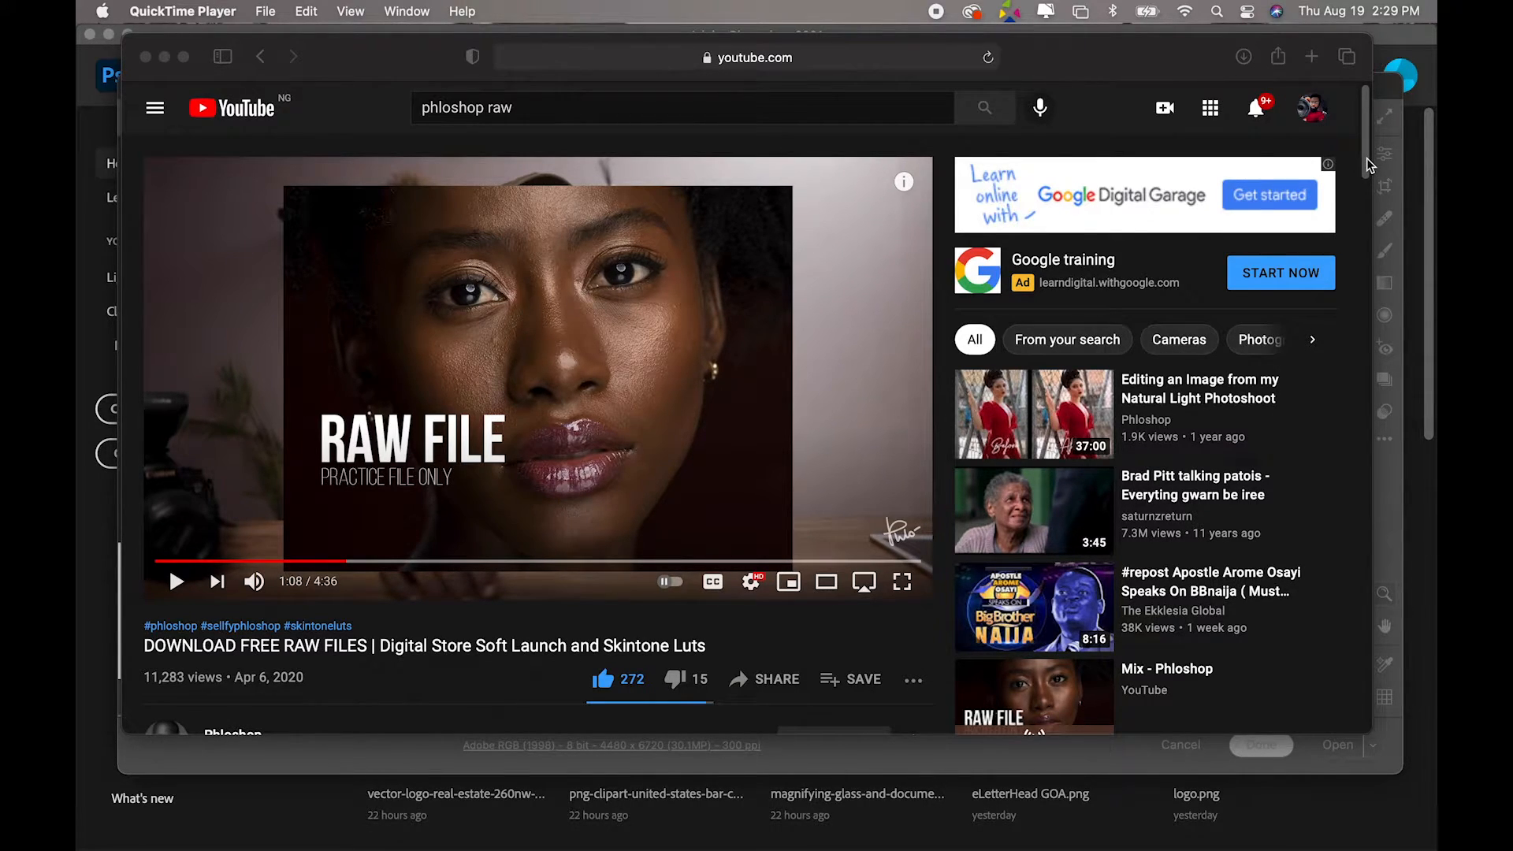
# - Show the replies to the comment asking permission for a retouching video, and close the browser window
pyautogui.click(1370, 164)
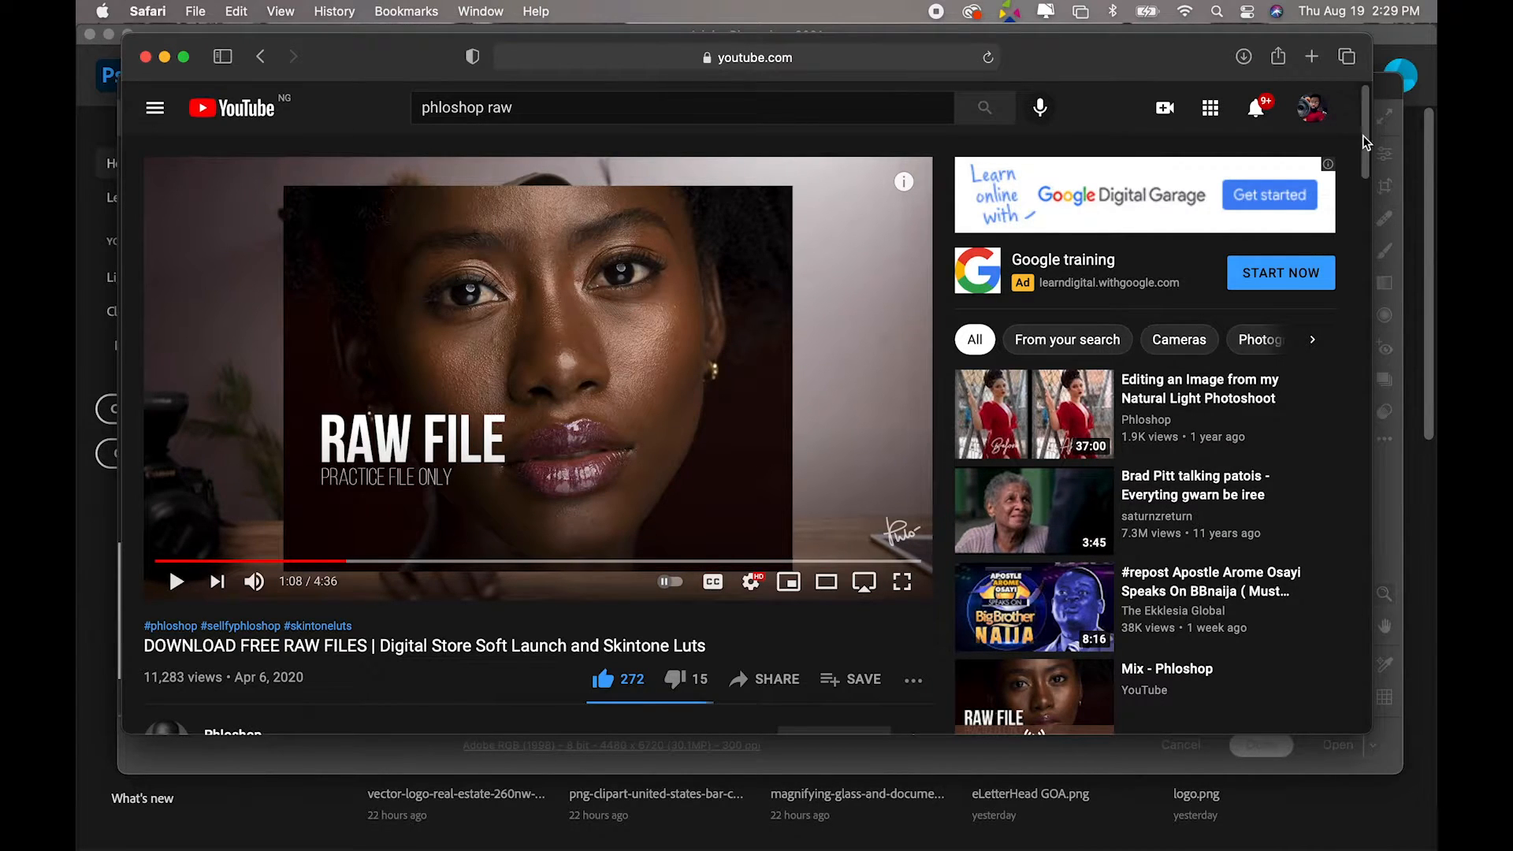
pyautogui.moveTo(1367, 142); pyautogui.dragTo(1332, 256)
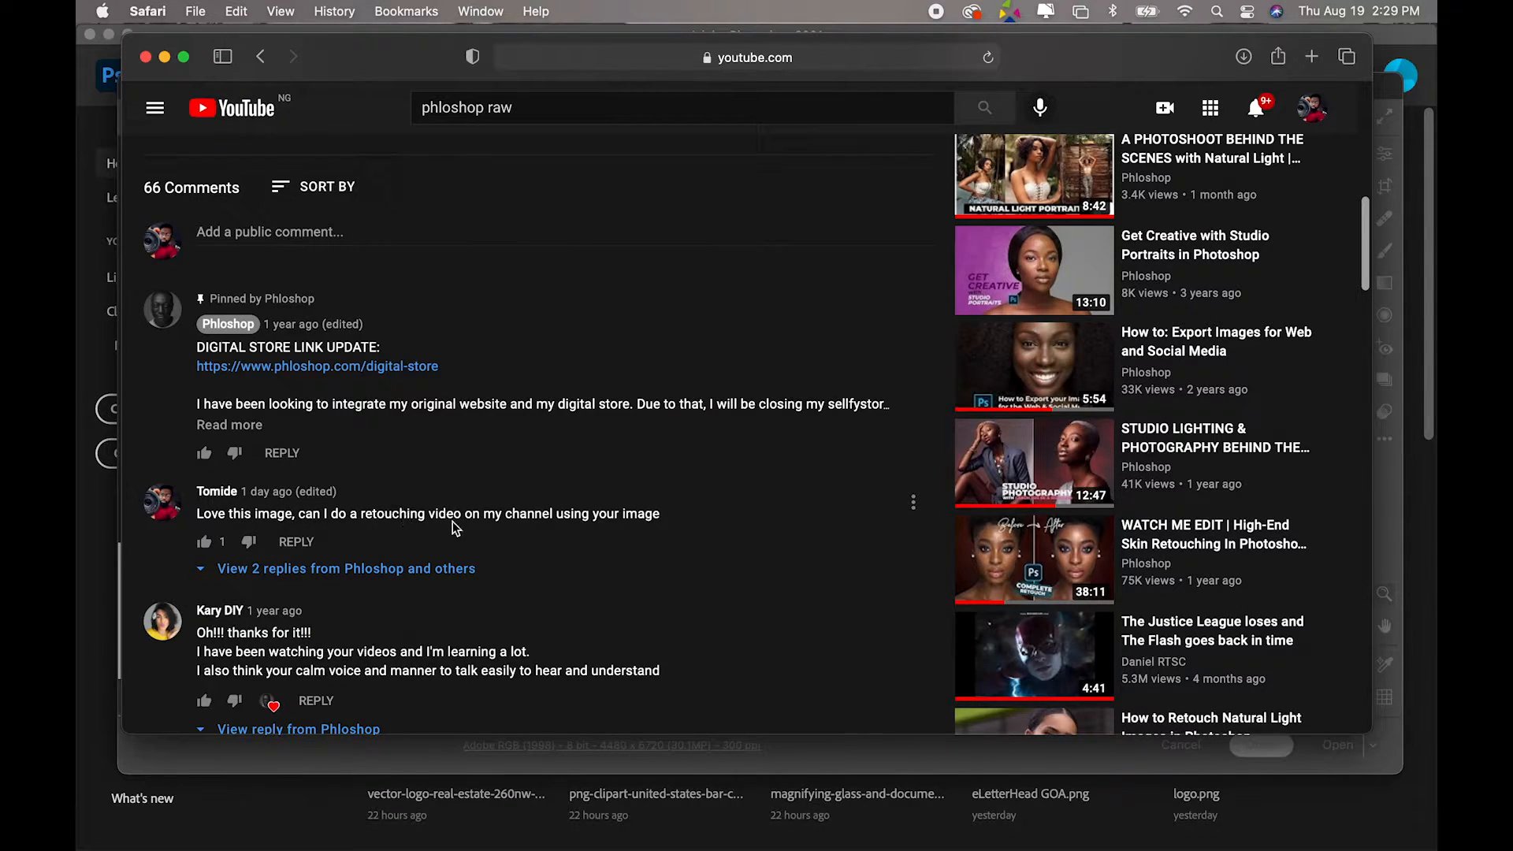
pyautogui.click(433, 569)
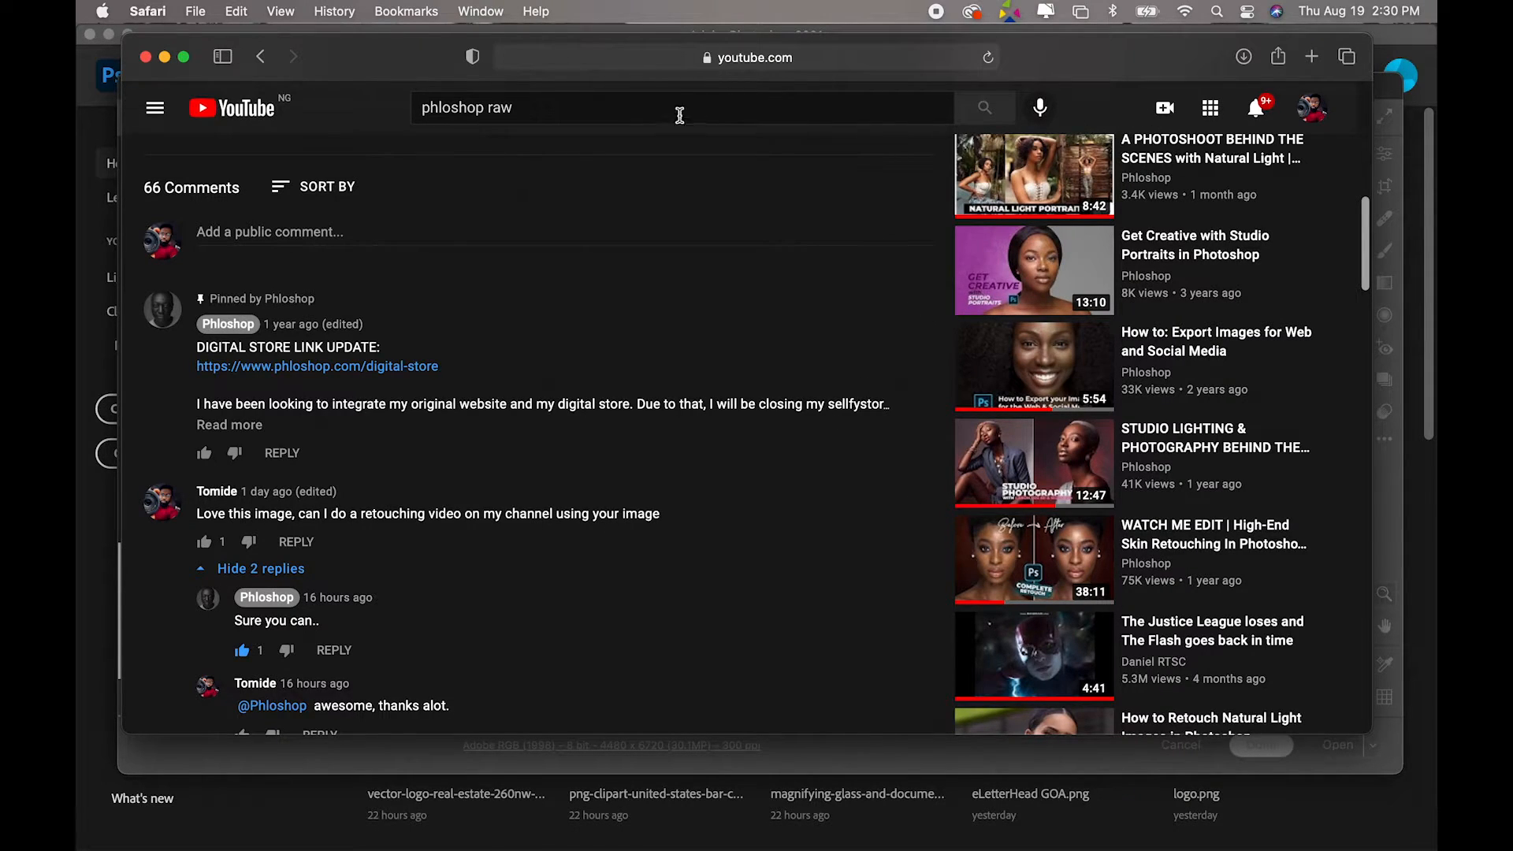
pyautogui.click(146, 57)
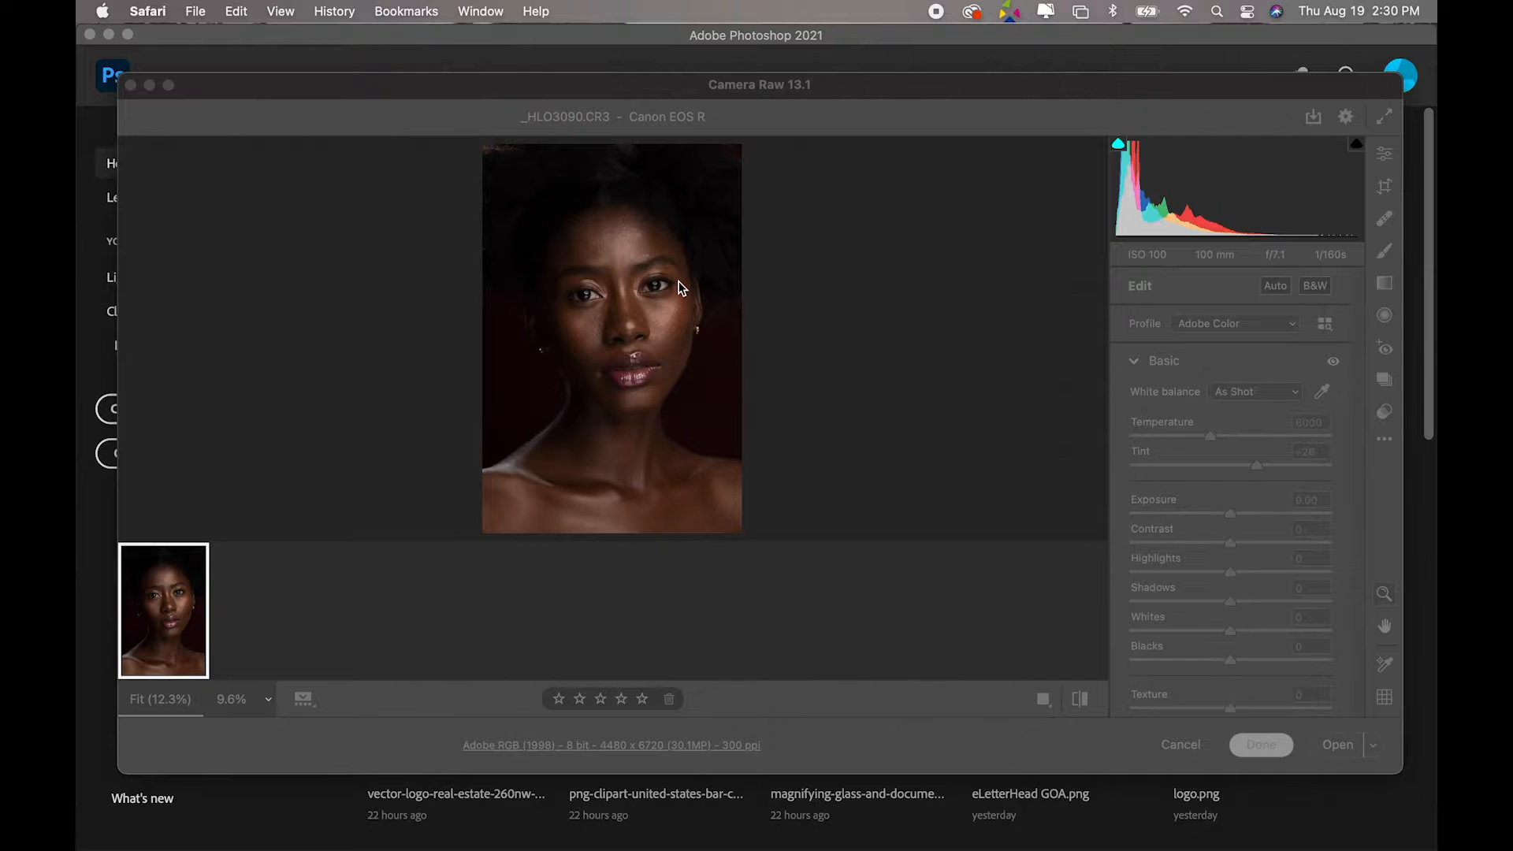
# - Switch to Photoshop's Camera Raw window, set Highlights to -10, and open the portrait as a normal image
pyautogui.click(990, 294)
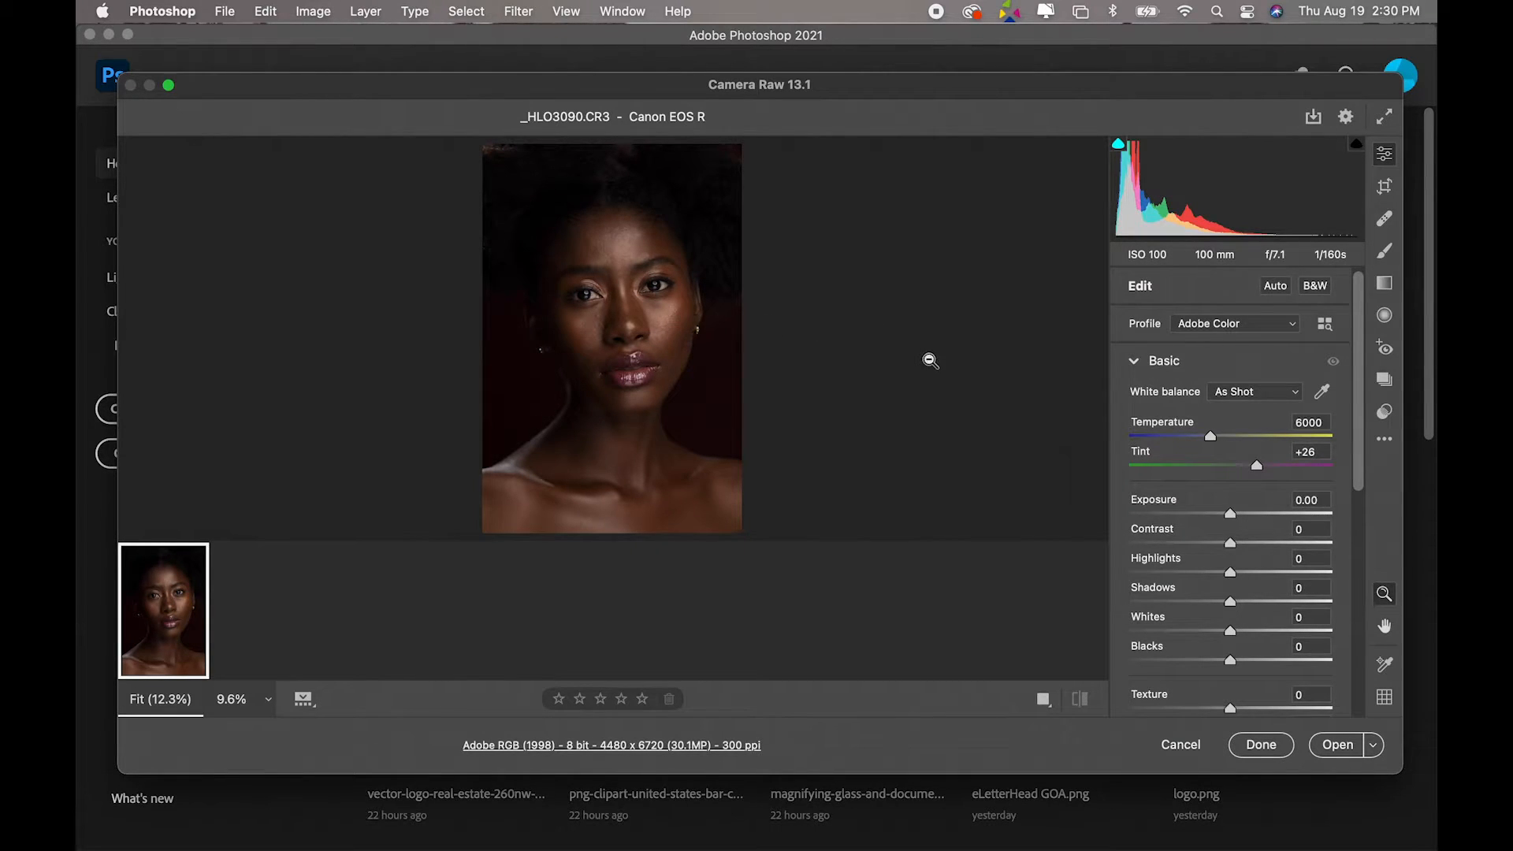
pyautogui.click(1233, 577)
pyautogui.moveTo(1233, 578); pyautogui.dragTo(1221, 580)
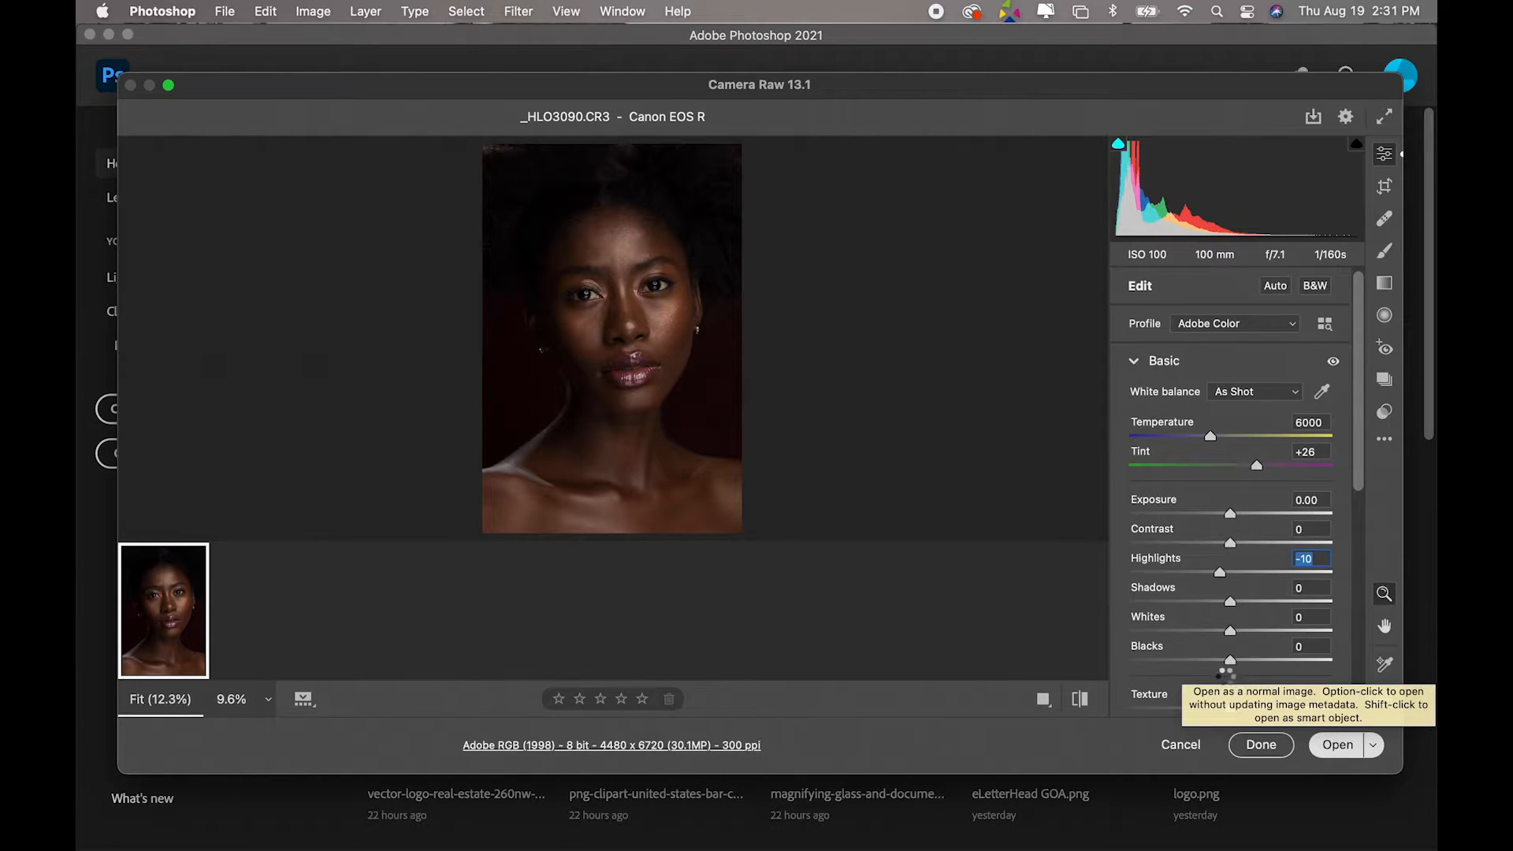
pyautogui.press('Return')
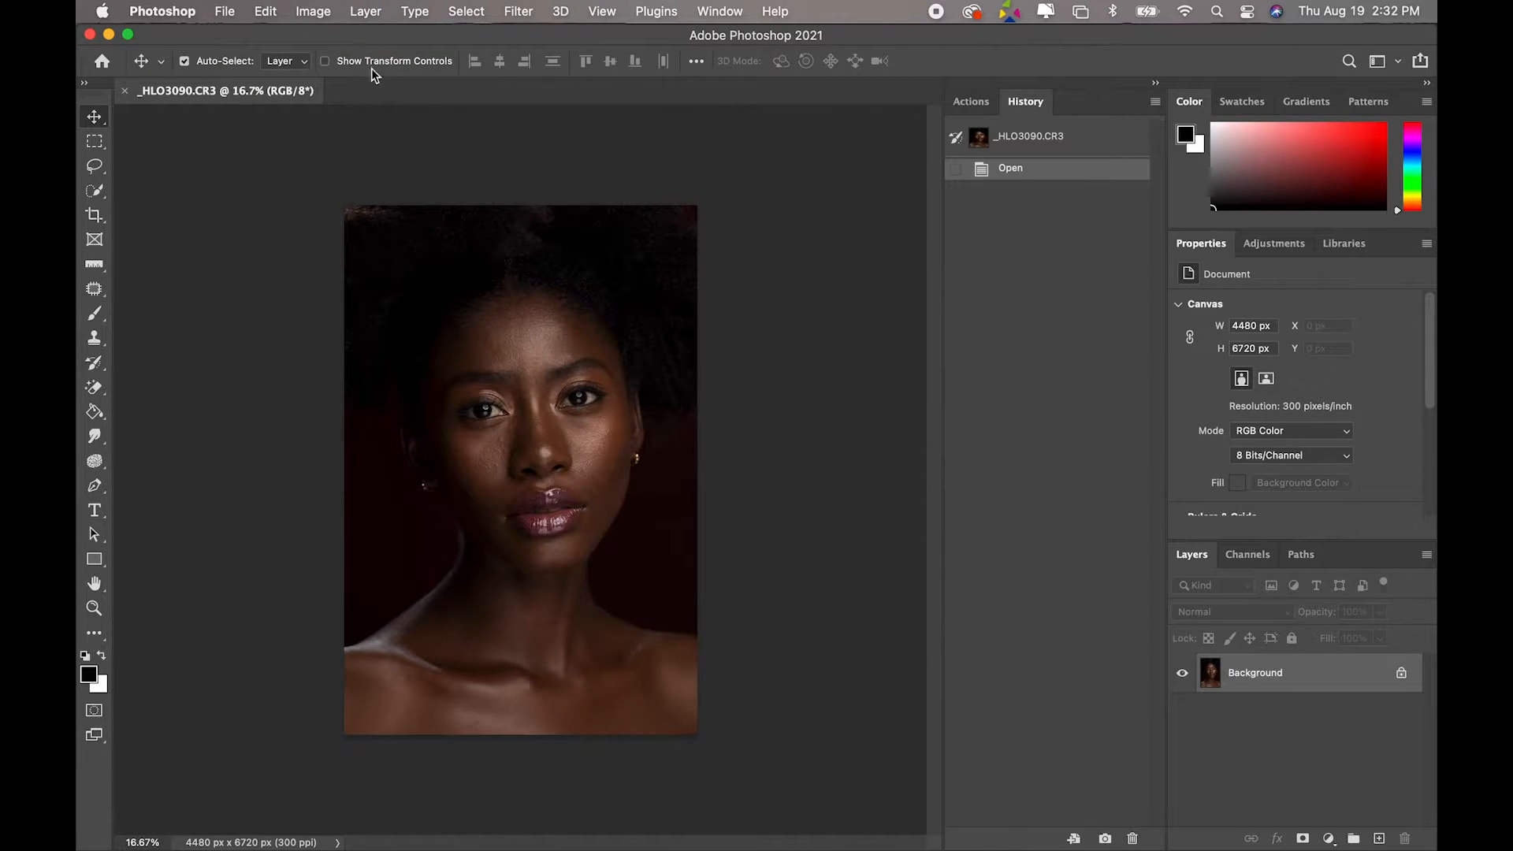
# - Convert the portrait to 16 Bits/Channel and duplicate the Background layer
pyautogui.click(313, 11)
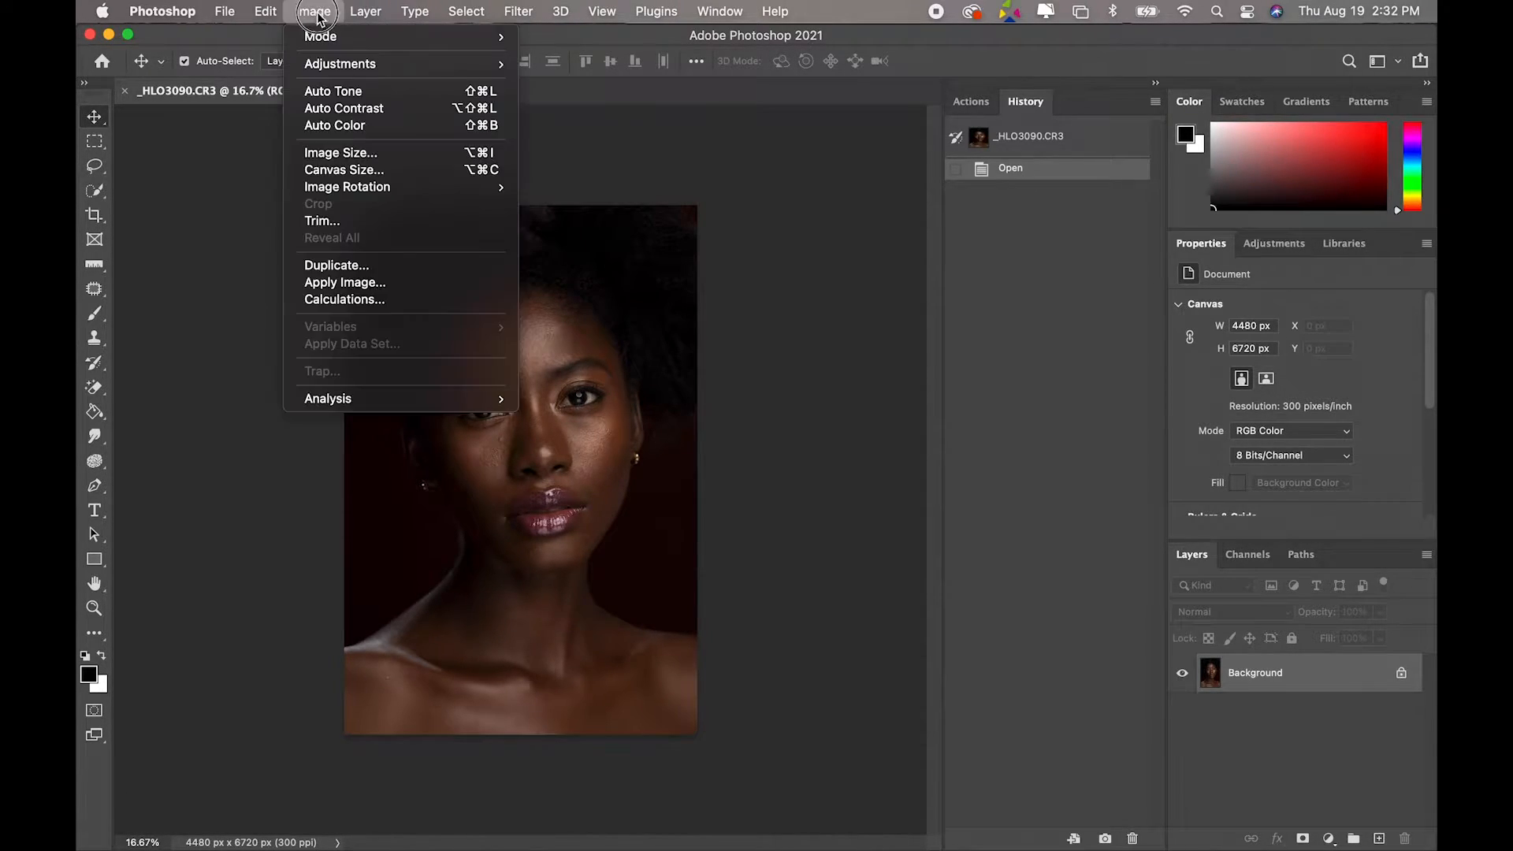
pyautogui.moveTo(415, 40)
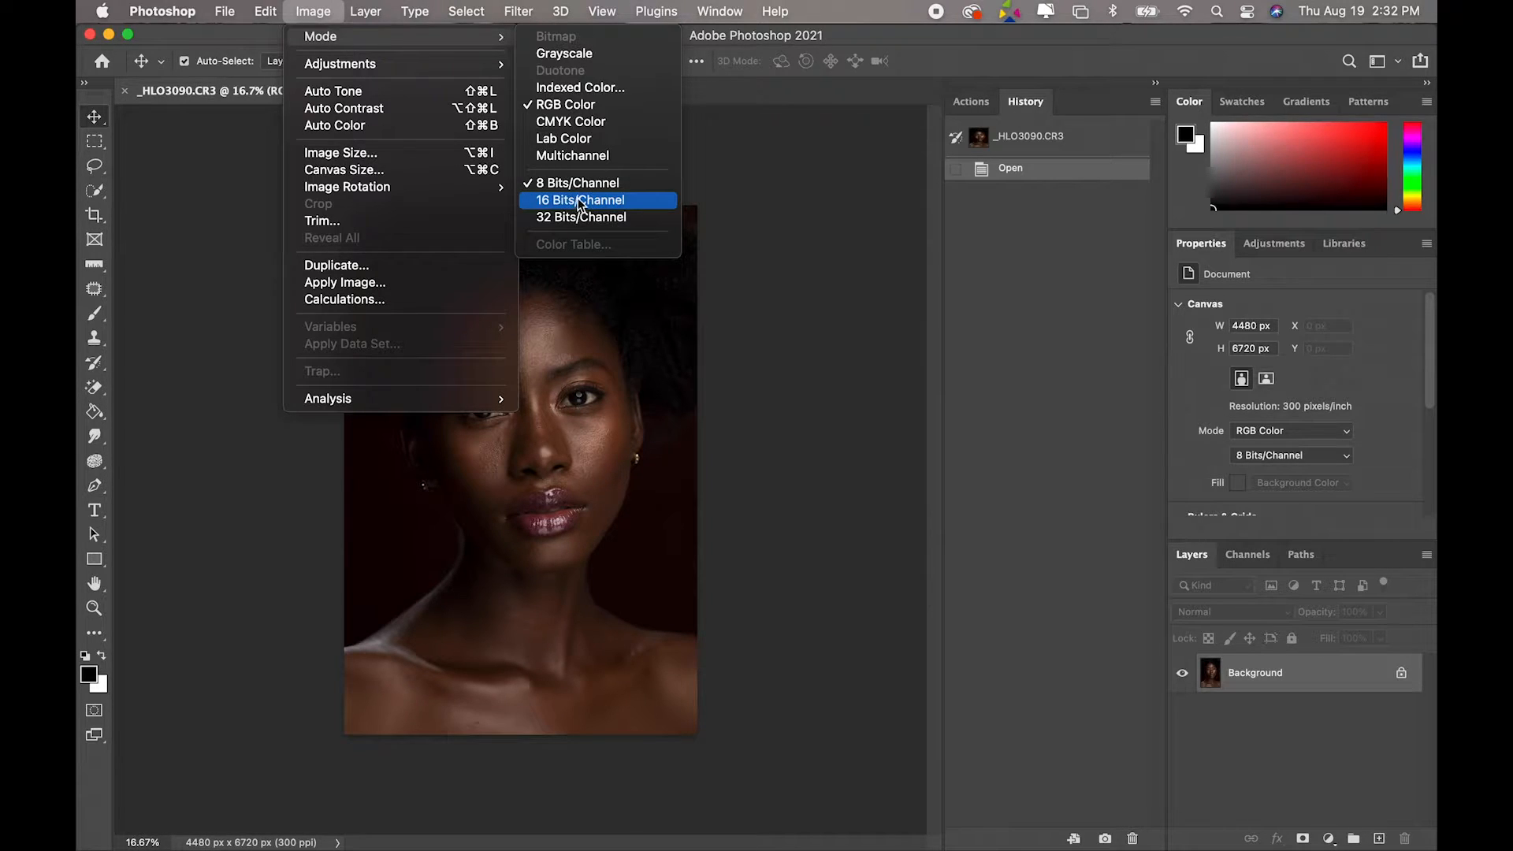
pyautogui.click(577, 200)
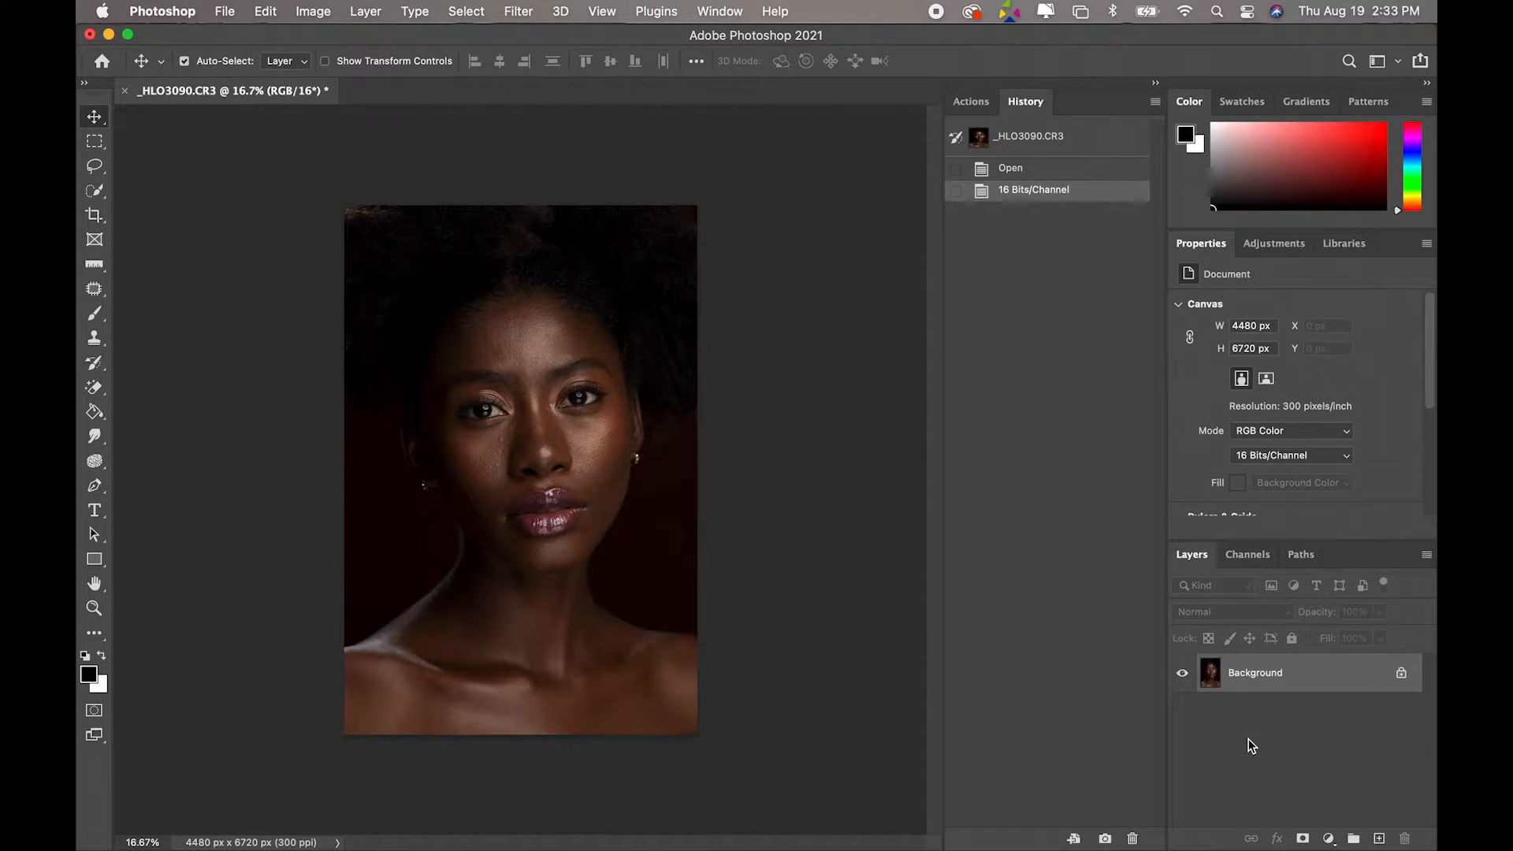
pyautogui.press('super+j')
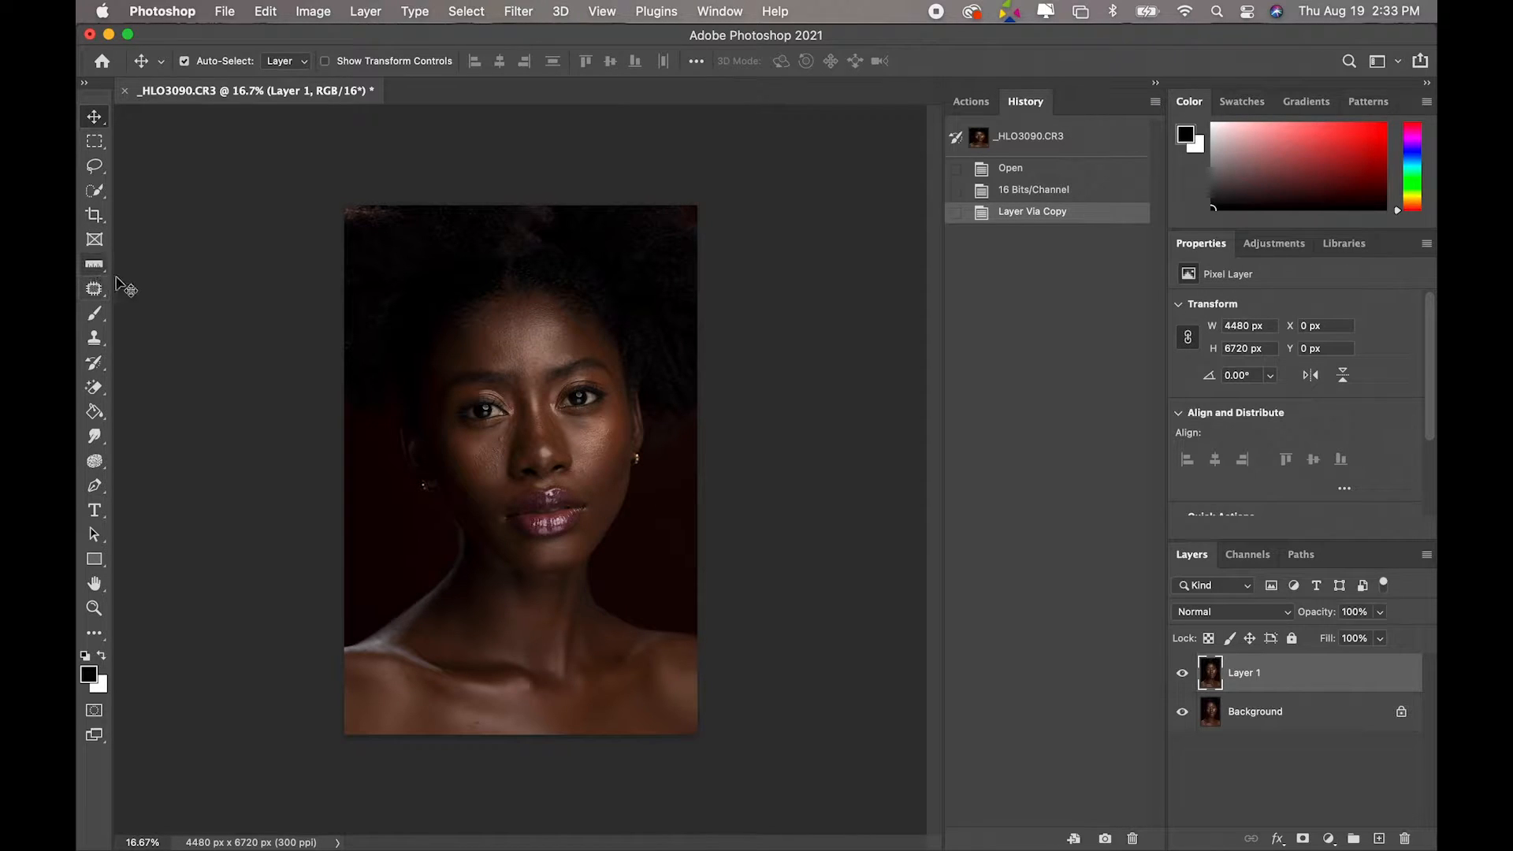
# - Remove the blemishes on the shaded cheek beside the nose on Layer 1 with the Spot Healing Brush, using sizes 60 and 80
pyautogui.rightClick(94, 288)
pyautogui.click(152, 283)
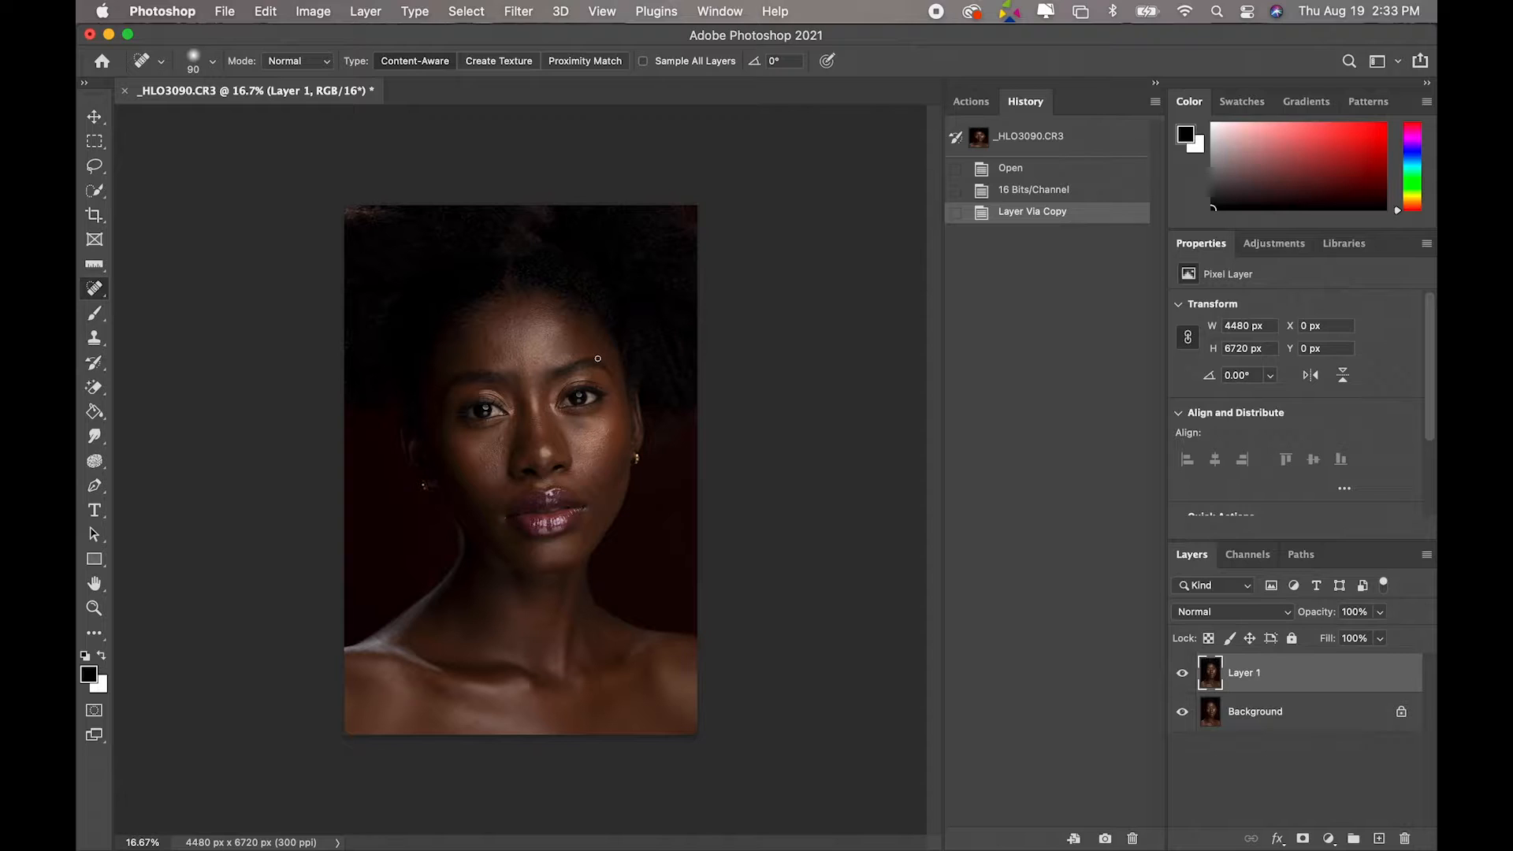
pyautogui.click(105, 614)
pyautogui.moveTo(465, 453); pyautogui.dragTo(489, 496)
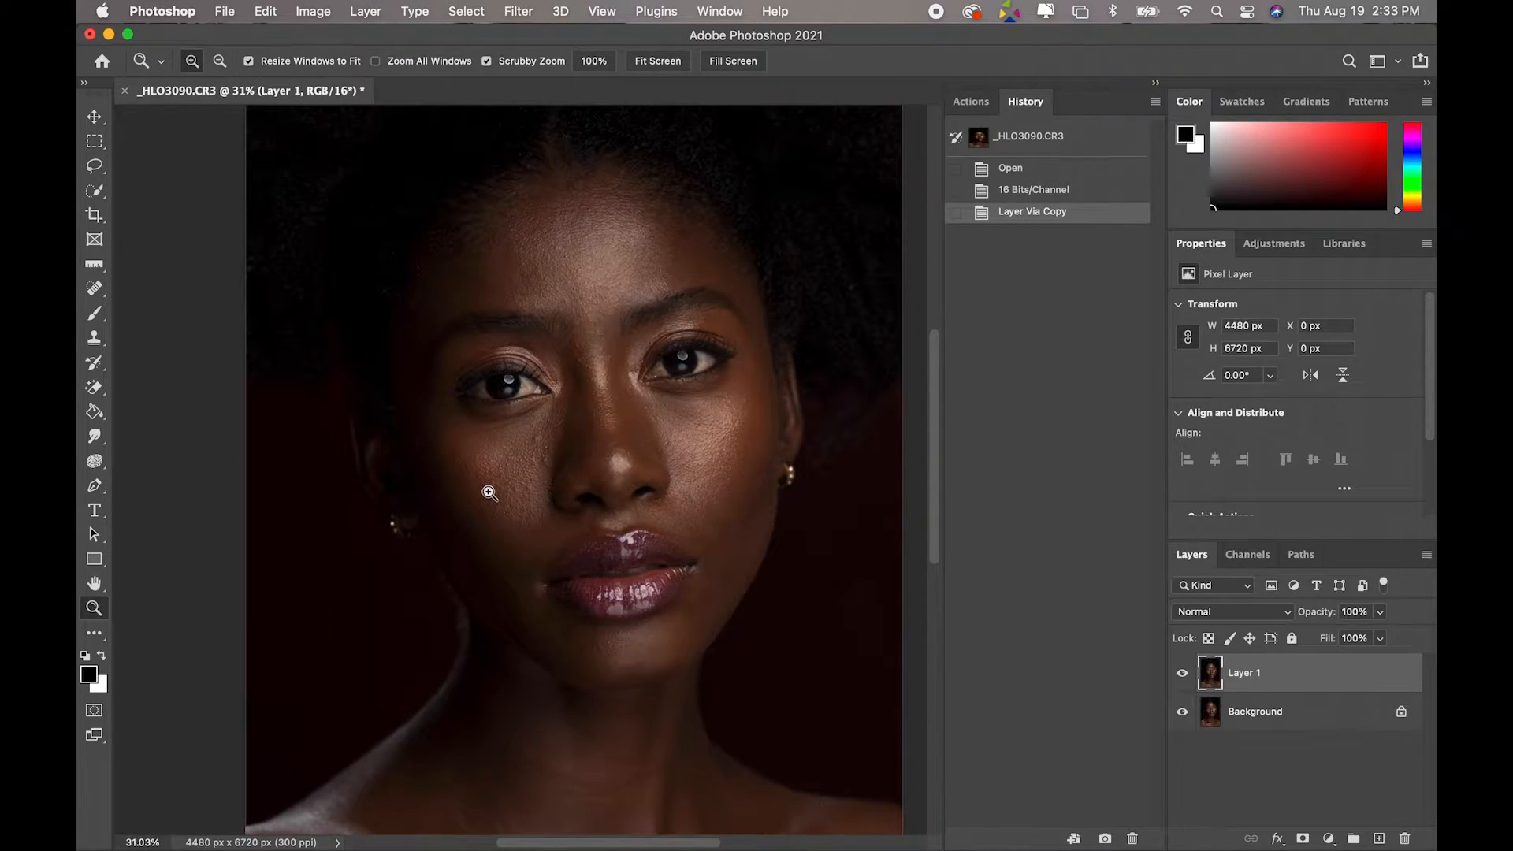
pyautogui.click(94, 290)
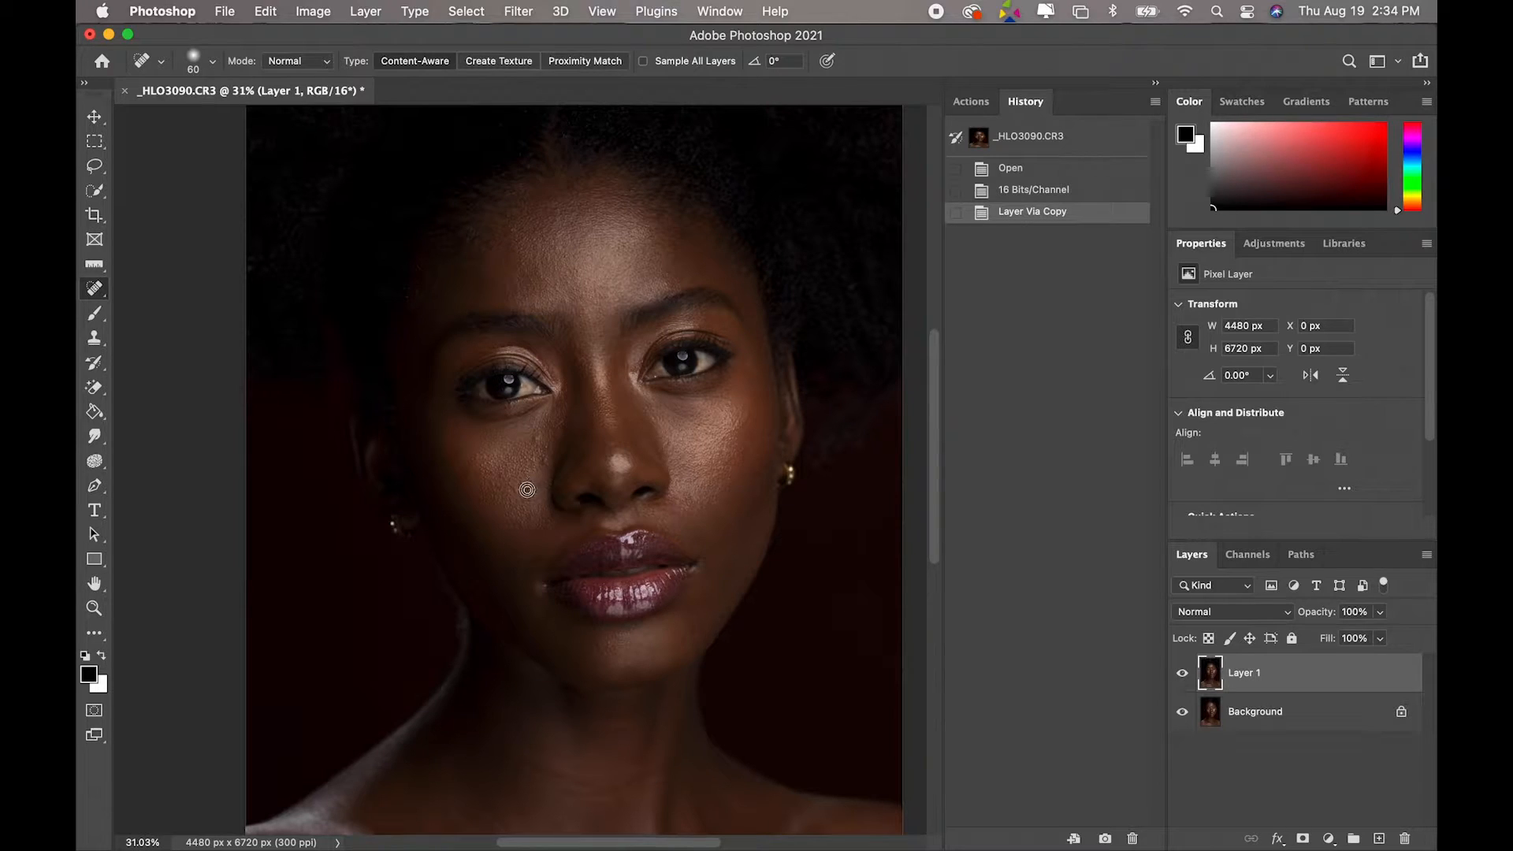
pyautogui.click(532, 487)
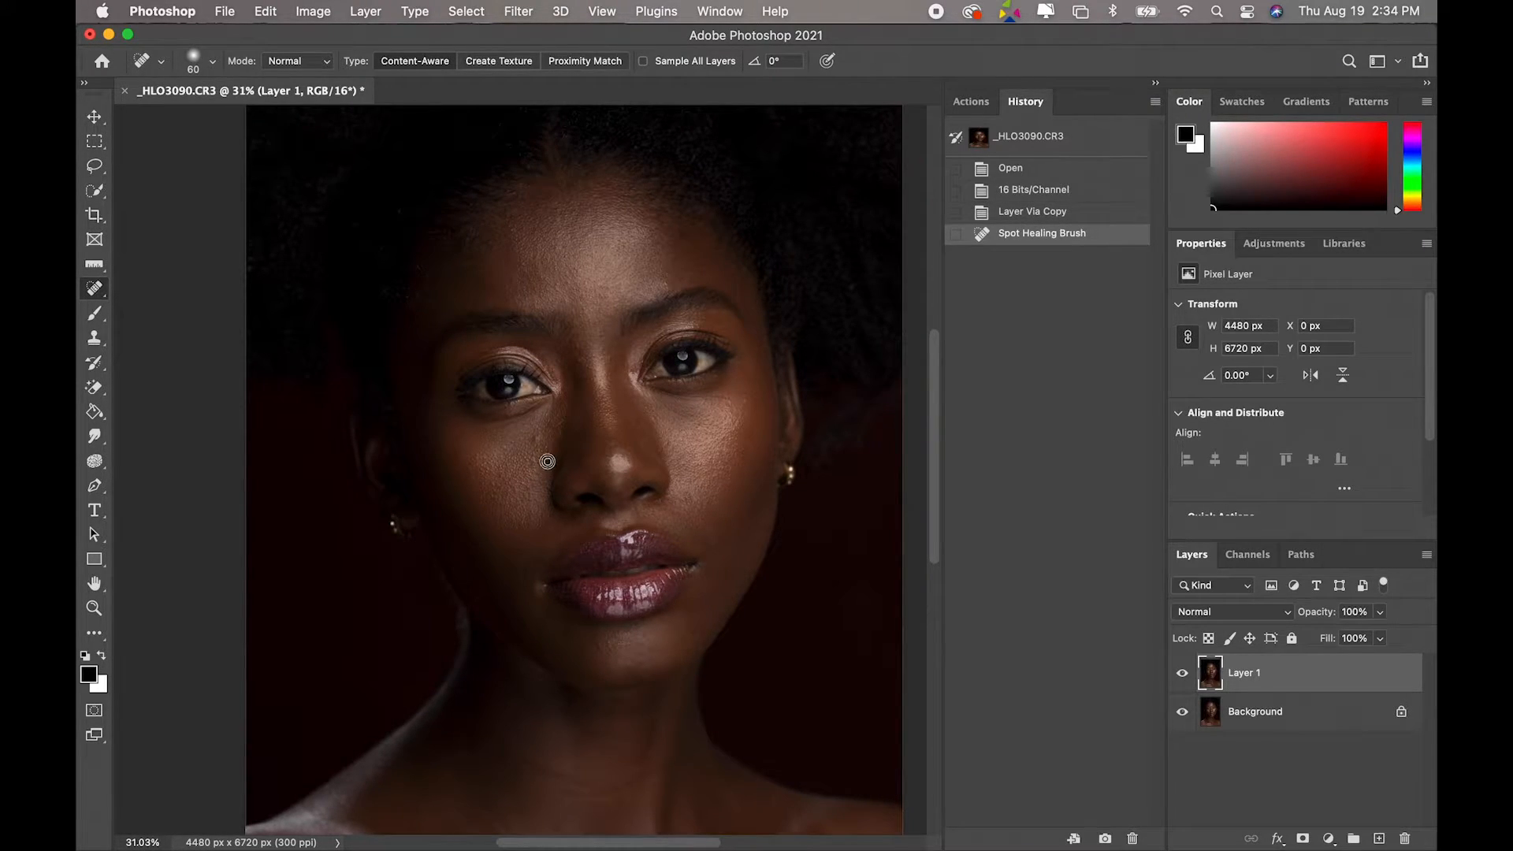
pyautogui.click(530, 477)
pyautogui.click(532, 457)
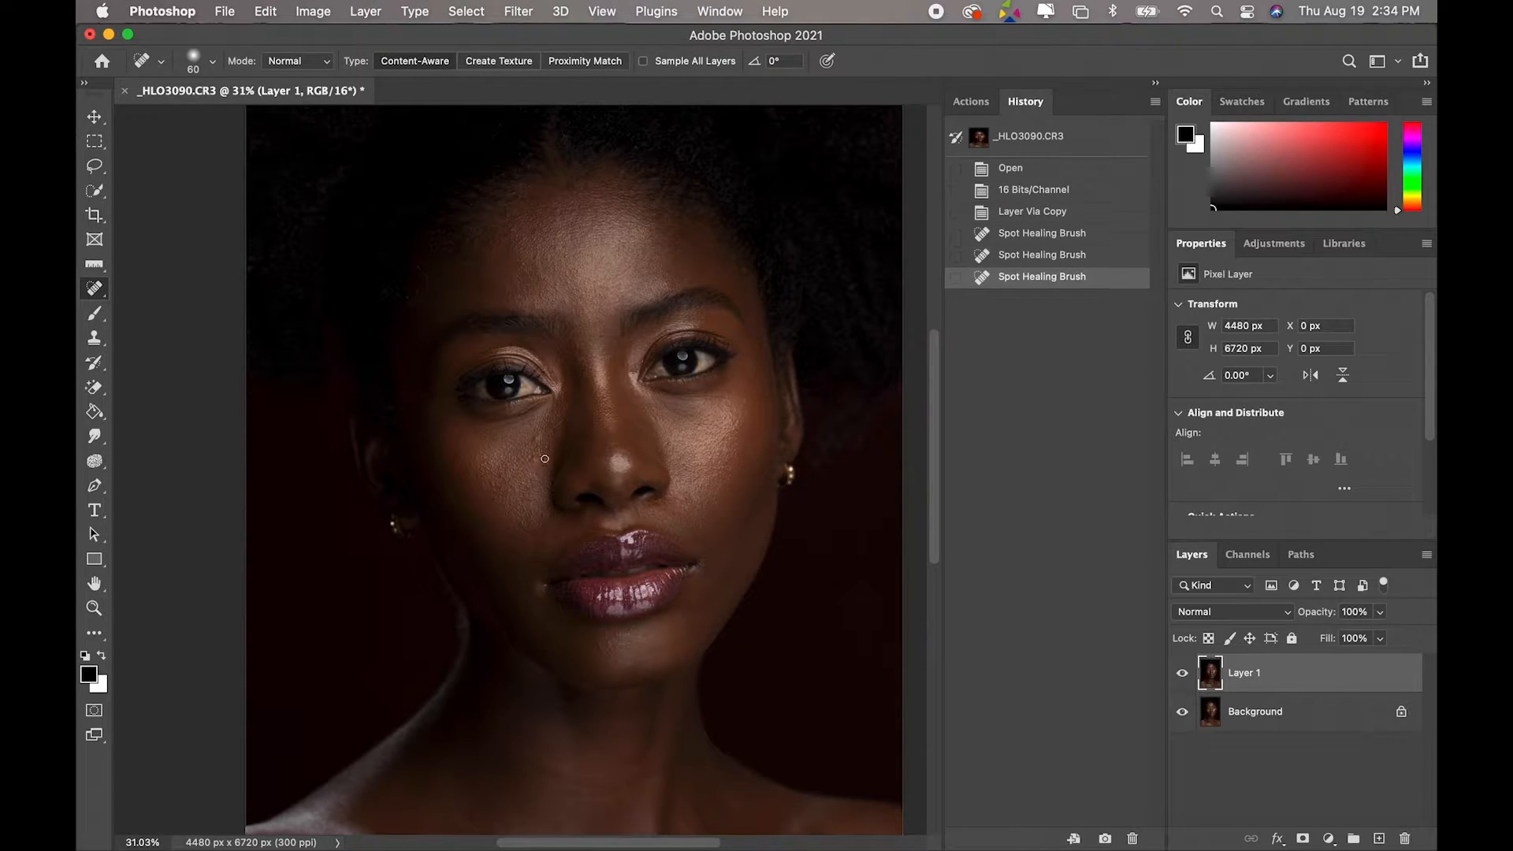
pyautogui.click(541, 438)
pyautogui.click(536, 438)
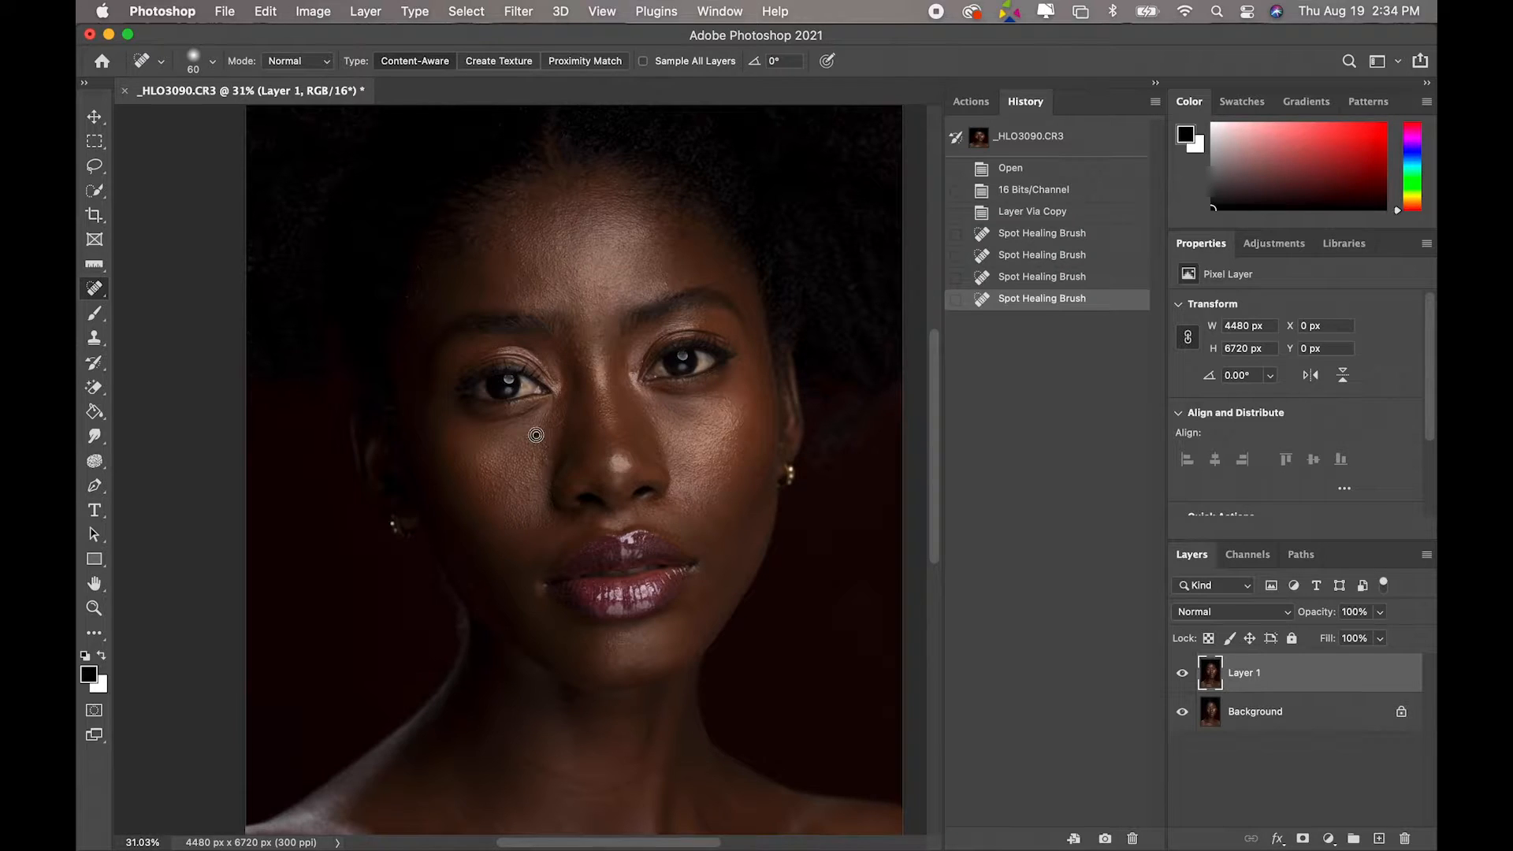
pyautogui.click(537, 432)
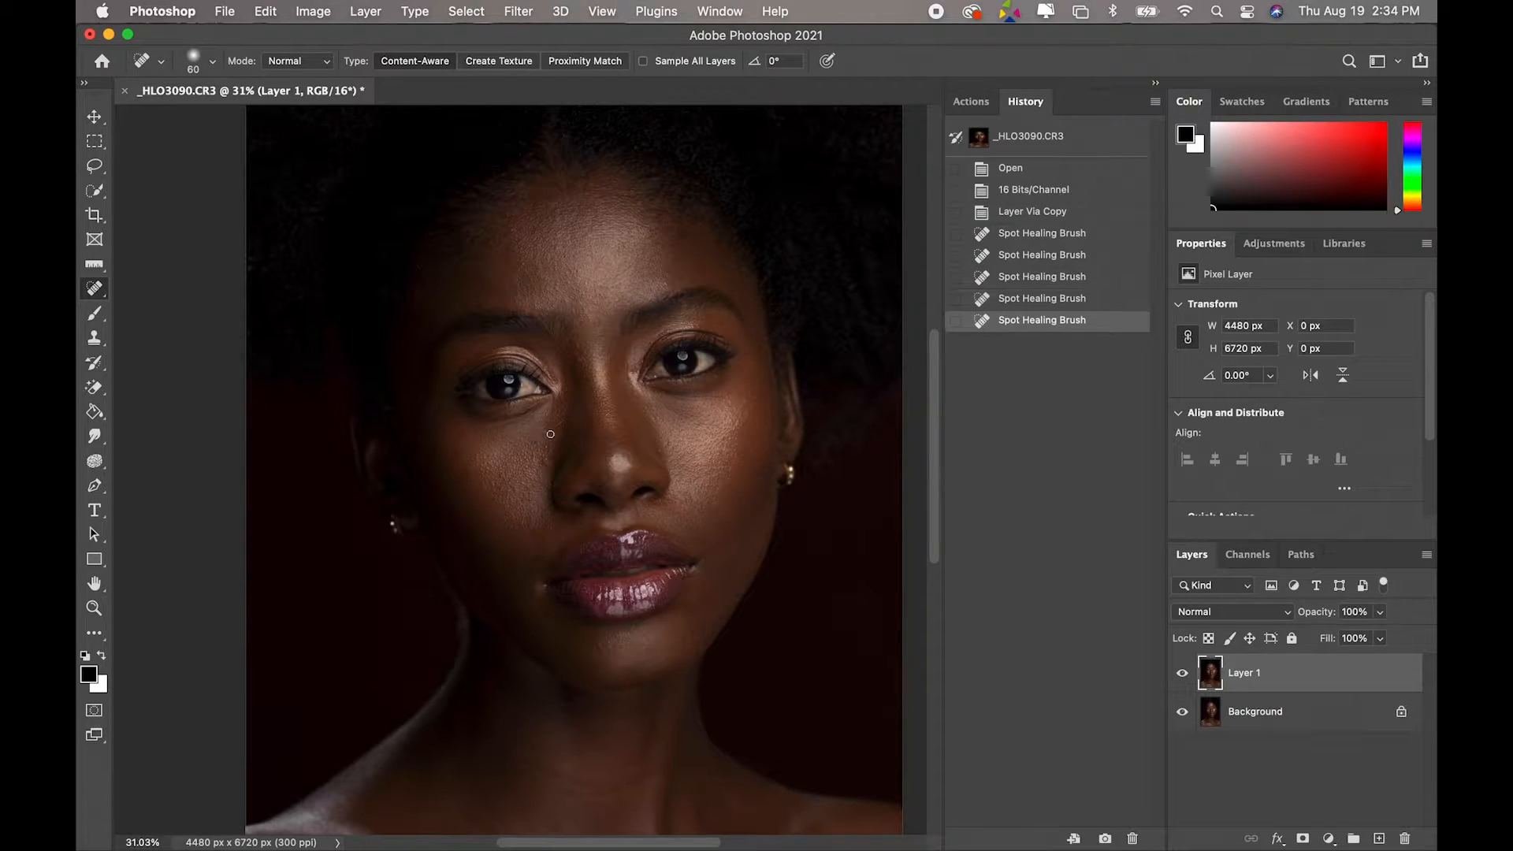
pyautogui.click(548, 458)
pyautogui.click(535, 440)
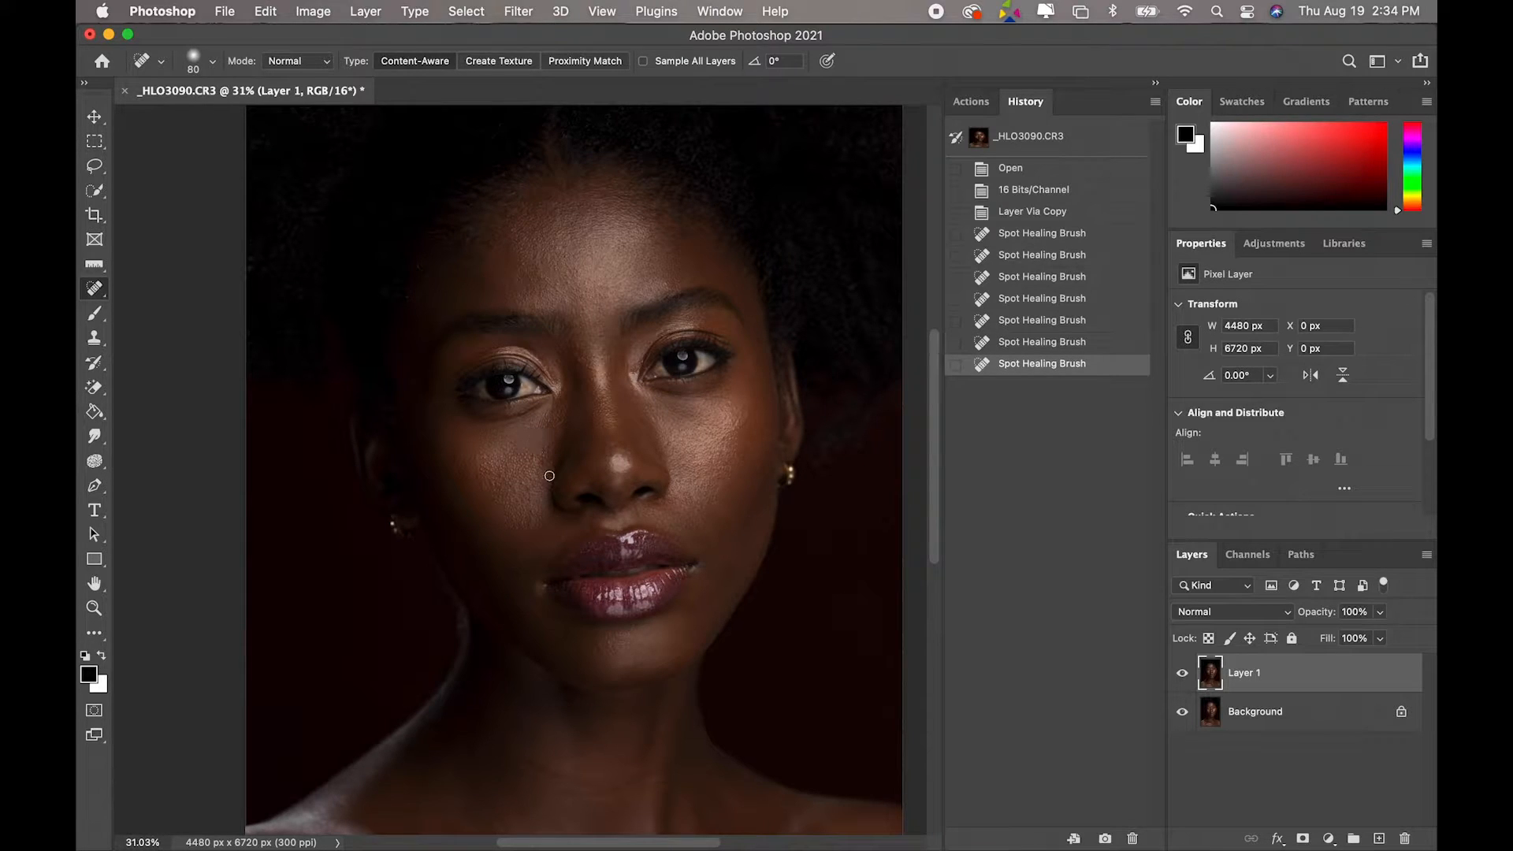
pyautogui.click(525, 517)
pyautogui.click(489, 481)
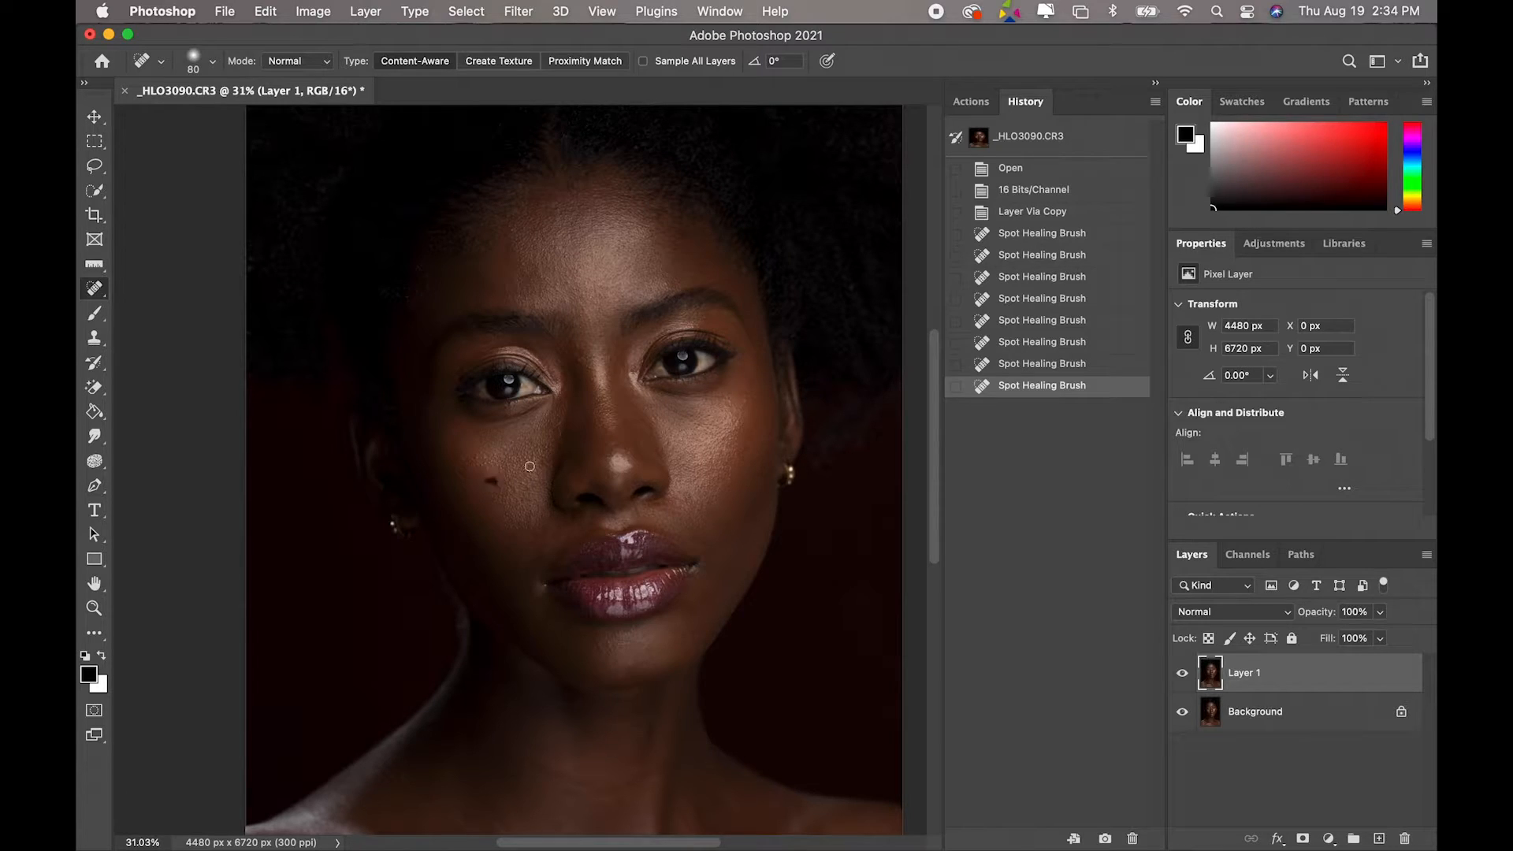
pyautogui.click(547, 447)
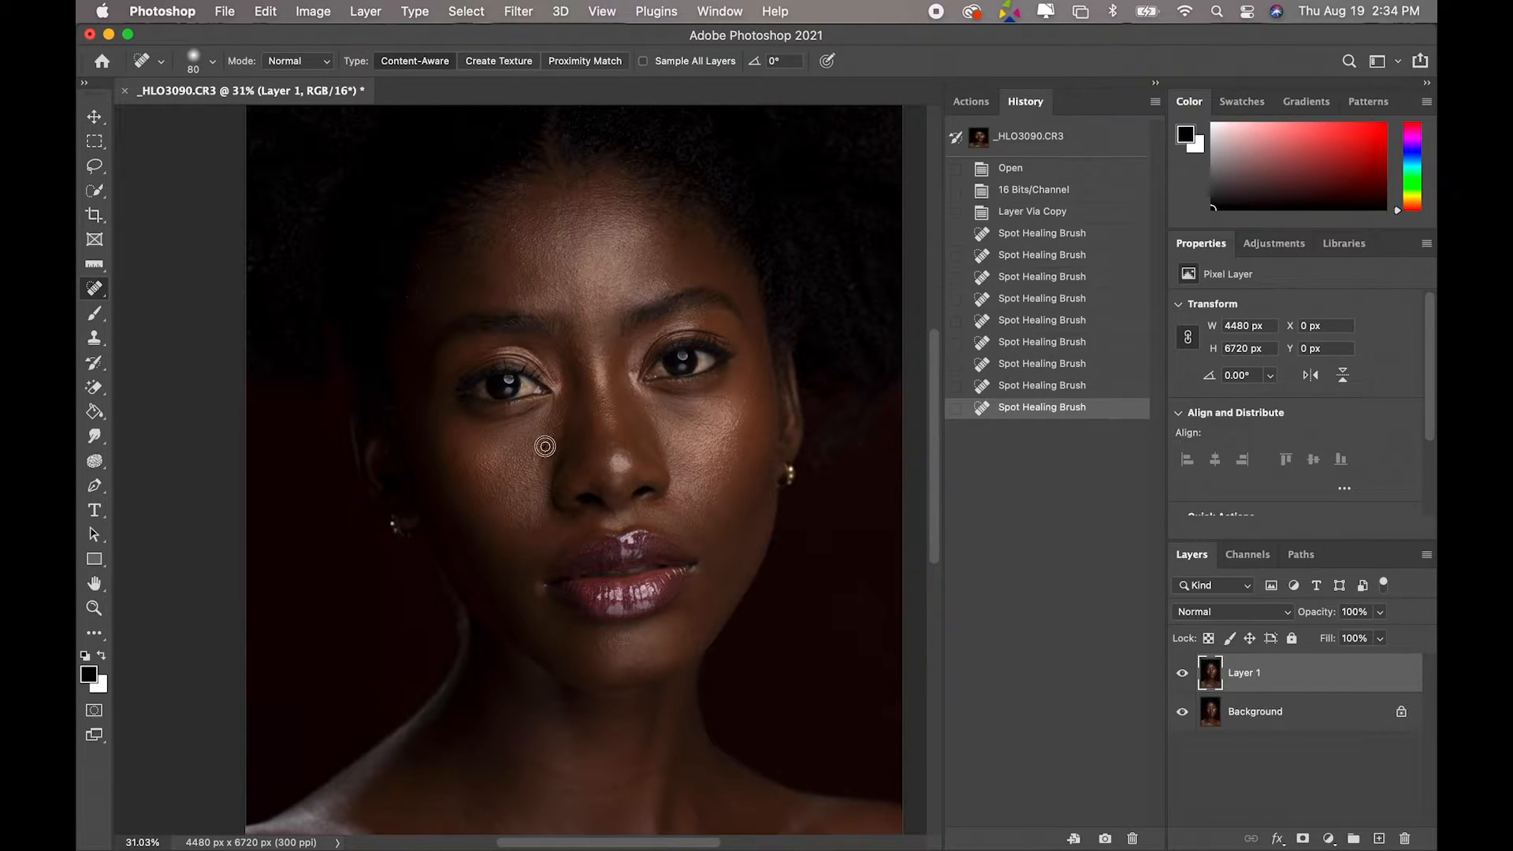
pyautogui.click(528, 484)
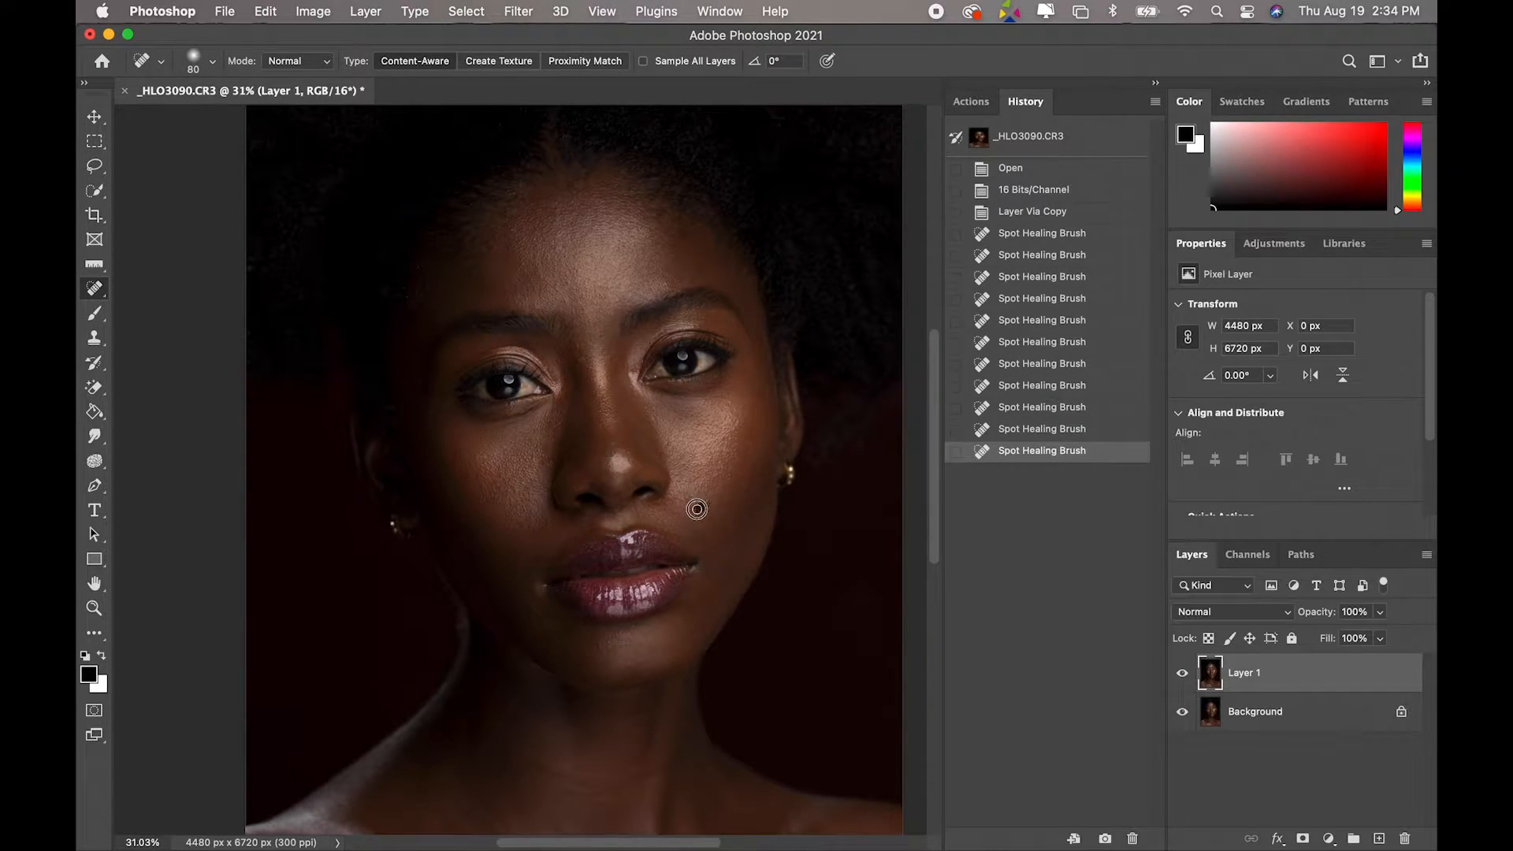
# - Heal the spots on the brighter cheek, beside the mouth, above the eyebrow and across the forehead with the size 80 Spot Healing Brush
pyautogui.click(698, 507)
pyautogui.click(706, 545)
pyautogui.click(667, 280)
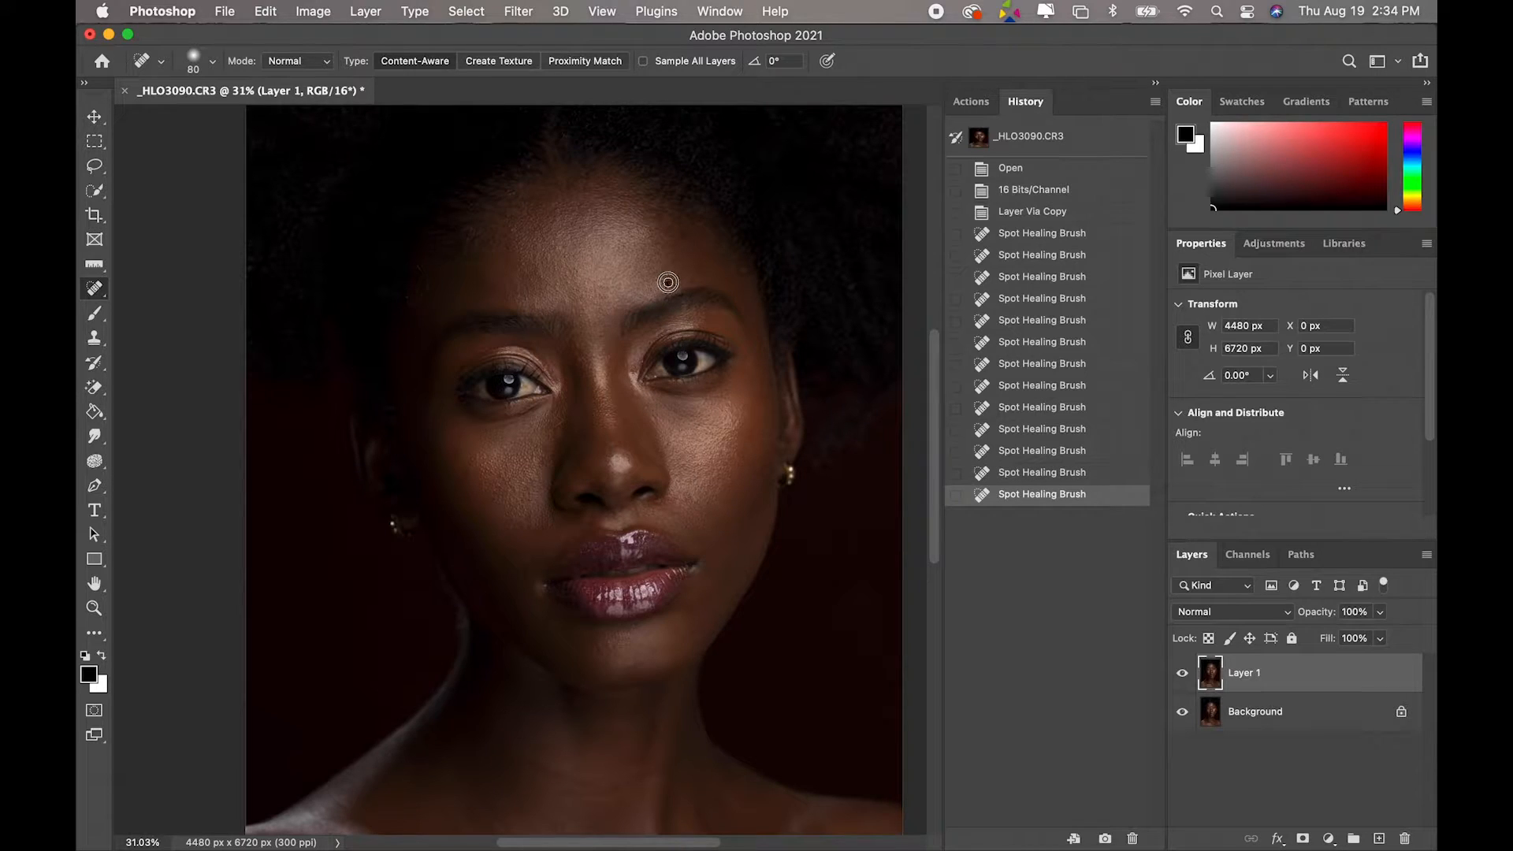
pyautogui.click(735, 275)
pyautogui.click(733, 268)
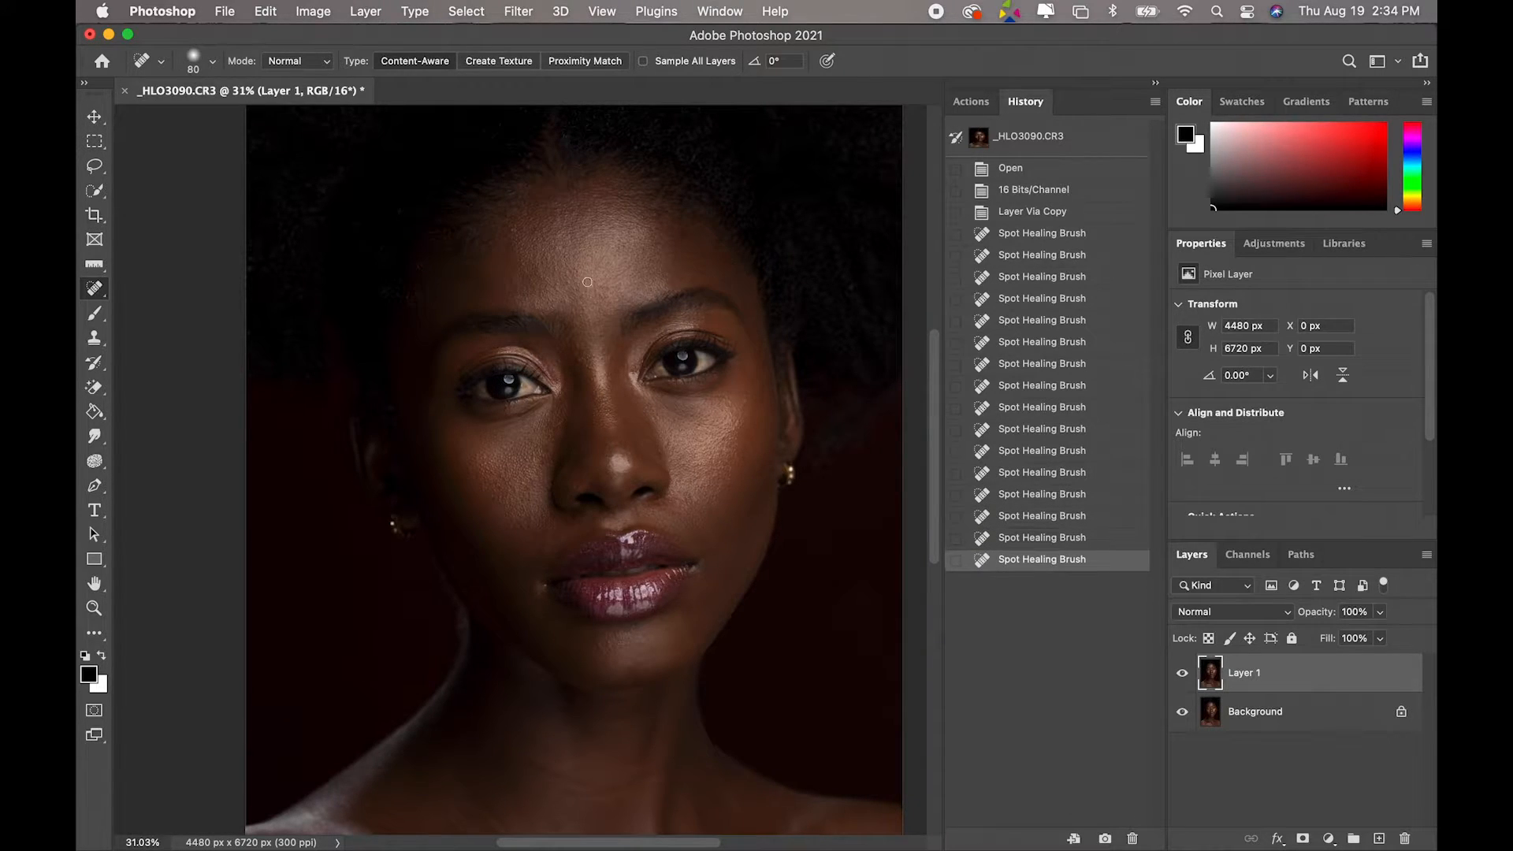
pyautogui.click(556, 245)
pyautogui.click(550, 281)
pyautogui.click(569, 285)
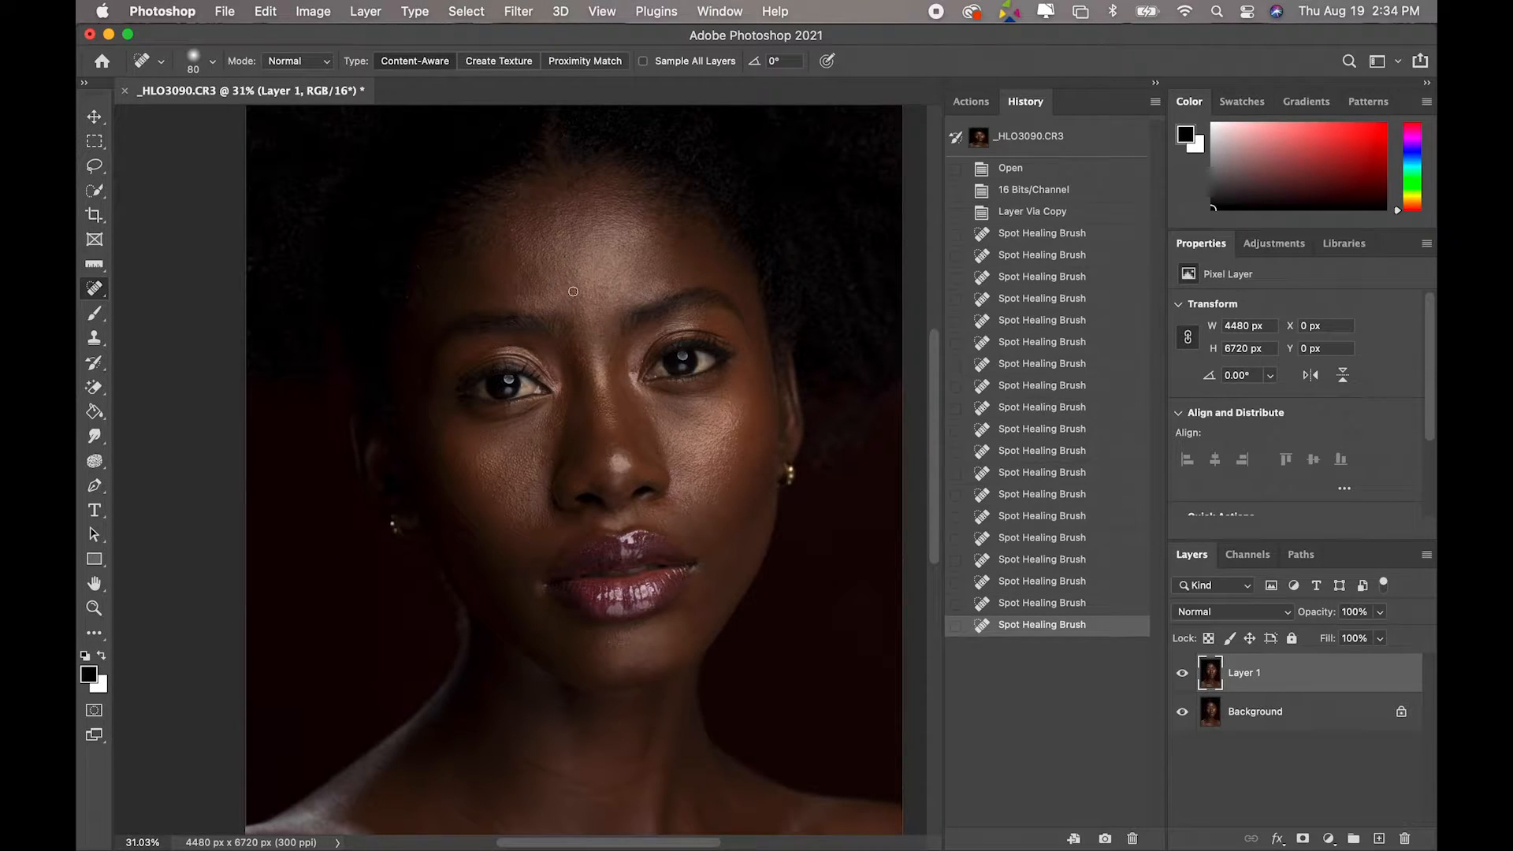
pyautogui.click(652, 418)
pyautogui.click(745, 401)
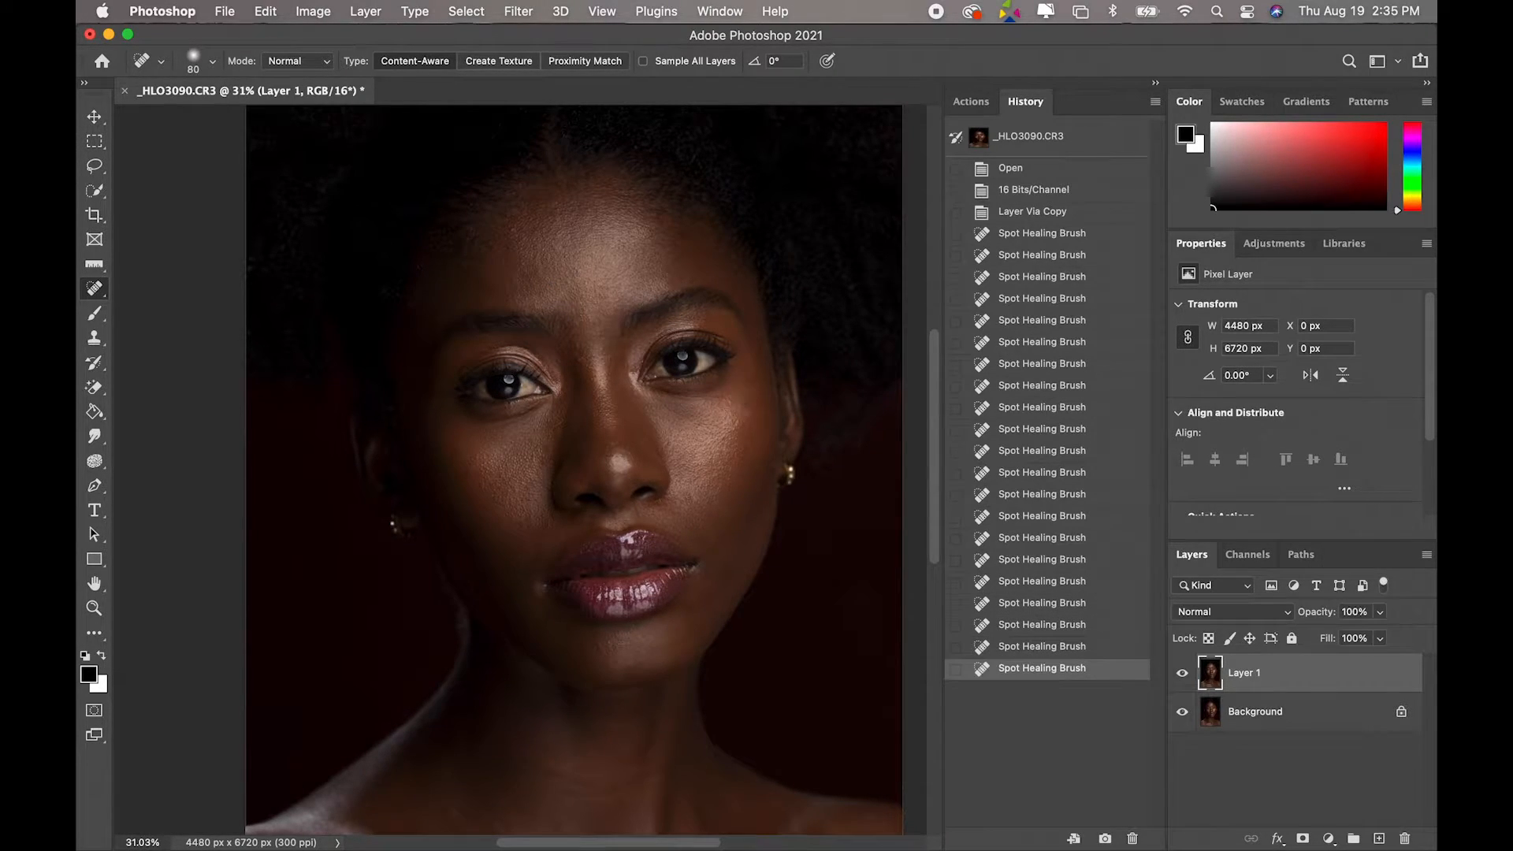
pyautogui.click(731, 404)
# - Heal the spots on the shoulder and upper chest with the Spot Healing Brush
pyautogui.scroll(-10, 575, 473)
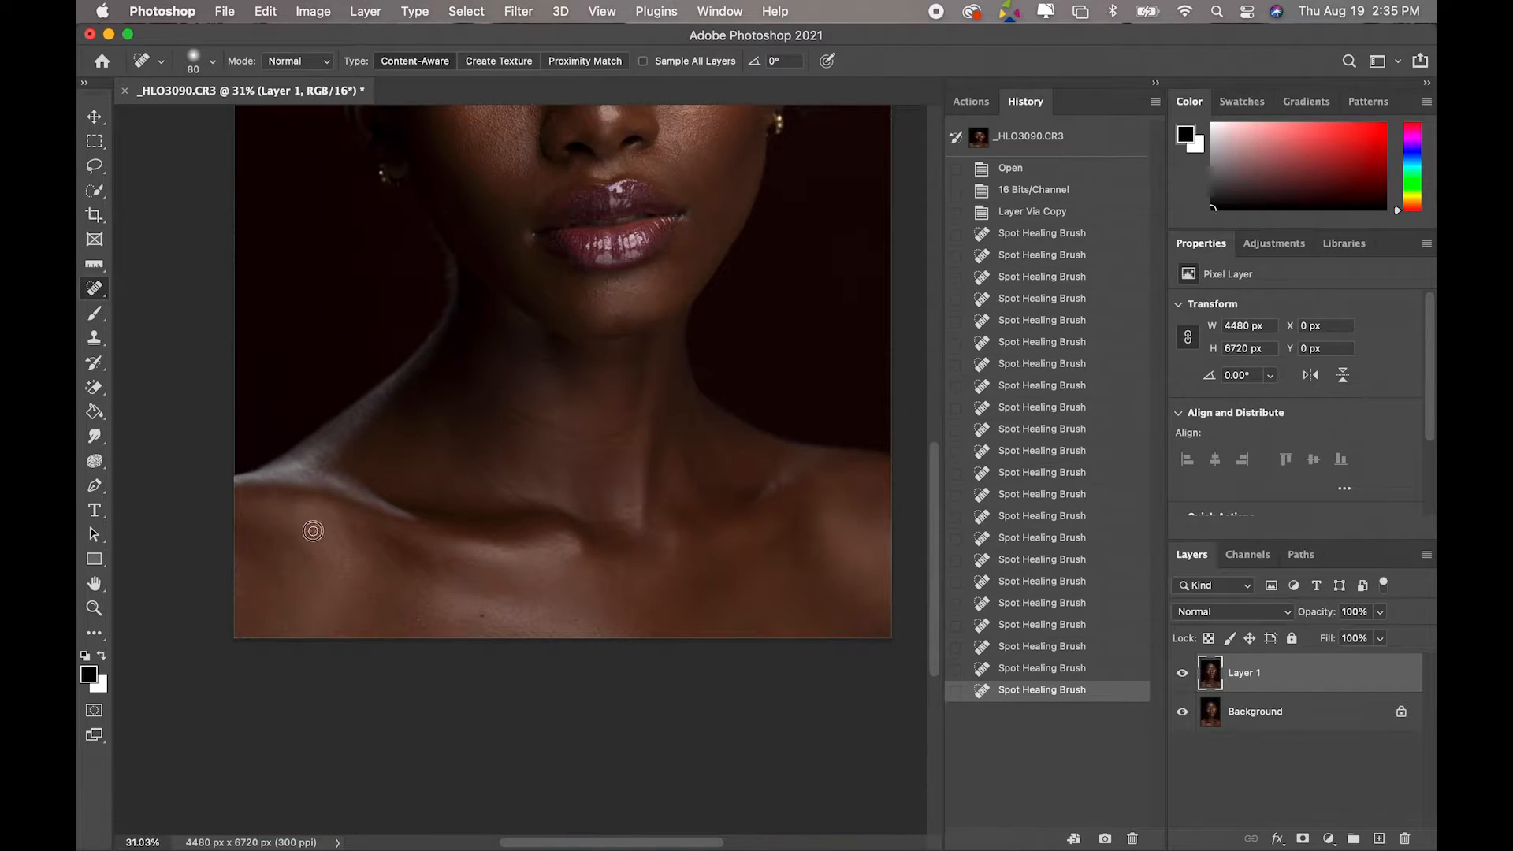
pyautogui.click(318, 529)
pyautogui.click(481, 615)
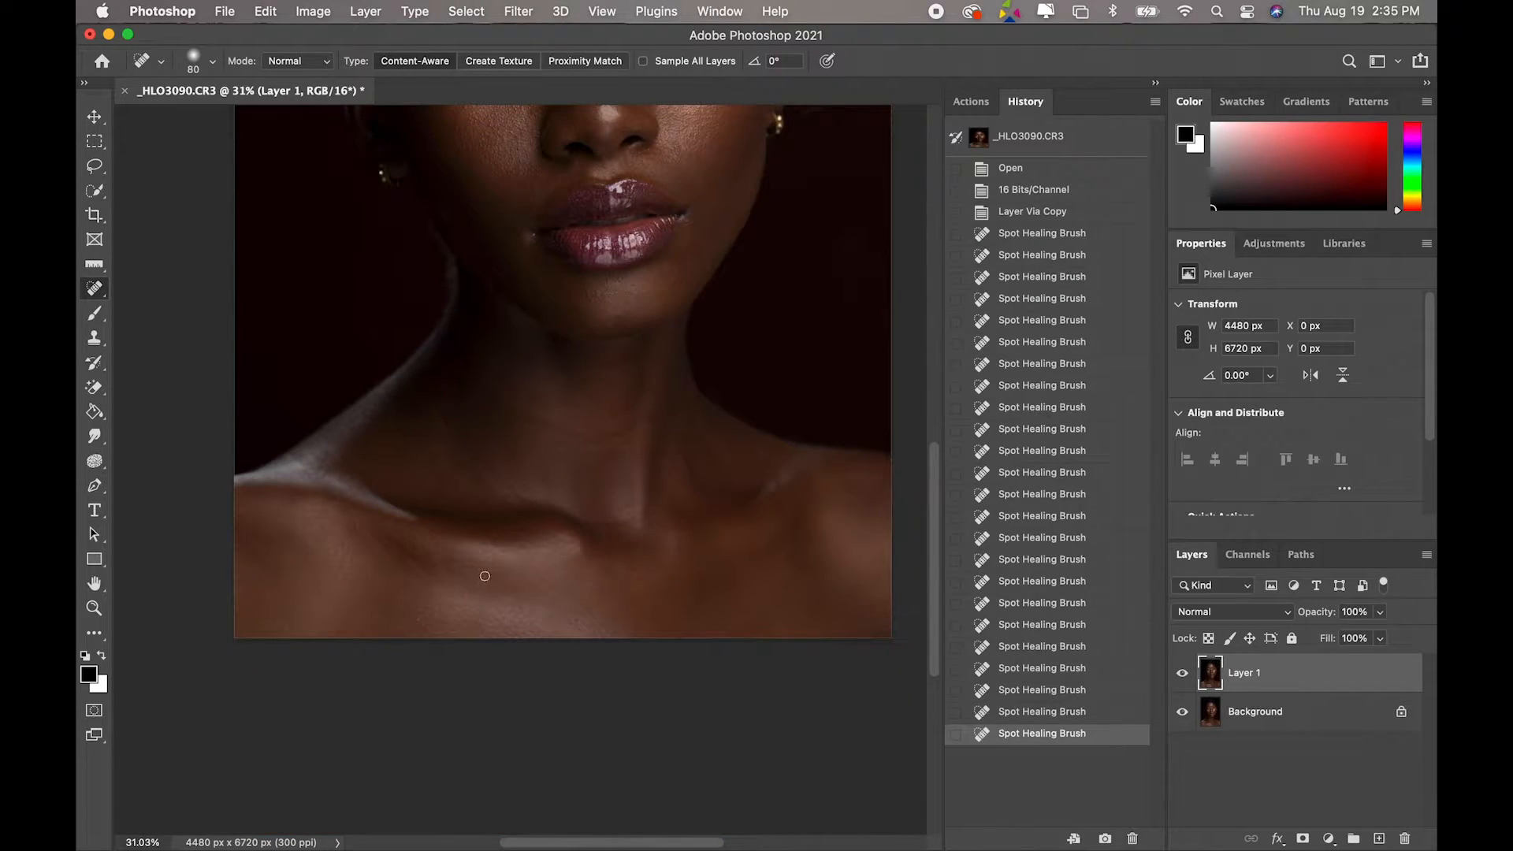
# - Toggle the visibility of Layer 1 to compare the healed skin with the original portrait
pyautogui.click(96, 608)
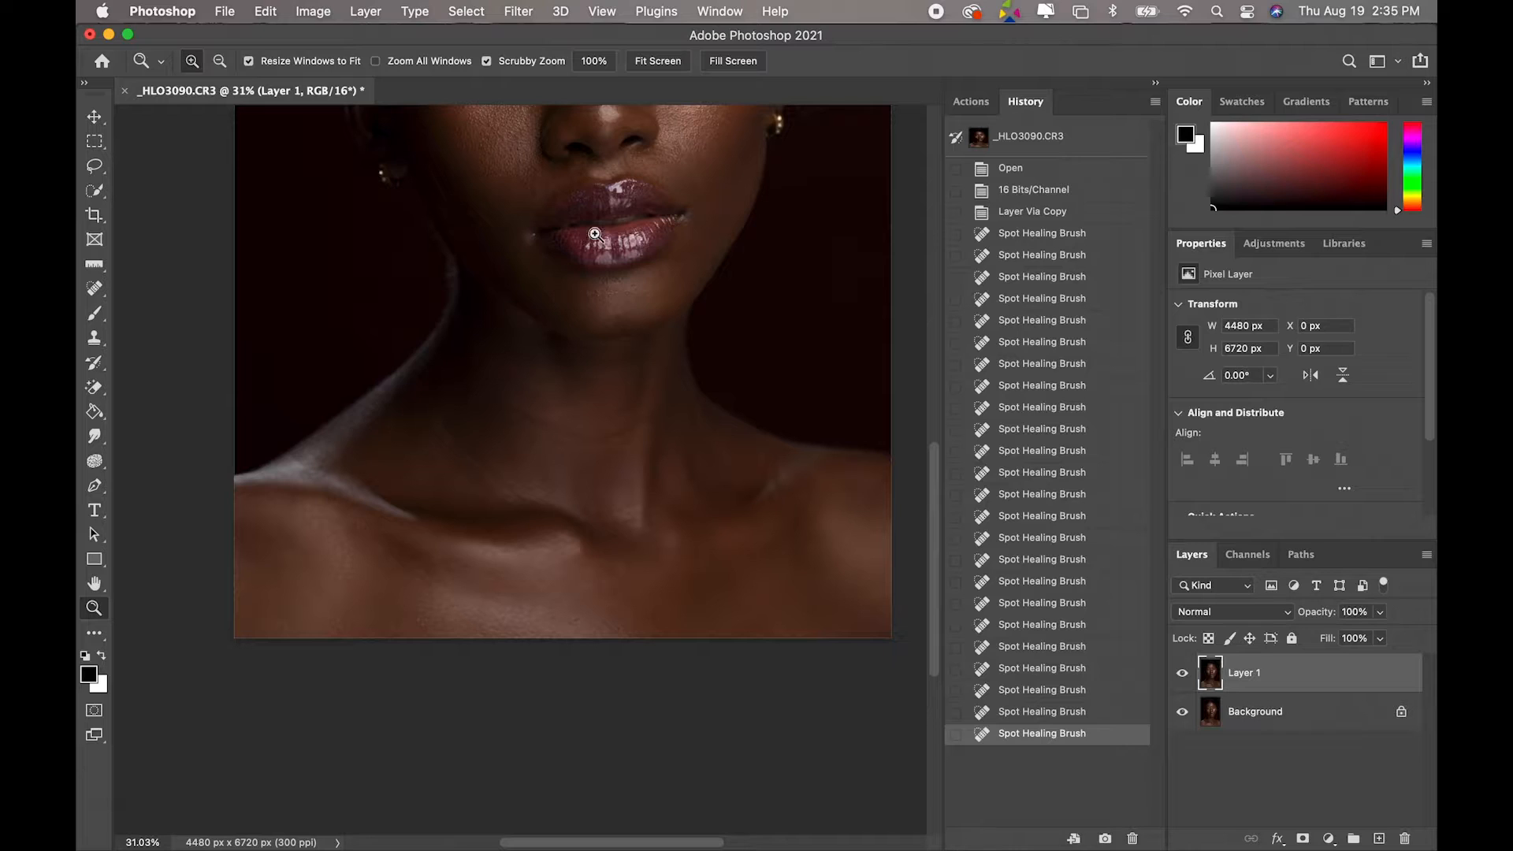
pyautogui.click(675, 62)
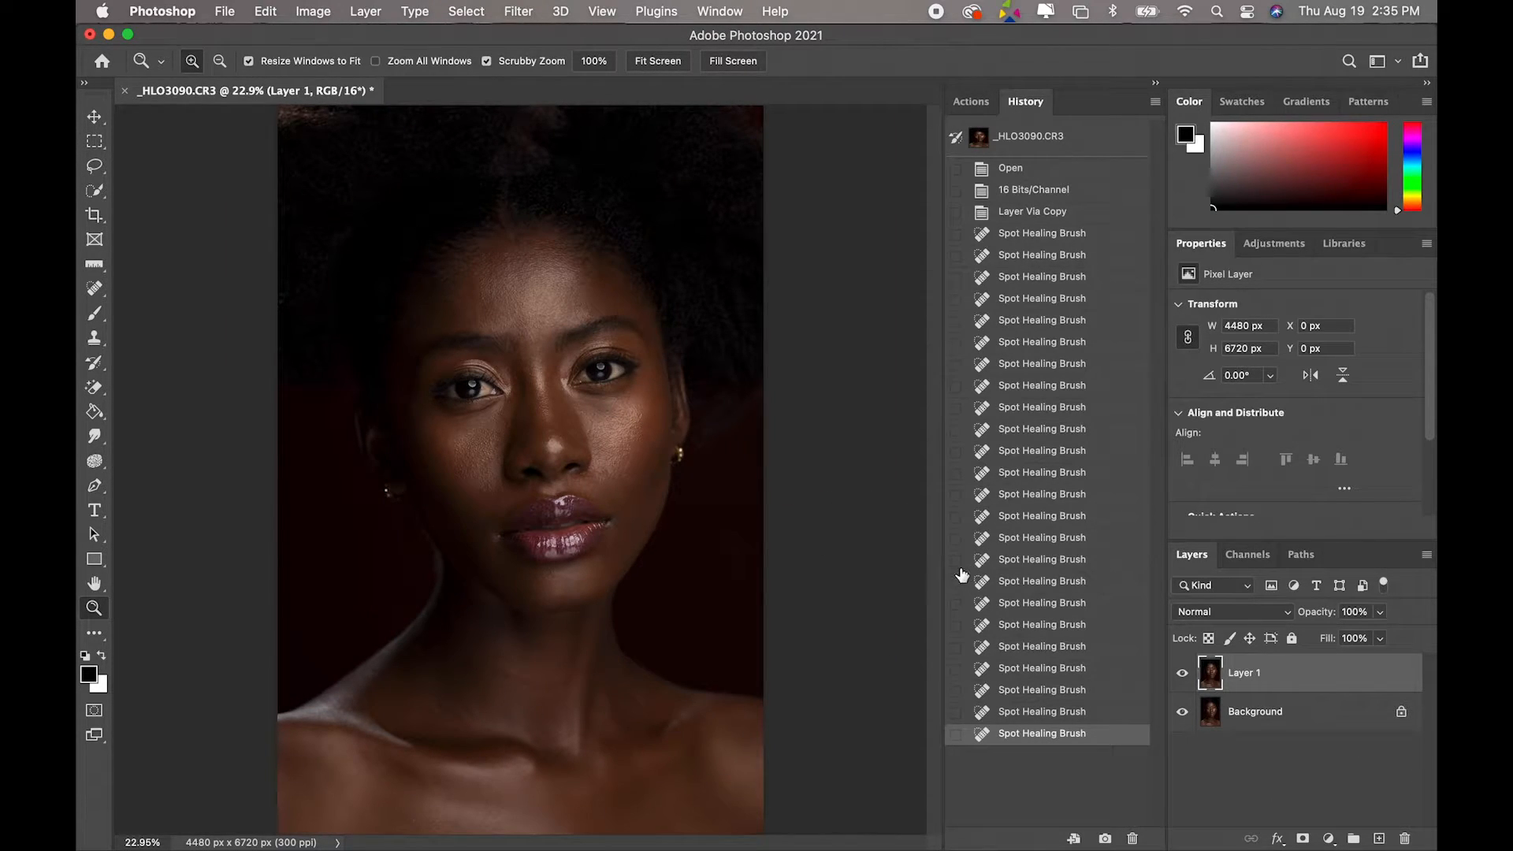
pyautogui.click(1182, 674)
pyautogui.click(1183, 675)
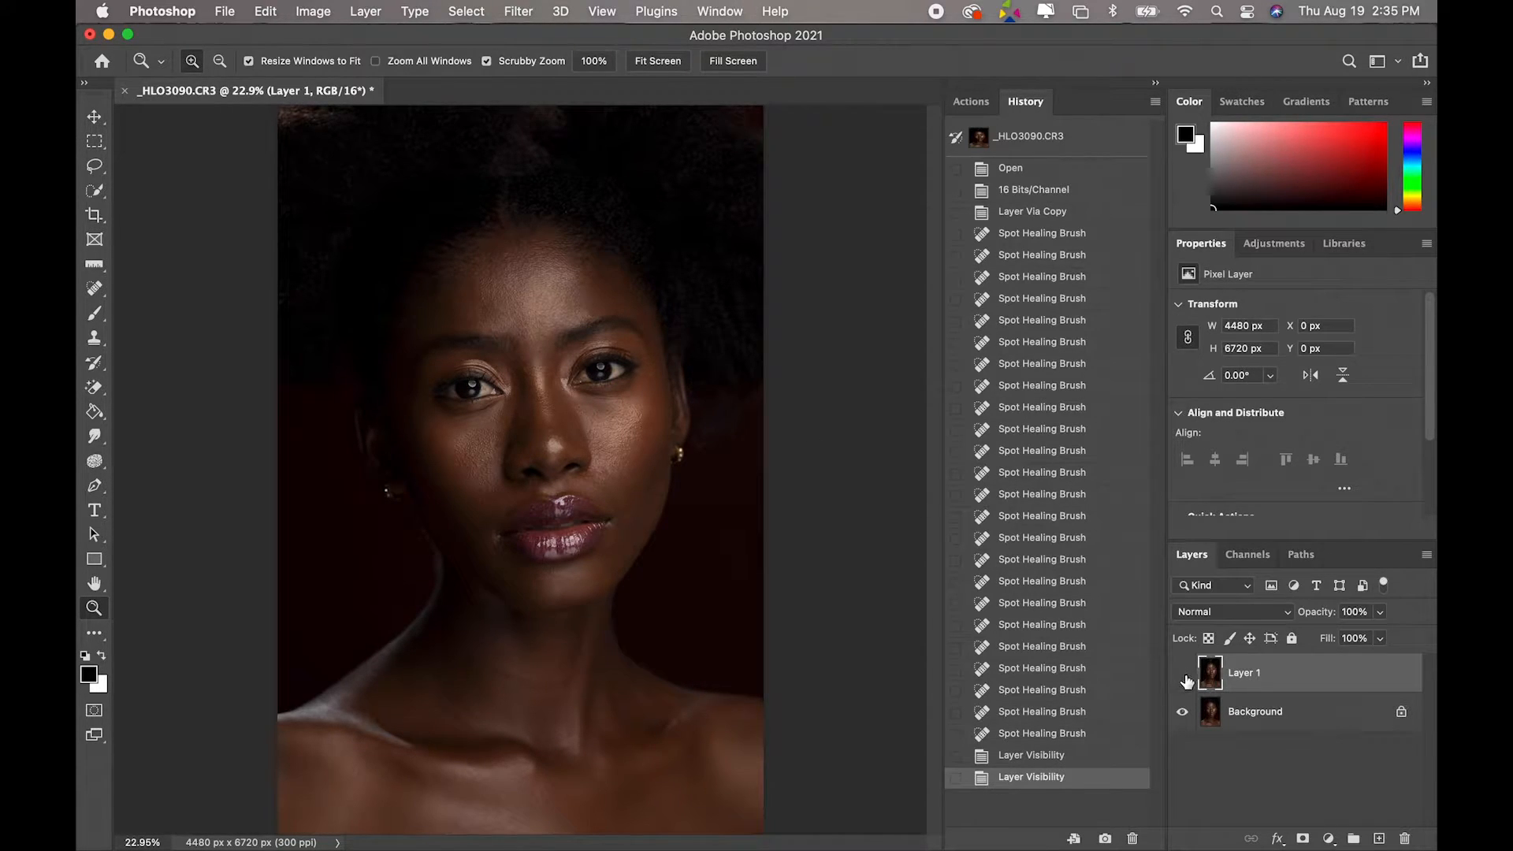
pyautogui.click(1181, 675)
pyautogui.click(1183, 675)
pyautogui.click(1182, 675)
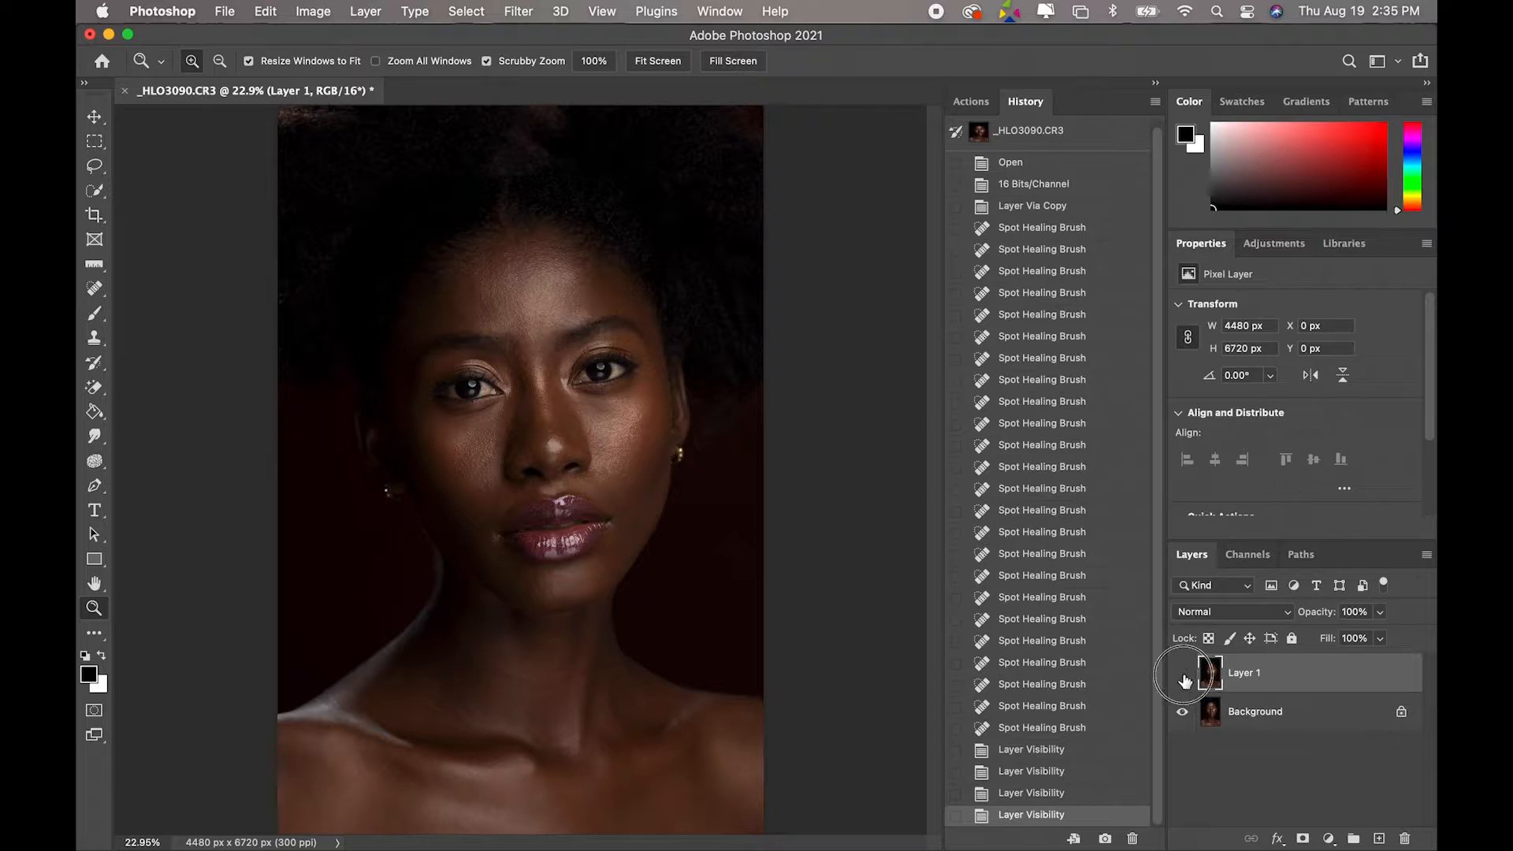
pyautogui.click(1183, 675)
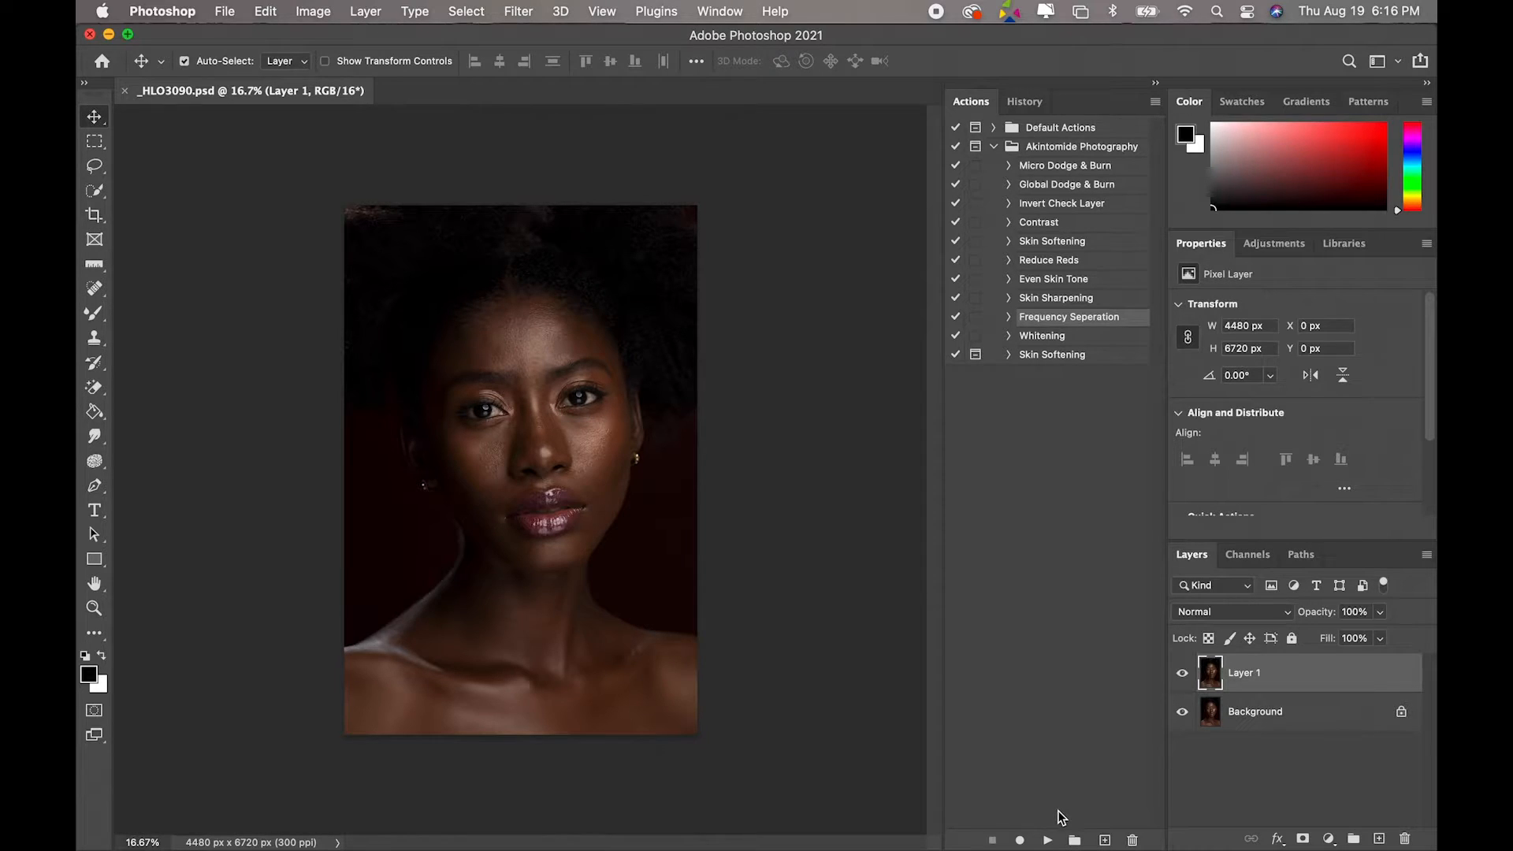
# - Run the Frequency Seperation action and apply the Low Frequency (Color) layer to the texture layer using Subtract blending, scale 2 and offset 128
pyautogui.click(1048, 840)
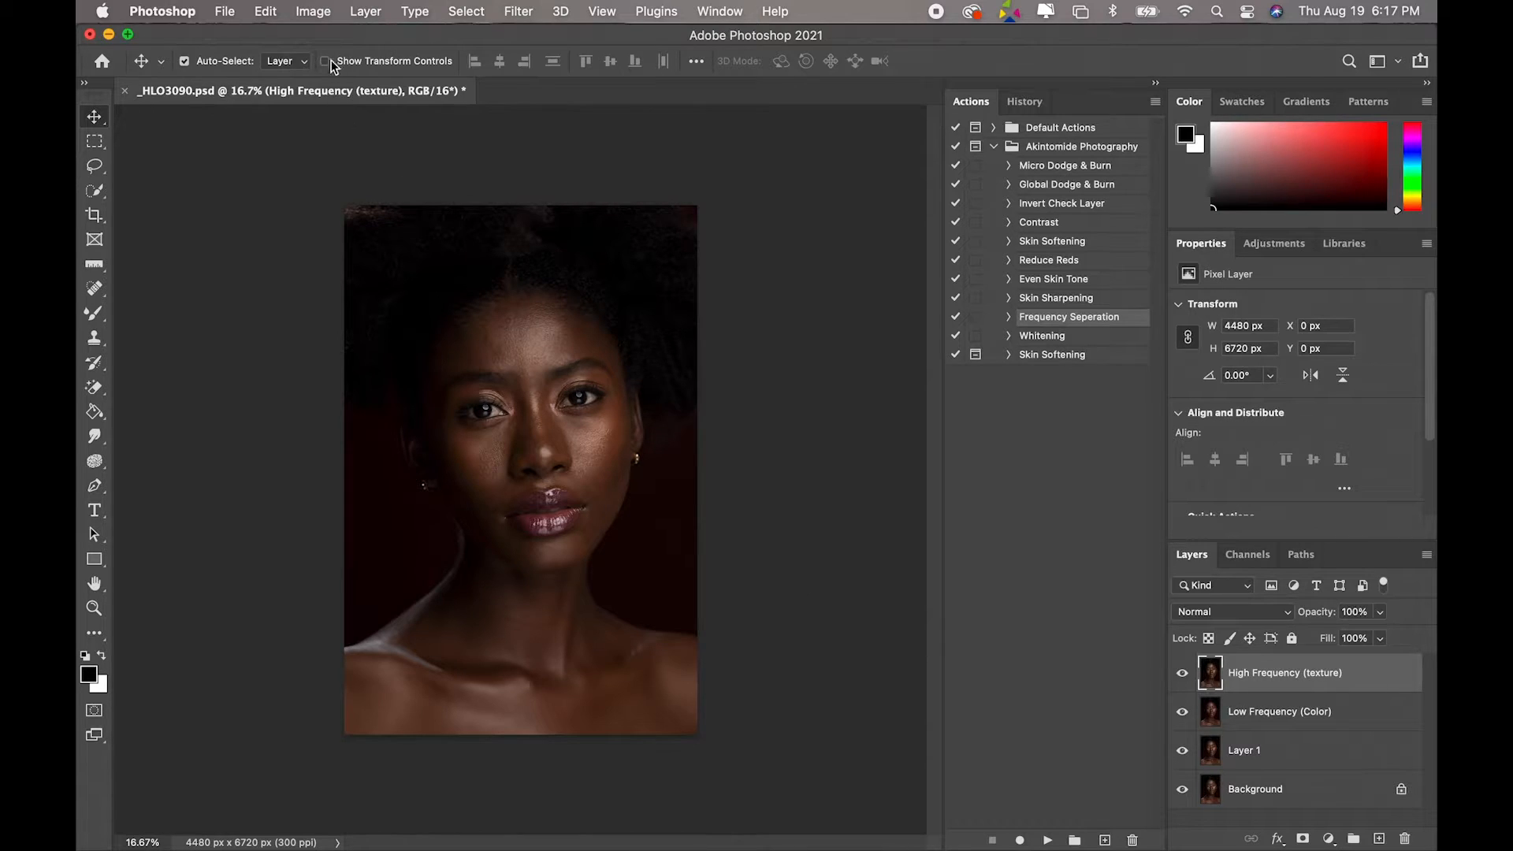
pyautogui.click(313, 13)
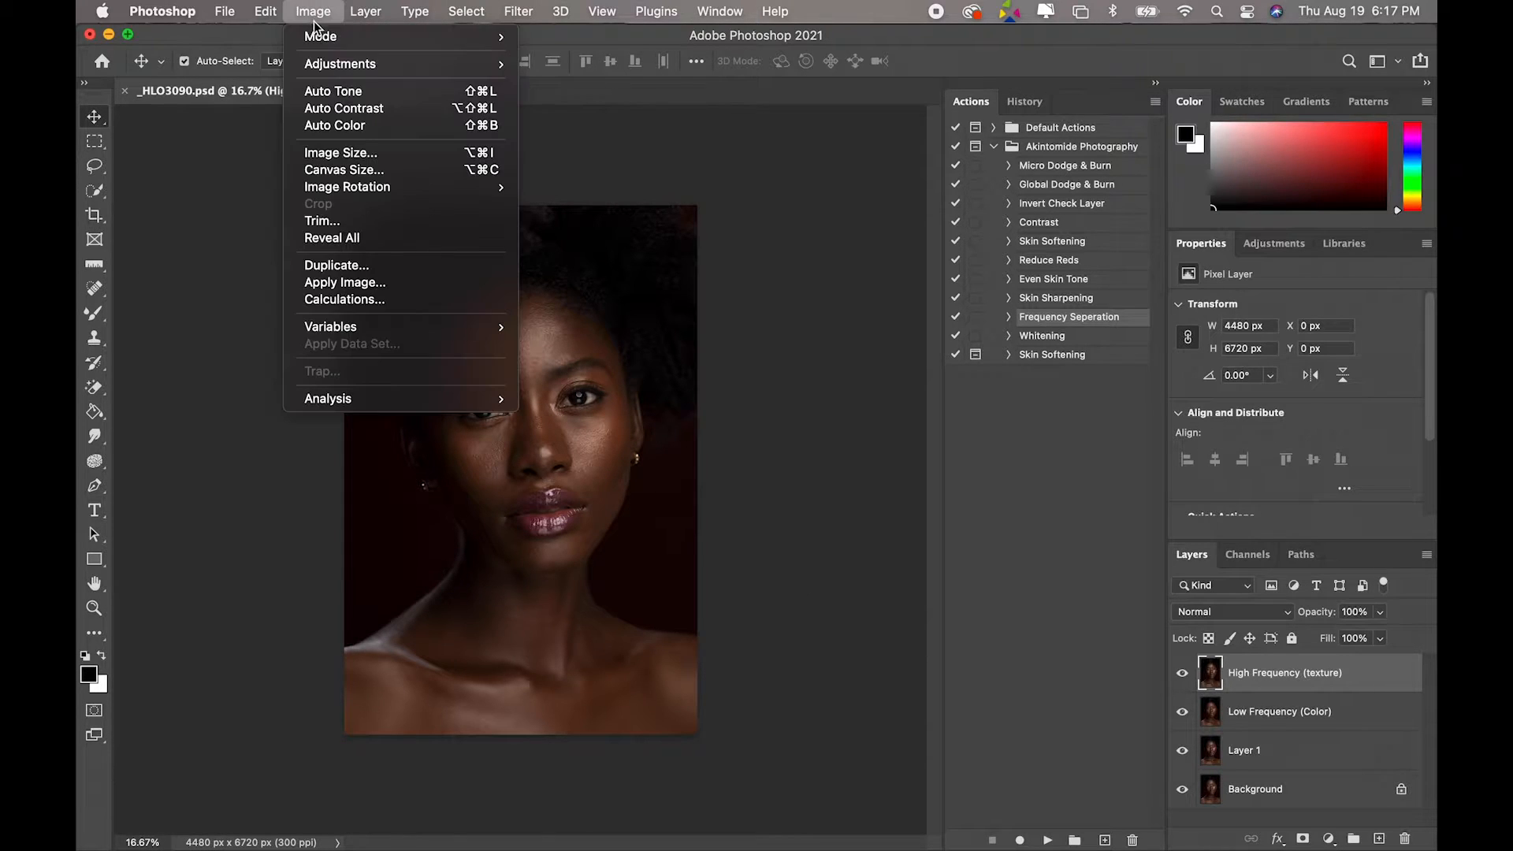
pyautogui.click(393, 282)
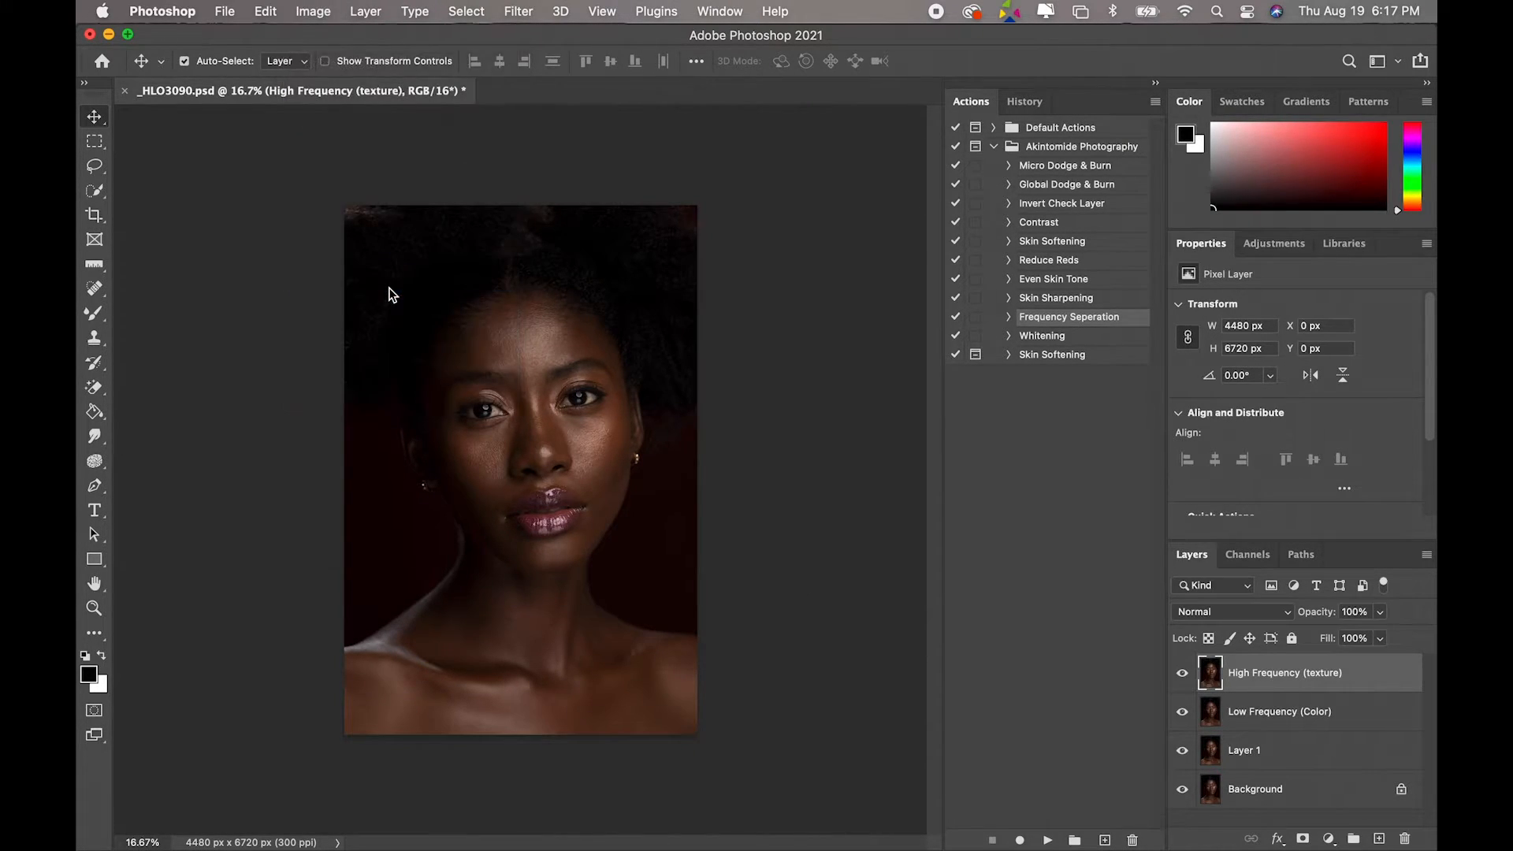
pyautogui.click(789, 274)
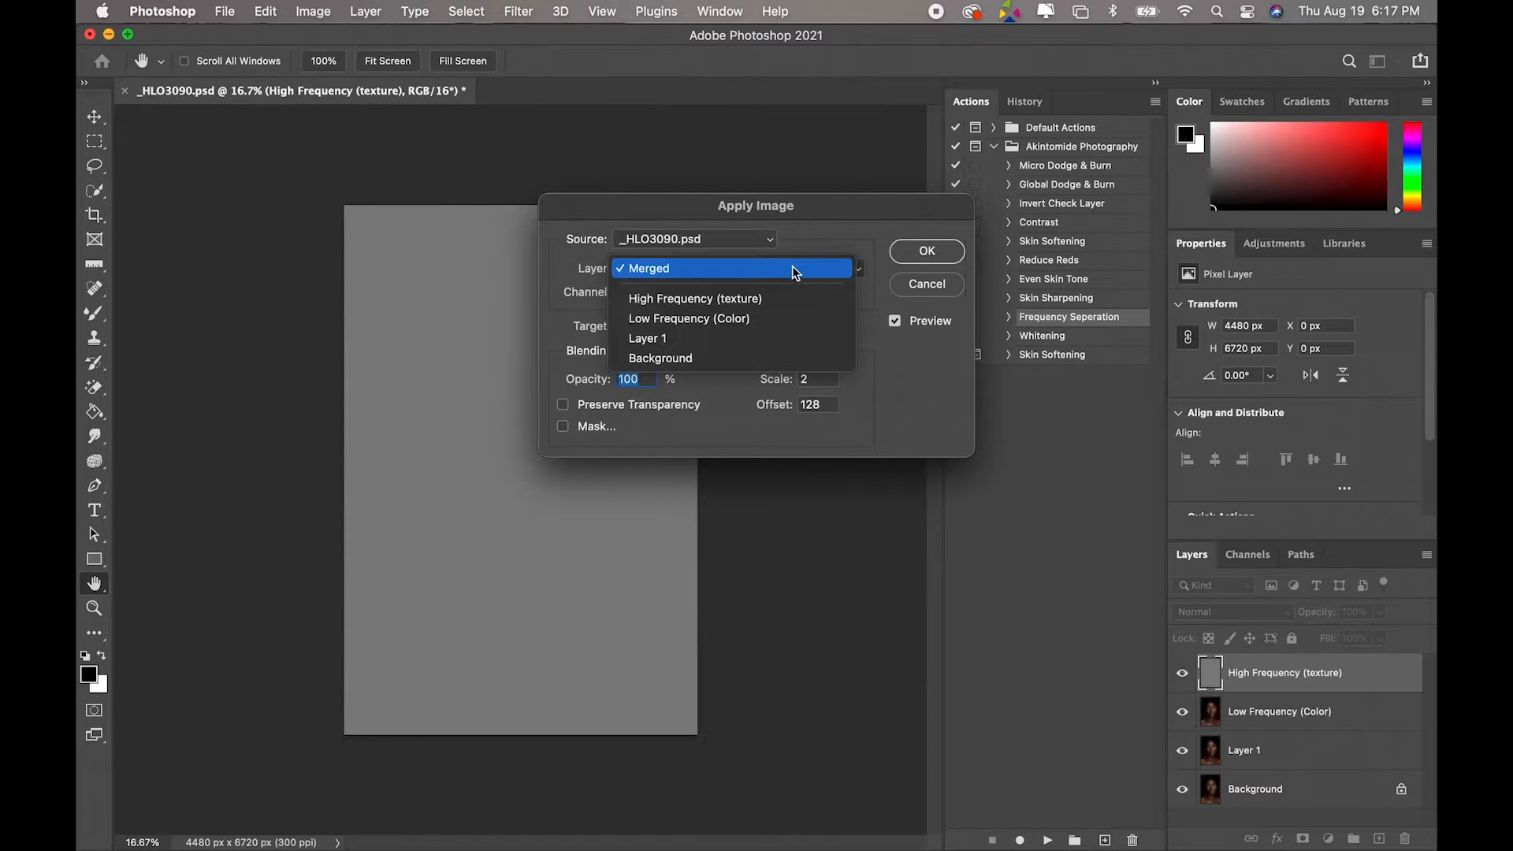
pyautogui.click(742, 320)
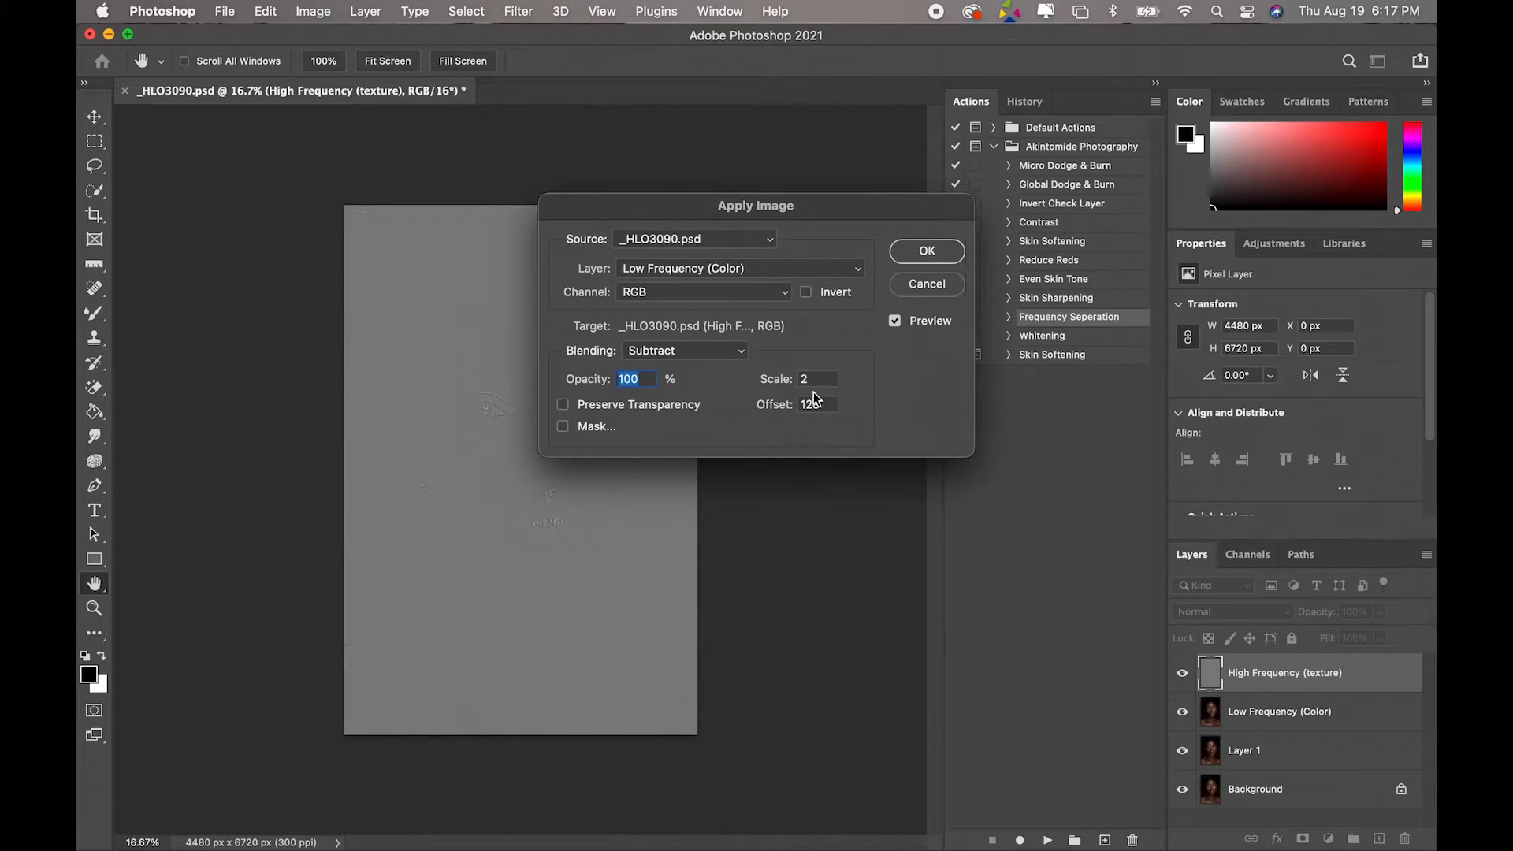
pyautogui.click(934, 250)
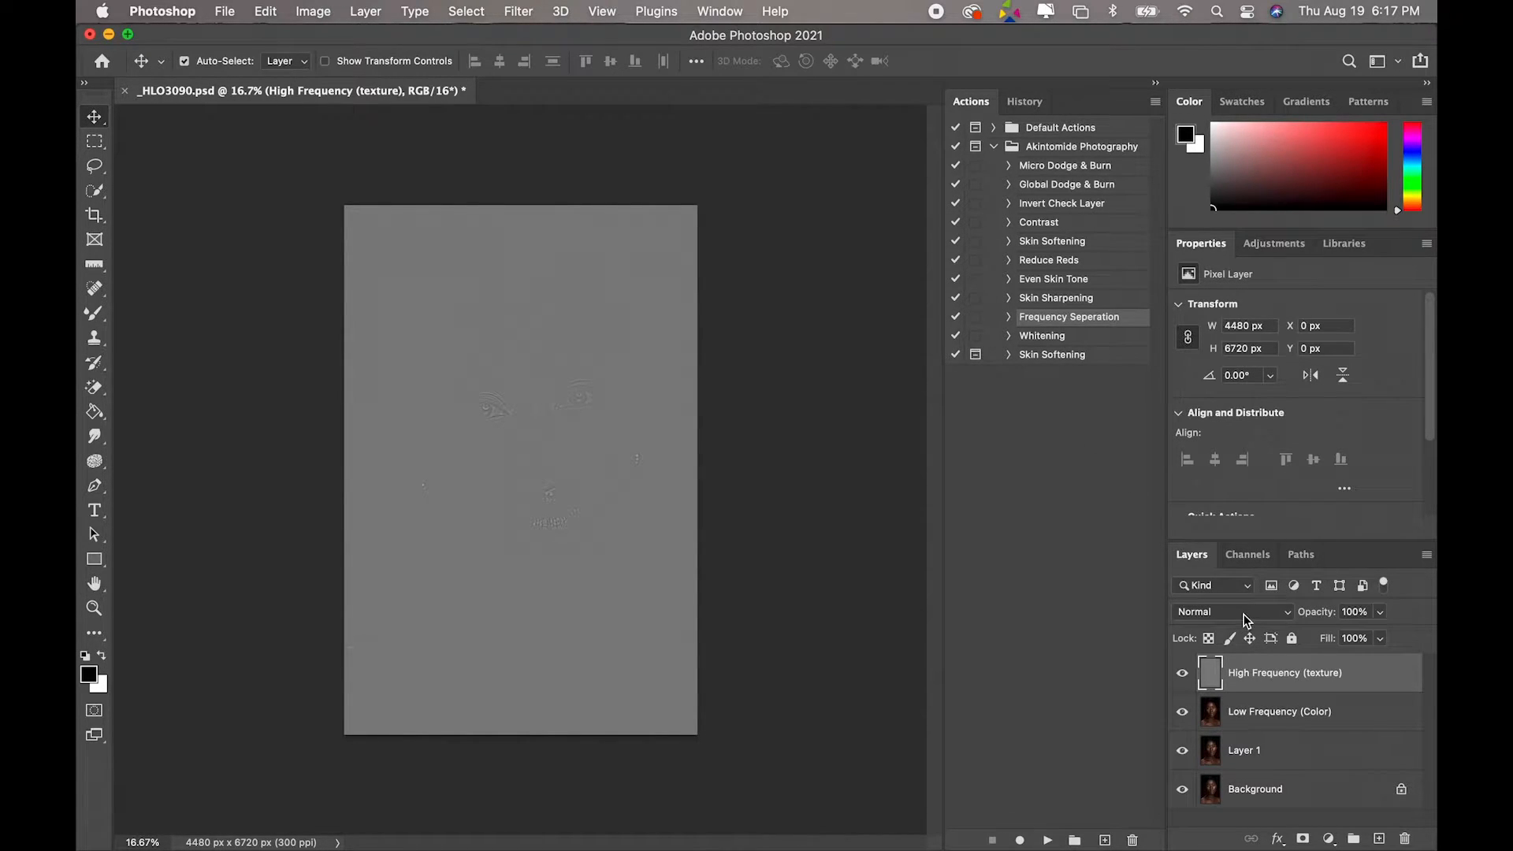
# - Set the High Frequency (texture) layer to Linear Light and group both frequency layers under the name FS
pyautogui.click(1243, 613)
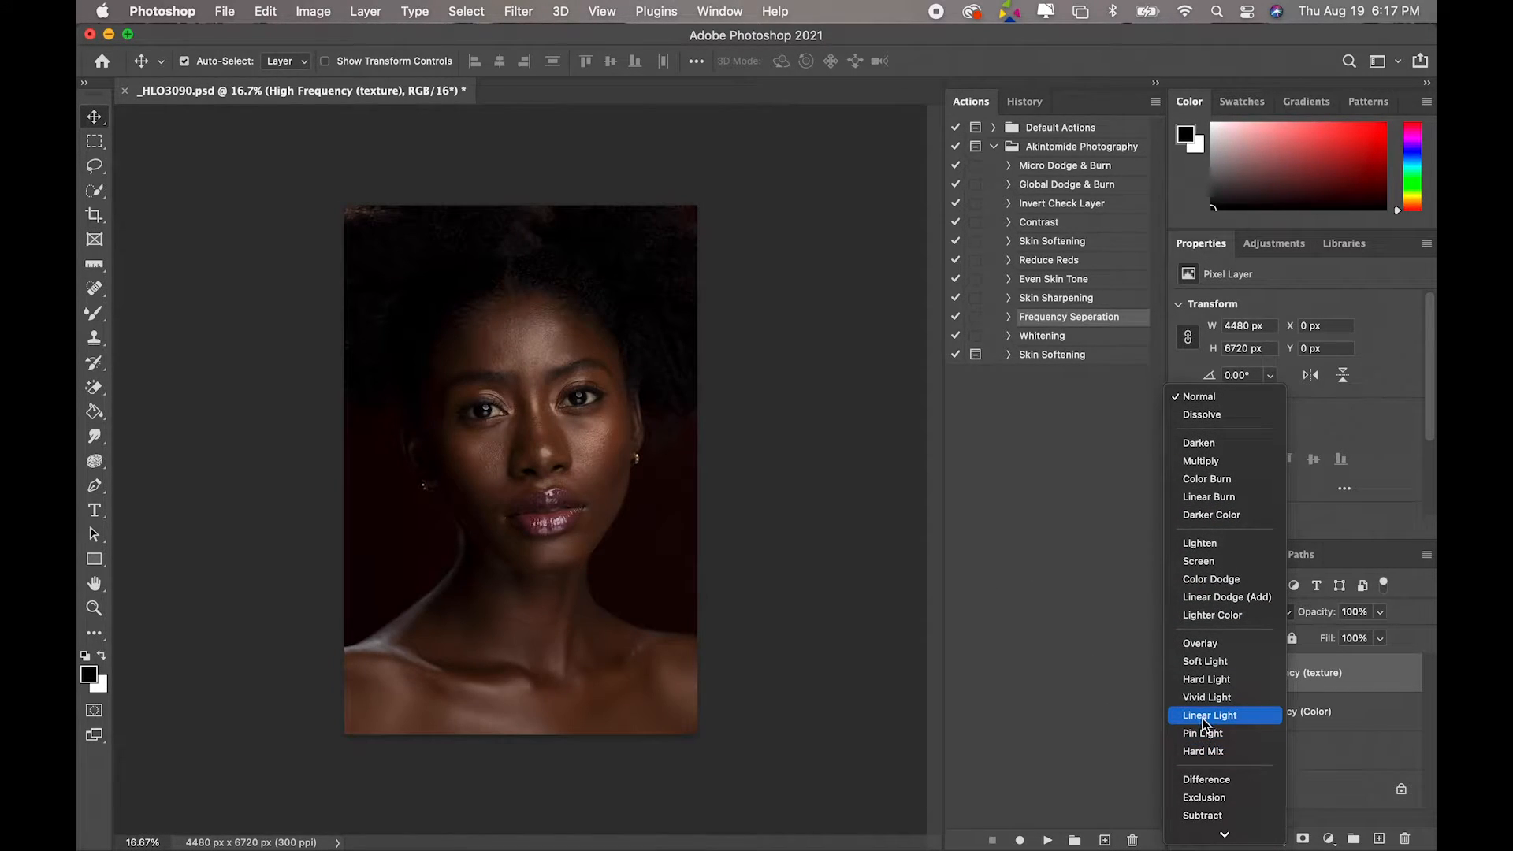
pyautogui.click(1205, 717)
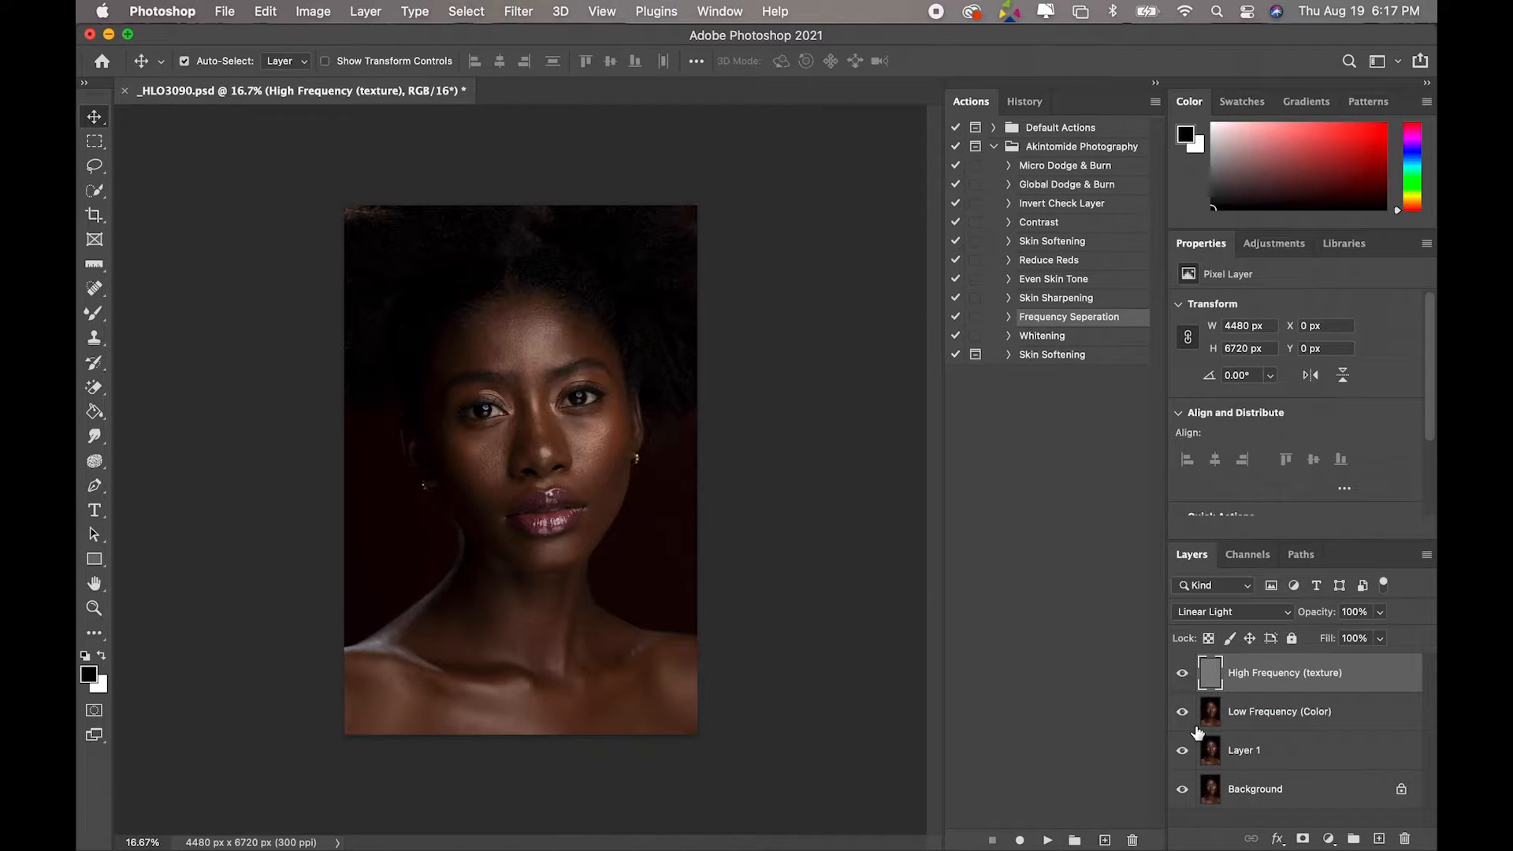
pyautogui.keyDown('shift'); pyautogui.click(1239, 717); pyautogui.keyUp('shift')
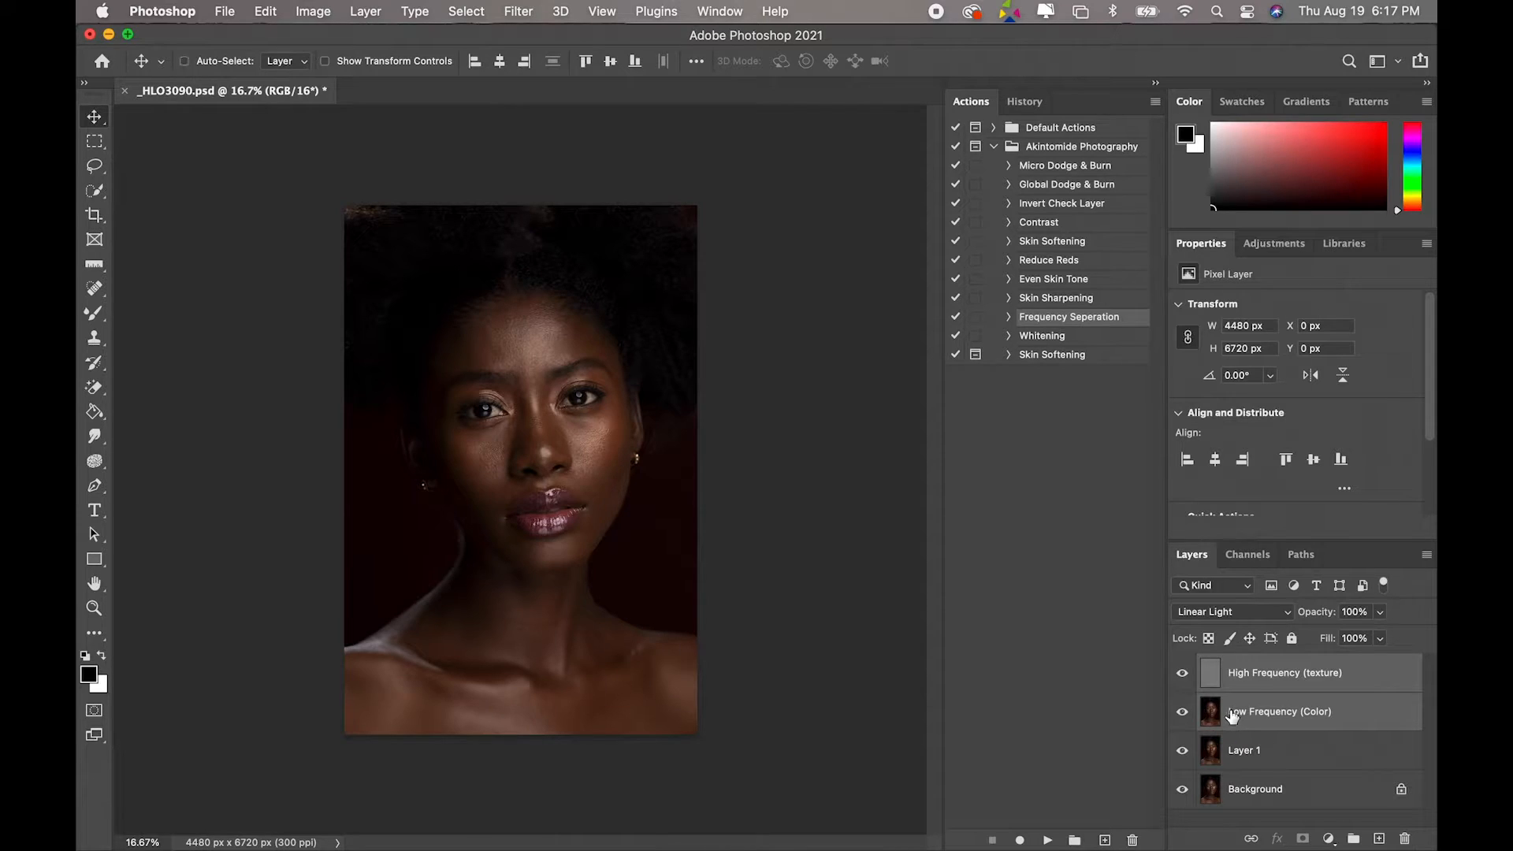
pyautogui.press('super+g')
pyautogui.doubleClick(1254, 665)
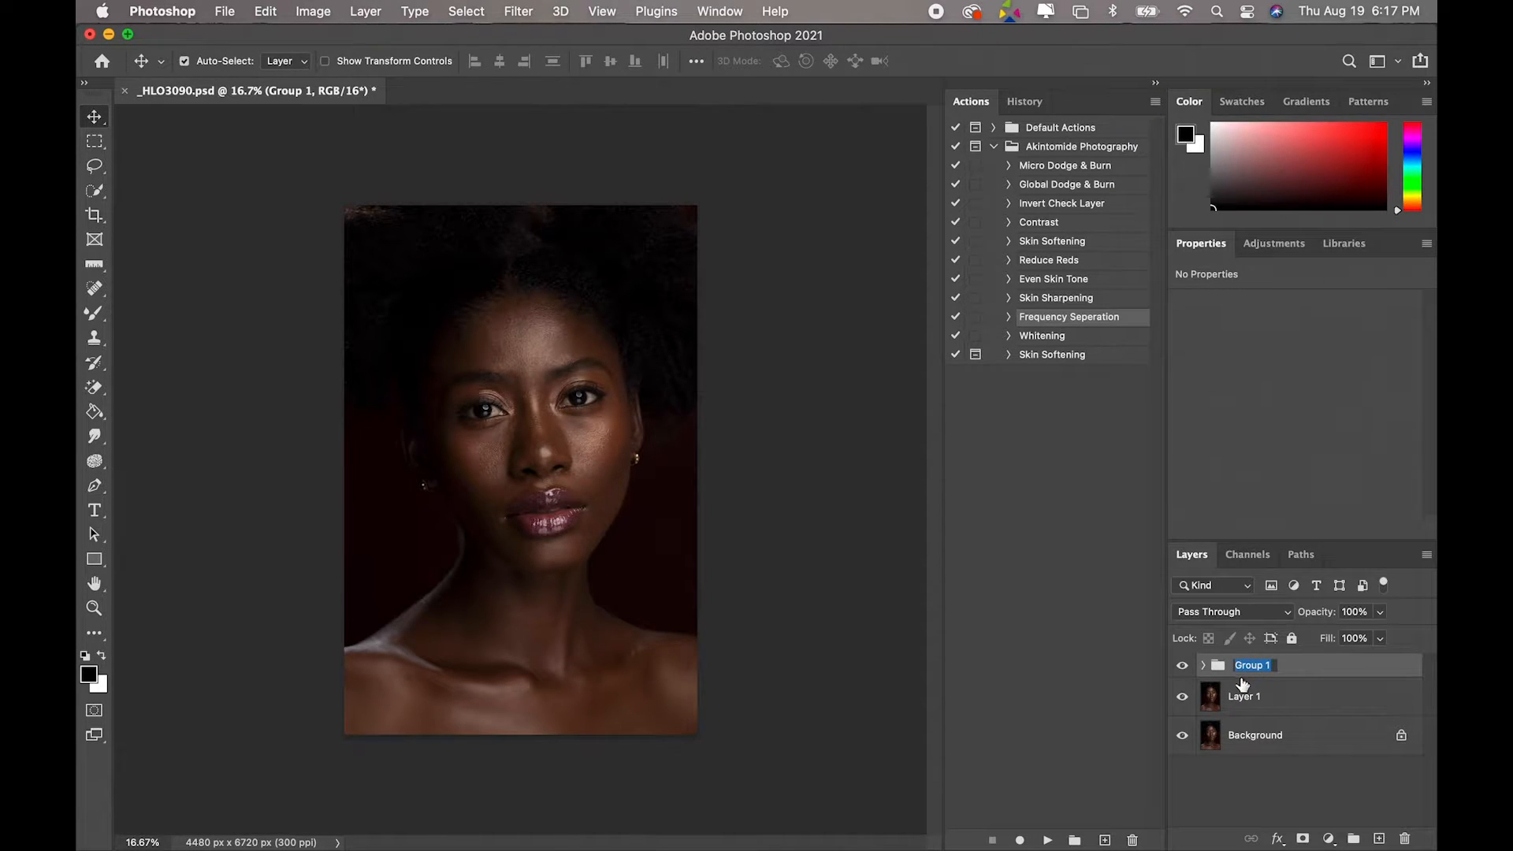
pyautogui.write('FS')
pyautogui.press('Return')
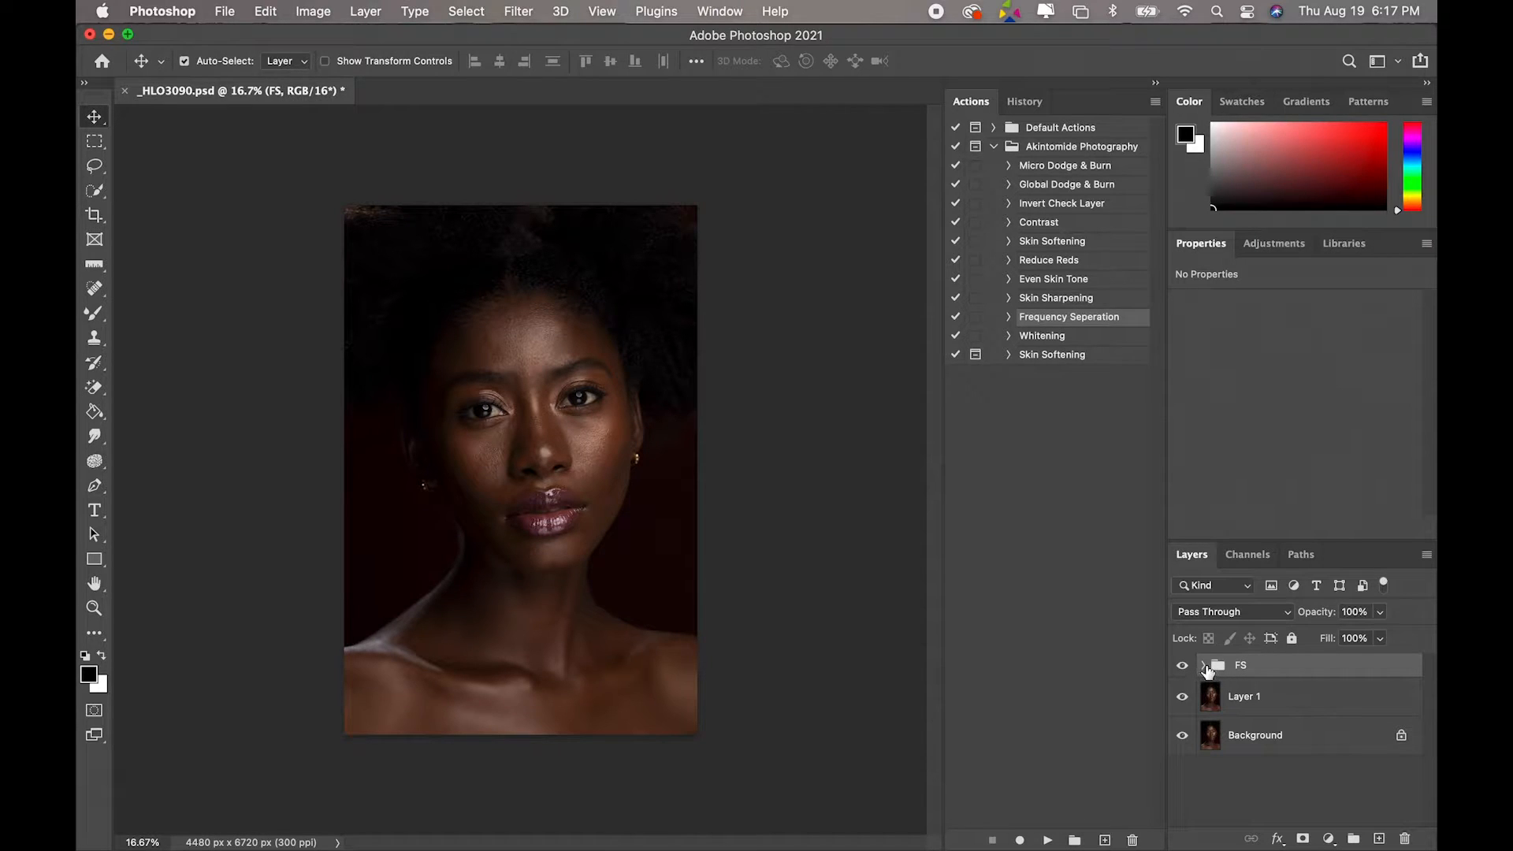
# - Clone clean skin on the High Frequency (texture) layer over both sides of the nose and its tip with the size 70 Clone Stamp
pyautogui.click(1203, 666)
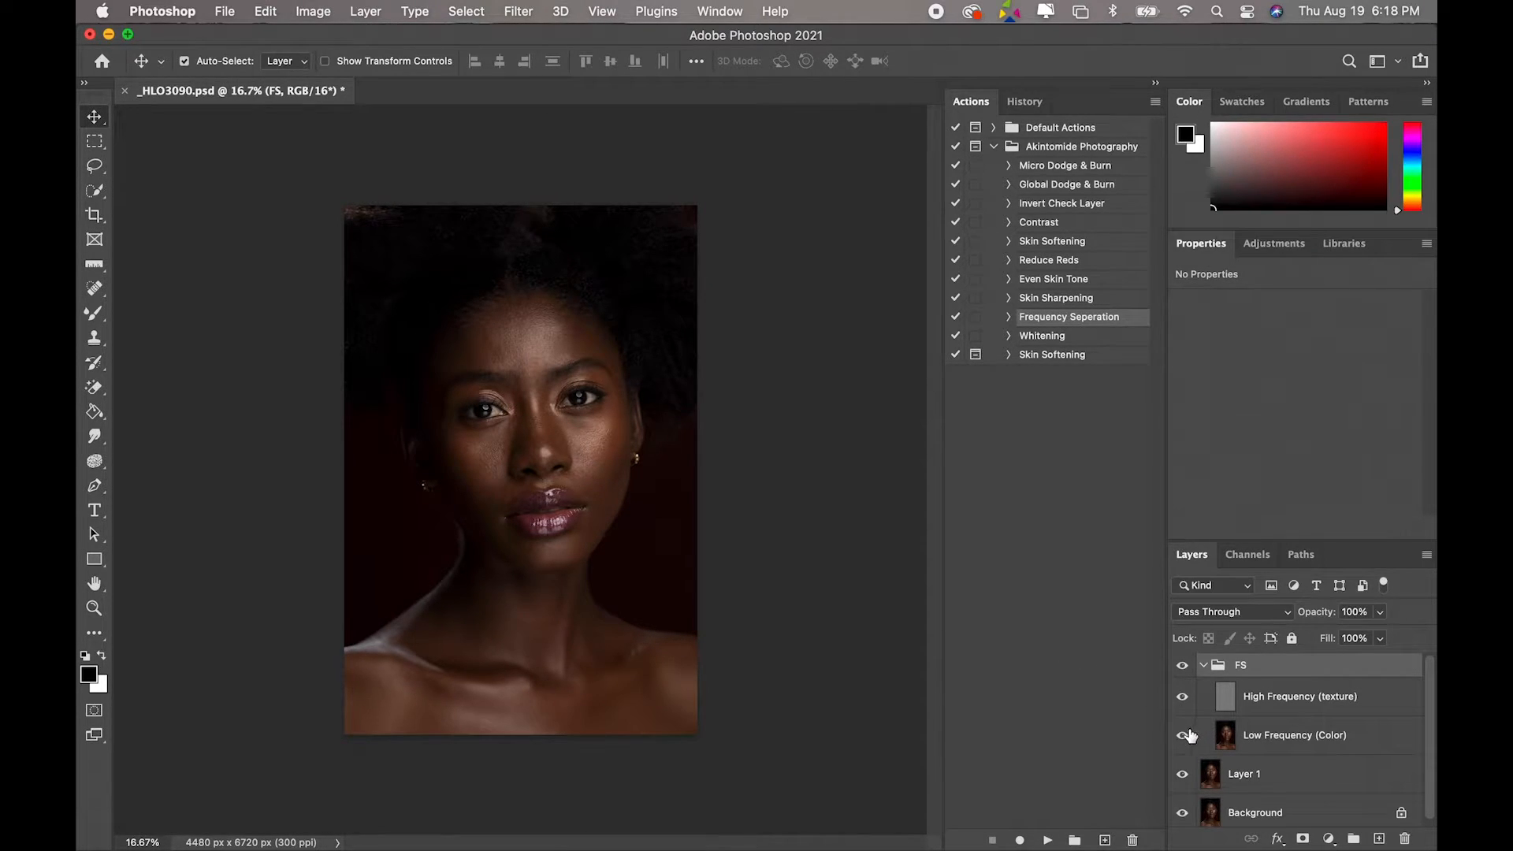
pyautogui.click(1248, 705)
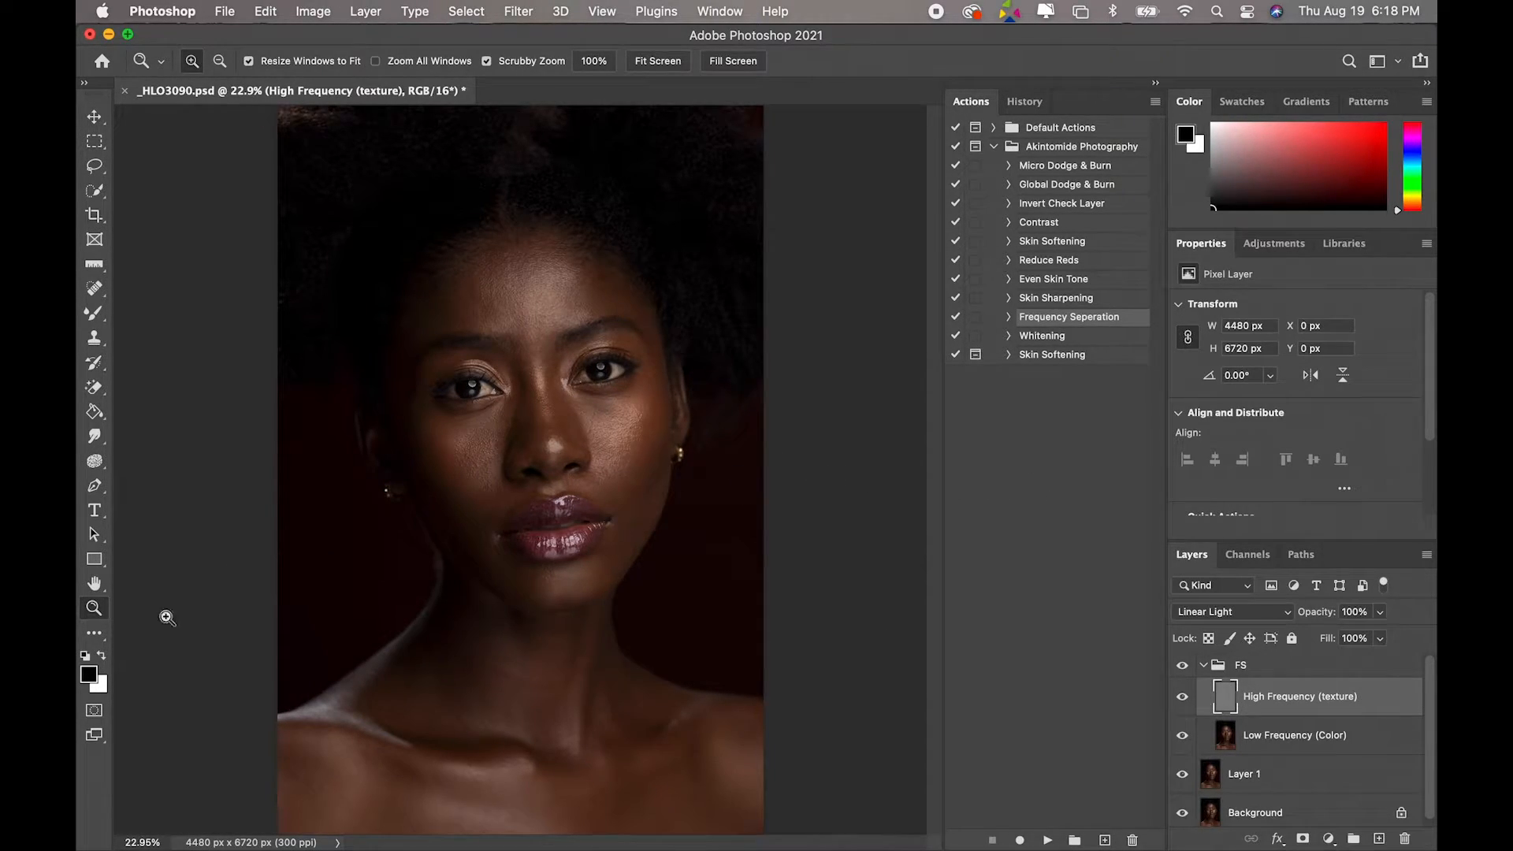
pyautogui.moveTo(518, 426); pyautogui.dragTo(550, 493)
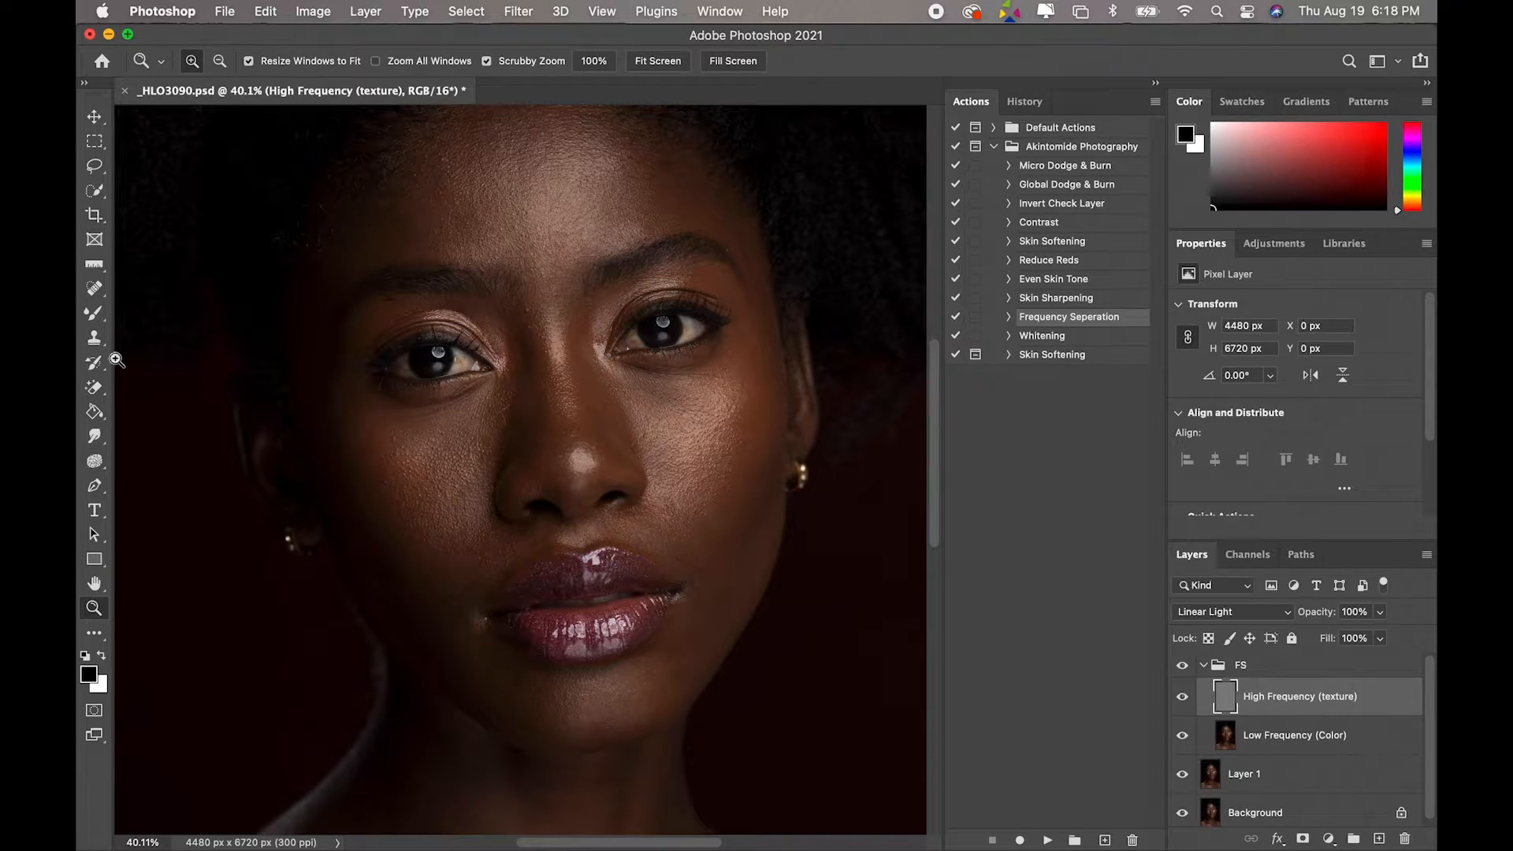
pyautogui.click(95, 338)
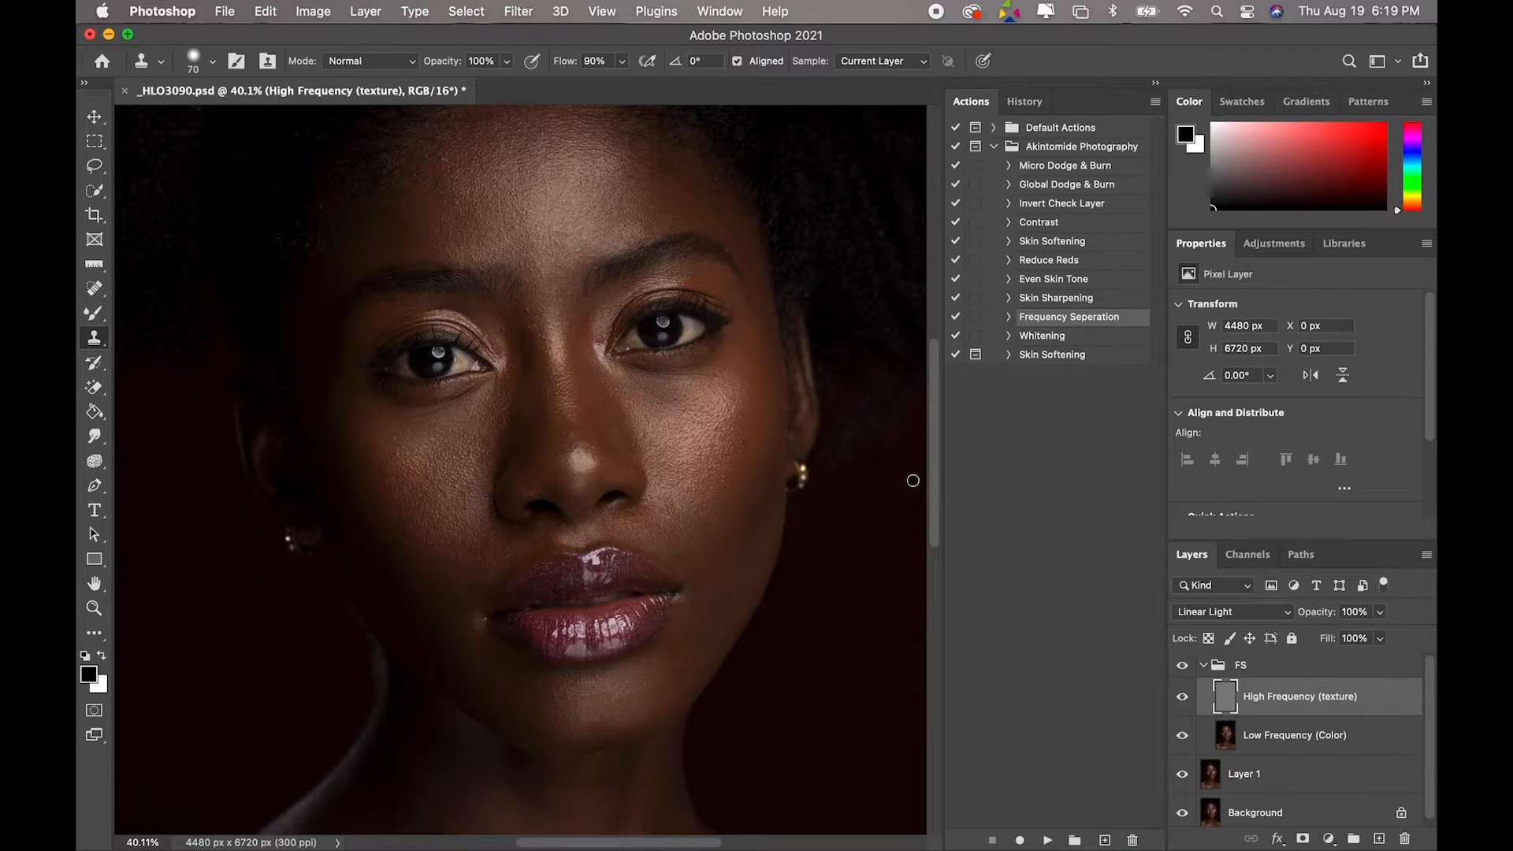
pyautogui.moveTo(935, 483); pyautogui.dragTo(936, 456)
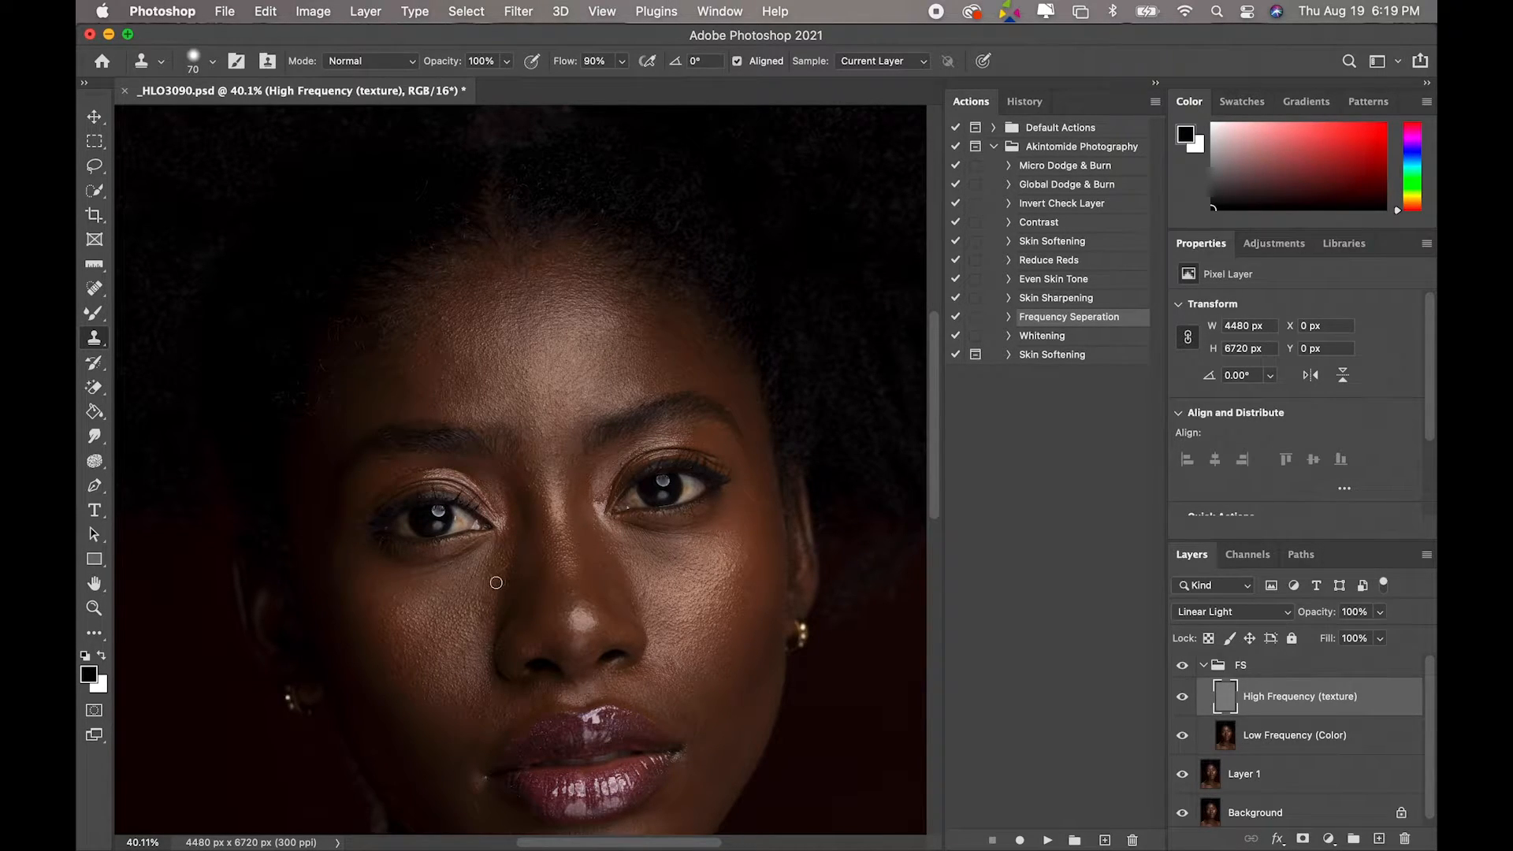
pyautogui.scroll(-3, 504, 572)
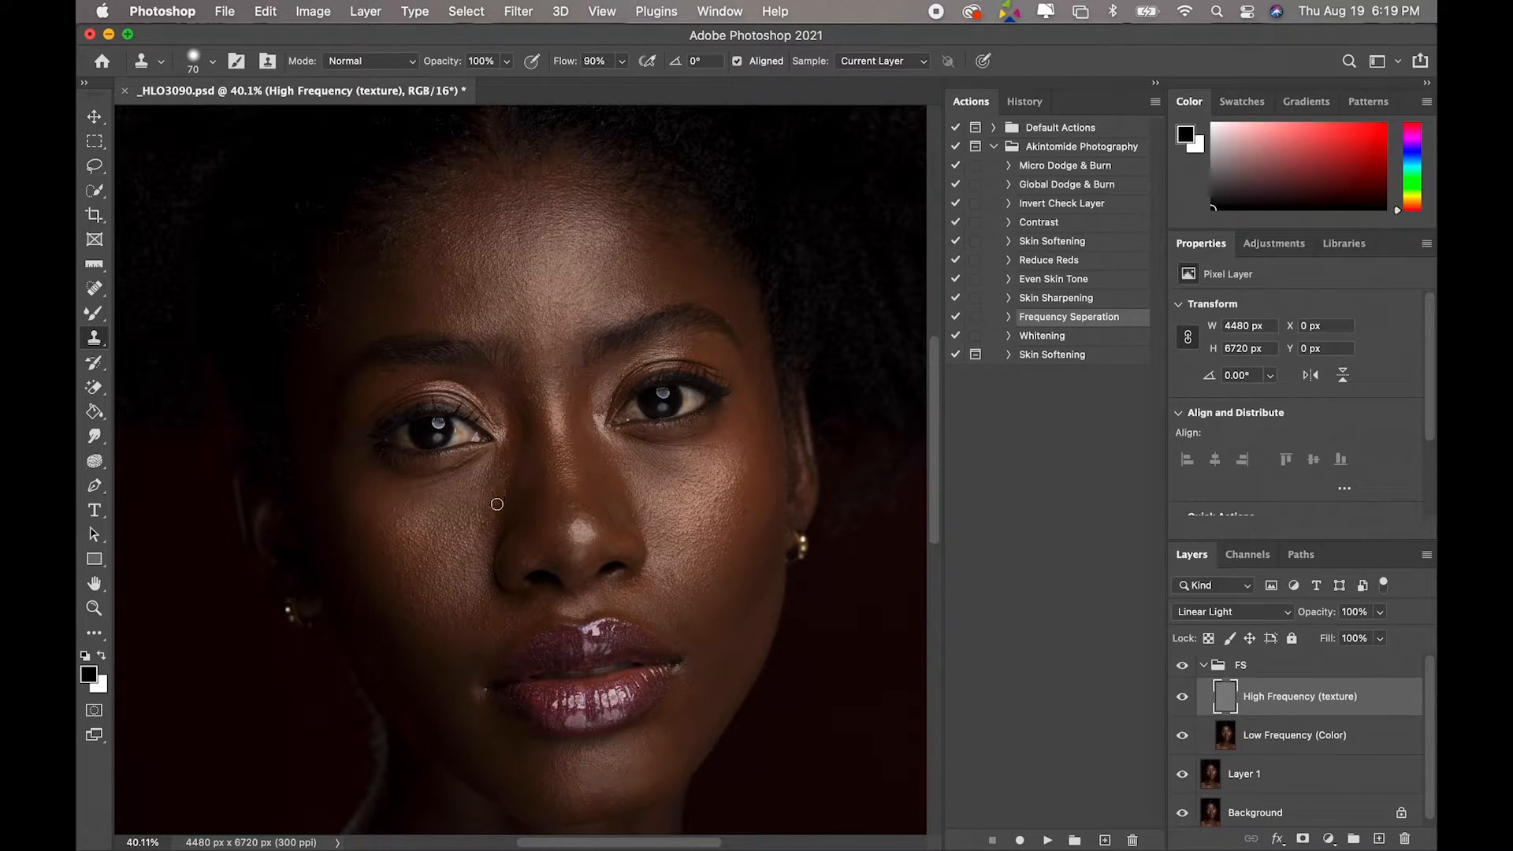
pyautogui.keyDown('alt'); pyautogui.click(503, 465); pyautogui.keyUp('alt')
pyautogui.moveTo(502, 466); pyautogui.dragTo(504, 473)
pyautogui.keyDown('alt'); pyautogui.click(514, 483); pyautogui.keyUp('alt')
pyautogui.moveTo(512, 482); pyautogui.dragTo(507, 492)
pyautogui.keyDown('alt'); pyautogui.click(654, 513); pyautogui.keyUp('alt')
pyautogui.moveTo(648, 511); pyautogui.dragTo(643, 511)
pyautogui.keyDown('alt'); pyautogui.click(645, 513); pyautogui.keyUp('alt')
pyautogui.moveTo(575, 548); pyautogui.dragTo(576, 553)
# - Even out the texture across the shaded cheek with the Clone Stamp, resampling nearby clean skin for each patch
pyautogui.keyDown('alt'); pyautogui.click(474, 520); pyautogui.keyUp('alt')
pyautogui.moveTo(489, 511); pyautogui.dragTo(487, 532)
pyautogui.keyDown('alt'); pyautogui.click(473, 544); pyautogui.keyUp('alt')
pyautogui.keyDown('alt'); pyautogui.click(476, 484); pyautogui.keyUp('alt')
pyautogui.moveTo(496, 481)
pyautogui.mouseDown()
pyautogui.moveTo(493, 533)
pyautogui.moveTo(498, 494)
pyautogui.moveTo(467, 582)
pyautogui.moveTo(465, 555)
pyautogui.moveTo(441, 581)
pyautogui.moveTo(395, 565)
pyautogui.moveTo(417, 605)
pyautogui.moveTo(395, 507)
pyautogui.mouseUp()
pyautogui.keyDown('alt'); pyautogui.click(498, 494); pyautogui.keyUp('alt')
pyautogui.keyDown('alt'); pyautogui.click(480, 549); pyautogui.keyUp('alt')
pyautogui.keyDown('alt'); pyautogui.click(475, 569); pyautogui.keyUp('alt')
pyautogui.keyDown('alt'); pyautogui.click(467, 580); pyautogui.keyUp('alt')
pyautogui.keyDown('alt'); pyautogui.click(411, 568); pyautogui.keyUp('alt')
pyautogui.keyDown('alt'); pyautogui.click(417, 606); pyautogui.keyUp('alt')
pyautogui.keyDown('alt'); pyautogui.click(396, 559); pyautogui.keyUp('alt')
pyautogui.keyDown('alt'); pyautogui.click(395, 533); pyautogui.keyUp('alt')
# - Clone clean texture over the bridge of the nose and the outer end of the eyebrow on the brighter side
pyautogui.keyDown('alt'); pyautogui.click(538, 383); pyautogui.keyUp('alt')
pyautogui.moveTo(531, 381)
pyautogui.mouseDown()
pyautogui.moveTo(528, 404)
pyautogui.moveTo(503, 398)
pyautogui.mouseUp()
pyautogui.keyDown('alt'); pyautogui.click(531, 416); pyautogui.keyUp('alt')
pyautogui.keyDown('alt'); pyautogui.click(511, 429); pyautogui.keyUp('alt')
pyautogui.keyDown('alt'); pyautogui.click(729, 315); pyautogui.keyUp('alt')
pyautogui.click(726, 322)
pyautogui.keyDown('alt'); pyautogui.click(733, 313); pyautogui.keyUp('alt')
pyautogui.click(733, 326)
# - Clone clean skin texture over the rough spots on both sides of the forehead
pyautogui.keyDown('alt'); pyautogui.click(448, 251); pyautogui.keyUp('alt')
pyautogui.moveTo(471, 232)
pyautogui.mouseDown()
pyautogui.moveTo(435, 263)
pyautogui.moveTo(437, 243)
pyautogui.mouseUp()
pyautogui.keyDown('alt'); pyautogui.click(432, 269); pyautogui.keyUp('alt')
pyautogui.keyDown('alt'); pyautogui.click(658, 244); pyautogui.keyUp('alt')
pyautogui.keyDown('alt'); pyautogui.click(680, 270); pyautogui.keyUp('alt')
pyautogui.moveTo(678, 237)
pyautogui.mouseDown()
pyautogui.moveTo(683, 273)
pyautogui.moveTo(661, 234)
pyautogui.mouseUp()
pyautogui.keyDown('alt'); pyautogui.click(628, 215); pyautogui.keyUp('alt')
pyautogui.keyDown('alt'); pyautogui.click(667, 234); pyautogui.keyUp('alt')
pyautogui.click(667, 265)
# - Smooth the texture on the brighter cheek, from under the eye down toward the mouth, with the Clone Stamp
pyautogui.keyDown('alt'); pyautogui.click(707, 553); pyautogui.keyUp('alt')
pyautogui.click(690, 570)
pyautogui.keyDown('alt'); pyautogui.click(666, 590); pyautogui.keyUp('alt')
pyautogui.keyDown('alt'); pyautogui.click(719, 446); pyautogui.keyUp('alt')
pyautogui.click(699, 462)
pyautogui.keyDown('alt'); pyautogui.click(687, 445); pyautogui.keyUp('alt')
pyautogui.moveTo(687, 445); pyautogui.dragTo(673, 446)
pyautogui.keyDown('alt'); pyautogui.click(641, 459); pyautogui.keyUp('alt')
pyautogui.click(652, 443)
pyautogui.keyDown('alt'); pyautogui.click(667, 469); pyautogui.keyUp('alt')
pyautogui.click(655, 465)
pyautogui.keyDown('alt'); pyautogui.click(661, 480); pyautogui.keyUp('alt')
# - Clone clean texture over the remaining spots on the outer part of the shaded cheek
pyautogui.rightClick(416, 492)
pyautogui.keyDown('alt'); pyautogui.click(412, 507); pyautogui.keyUp('alt')
pyautogui.moveTo(419, 484)
pyautogui.mouseDown()
pyautogui.moveTo(388, 479)
pyautogui.moveTo(420, 484)
pyautogui.mouseUp()
pyautogui.keyDown('alt'); pyautogui.click(384, 492); pyautogui.keyUp('alt')
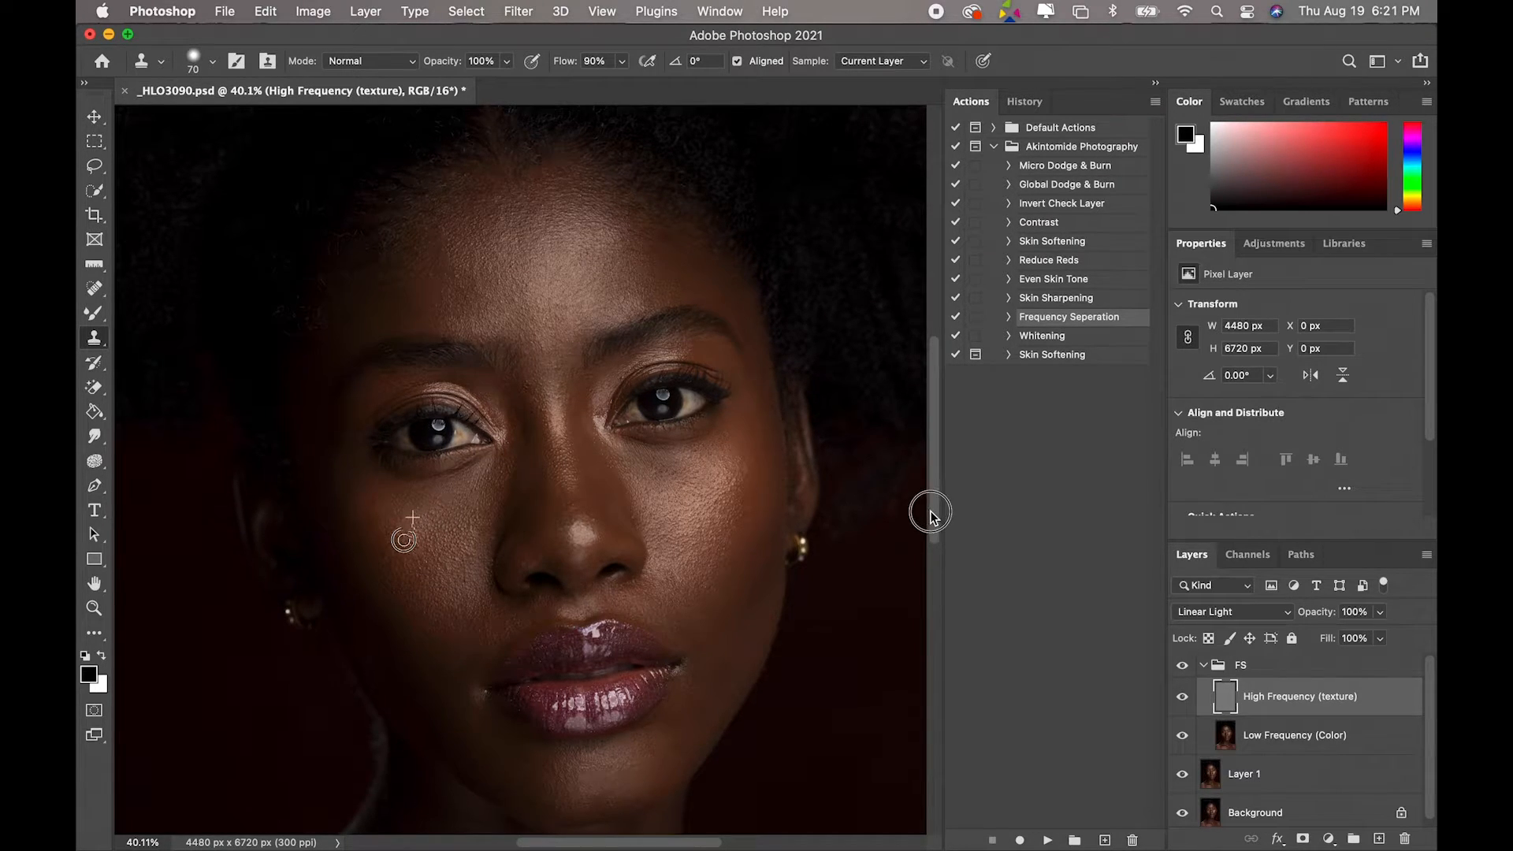
# - Clean up the texture around both mouth corners and along the lower cheek on the brighter side with the Clone Stamp
pyautogui.scroll(-5, 772, 559)
pyautogui.keyDown('alt'); pyautogui.click(476, 533); pyautogui.keyUp('alt')
pyautogui.click(478, 501)
pyautogui.click(470, 461)
pyautogui.click(696, 449)
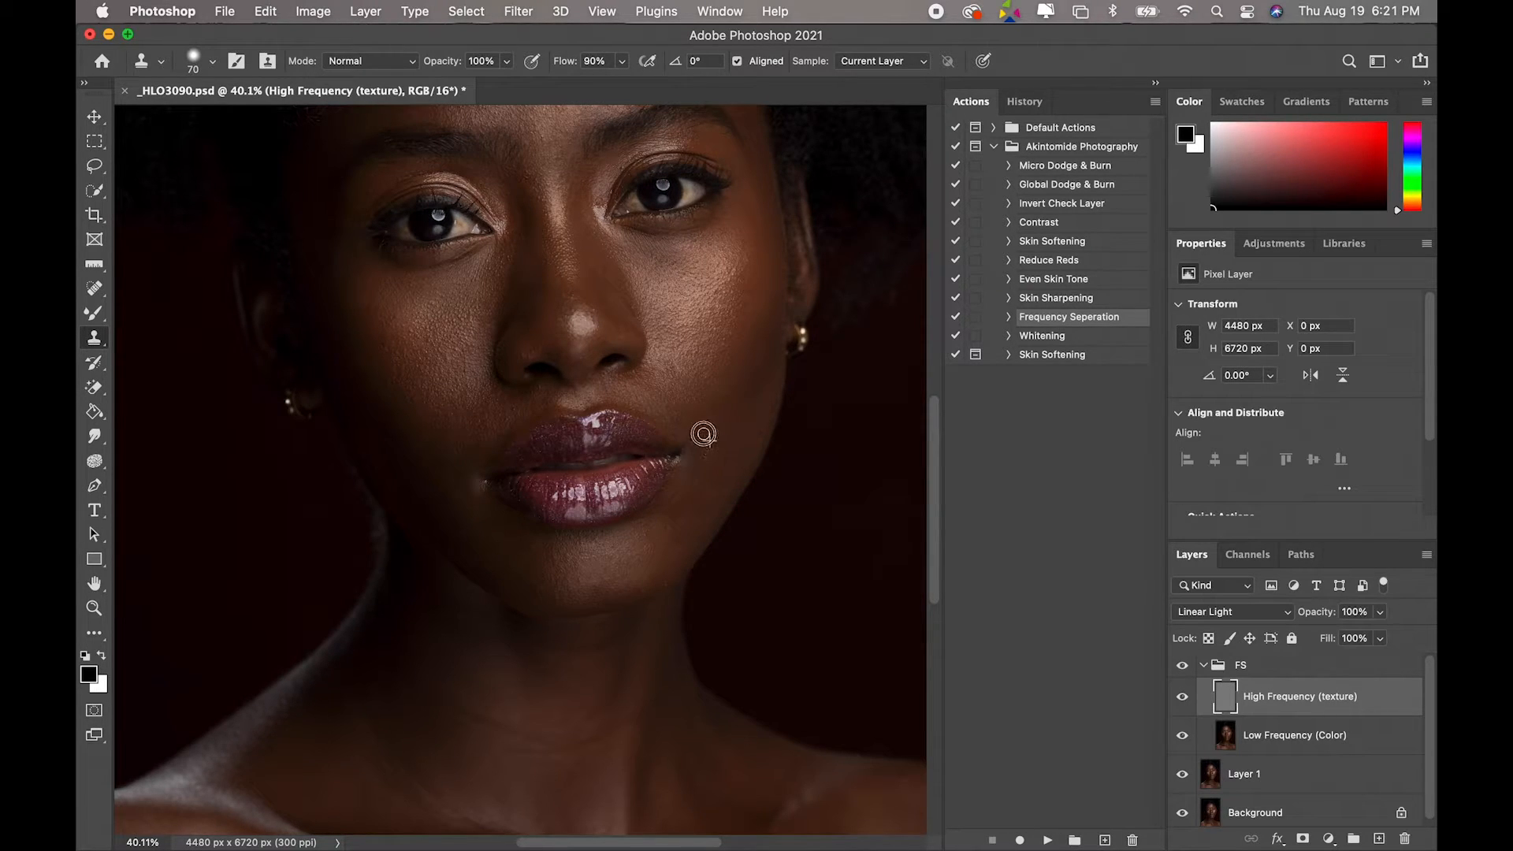
pyautogui.keyDown('alt'); pyautogui.click(704, 454); pyautogui.keyUp('alt')
pyautogui.click(709, 476)
pyautogui.keyDown('alt'); pyautogui.click(738, 384); pyautogui.keyUp('alt')
pyautogui.click(770, 351)
# - Clone clean skin texture over the lines and spots across the middle of the neck
pyautogui.scroll(-5, 884, 439)
pyautogui.scroll(1, 469, 189)
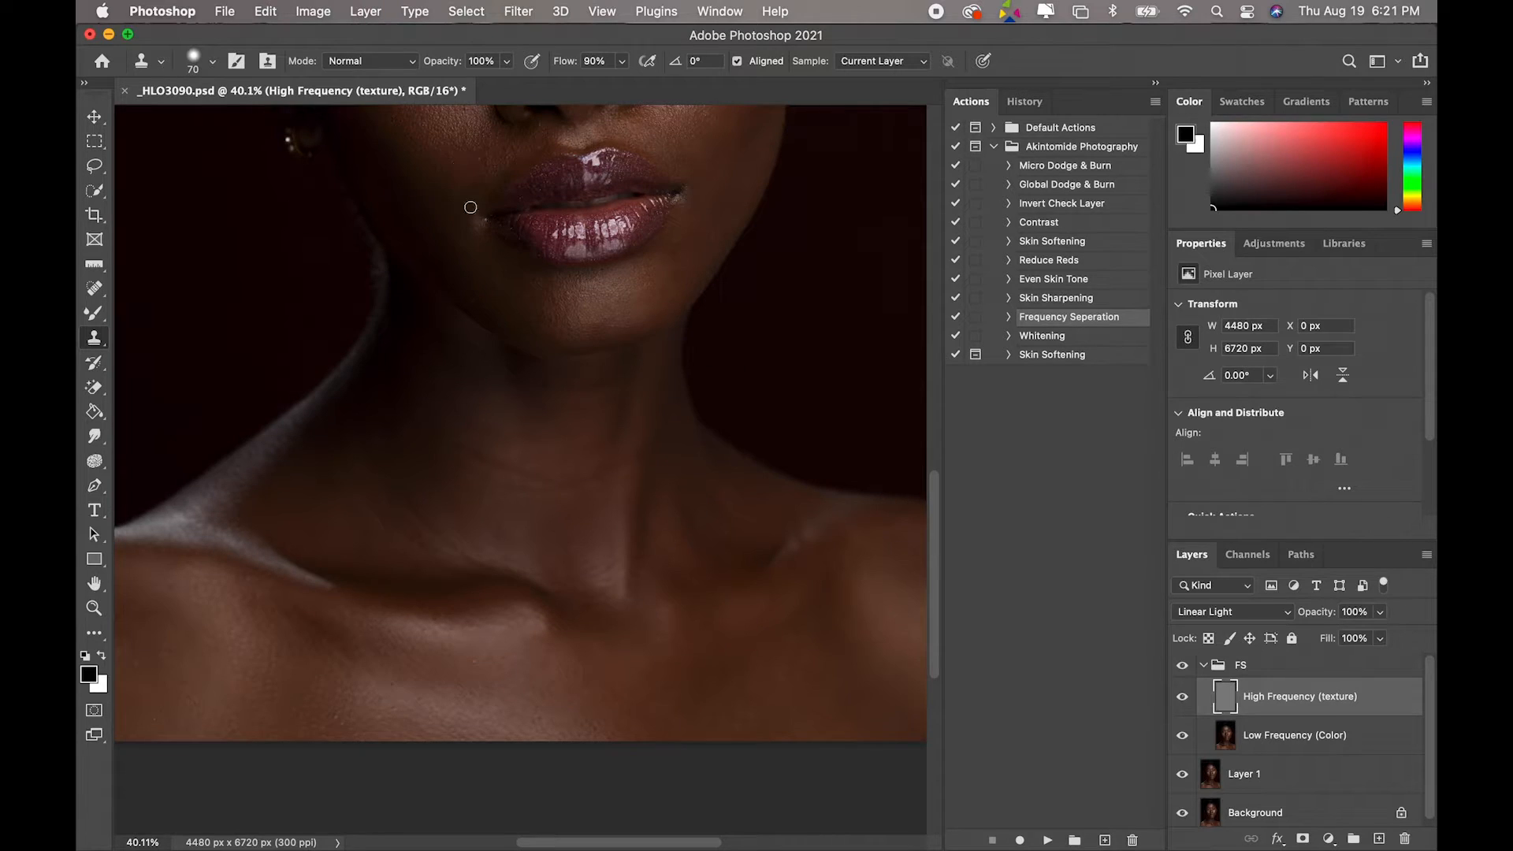
pyautogui.keyDown('alt'); pyautogui.click(490, 441); pyautogui.keyUp('alt')
pyautogui.click(463, 454)
pyautogui.keyDown('alt'); pyautogui.click(490, 441); pyautogui.keyUp('alt')
pyautogui.moveTo(490, 464); pyautogui.dragTo(532, 465)
pyautogui.keyDown('alt'); pyautogui.click(511, 507); pyautogui.keyUp('alt')
pyautogui.click(542, 485)
pyautogui.keyDown('alt'); pyautogui.click(577, 485); pyautogui.keyUp('alt')
pyautogui.click(615, 464)
pyautogui.keyDown('alt'); pyautogui.click(578, 516); pyautogui.keyUp('alt')
pyautogui.click(642, 453)
# - Clone clean texture under the chin and down the shaded side of the neck toward the collarbone
pyautogui.keyDown('alt'); pyautogui.click(536, 392); pyautogui.keyUp('alt')
pyautogui.click(534, 379)
pyautogui.keyDown('alt'); pyautogui.click(570, 414); pyautogui.keyUp('alt')
pyautogui.click(604, 382)
pyautogui.keyDown('alt'); pyautogui.click(467, 370); pyautogui.keyUp('alt')
pyautogui.click(473, 348)
pyautogui.keyDown('alt'); pyautogui.click(480, 480); pyautogui.keyUp('alt')
pyautogui.click(444, 504)
pyautogui.keyDown('alt'); pyautogui.click(428, 512); pyautogui.keyUp('alt')
pyautogui.click(387, 539)
pyautogui.keyDown('alt'); pyautogui.click(382, 503); pyautogui.keyUp('alt')
pyautogui.click(388, 546)
pyautogui.click(376, 541)
# - Retouch the skin texture across the upper chest below the collarbones with the Clone Stamp
pyautogui.moveTo(933, 560); pyautogui.dragTo(931, 617)
pyautogui.keyDown('alt'); pyautogui.click(636, 485); pyautogui.keyUp('alt')
pyautogui.click(642, 502)
pyautogui.keyDown('alt'); pyautogui.click(584, 479); pyautogui.keyUp('alt')
pyautogui.click(596, 447)
pyautogui.keyDown('alt'); pyautogui.click(564, 480); pyautogui.keyUp('alt')
pyautogui.keyDown('alt'); pyautogui.click(341, 470); pyautogui.keyUp('alt')
pyautogui.click(334, 452)
pyautogui.keyDown('alt'); pyautogui.click(354, 524); pyautogui.keyUp('alt')
pyautogui.click(338, 519)
pyautogui.keyDown('alt'); pyautogui.click(314, 494); pyautogui.keyUp('alt')
pyautogui.click(321, 524)
pyautogui.keyDown('alt'); pyautogui.click(395, 504); pyautogui.keyUp('alt')
pyautogui.click(397, 487)
pyautogui.click(387, 529)
pyautogui.keyDown('alt'); pyautogui.click(442, 512); pyautogui.keyUp('alt')
pyautogui.click(567, 483)
# - Clone clean texture over spots at the base of the neck, on the shoulder of the shaded side and on the adjacent chest
pyautogui.moveTo(679, 842)
pyautogui.mouseDown()
pyautogui.moveTo(719, 842)
pyautogui.moveTo(576, 835)
pyautogui.mouseUp()
pyautogui.click(772, 344)
pyautogui.keyDown('alt'); pyautogui.click(751, 313); pyautogui.keyUp('alt')
pyautogui.click(765, 355)
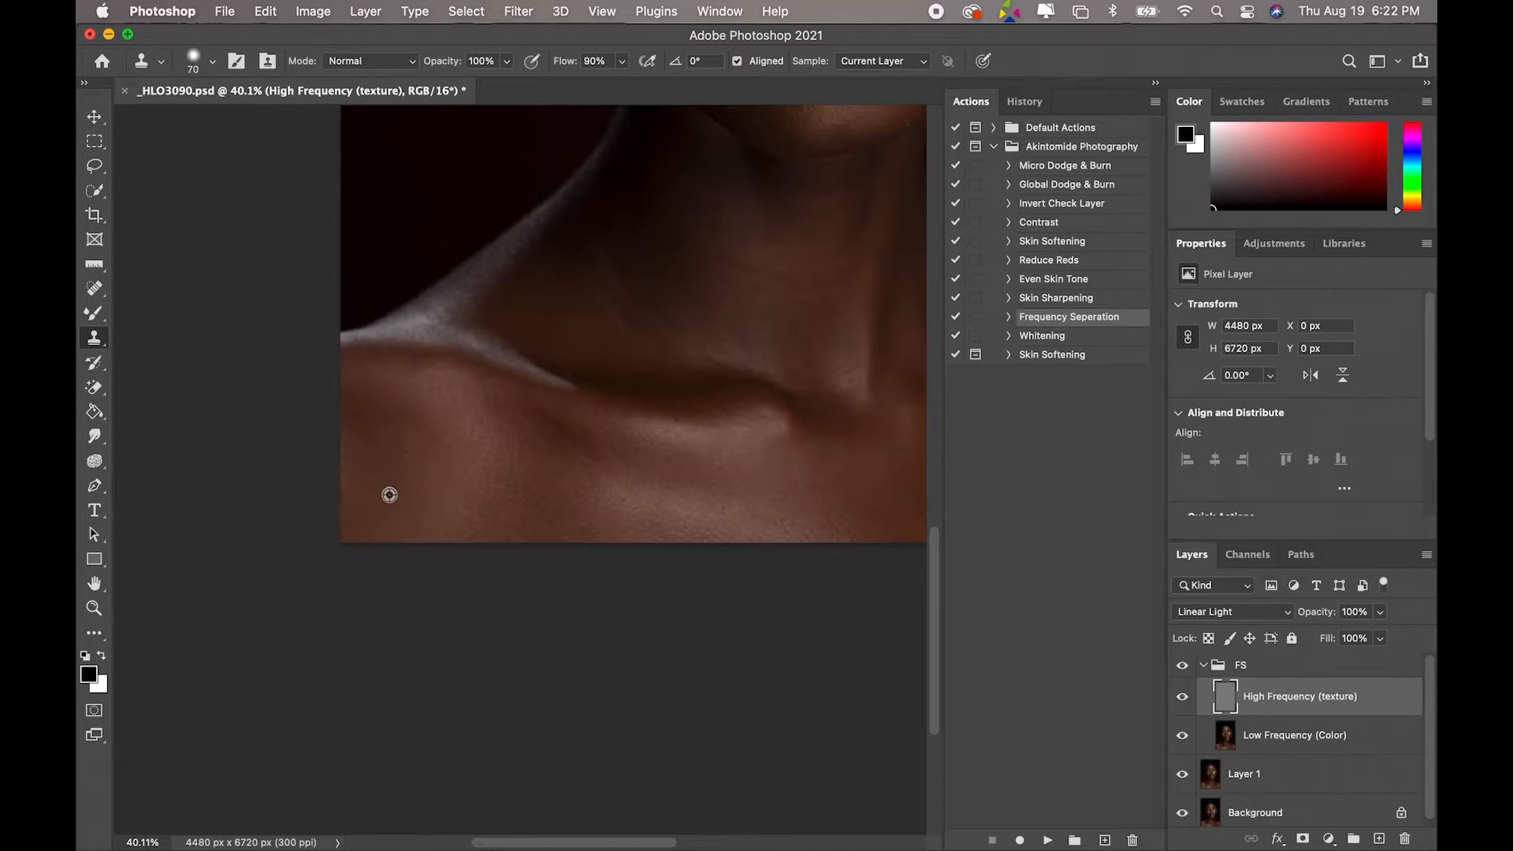
pyautogui.keyDown('alt'); pyautogui.click(442, 501); pyautogui.keyUp('alt')
pyautogui.click(366, 453)
pyautogui.keyDown('alt'); pyautogui.click(445, 423); pyautogui.keyUp('alt')
pyautogui.click(416, 428)
pyautogui.keyDown('alt'); pyautogui.click(691, 479); pyautogui.keyUp('alt')
pyautogui.click(699, 466)
pyautogui.keyDown('alt'); pyautogui.click(666, 451); pyautogui.keyUp('alt')
pyautogui.click(670, 418)
pyautogui.keyDown('alt'); pyautogui.click(713, 451); pyautogui.keyUp('alt')
pyautogui.click(681, 410)
pyautogui.keyDown('alt'); pyautogui.click(747, 450); pyautogui.keyUp('alt')
pyautogui.moveTo(727, 449); pyautogui.dragTo(713, 462)
# - Clone clean texture between the eyebrows and on the shaded cheek beside the nose
pyautogui.moveTo(936, 602); pyautogui.dragTo(933, 428)
pyautogui.rightClick(837, 358)
pyautogui.press('Escape')
pyautogui.keyDown('alt'); pyautogui.click(794, 350); pyautogui.keyUp('alt')
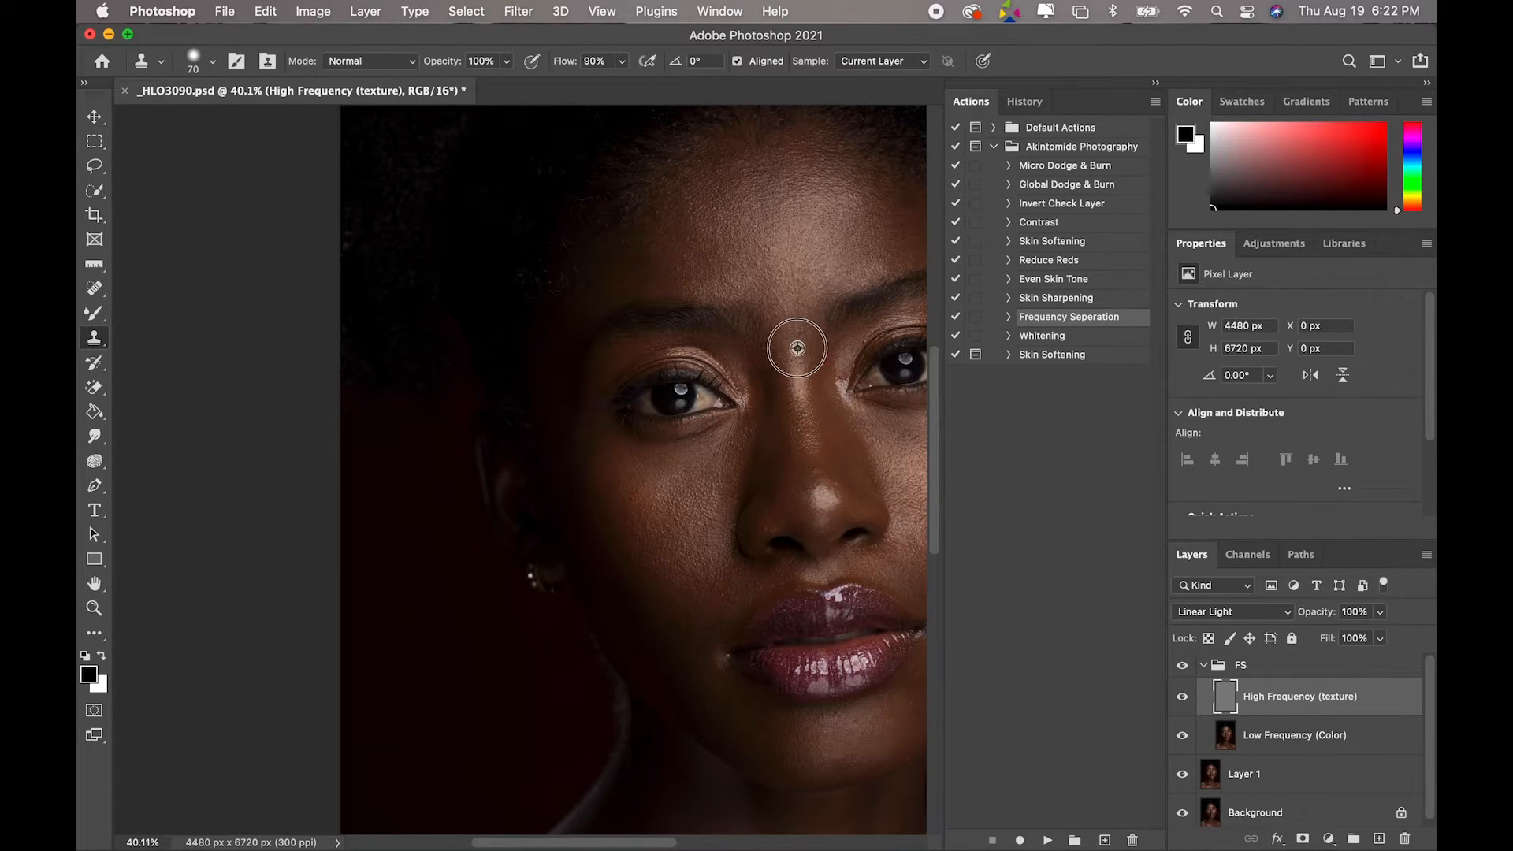
pyautogui.click(799, 319)
pyautogui.keyDown('alt'); pyautogui.click(720, 519); pyautogui.keyUp('alt')
pyautogui.keyDown('alt'); pyautogui.click(700, 518); pyautogui.keyUp('alt')
pyautogui.click(724, 500)
pyautogui.keyDown('alt'); pyautogui.click(738, 471); pyautogui.keyUp('alt')
pyautogui.moveTo(736, 472); pyautogui.dragTo(716, 474)
pyautogui.keyDown('alt'); pyautogui.click(720, 512); pyautogui.keyUp('alt')
pyautogui.keyDown('alt'); pyautogui.click(738, 489); pyautogui.keyUp('alt')
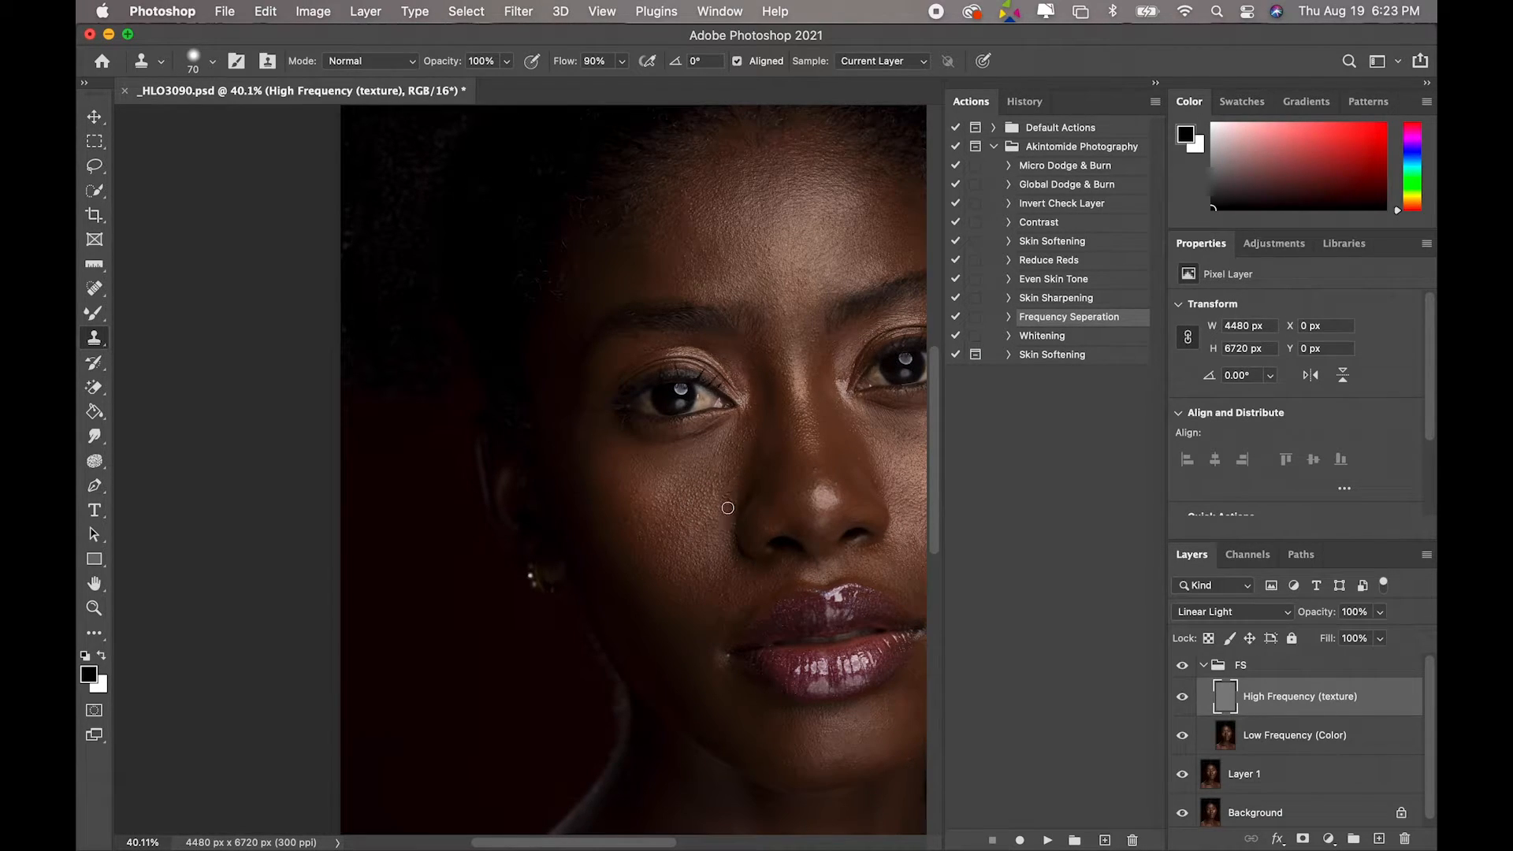
# - Toggle the FS group's visibility to compare the retouched texture with the earlier skin, in the full portrait and close up on the face
pyautogui.click(94, 608)
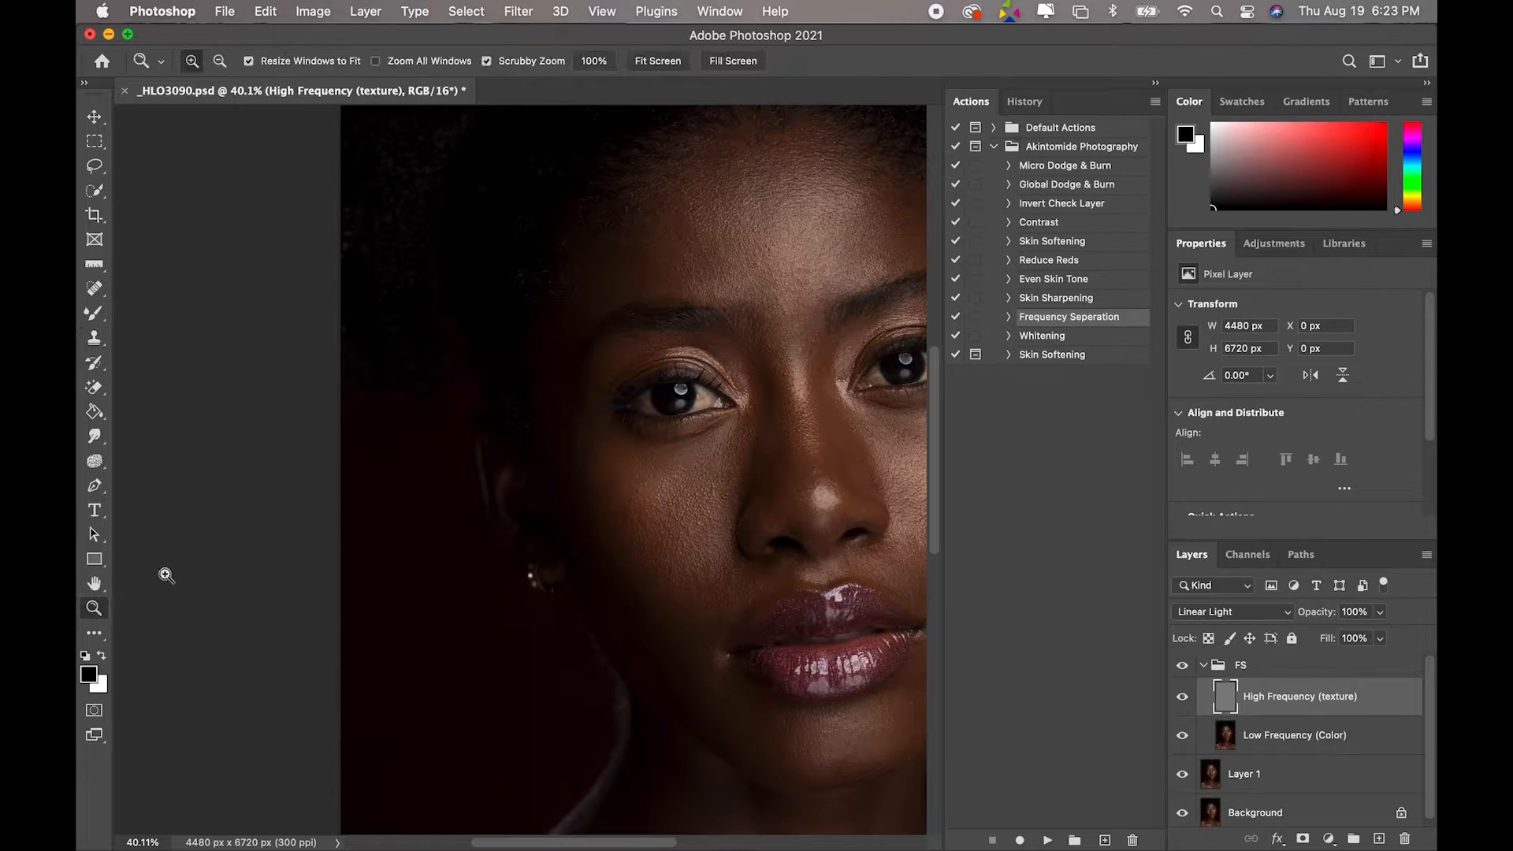
pyautogui.click(658, 61)
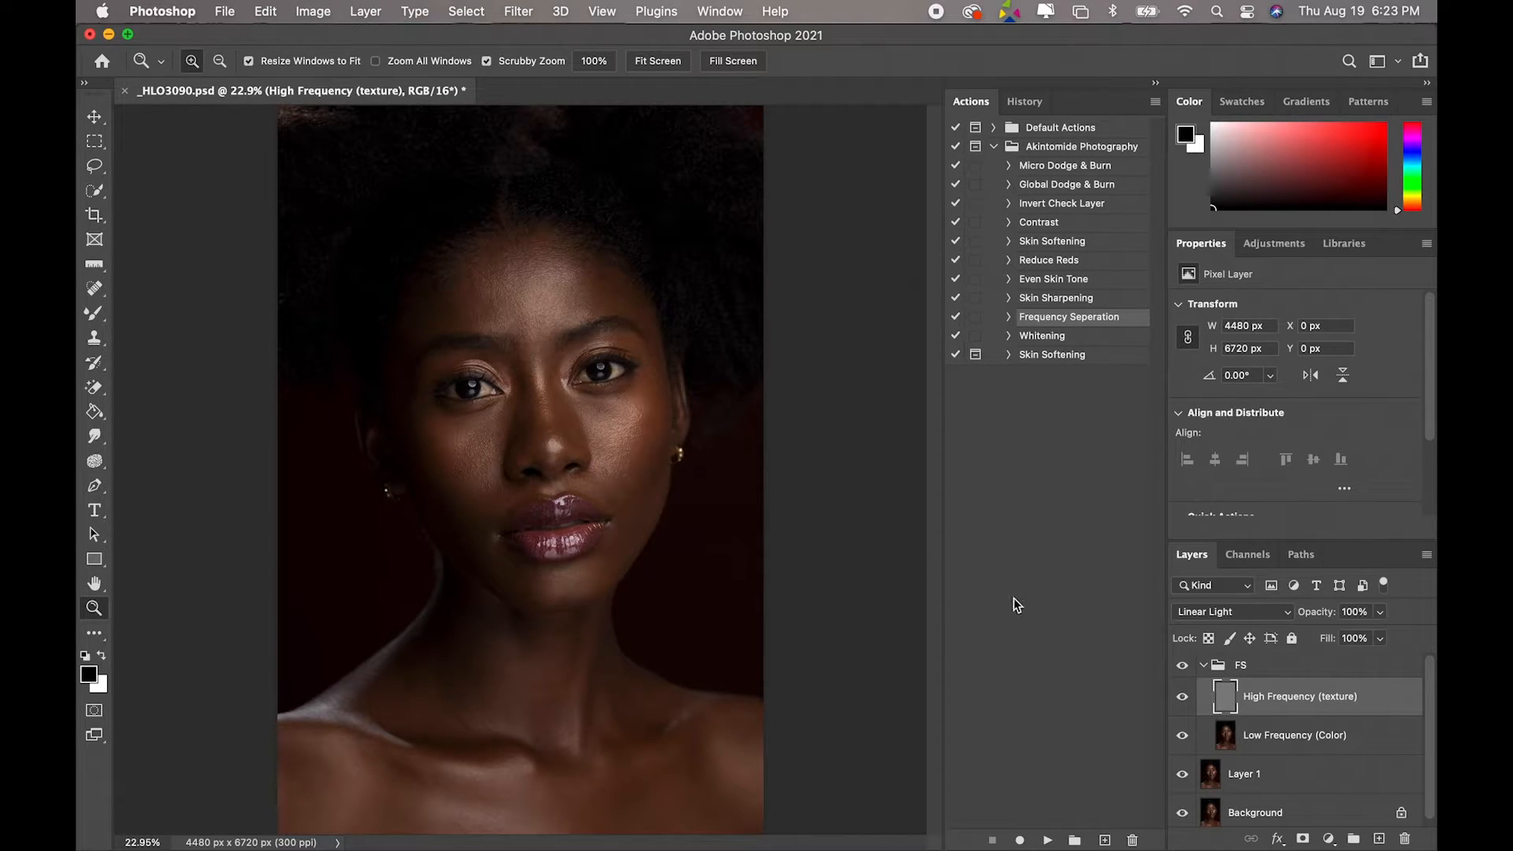
pyautogui.click(1183, 666)
pyautogui.click(1181, 668)
pyautogui.moveTo(505, 430); pyautogui.dragTo(599, 496)
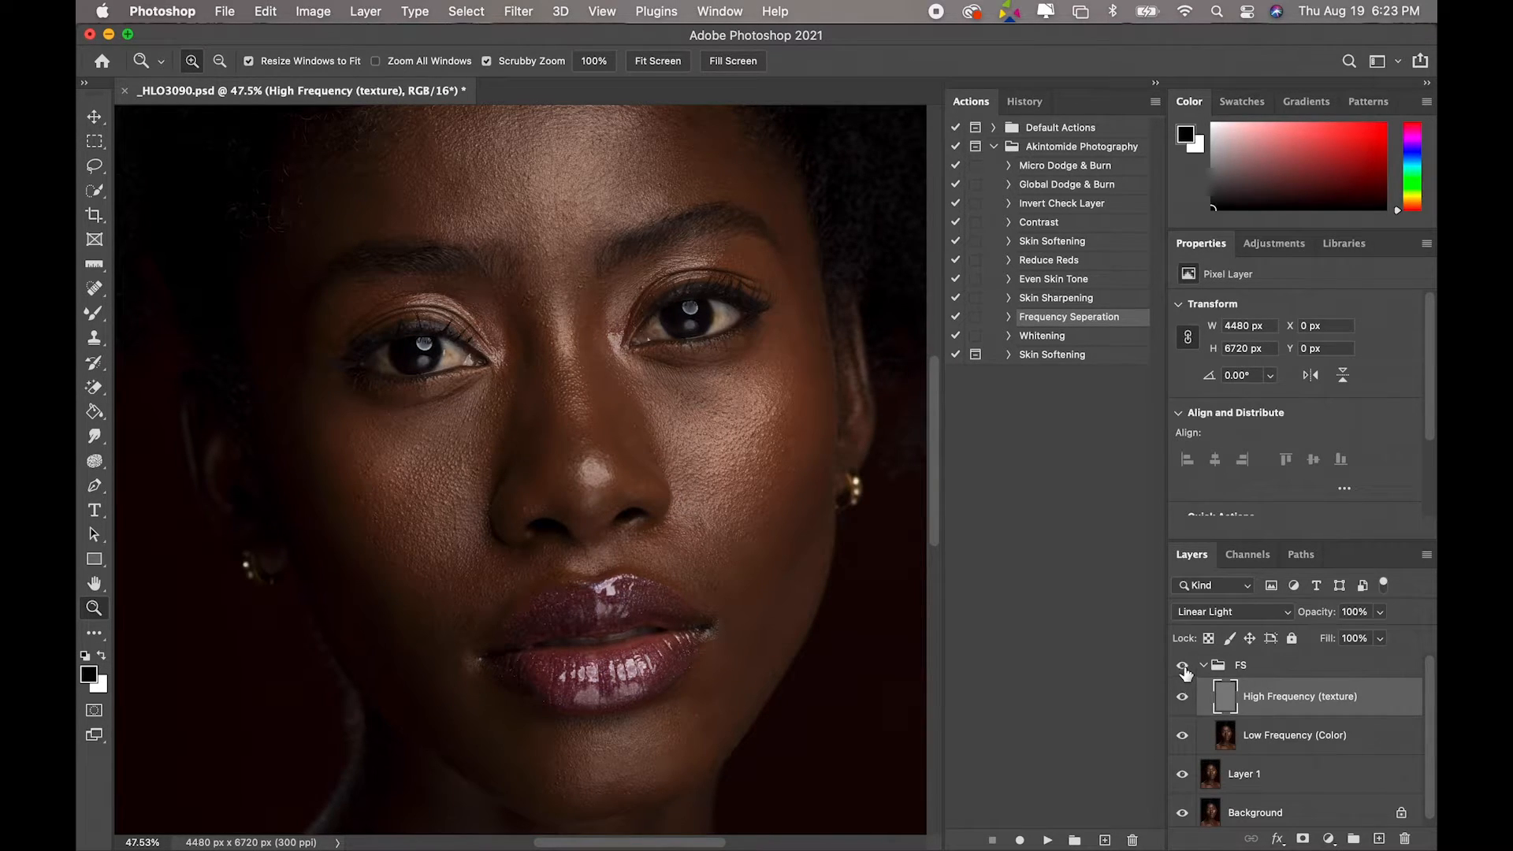
pyautogui.click(1182, 667)
pyautogui.click(1182, 669)
pyautogui.click(1182, 670)
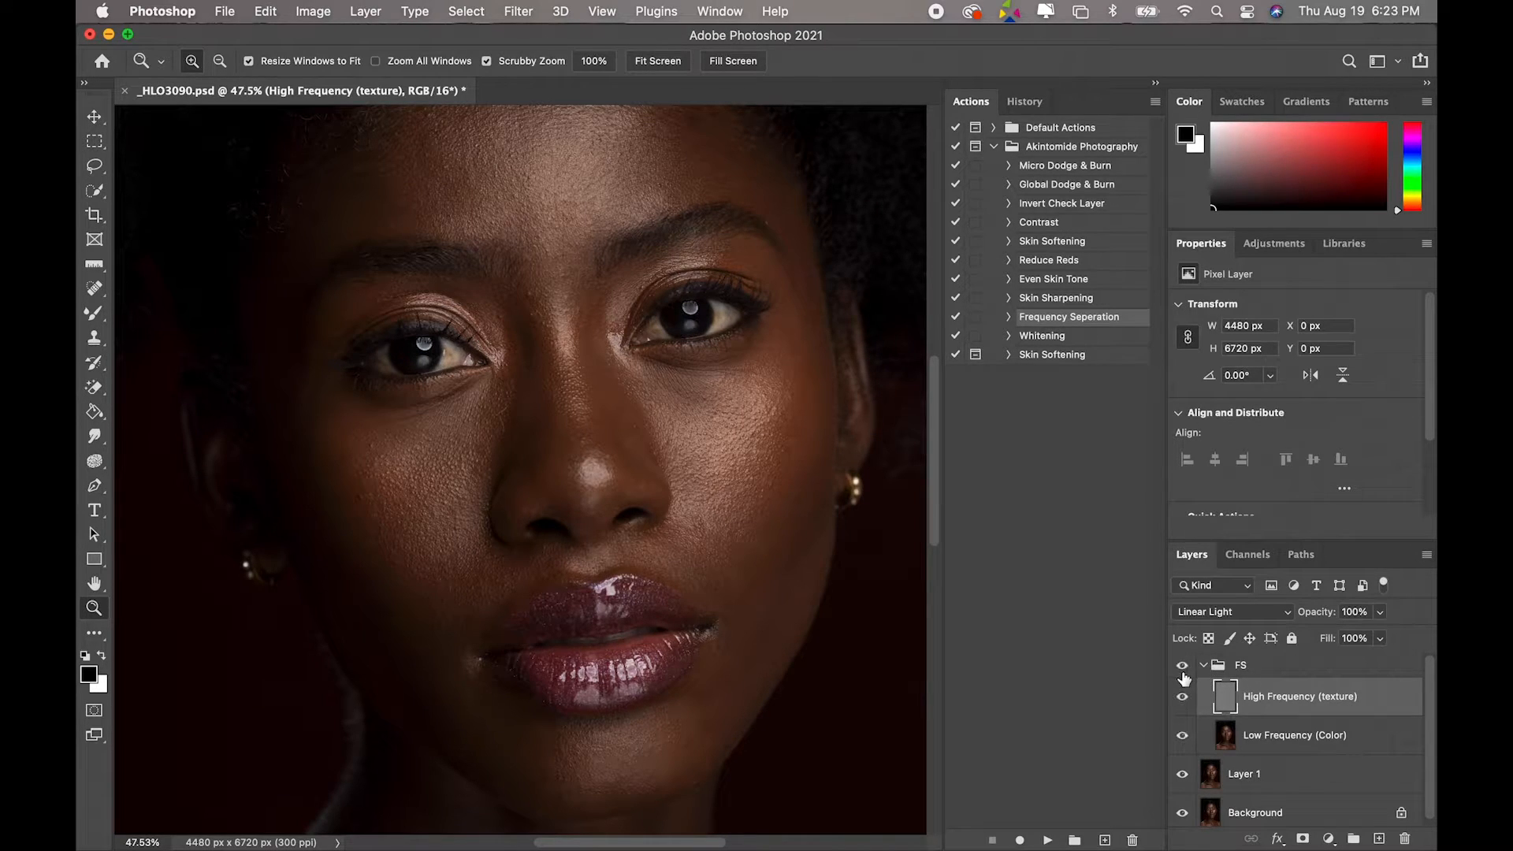
# - On the Low Frequency (Color) layer, blend the skin tones across the middle of the forehead with a 400 px Mixer Brush
pyautogui.click(1249, 737)
pyautogui.click(94, 314)
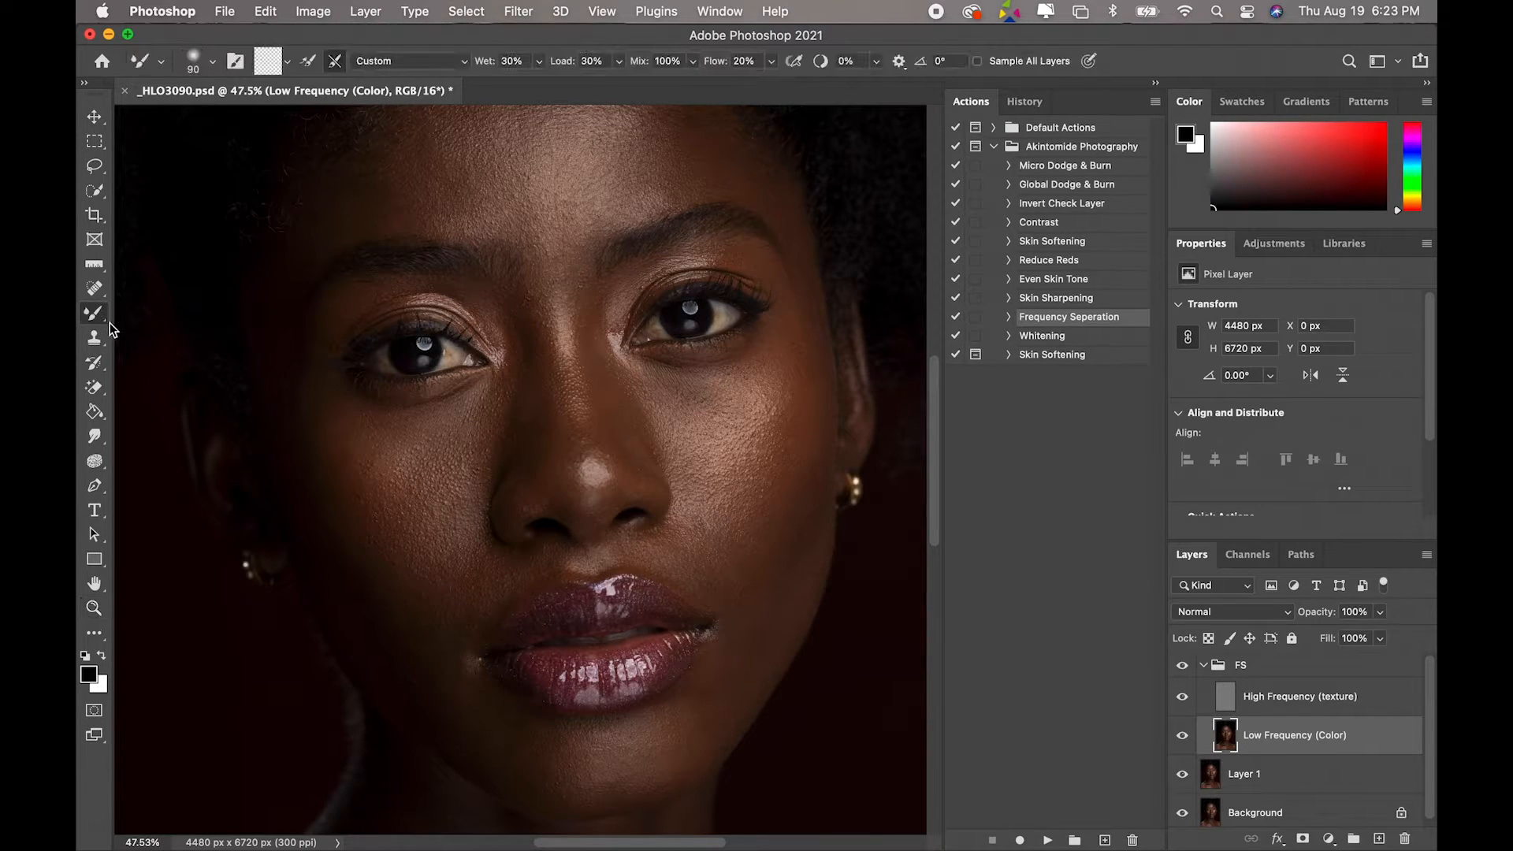
pyautogui.click(94, 608)
pyautogui.moveTo(422, 439); pyautogui.dragTo(389, 465)
pyautogui.click(94, 314)
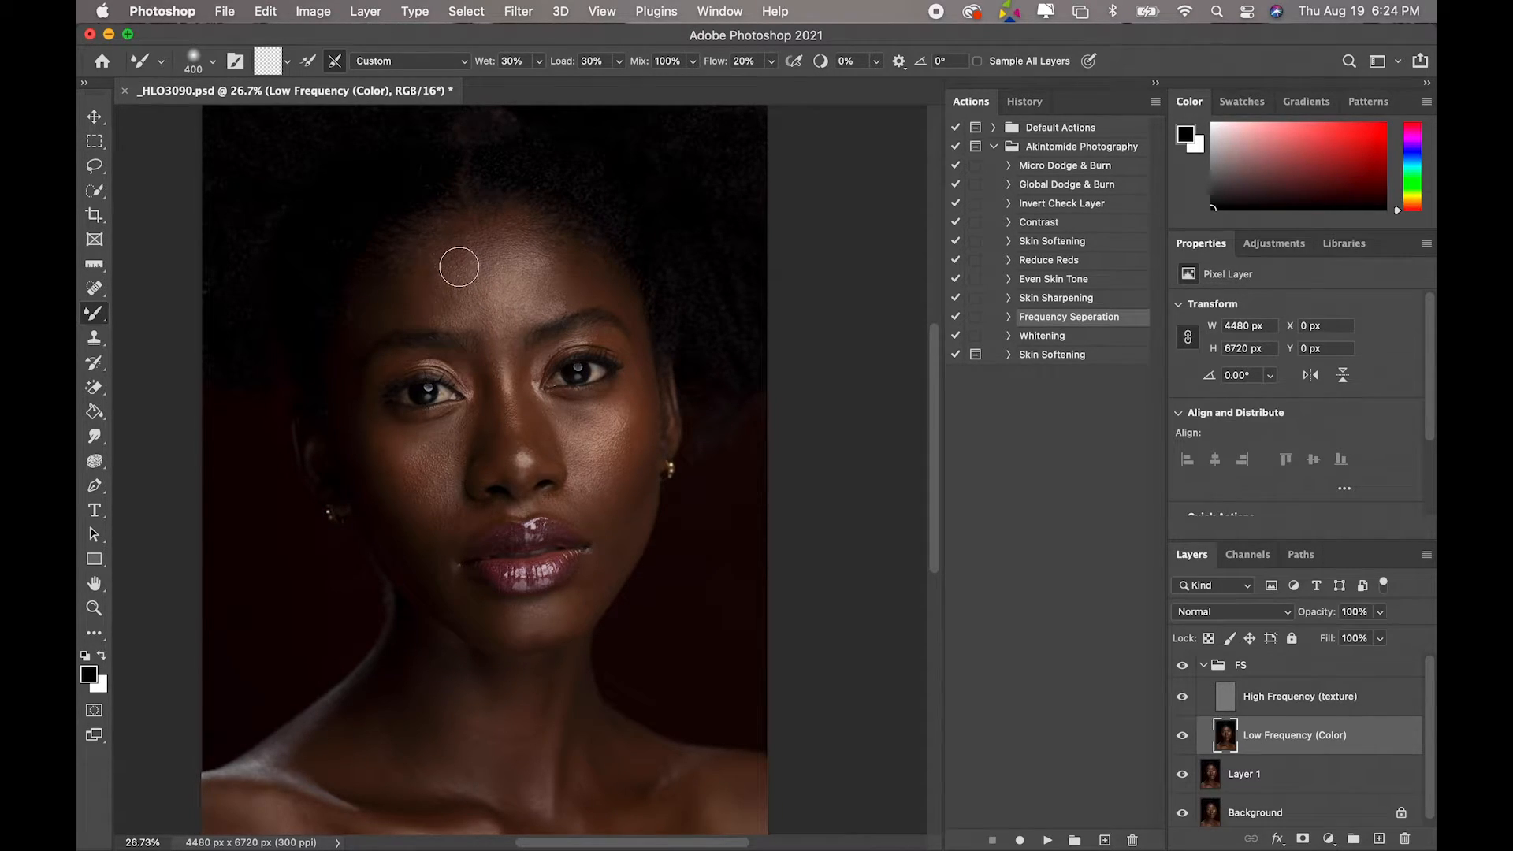
pyautogui.moveTo(458, 279)
pyautogui.mouseDown()
pyautogui.moveTo(449, 307)
pyautogui.moveTo(497, 297)
pyautogui.moveTo(502, 315)
pyautogui.mouseUp()
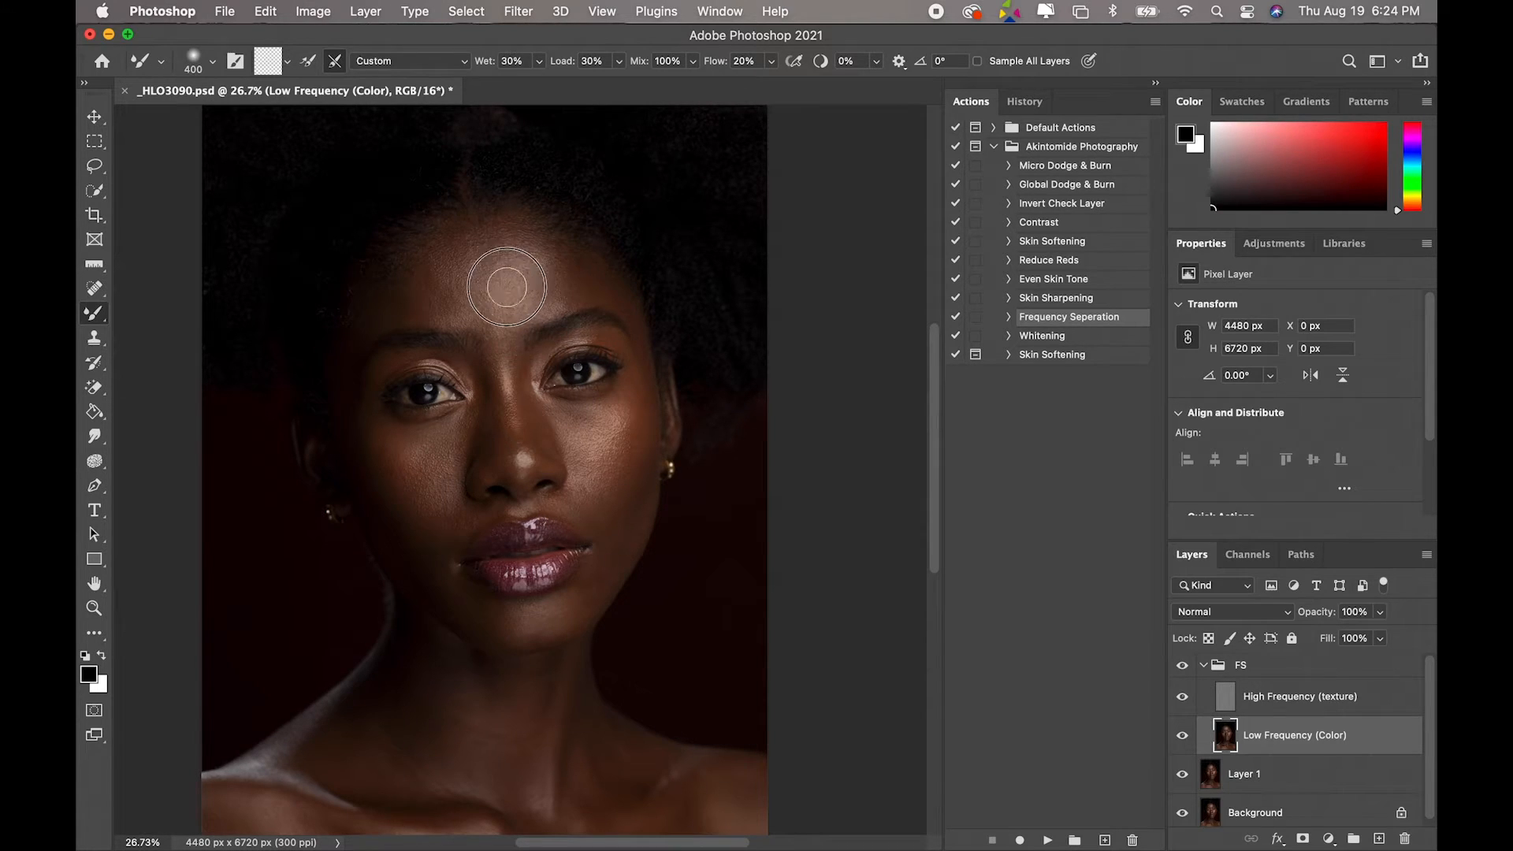
pyautogui.moveTo(490, 280)
pyautogui.mouseDown()
pyautogui.moveTo(482, 257)
pyautogui.moveTo(529, 288)
pyautogui.mouseUp()
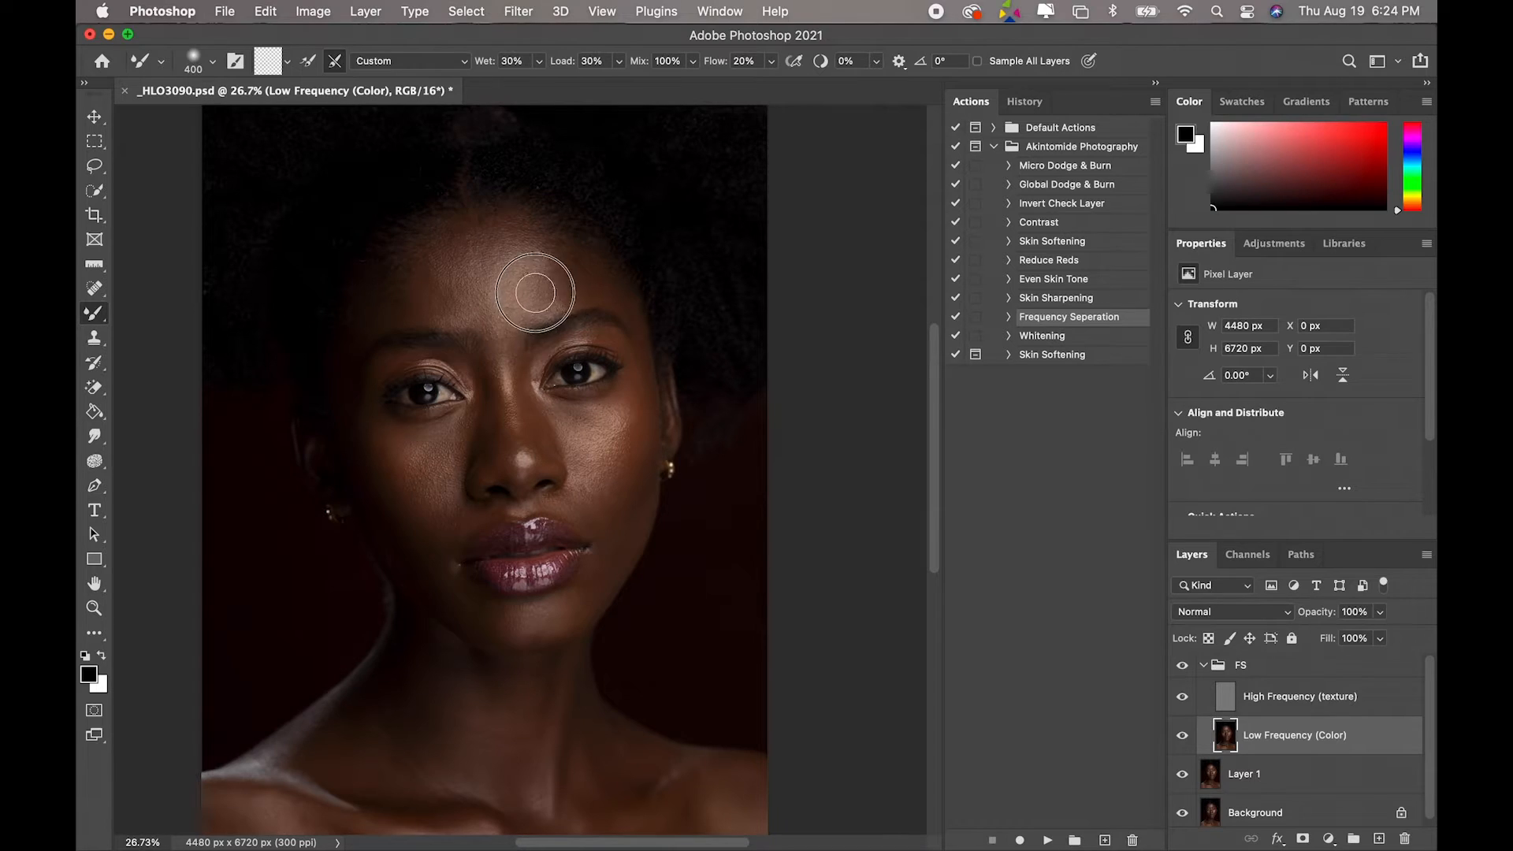
pyautogui.moveTo(535, 274); pyautogui.dragTo(544, 287)
pyautogui.moveTo(451, 286)
pyautogui.mouseDown()
pyautogui.moveTo(428, 270)
pyautogui.moveTo(439, 293)
pyautogui.moveTo(449, 263)
pyautogui.moveTo(432, 257)
pyautogui.moveTo(475, 259)
pyautogui.mouseUp()
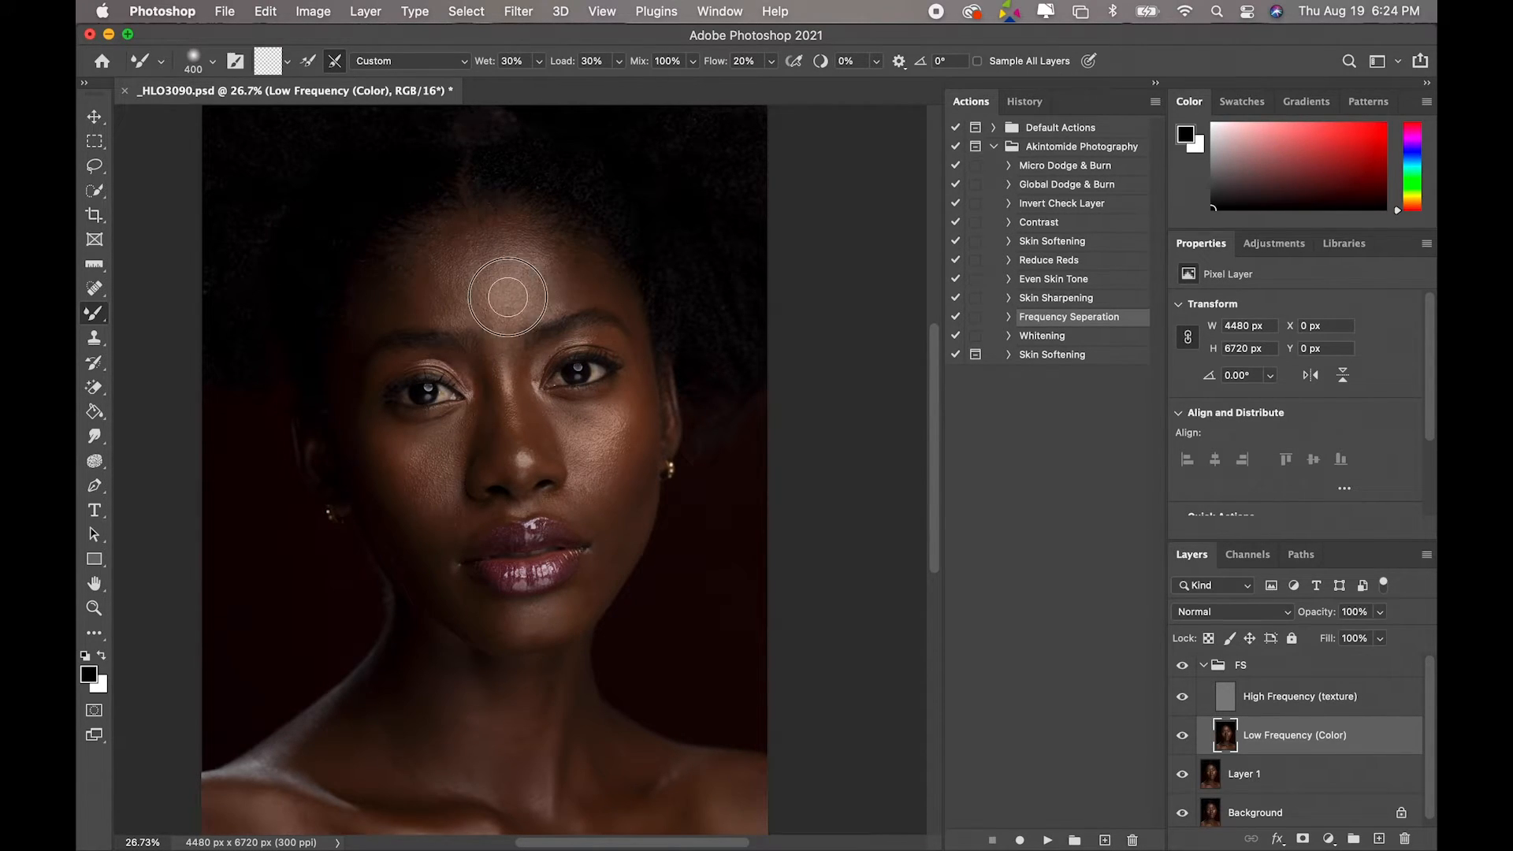
# - Blend the forehead's color transitions near the portrait's right temple and along the area above both eyebrows
pyautogui.moveTo(591, 283); pyautogui.dragTo(597, 282)
pyautogui.moveTo(593, 281)
pyautogui.mouseDown()
pyautogui.moveTo(564, 267)
pyautogui.moveTo(577, 281)
pyautogui.moveTo(565, 300)
pyautogui.moveTo(566, 265)
pyautogui.moveTo(576, 292)
pyautogui.mouseUp()
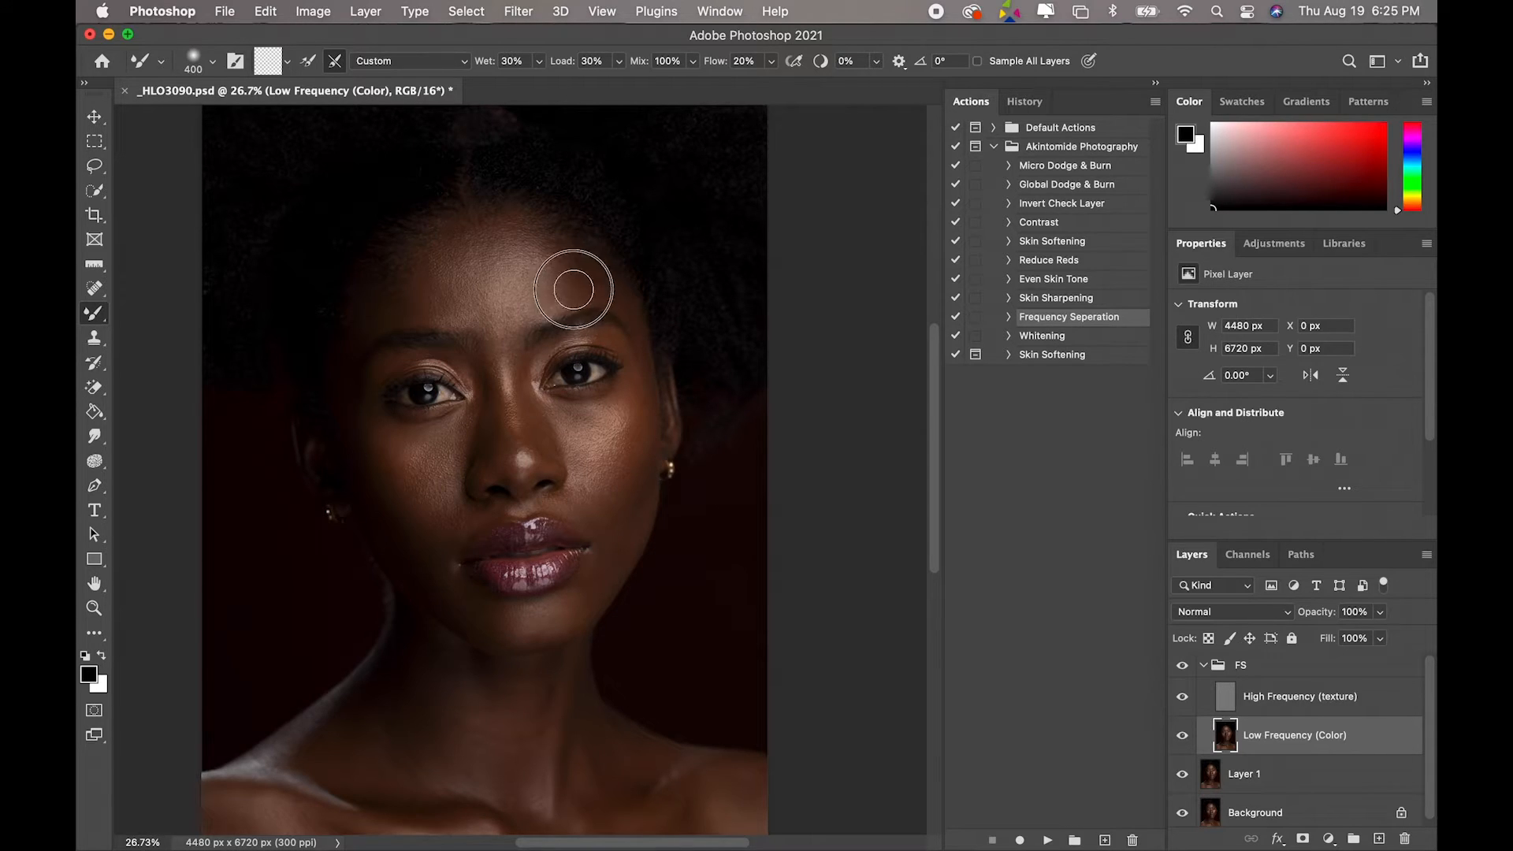
pyautogui.moveTo(603, 290); pyautogui.dragTo(601, 293)
pyautogui.moveTo(596, 290)
pyautogui.mouseDown()
pyautogui.moveTo(561, 268)
pyautogui.moveTo(531, 311)
pyautogui.mouseUp()
pyautogui.moveTo(531, 312)
pyautogui.mouseDown()
pyautogui.moveTo(544, 301)
pyautogui.moveTo(529, 275)
pyautogui.moveTo(394, 304)
pyautogui.moveTo(442, 286)
pyautogui.moveTo(453, 321)
pyautogui.mouseUp()
# - Smooth the color transitions on the portrait's left cheek, from under the eye to beside the mouth, with the Mixer Brush
pyautogui.moveTo(428, 417)
pyautogui.mouseDown()
pyautogui.moveTo(401, 462)
pyautogui.moveTo(437, 462)
pyautogui.moveTo(425, 468)
pyautogui.moveTo(443, 437)
pyautogui.moveTo(436, 462)
pyautogui.moveTo(461, 451)
pyautogui.moveTo(434, 459)
pyautogui.moveTo(439, 513)
pyautogui.moveTo(426, 455)
pyautogui.moveTo(401, 454)
pyautogui.moveTo(444, 489)
pyautogui.mouseUp()
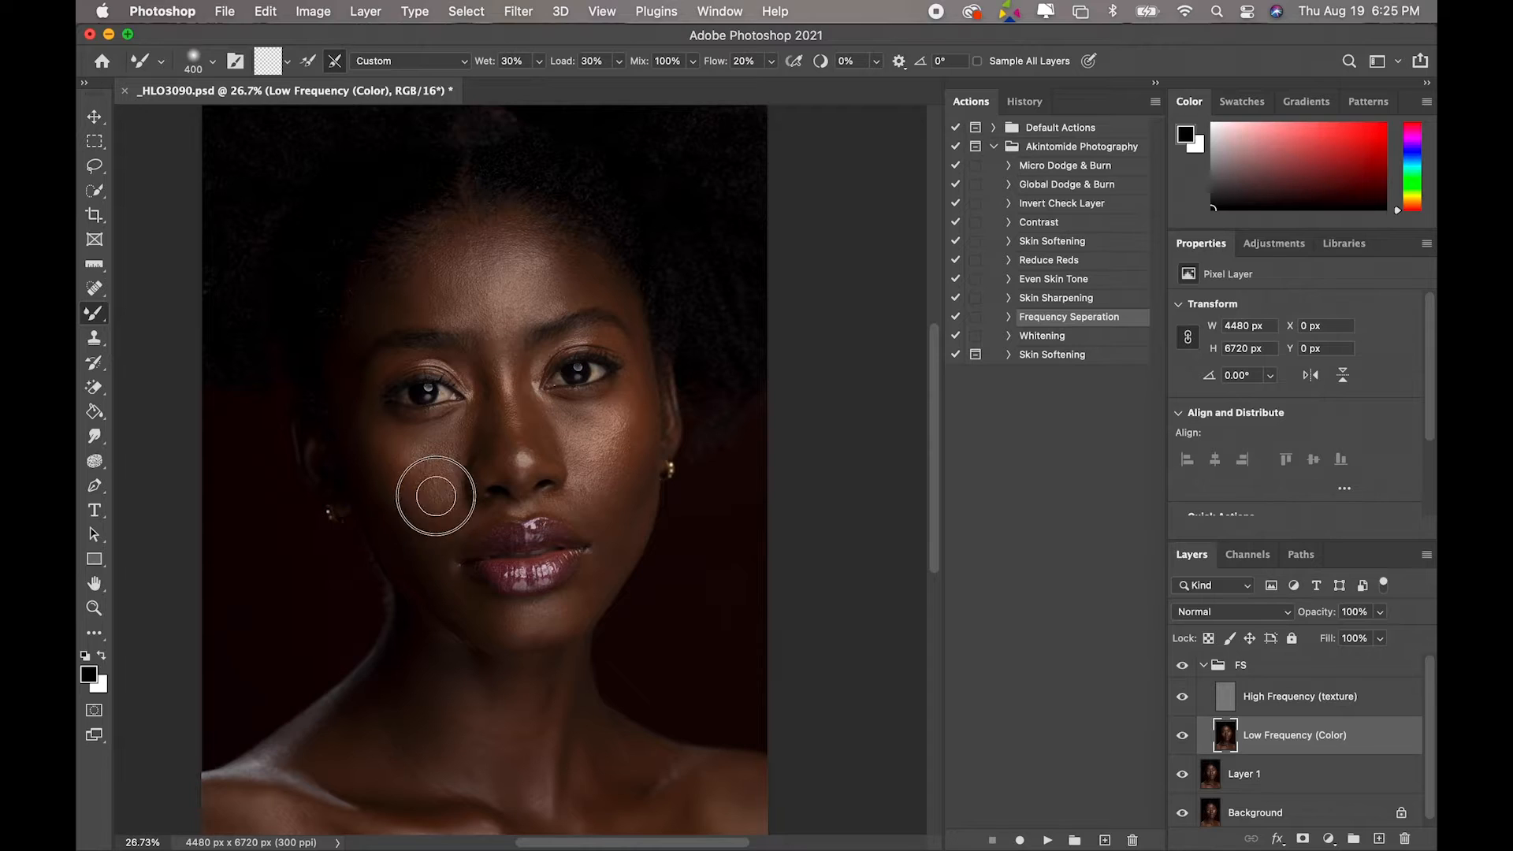
pyautogui.moveTo(435, 496); pyautogui.dragTo(419, 462)
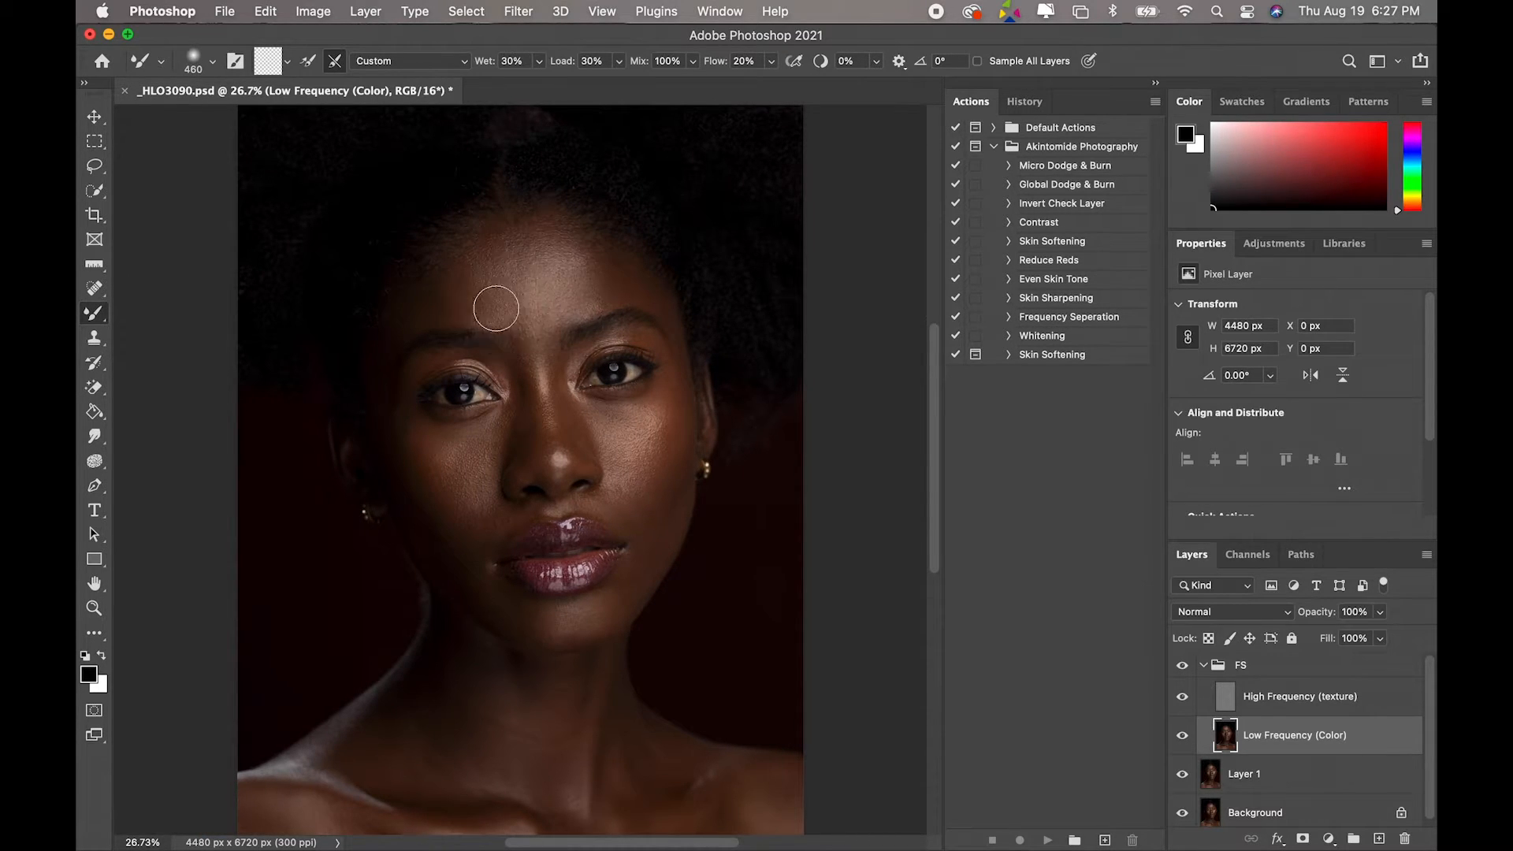
pyautogui.press('[')
pyautogui.press('[')
pyautogui.press('[')
pyautogui.moveTo(477, 479); pyautogui.dragTo(453, 469)
# - Blend the skin tones from the left cheek down to the chin, and up the opposite cheek at a 400 px brush size
pyautogui.press(']')
pyautogui.press(']')
pyautogui.press(']')
pyautogui.moveTo(463, 439)
pyautogui.mouseDown()
pyautogui.moveTo(484, 587)
pyautogui.moveTo(490, 574)
pyautogui.moveTo(528, 625)
pyautogui.mouseUp()
pyautogui.press('[')
pyautogui.press('[')
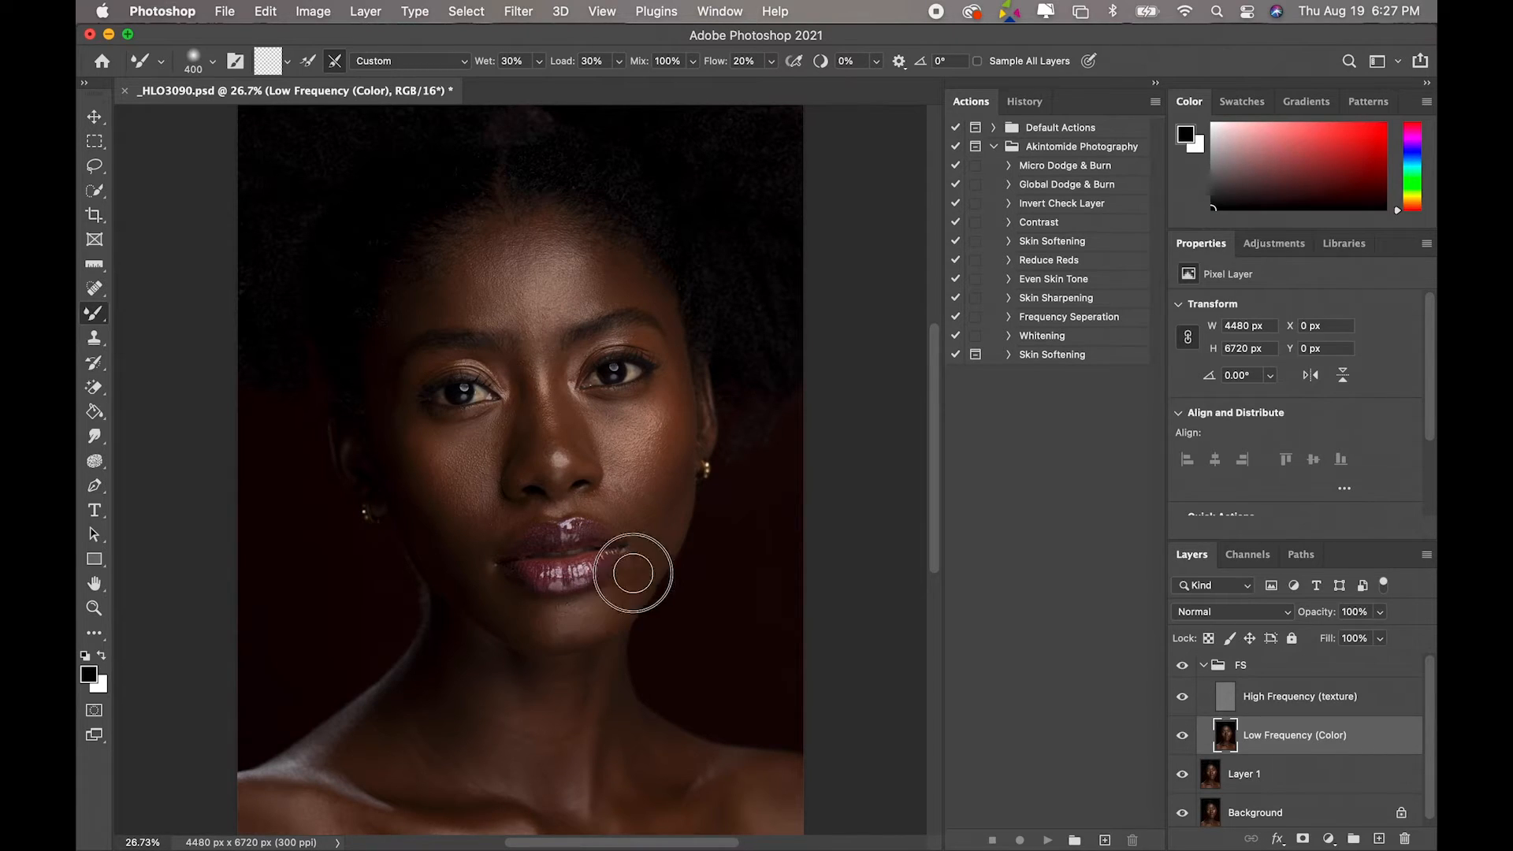
pyautogui.moveTo(635, 576)
pyautogui.mouseDown()
pyautogui.moveTo(607, 598)
pyautogui.moveTo(662, 537)
pyautogui.moveTo(621, 607)
pyautogui.moveTo(632, 513)
pyautogui.moveTo(665, 513)
pyautogui.moveTo(628, 577)
pyautogui.moveTo(646, 520)
pyautogui.moveTo(620, 513)
pyautogui.moveTo(620, 488)
pyautogui.moveTo(476, 543)
pyautogui.moveTo(513, 601)
pyautogui.moveTo(654, 547)
pyautogui.moveTo(662, 510)
pyautogui.moveTo(442, 462)
pyautogui.moveTo(452, 428)
pyautogui.moveTo(619, 435)
pyautogui.moveTo(622, 412)
pyautogui.moveTo(627, 444)
pyautogui.moveTo(634, 431)
pyautogui.mouseUp()
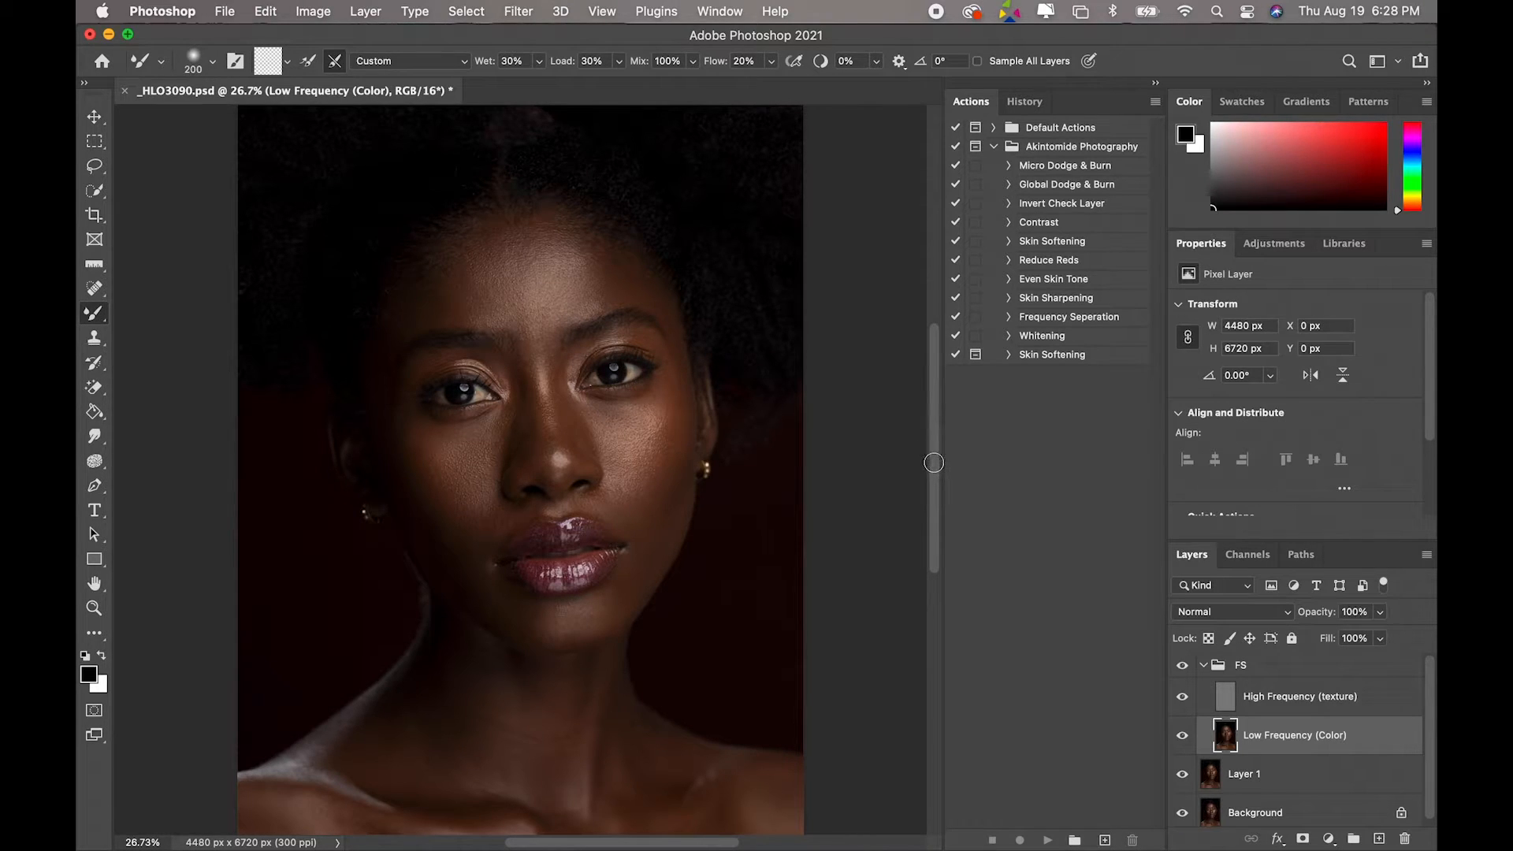
# - Enlarge the Mixer Brush to 300 px and blend the skin tones from the neck down to the upper chest
pyautogui.moveTo(938, 471); pyautogui.dragTo(930, 557)
pyautogui.press(']')
pyautogui.press(']')
pyautogui.press(']')
pyautogui.press(']')
pyautogui.press(']')
pyautogui.rightClick(465, 511)
pyautogui.moveTo(465, 511)
pyautogui.mouseDown()
pyautogui.moveTo(522, 524)
pyautogui.moveTo(509, 563)
pyautogui.moveTo(575, 491)
pyautogui.moveTo(576, 567)
pyautogui.moveTo(518, 568)
pyautogui.moveTo(613, 532)
pyautogui.moveTo(425, 575)
pyautogui.moveTo(509, 565)
pyautogui.moveTo(519, 591)
pyautogui.moveTo(574, 587)
pyautogui.moveTo(575, 601)
pyautogui.moveTo(458, 629)
pyautogui.moveTo(509, 626)
pyautogui.moveTo(320, 606)
pyautogui.moveTo(273, 580)
pyautogui.moveTo(268, 600)
pyautogui.moveTo(332, 643)
pyautogui.moveTo(441, 679)
pyautogui.mouseUp()
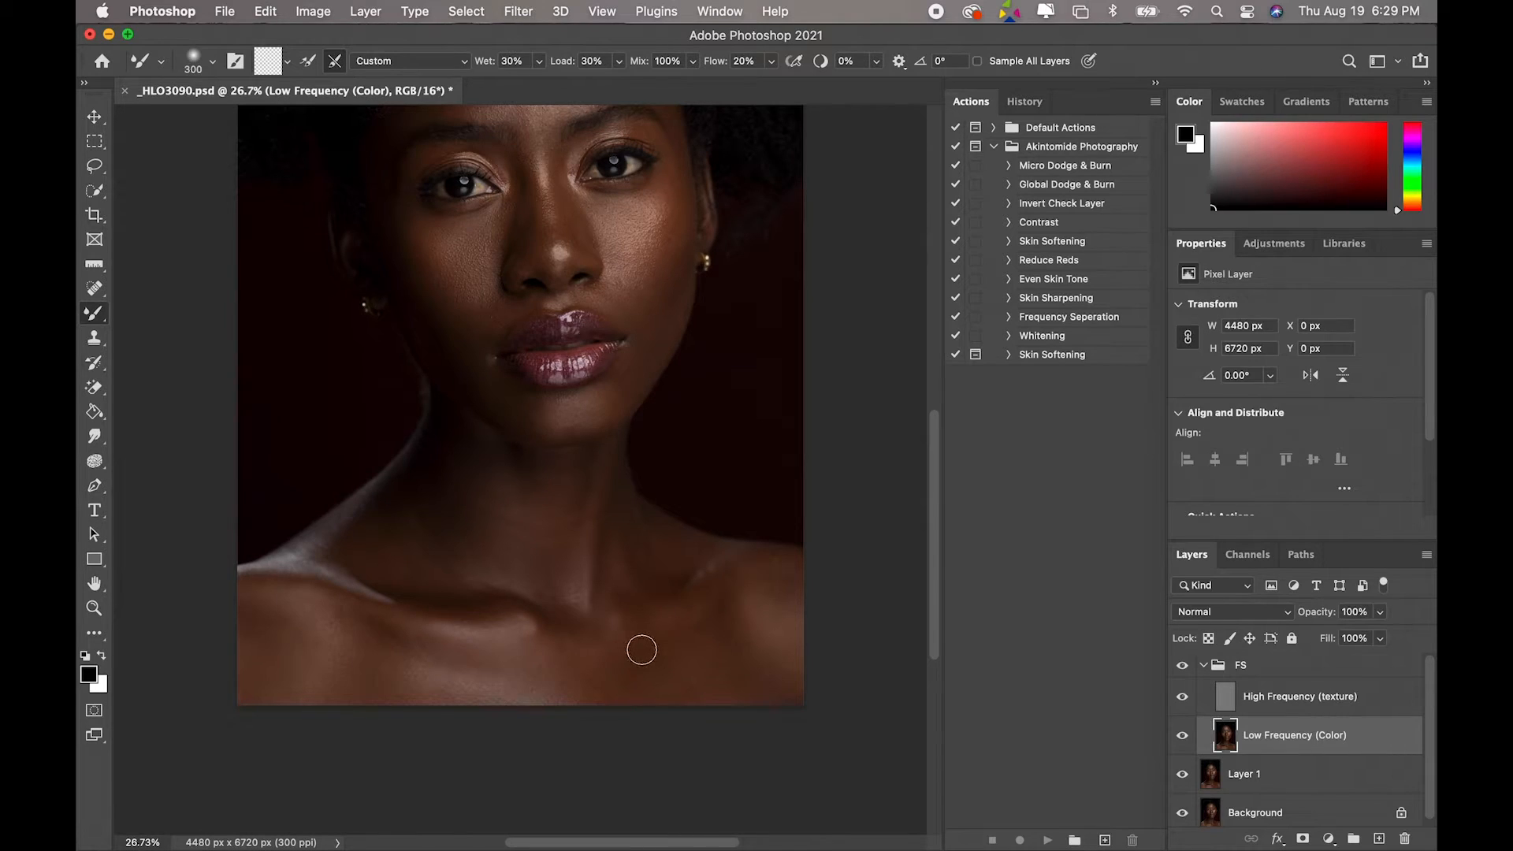
# - Even out the color across the upper chest and both shoulders with a larger Mixer Brush
pyautogui.press(']')
pyautogui.press(']')
pyautogui.press(']')
pyautogui.press(']')
pyautogui.moveTo(627, 670)
pyautogui.mouseDown()
pyautogui.moveTo(615, 677)
pyautogui.moveTo(726, 665)
pyautogui.moveTo(795, 622)
pyautogui.moveTo(780, 591)
pyautogui.mouseUp()
pyautogui.moveTo(298, 672)
pyautogui.mouseDown()
pyautogui.moveTo(264, 678)
pyautogui.moveTo(310, 658)
pyautogui.moveTo(260, 661)
pyautogui.moveTo(263, 686)
pyautogui.moveTo(268, 665)
pyautogui.moveTo(331, 678)
pyautogui.mouseUp()
# - Toggle the FS group's visibility with the whole portrait in view to compare the skin before and after the color blending
pyautogui.press('z')
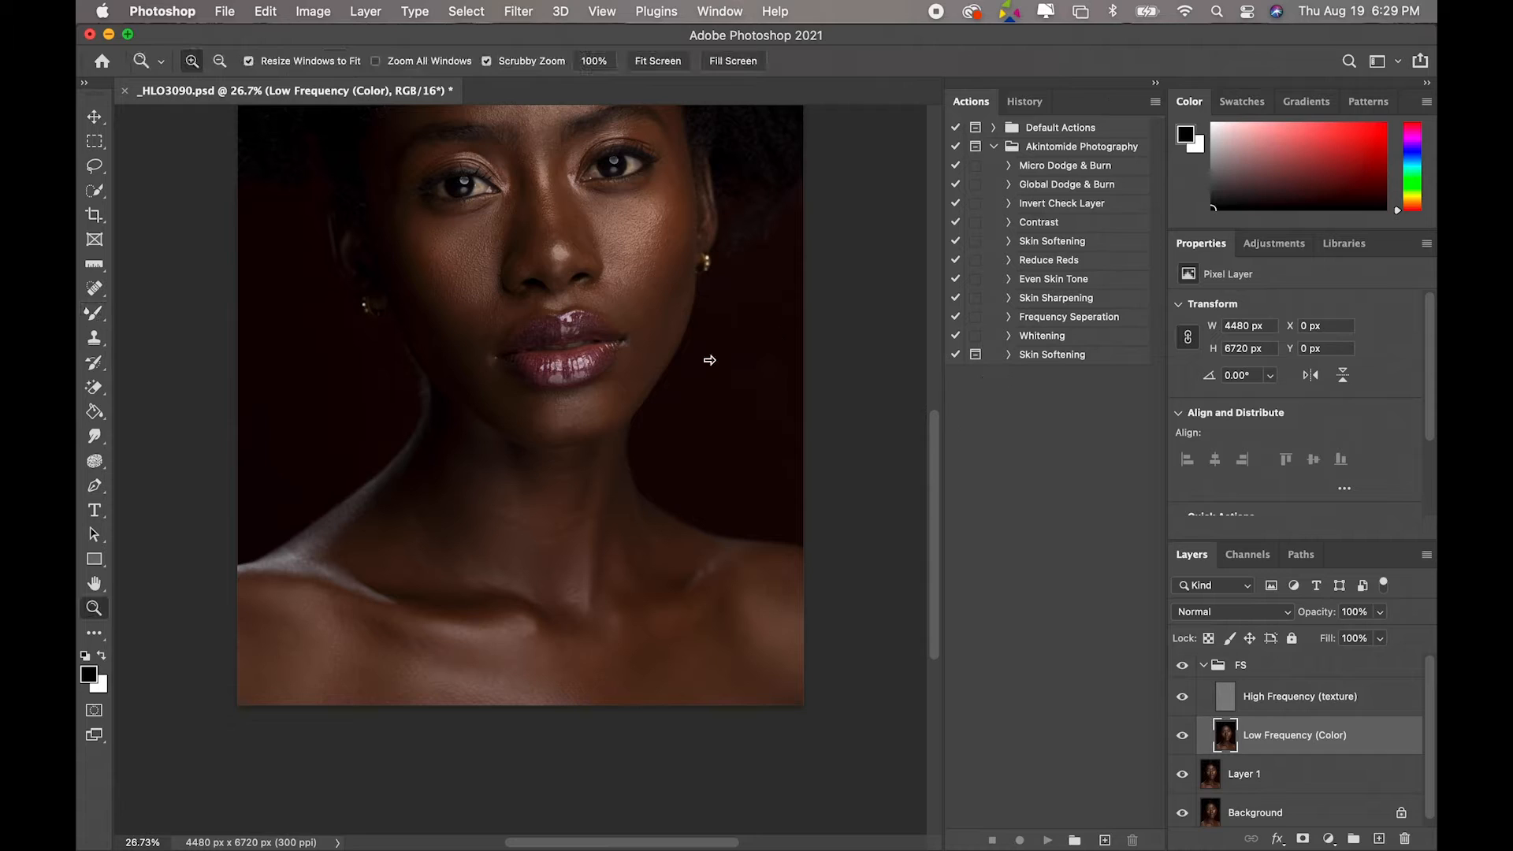
pyautogui.click(662, 62)
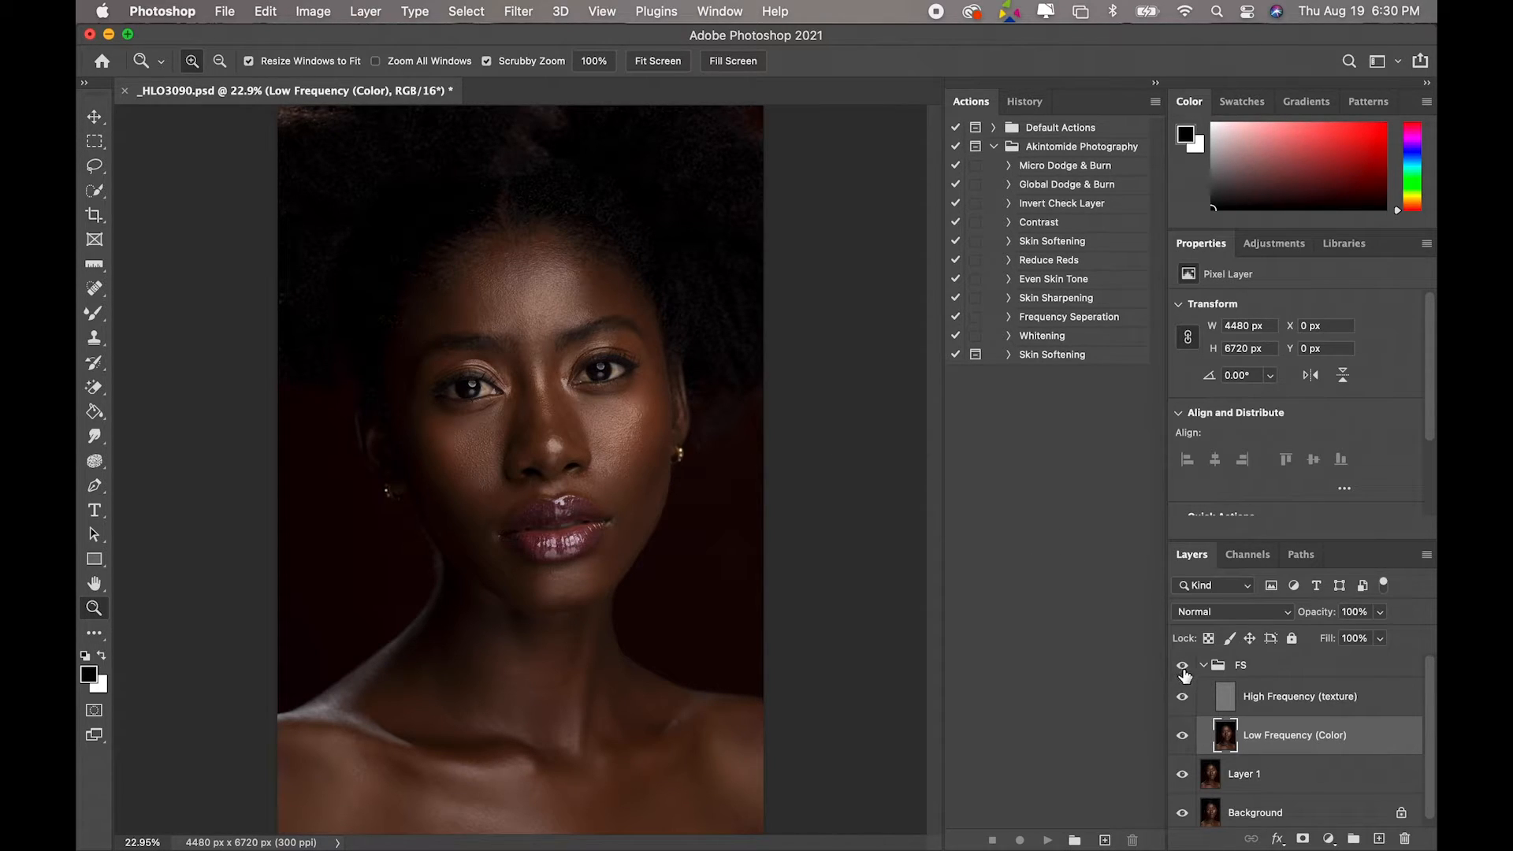
pyautogui.click(1182, 666)
pyautogui.click(1180, 670)
pyautogui.click(1173, 669)
pyautogui.click(1174, 669)
pyautogui.click(1174, 667)
pyautogui.click(1173, 660)
# - Compare the face close up with the FS group hidden and shown
pyautogui.moveTo(483, 429); pyautogui.dragTo(567, 512)
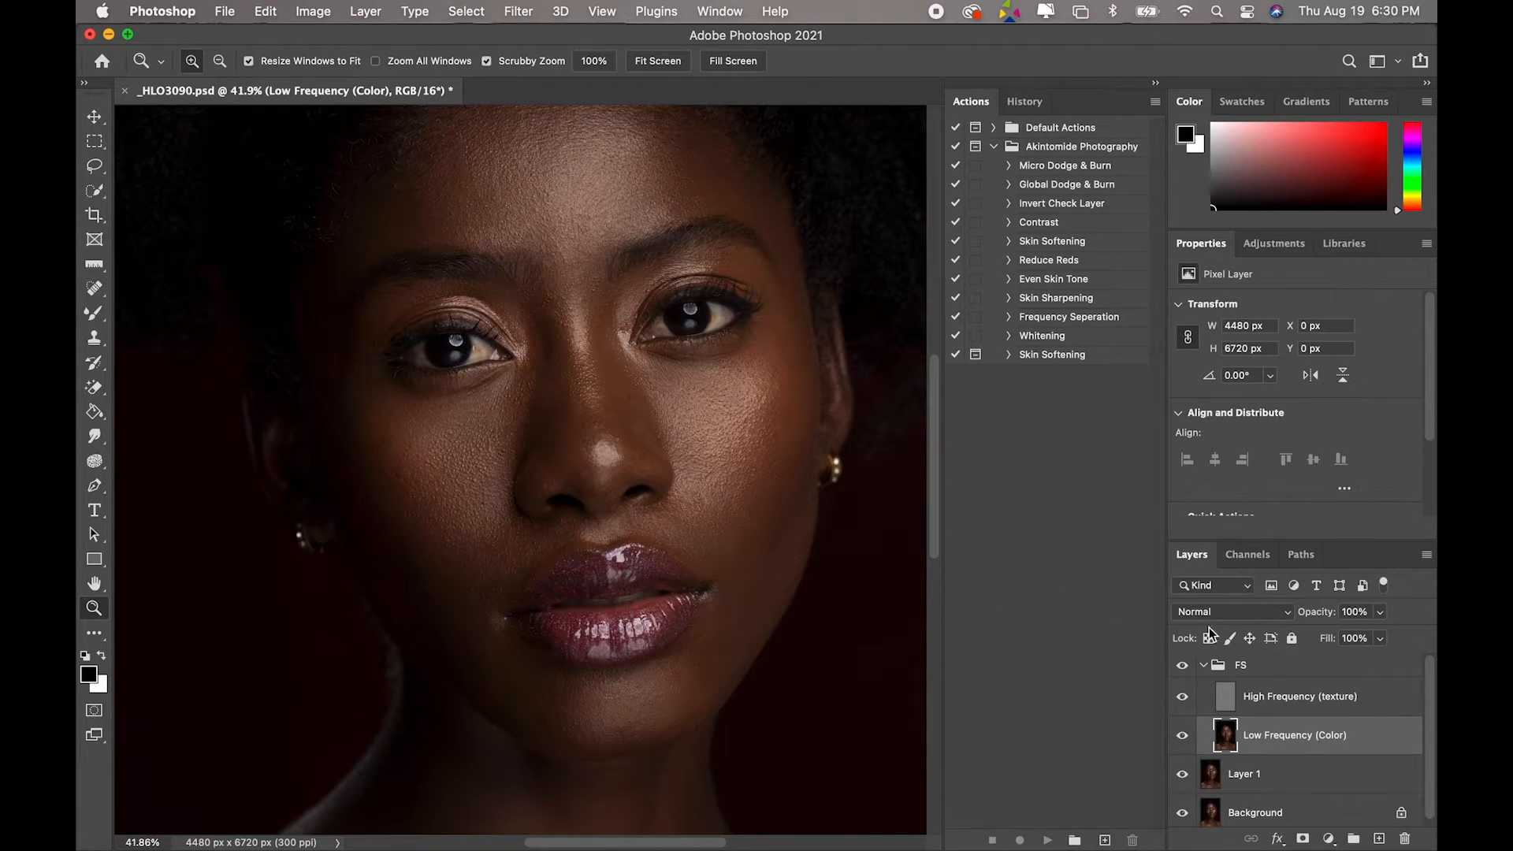
pyautogui.click(1183, 667)
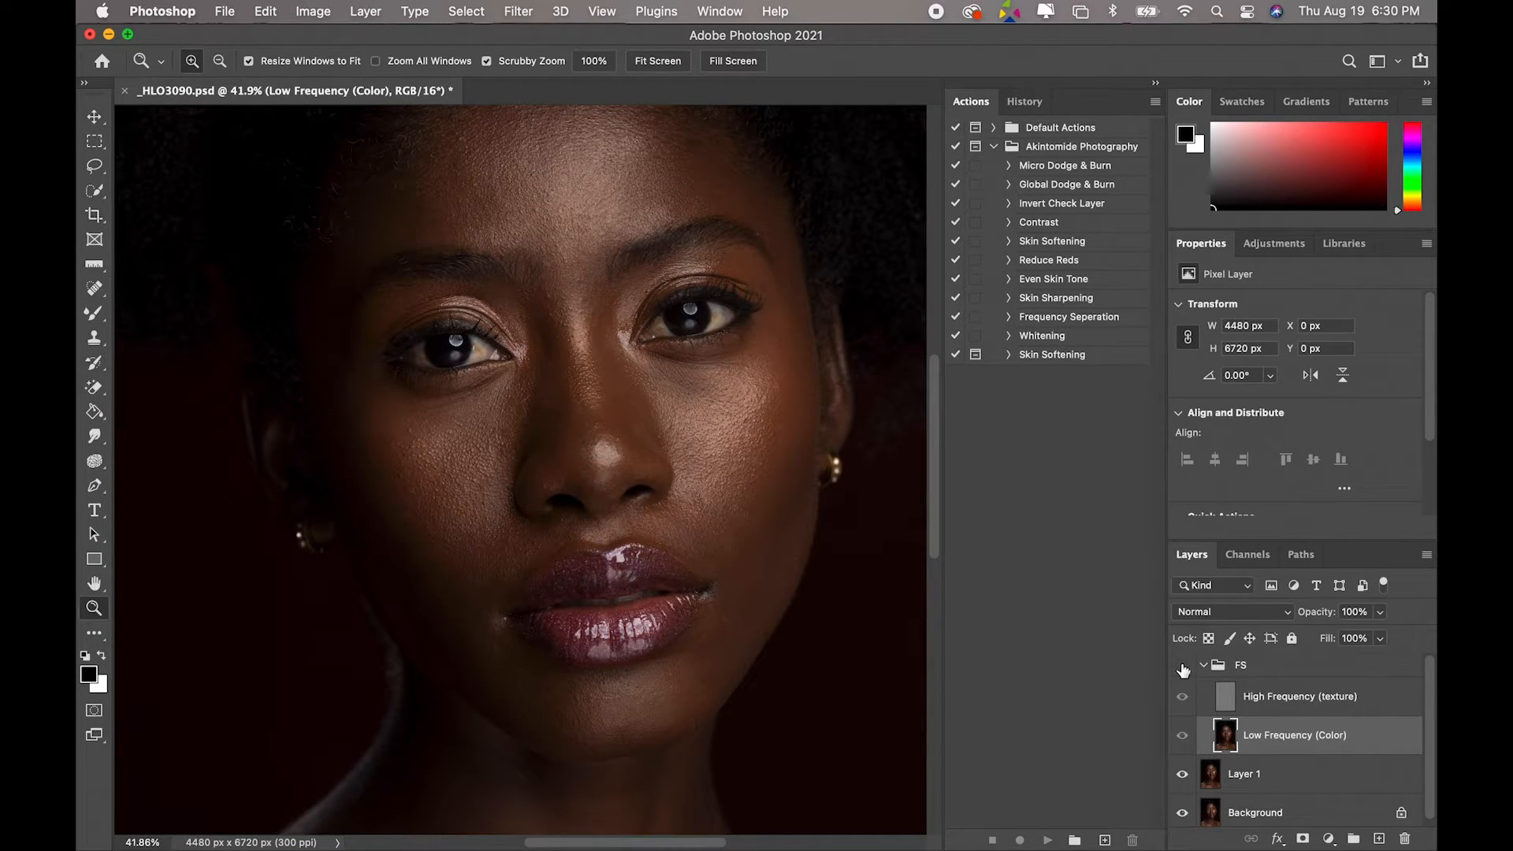
pyautogui.click(1182, 667)
pyautogui.click(1179, 667)
pyautogui.click(1181, 666)
pyautogui.click(1178, 668)
pyautogui.click(1176, 668)
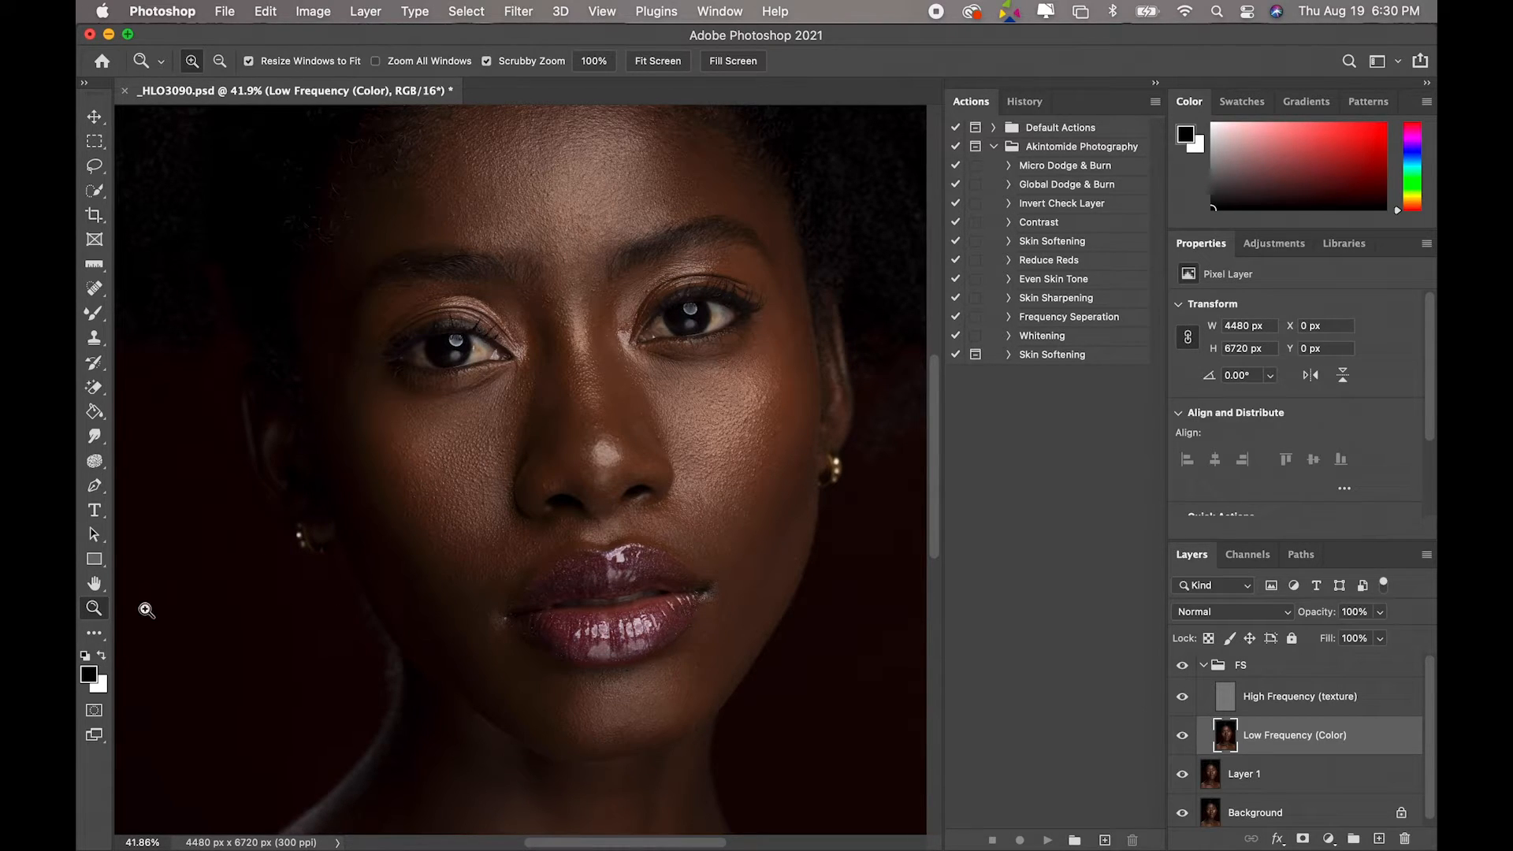
# - Collapse the FS group and stamp all visible layers into a new merged layer above it
pyautogui.moveTo(335, 498); pyautogui.dragTo(303, 544)
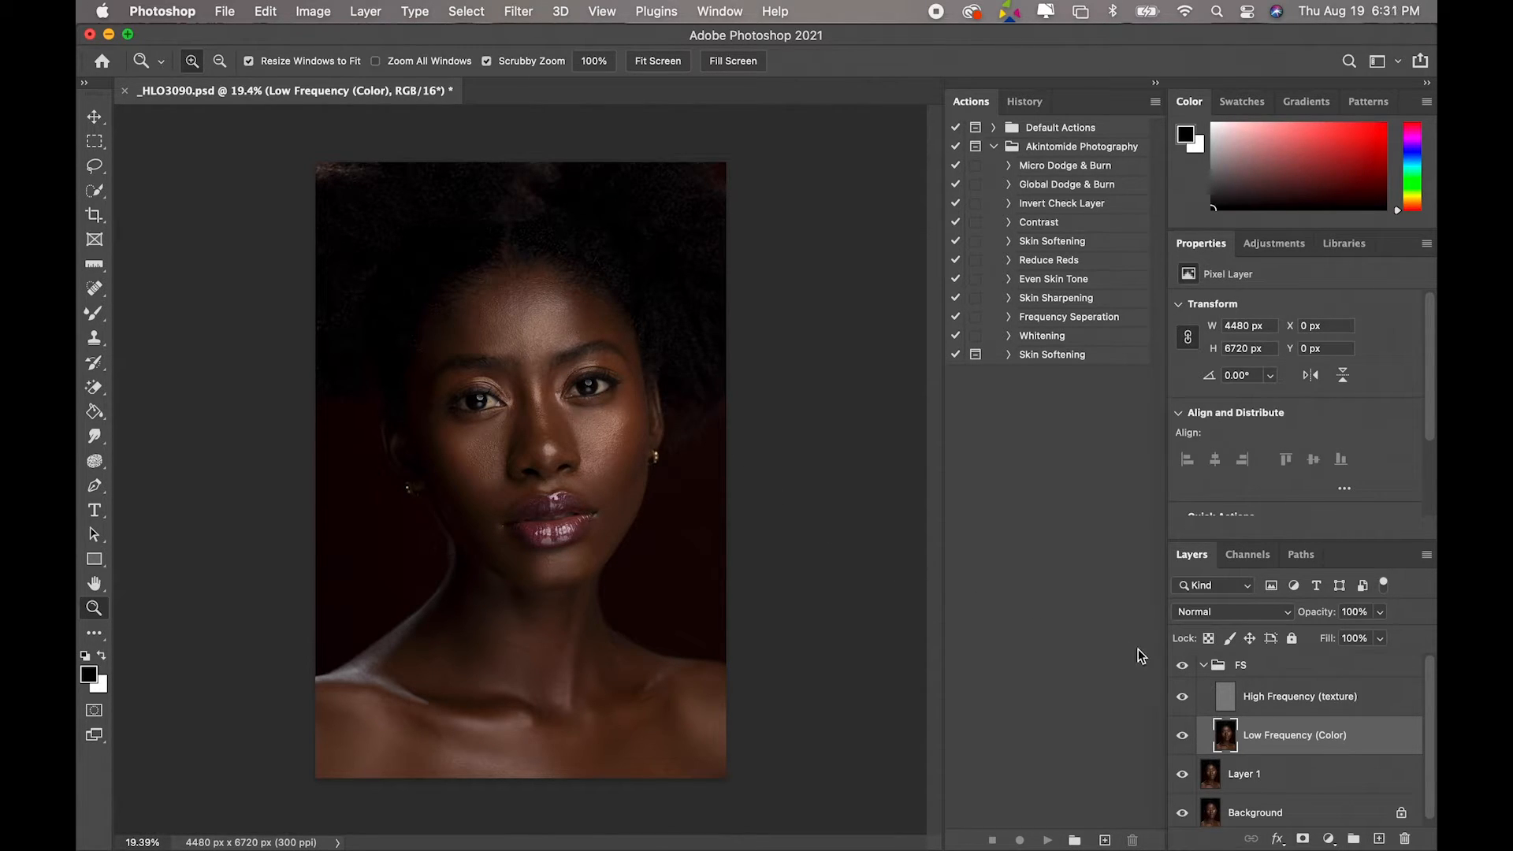
pyautogui.click(1203, 666)
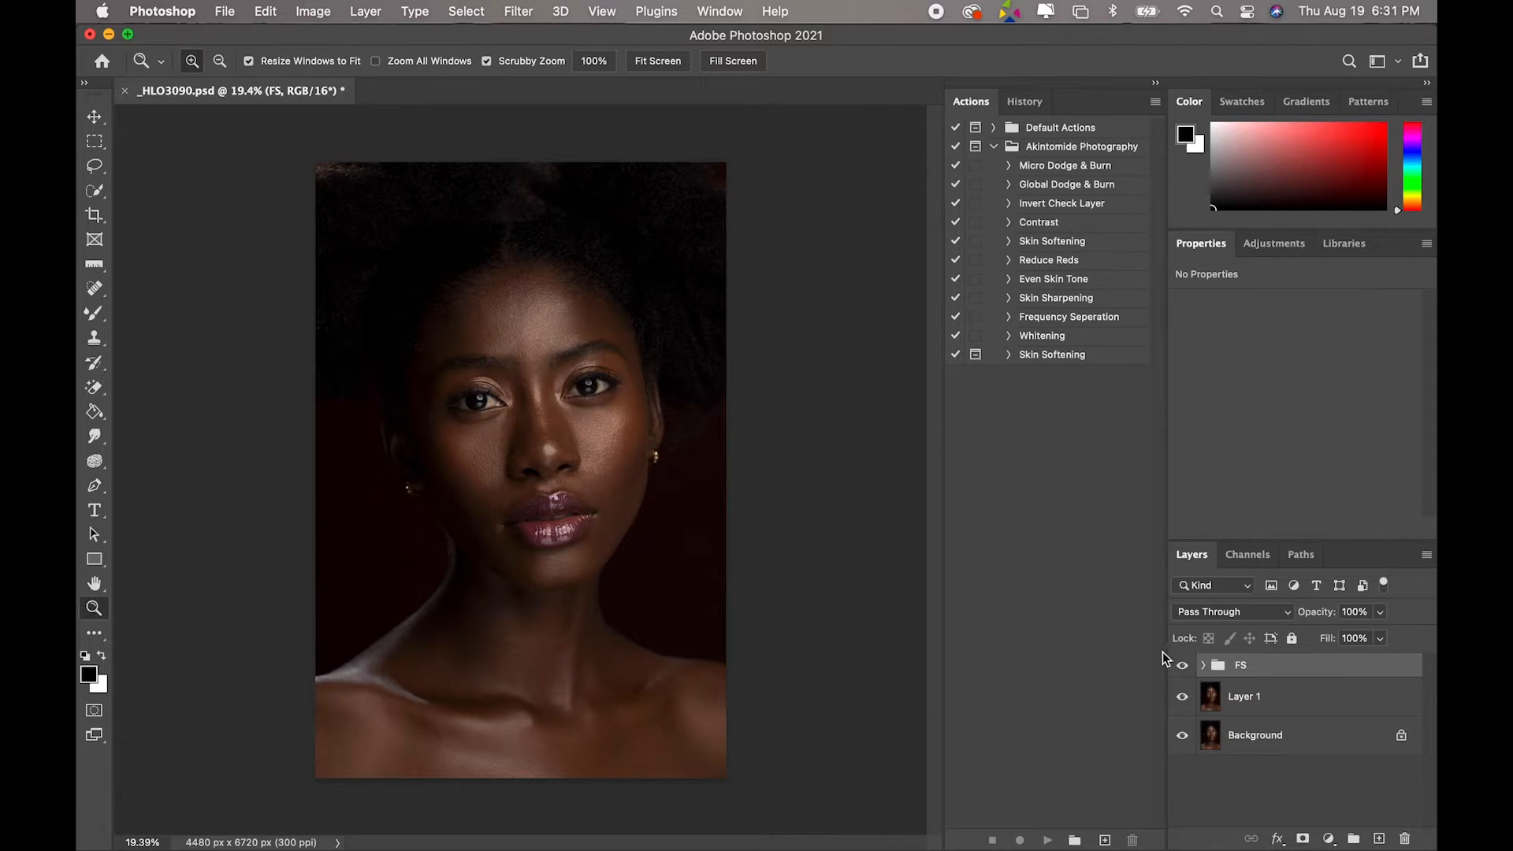
pyautogui.press('super+alt+shift+e')
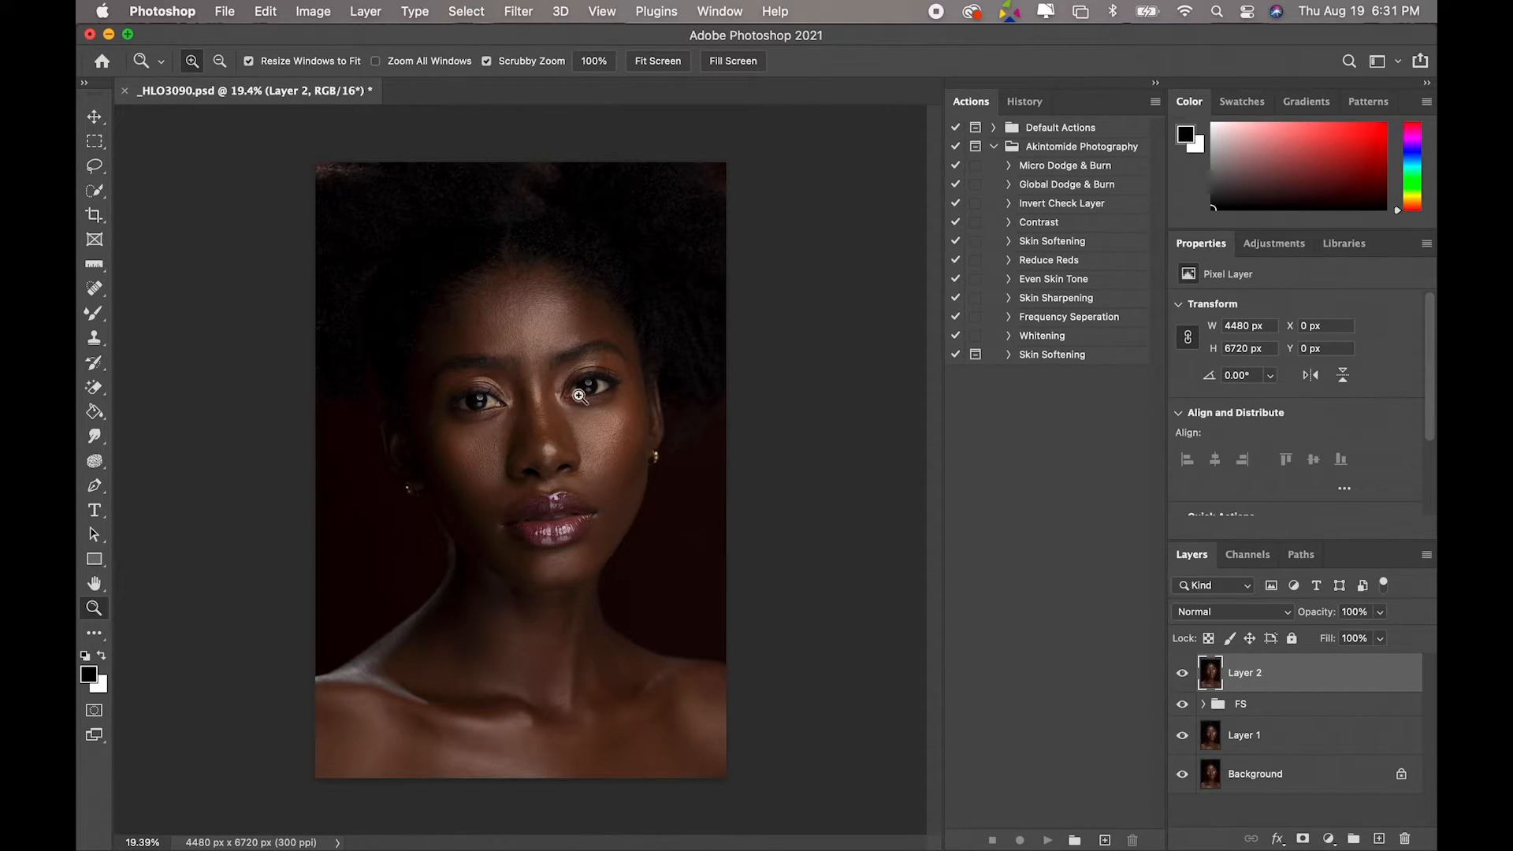
# - Run the Whitening action, expand the Eyes N Teeth Whitening group and select the Photo Filter 1 layer mask
pyautogui.moveTo(588, 381); pyautogui.dragTo(681, 464)
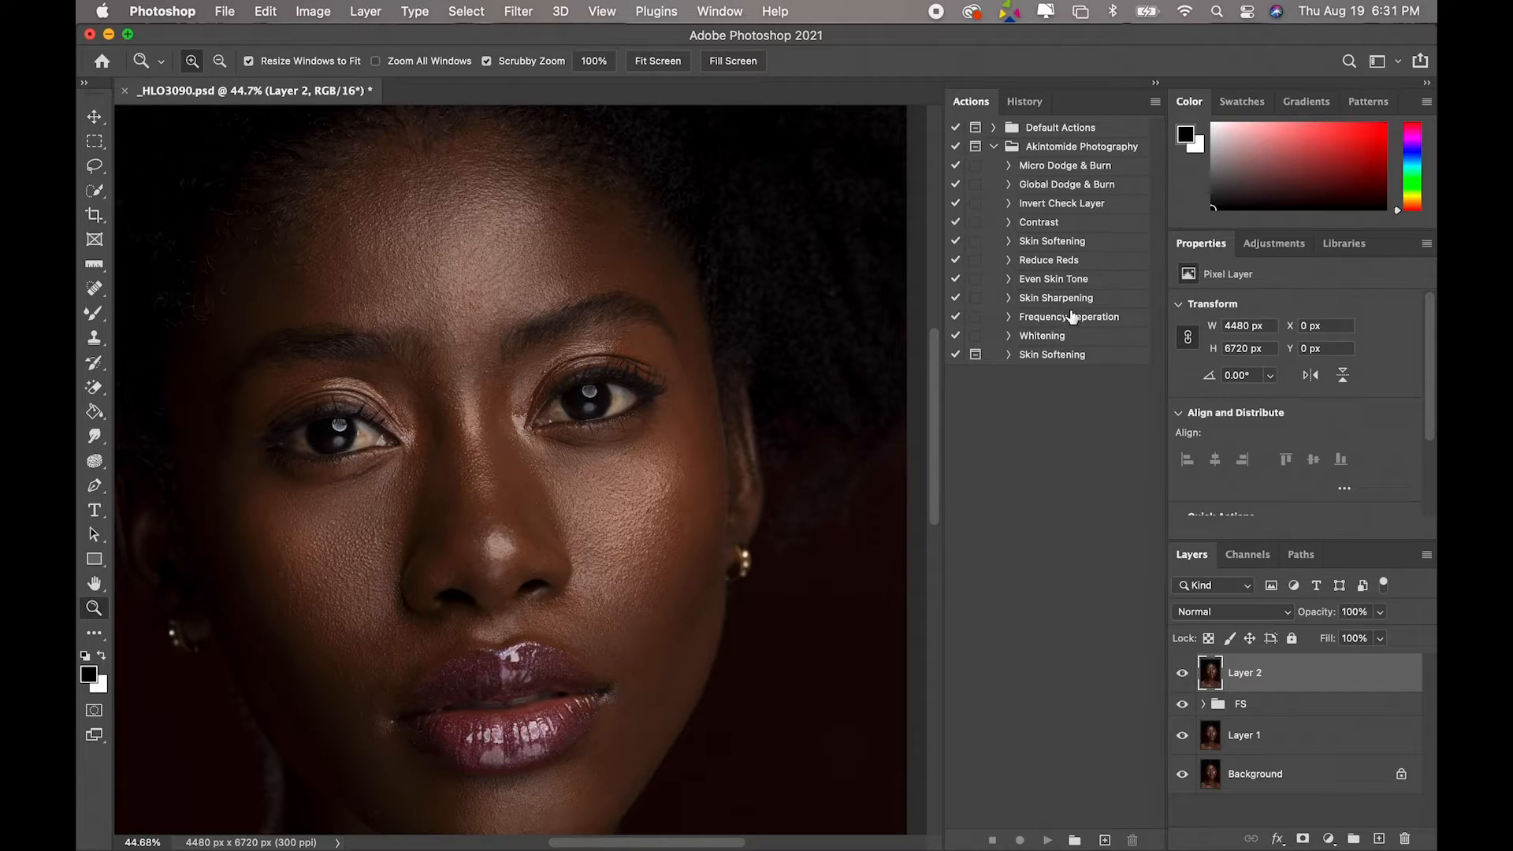
pyautogui.click(1058, 339)
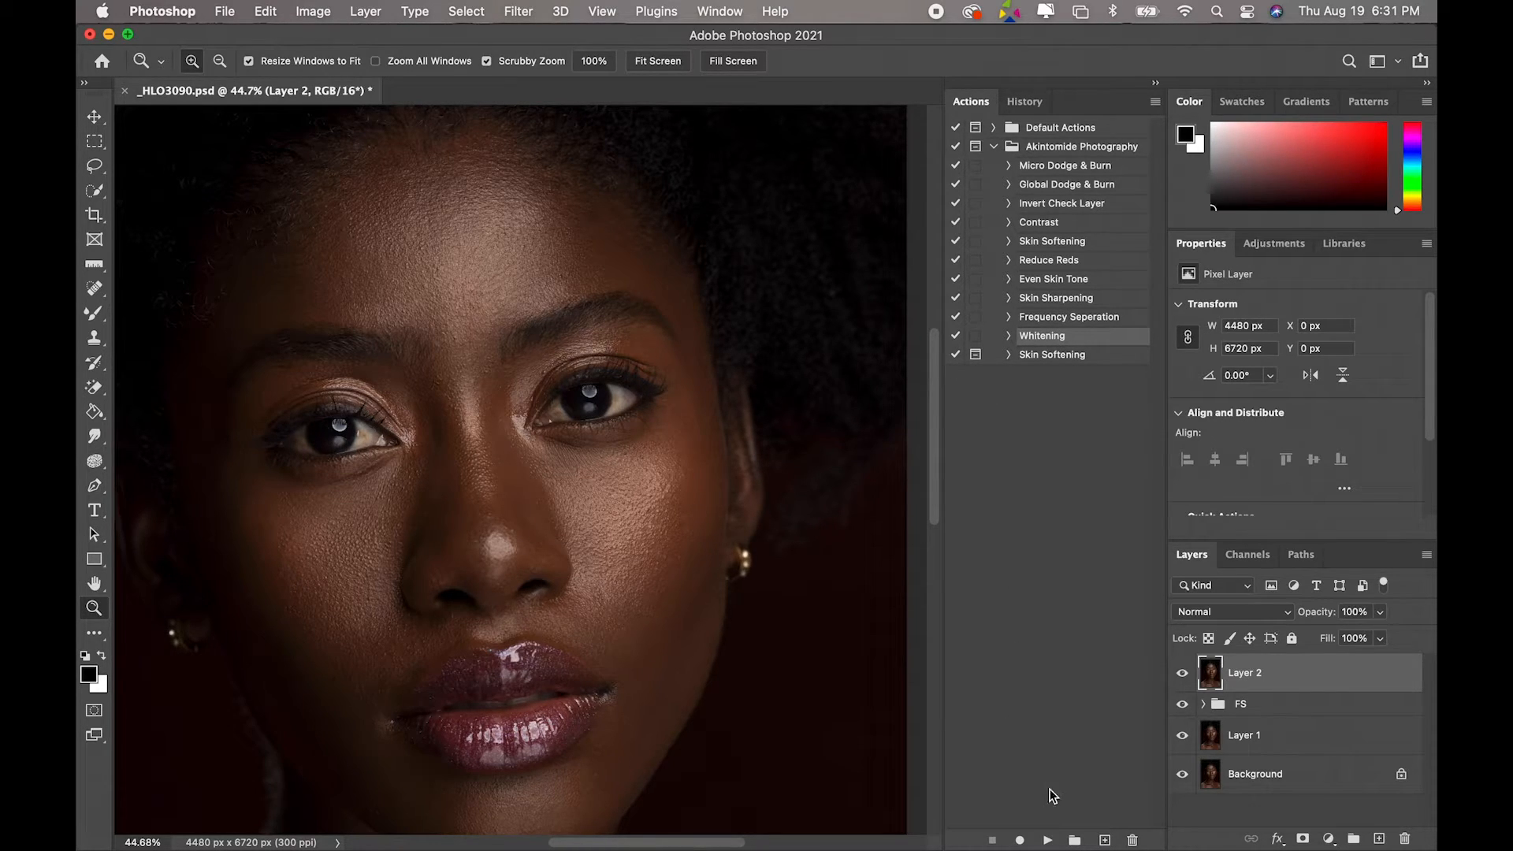
pyautogui.click(1048, 839)
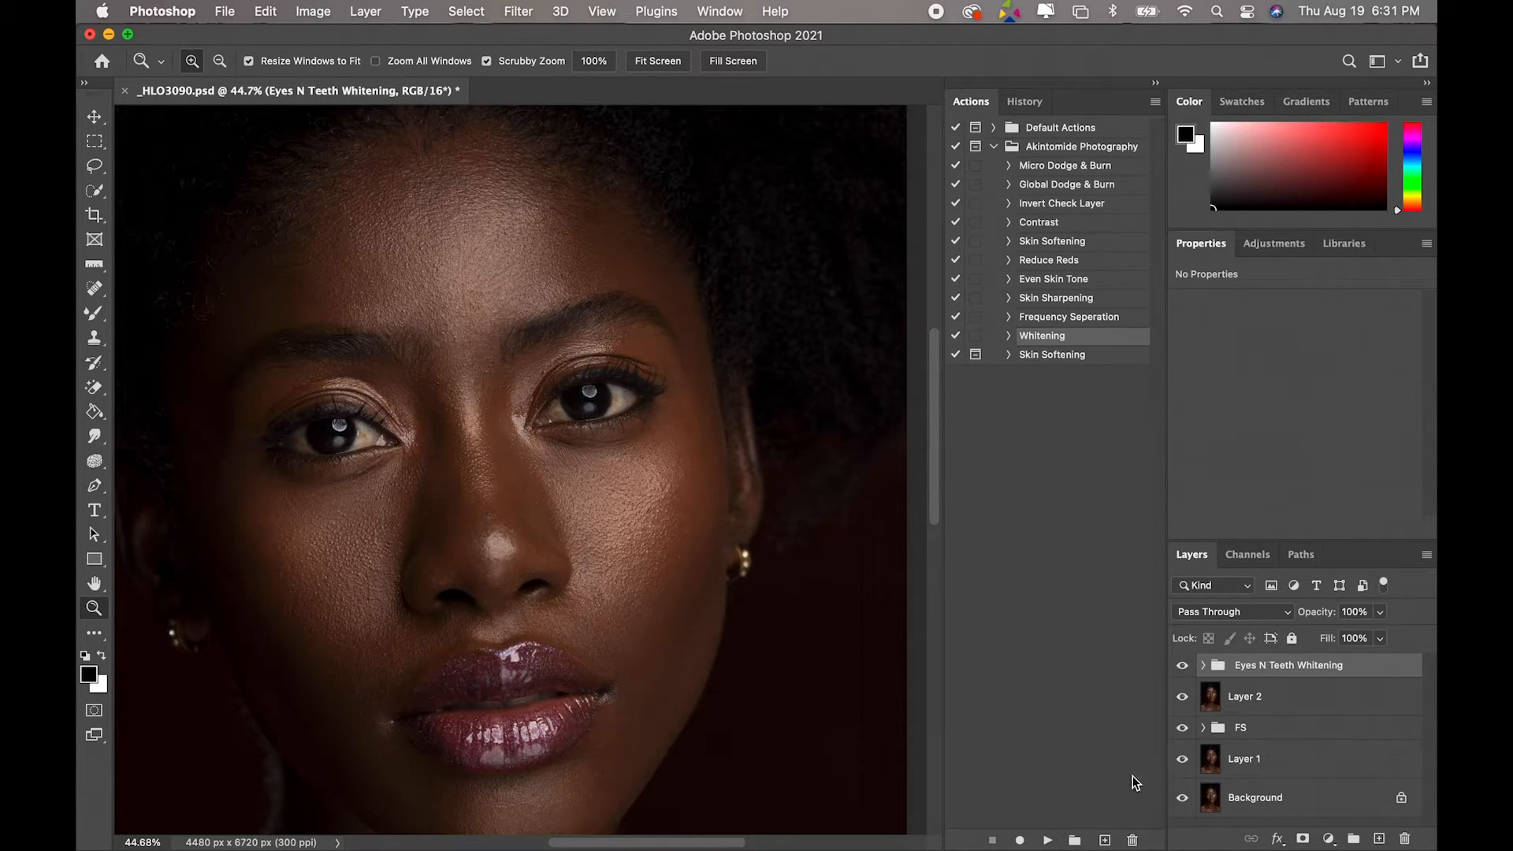
pyautogui.click(1203, 665)
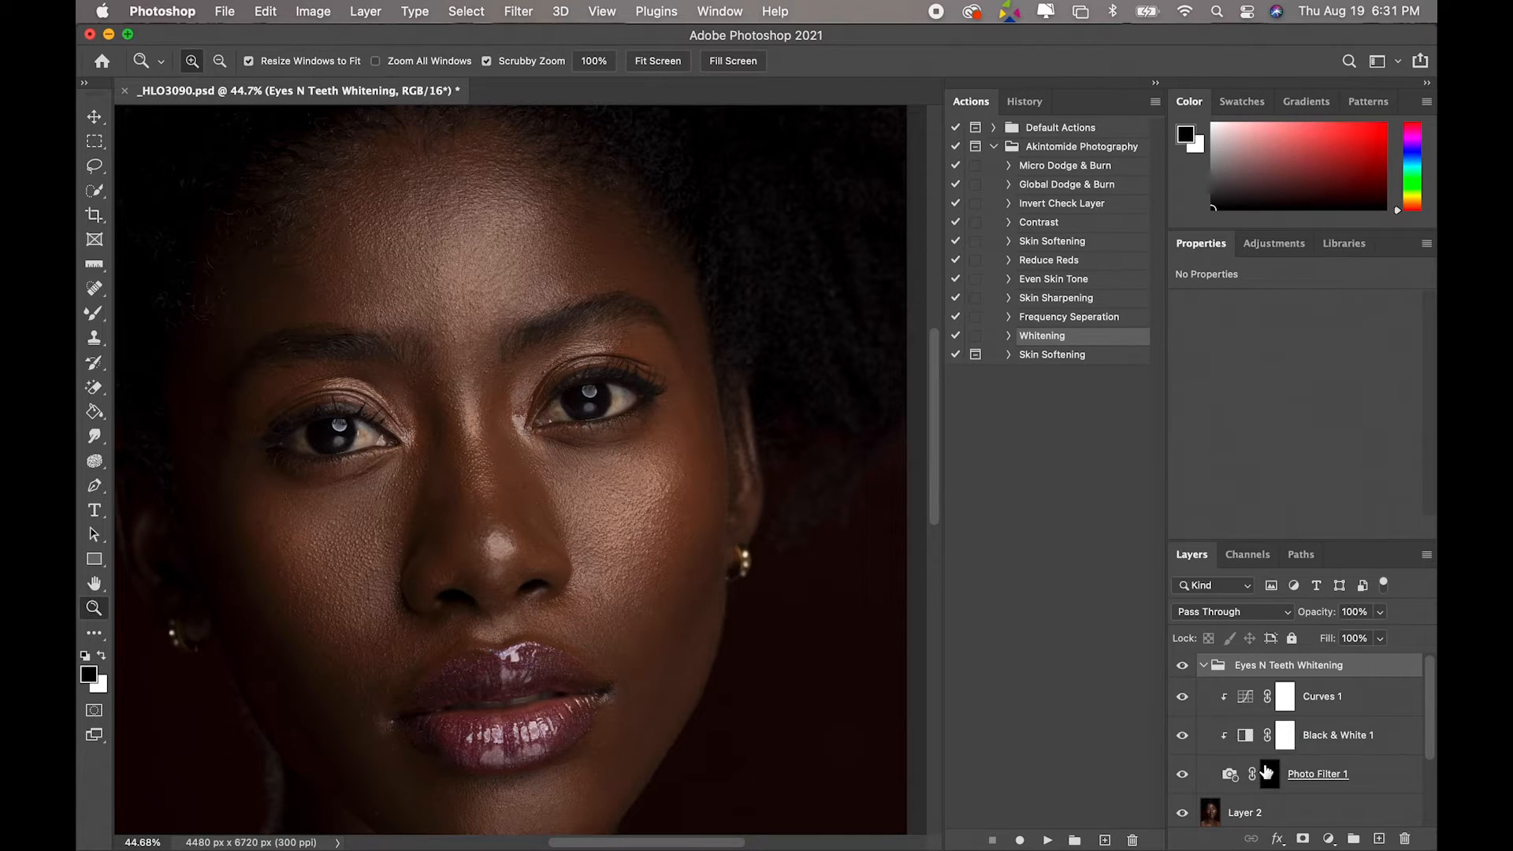
pyautogui.click(1266, 772)
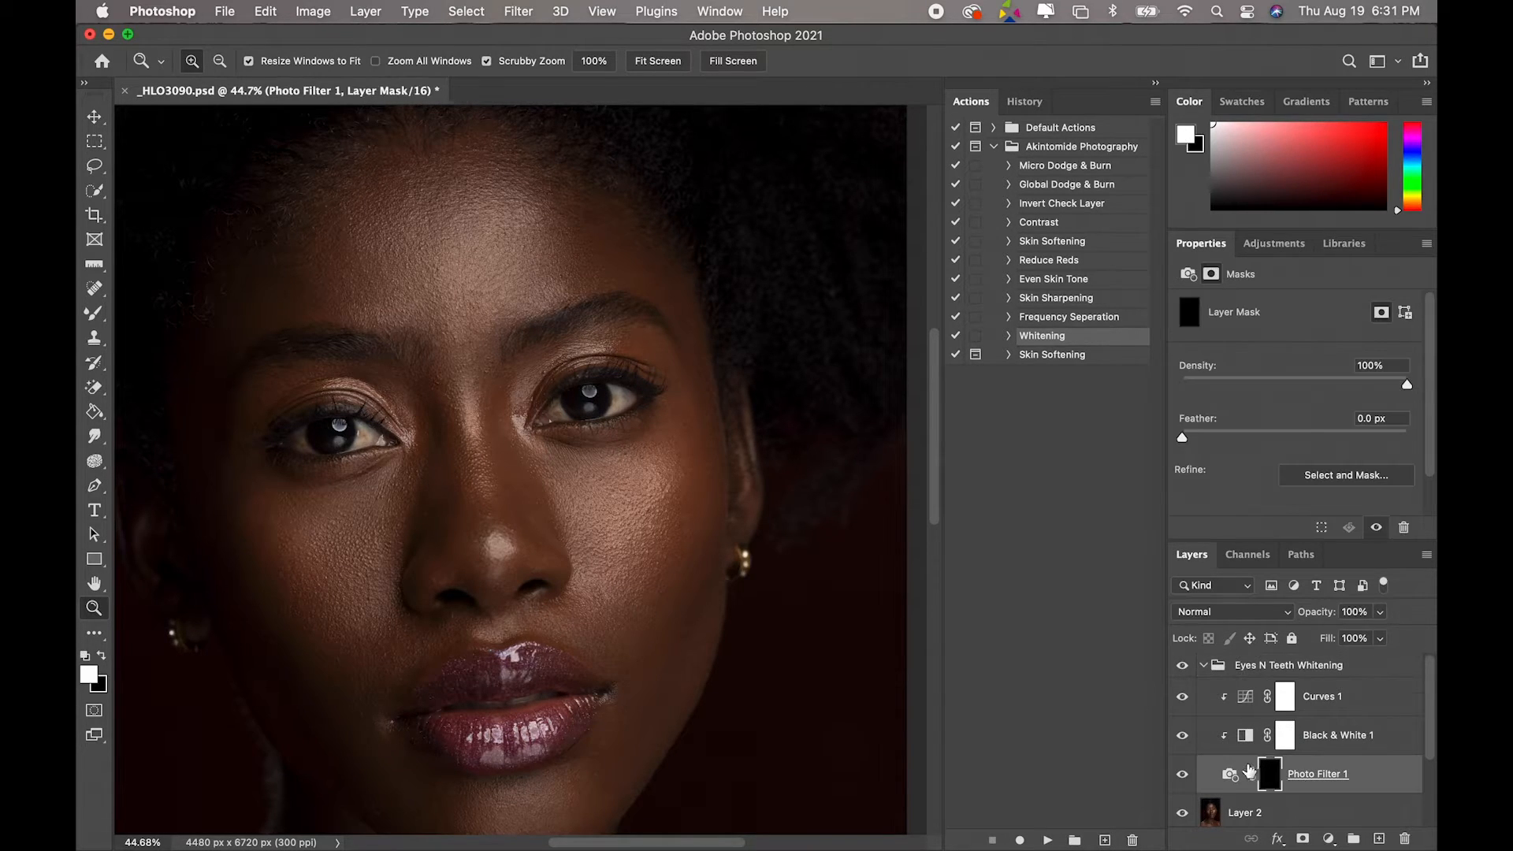
# - Switch to the regular Brush at 51 px and dab white on the mask over the inner white of the portrait's left eye
pyautogui.click(93, 313)
pyautogui.rightClick(94, 313)
pyautogui.click(171, 312)
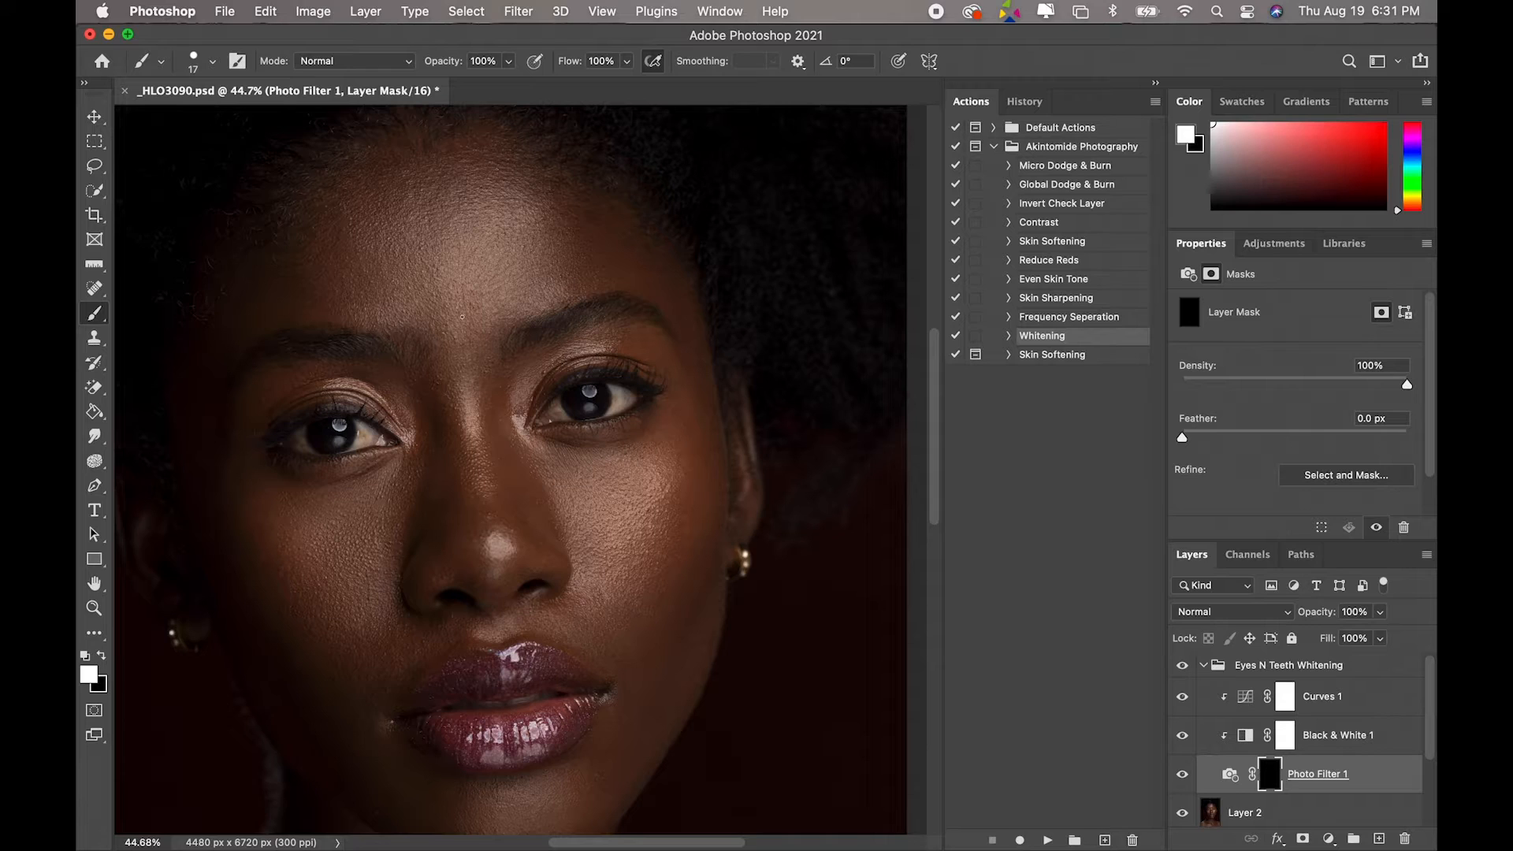
pyautogui.rightClick(444, 299)
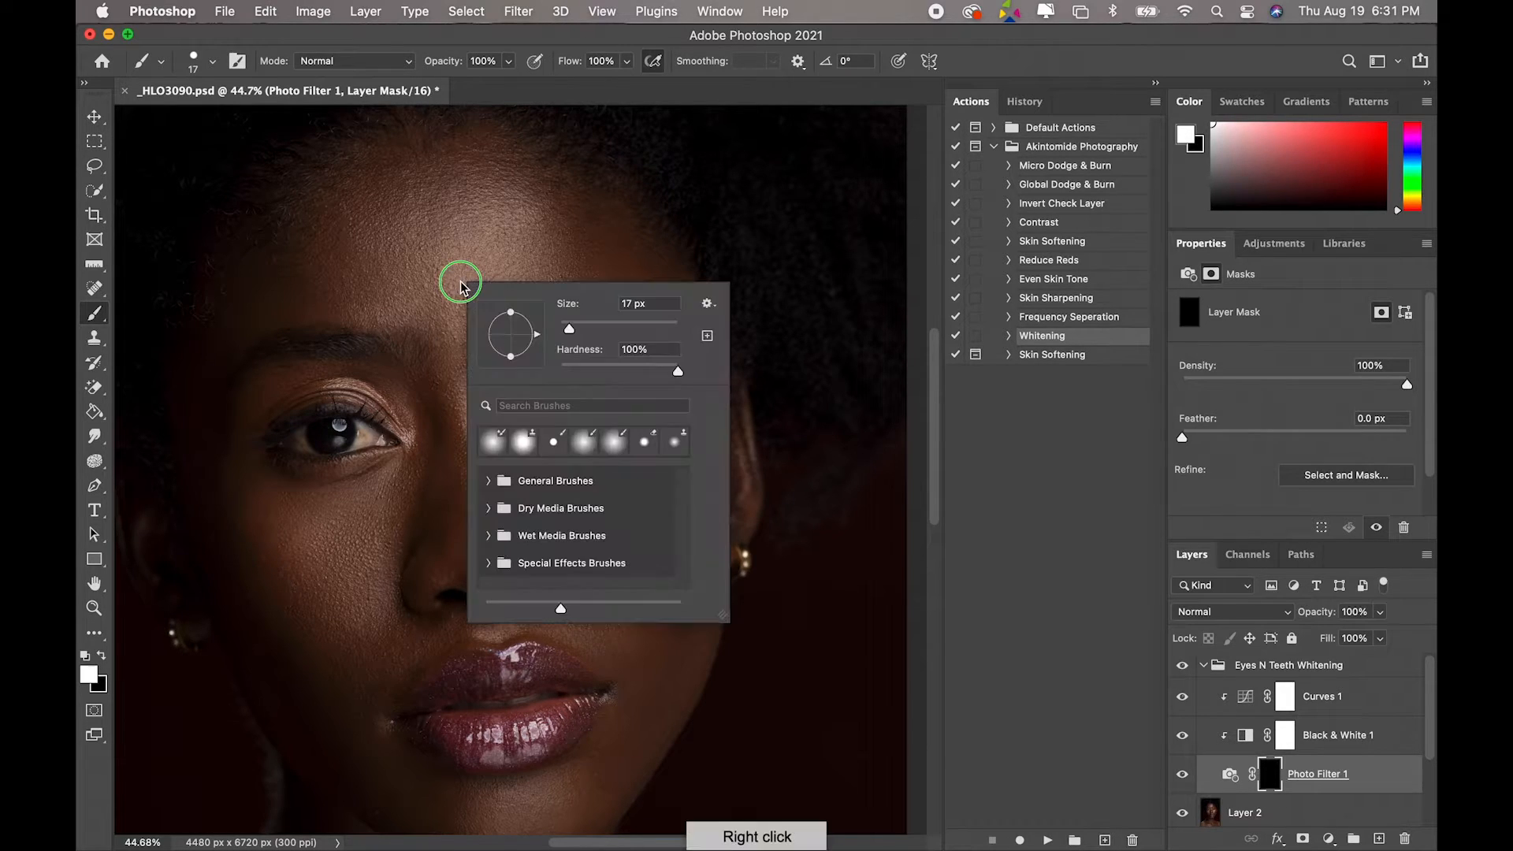
pyautogui.click(599, 324)
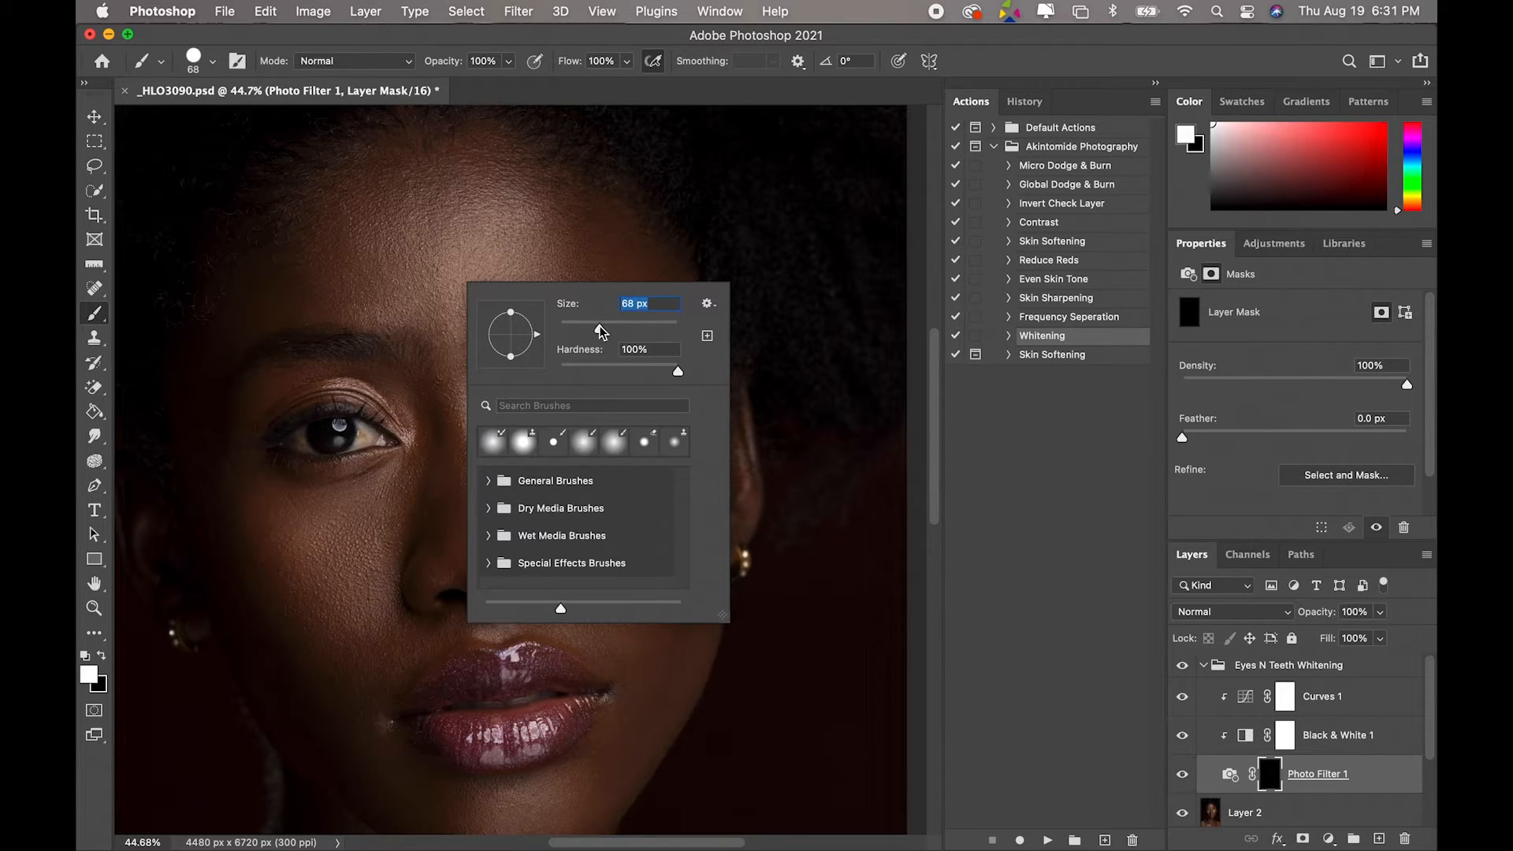
pyautogui.moveTo(594, 324); pyautogui.dragTo(589, 326)
pyautogui.click(373, 438)
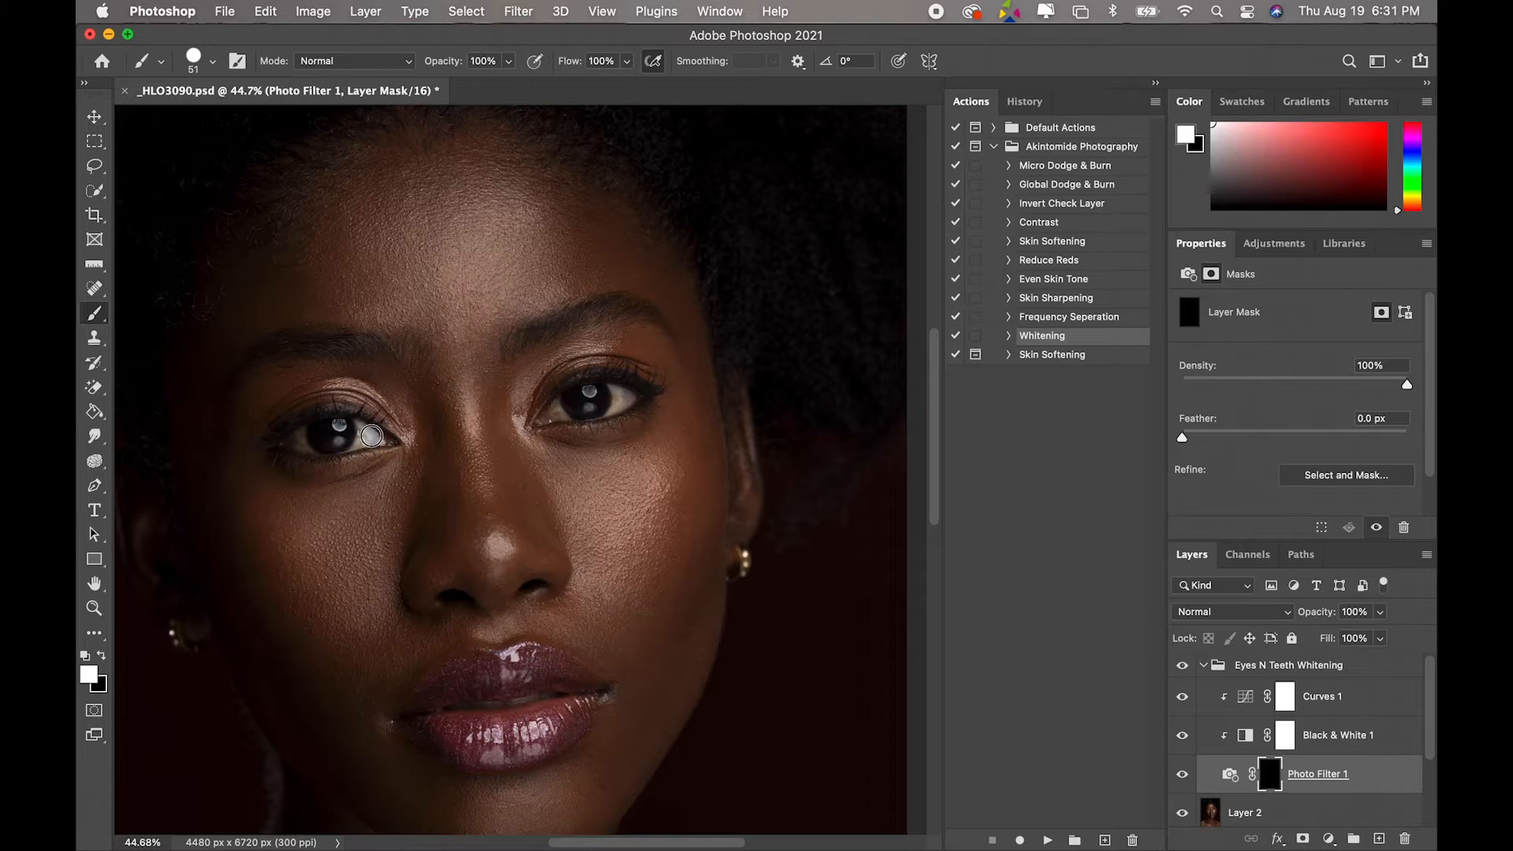
# - Set the brush hardness to 0% and paint the mask over the whites of both eyes
pyautogui.rightClick(436, 393)
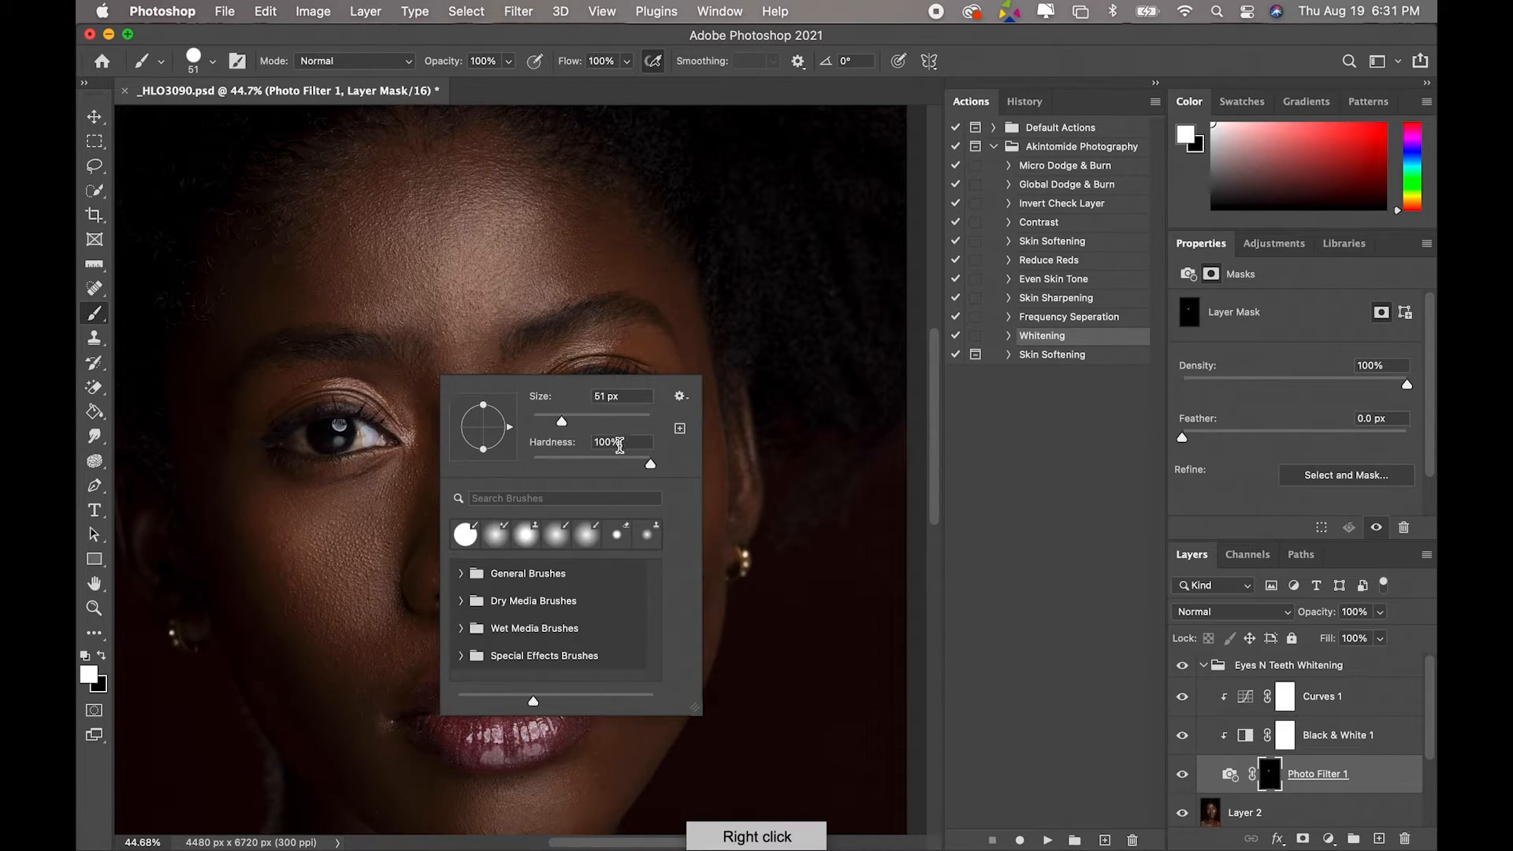
pyautogui.moveTo(650, 464); pyautogui.dragTo(555, 468)
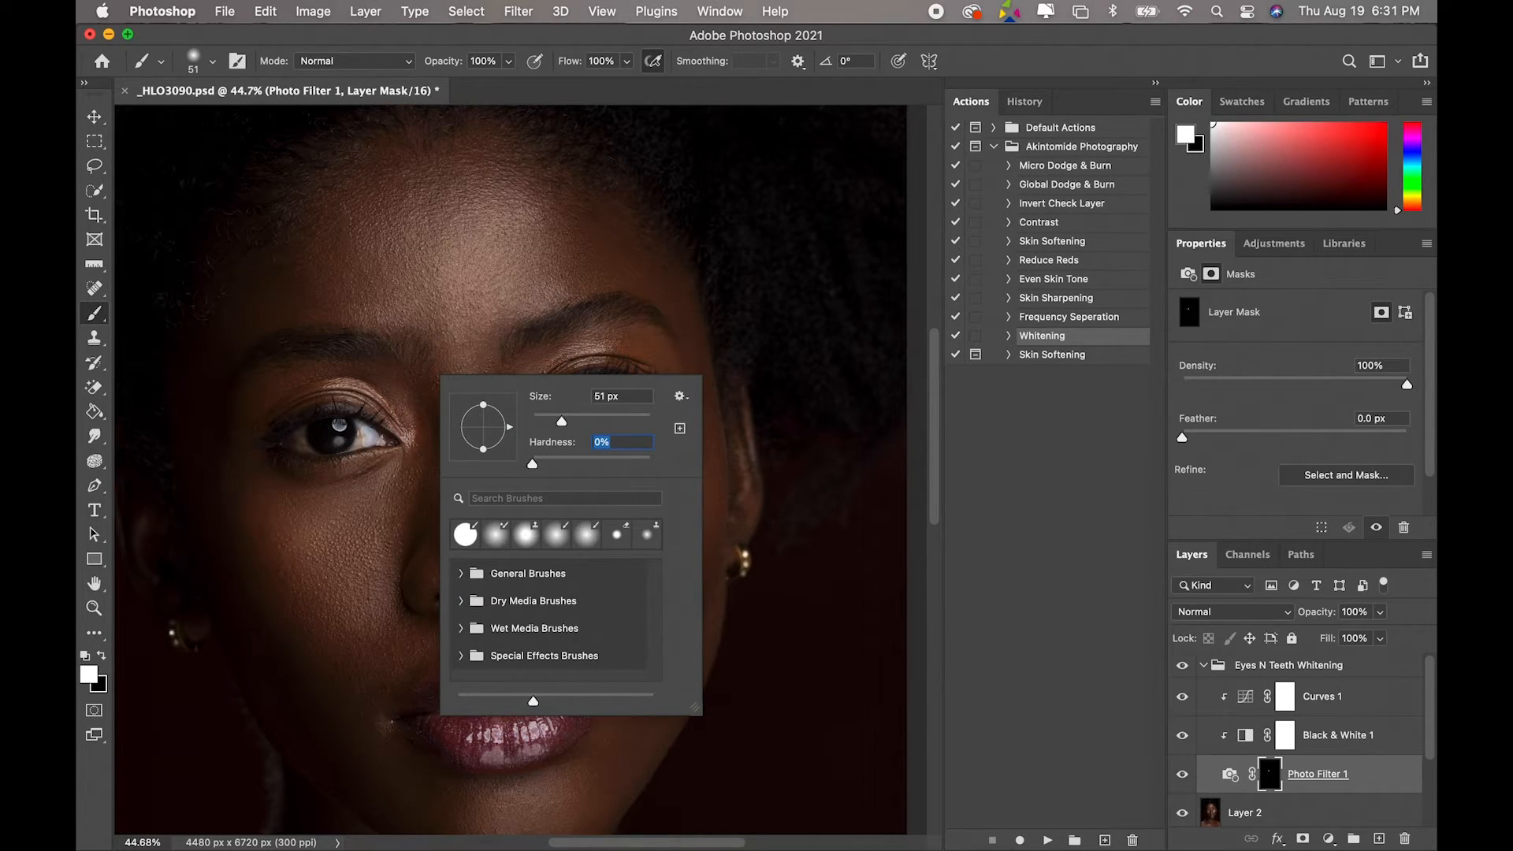
pyautogui.press('Return')
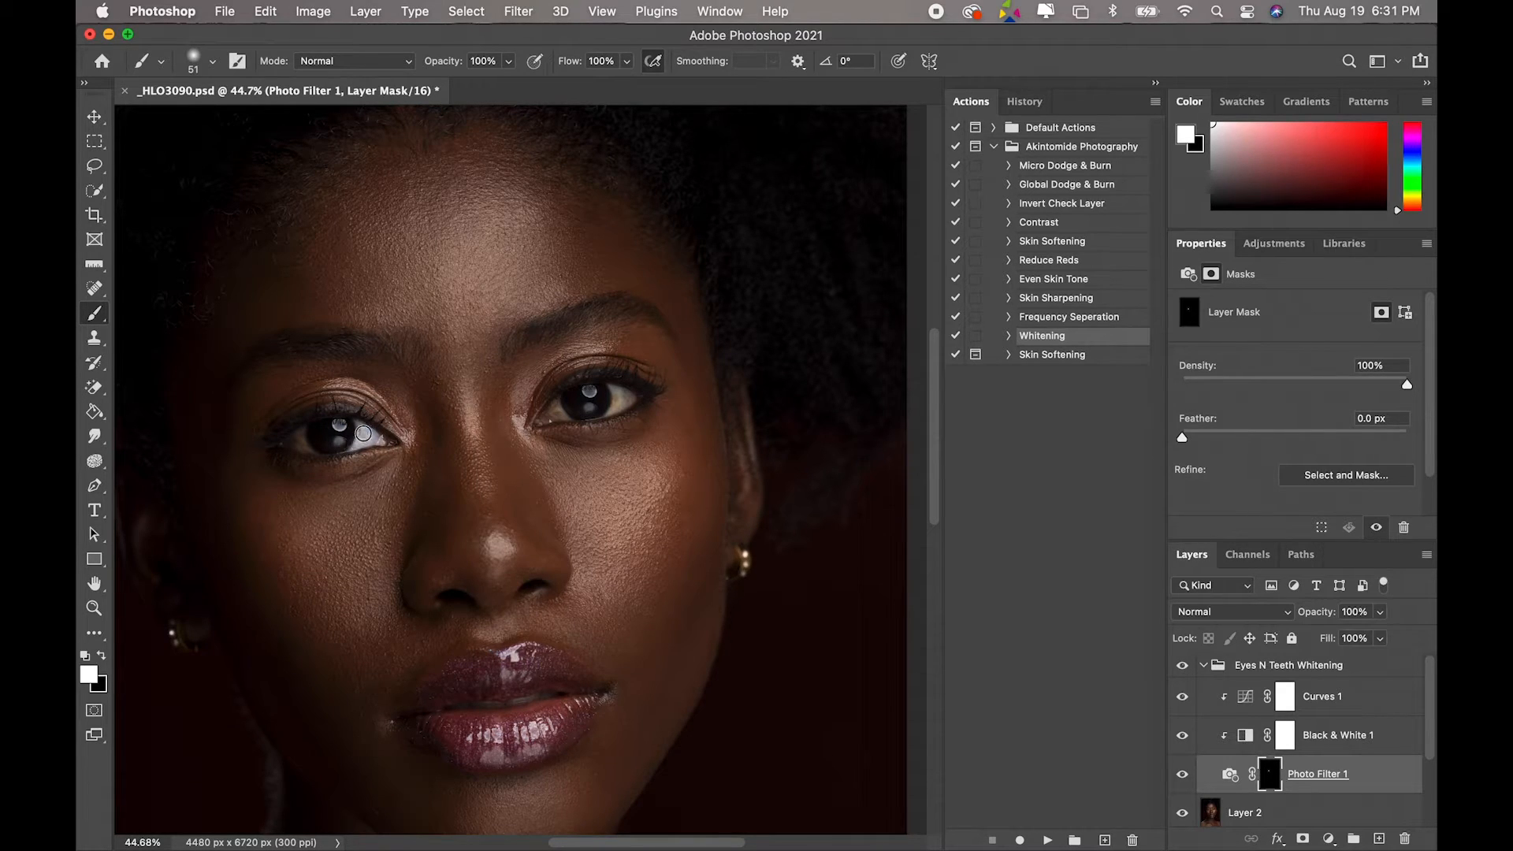
pyautogui.moveTo(365, 426); pyautogui.dragTo(385, 440)
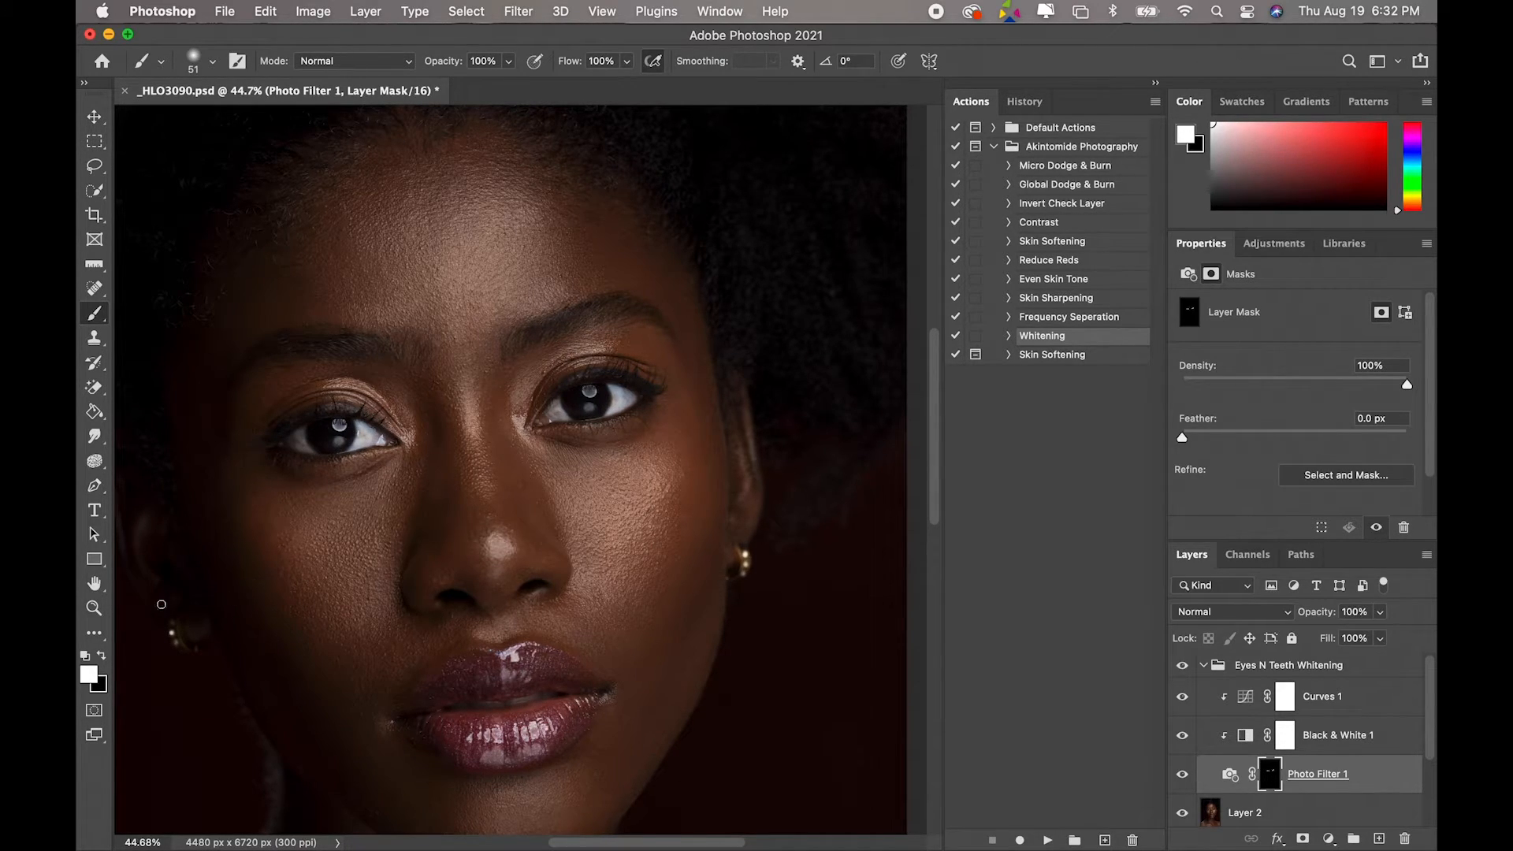
# - Paint the Photo Filter 1 mask over the teeth visible between the lips with a 30 px soft brush
pyautogui.click(94, 607)
pyautogui.click(479, 563)
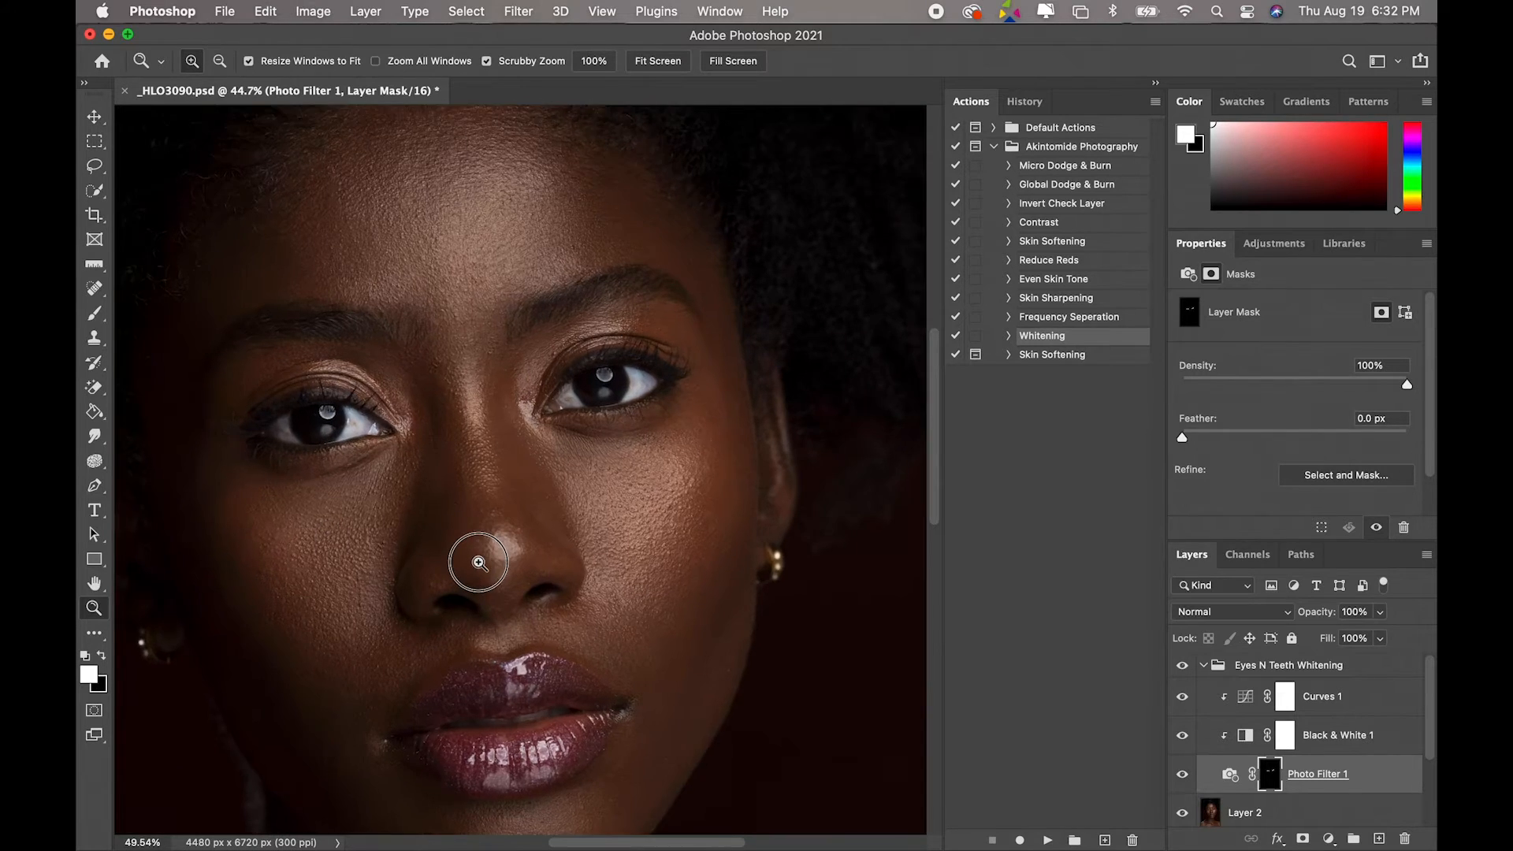
pyautogui.click(481, 564)
pyautogui.moveTo(932, 446); pyautogui.dragTo(934, 508)
pyautogui.moveTo(652, 523); pyautogui.dragTo(671, 539)
pyautogui.click(93, 313)
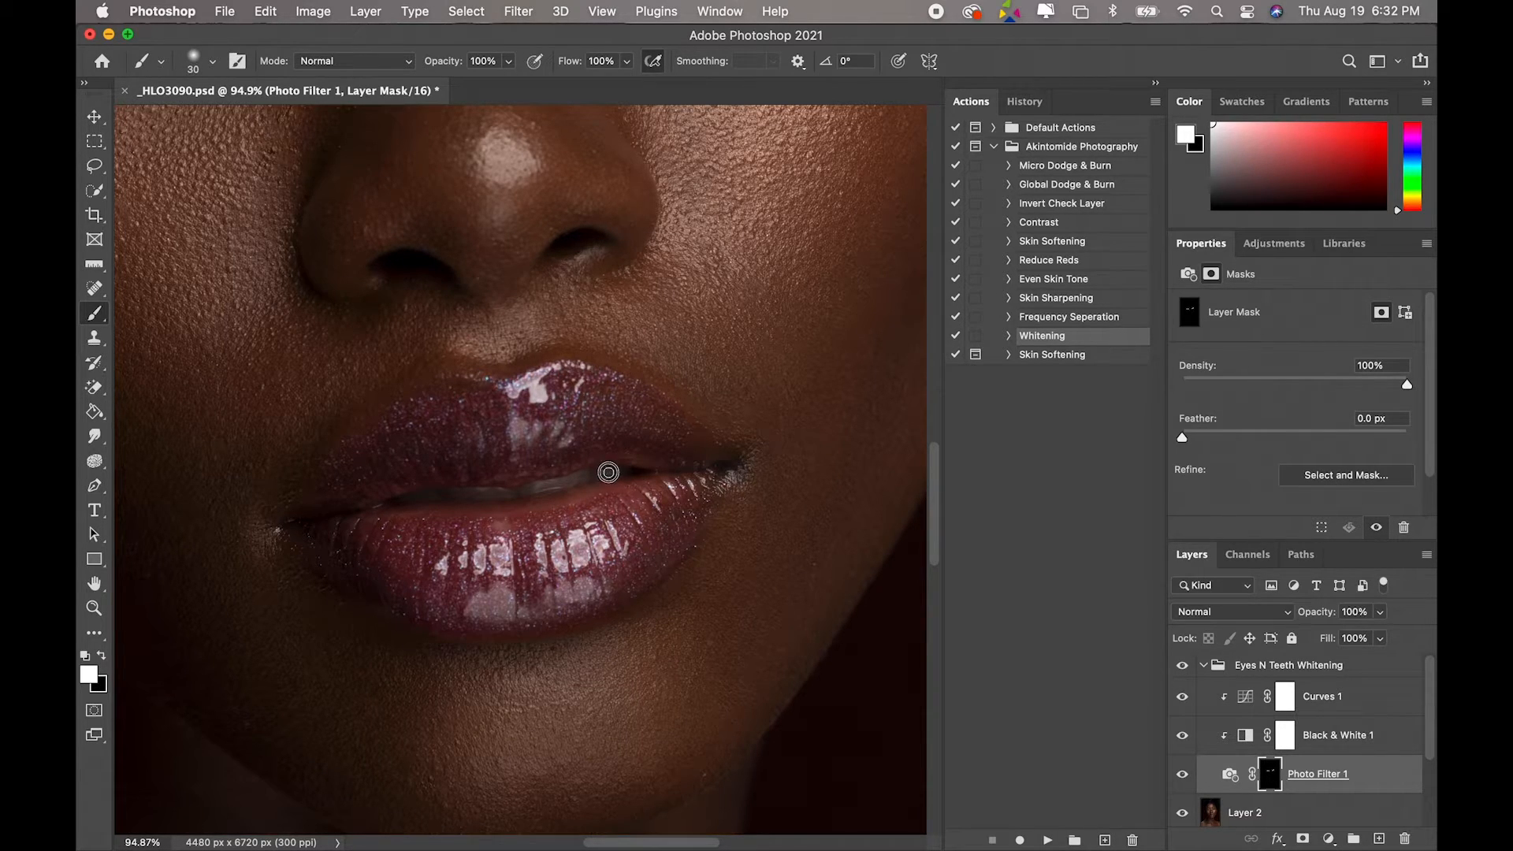
pyautogui.moveTo(589, 477)
pyautogui.mouseDown()
pyautogui.moveTo(409, 504)
pyautogui.moveTo(448, 504)
pyautogui.mouseUp()
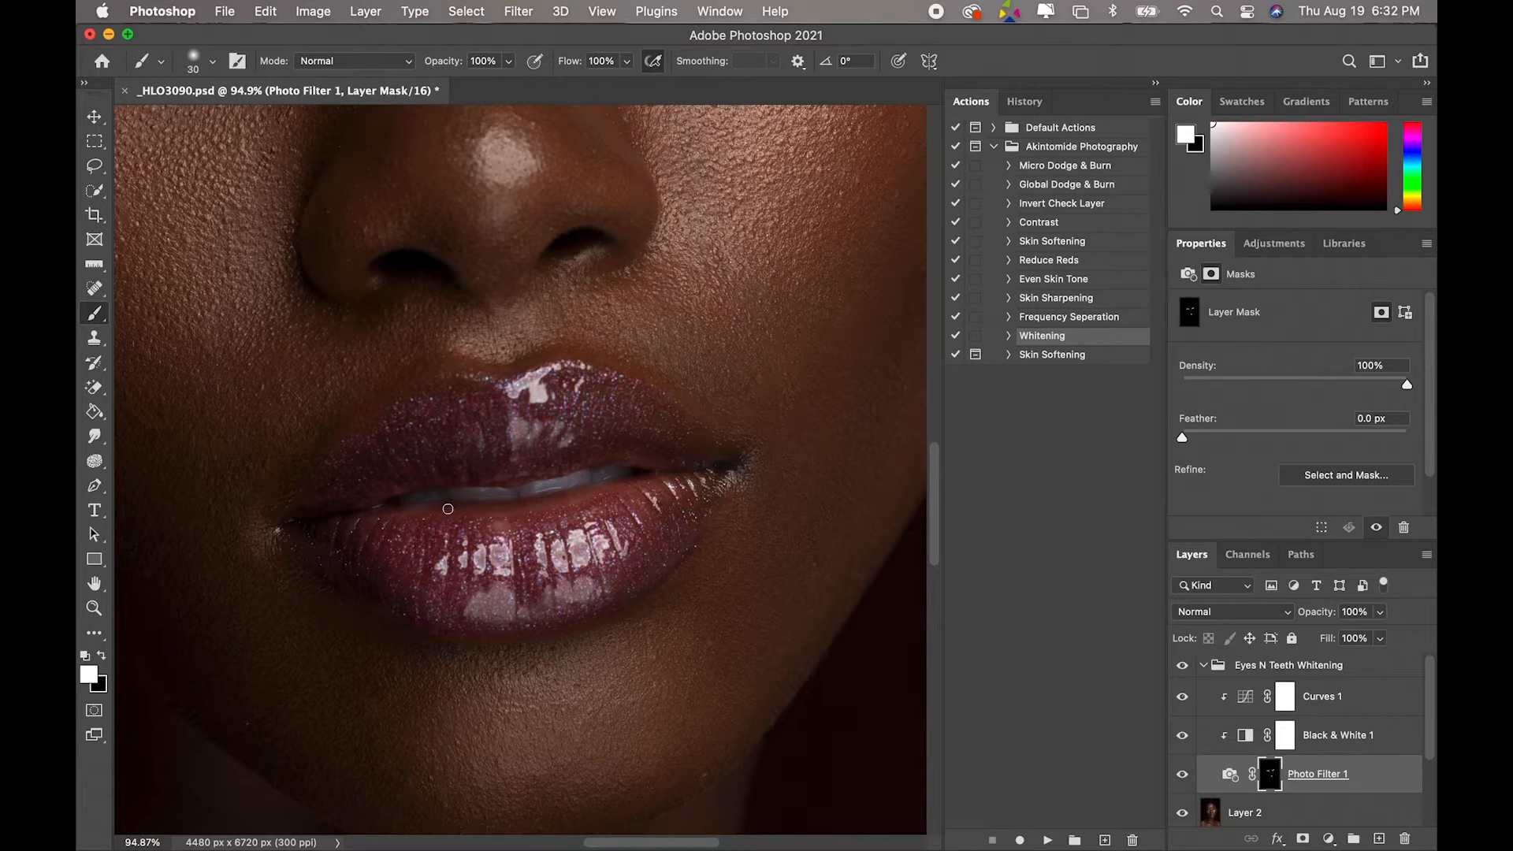
# - Fit the image to the screen, collapse the Eyes N Teeth Whitening group and lower its opacity to 60%
pyautogui.press('x')
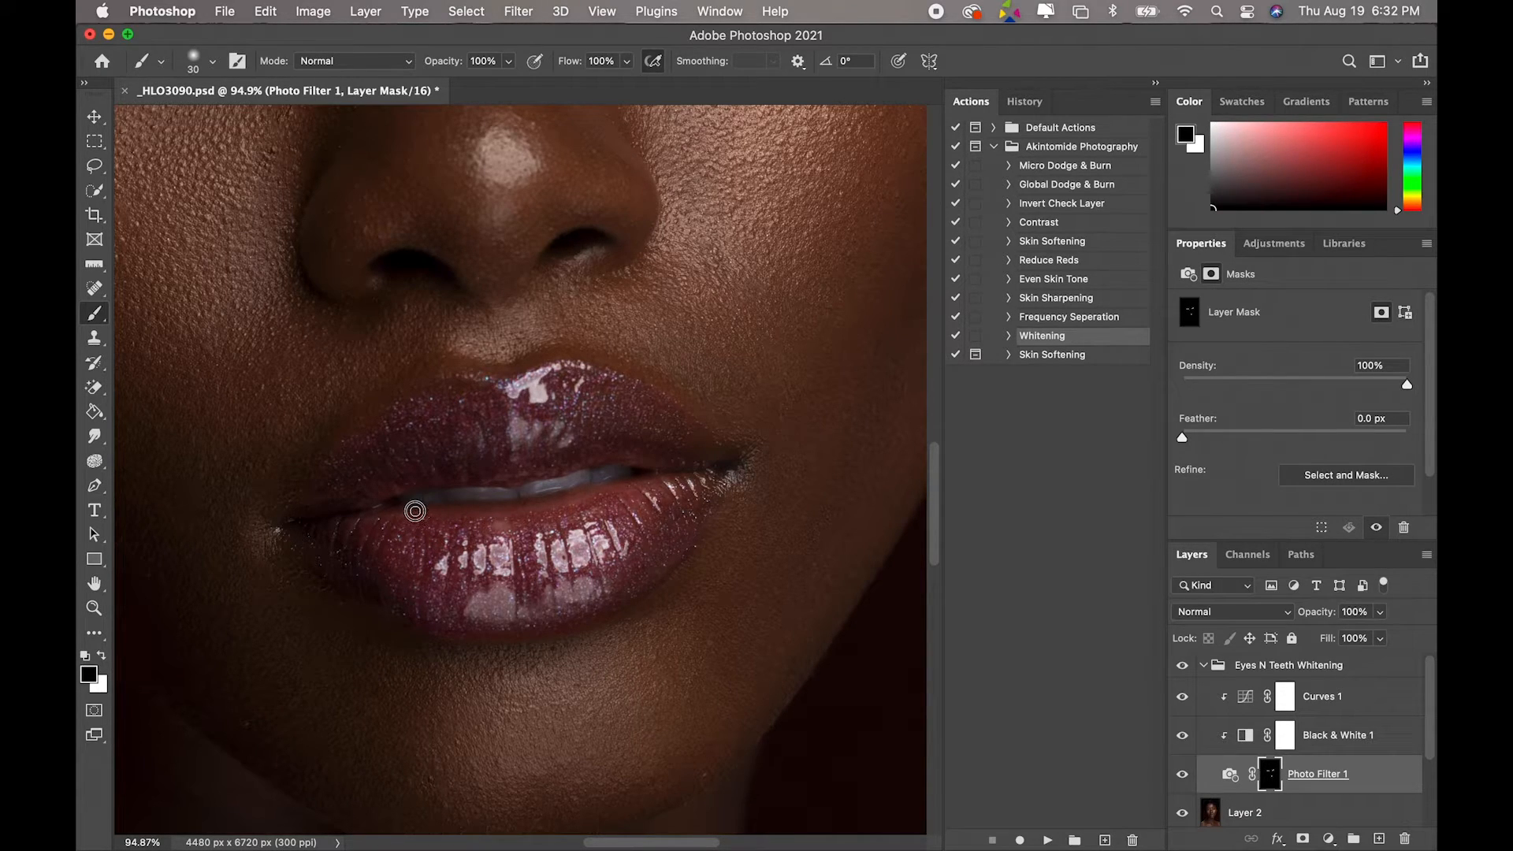
pyautogui.press('x')
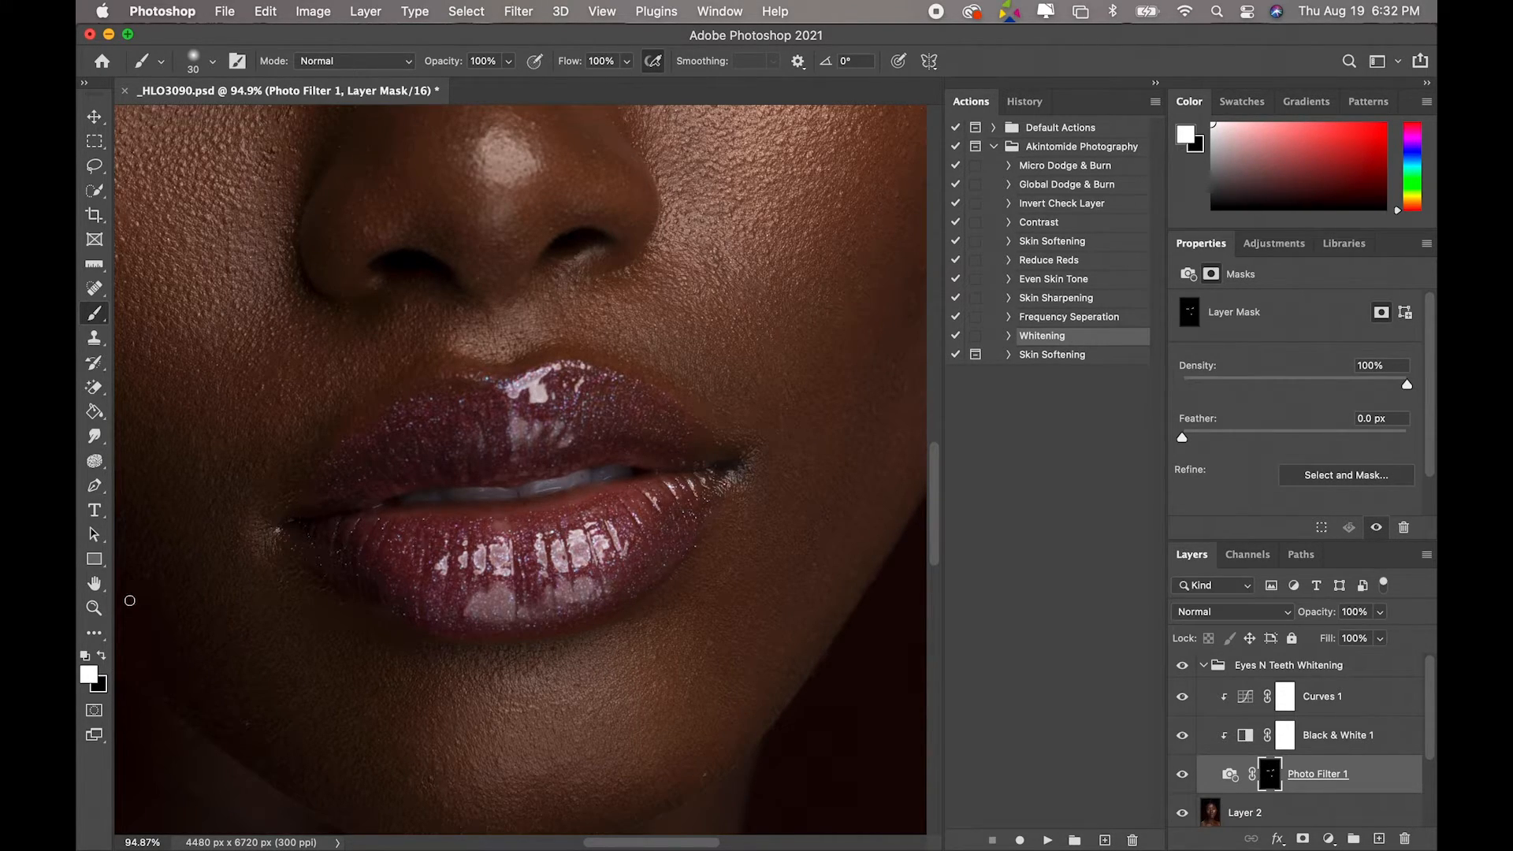
pyautogui.click(94, 608)
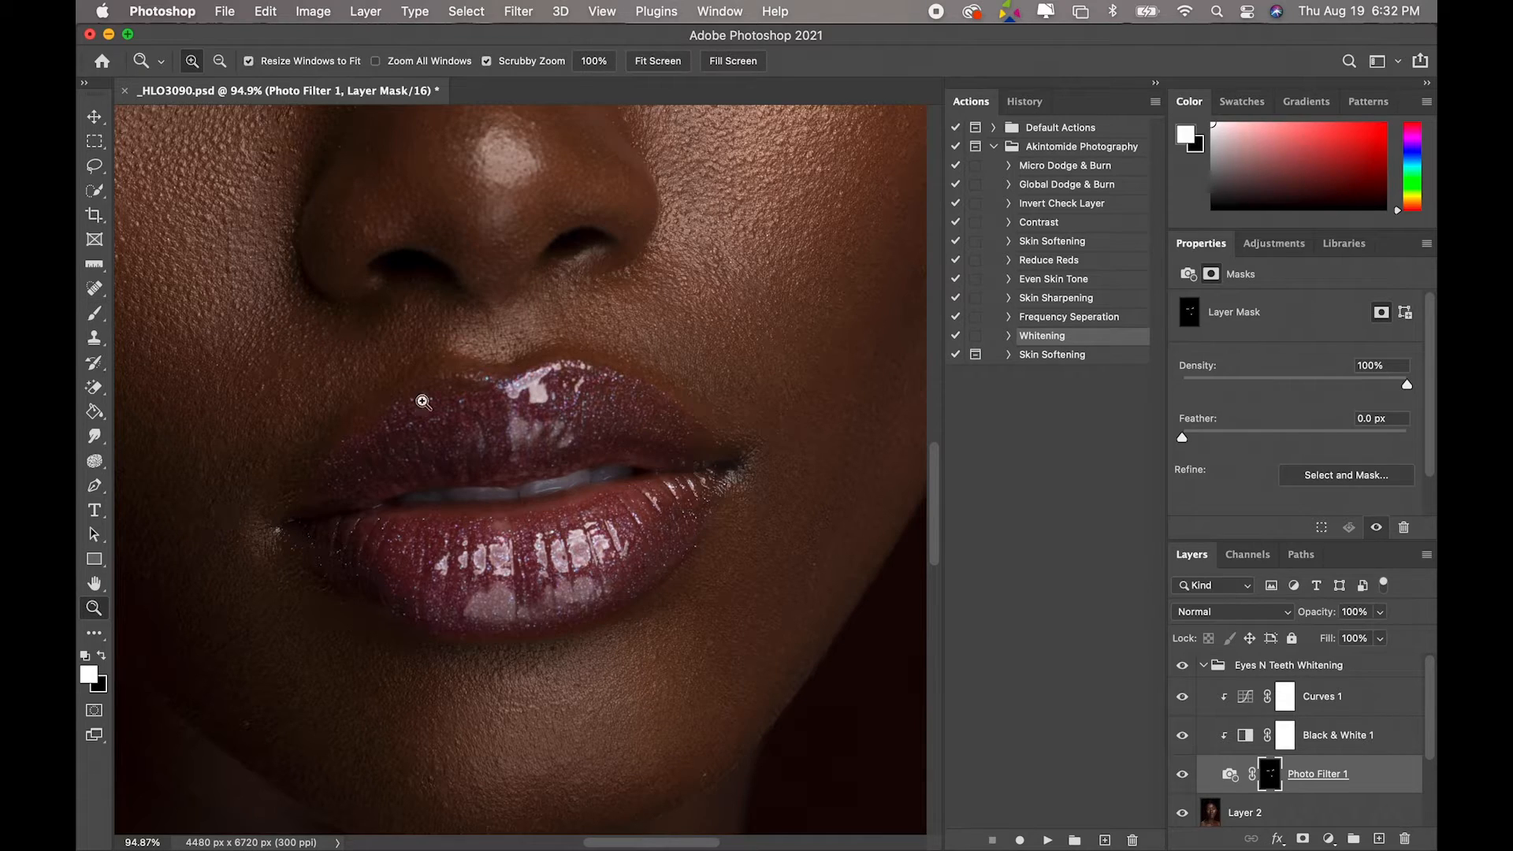
pyautogui.click(667, 63)
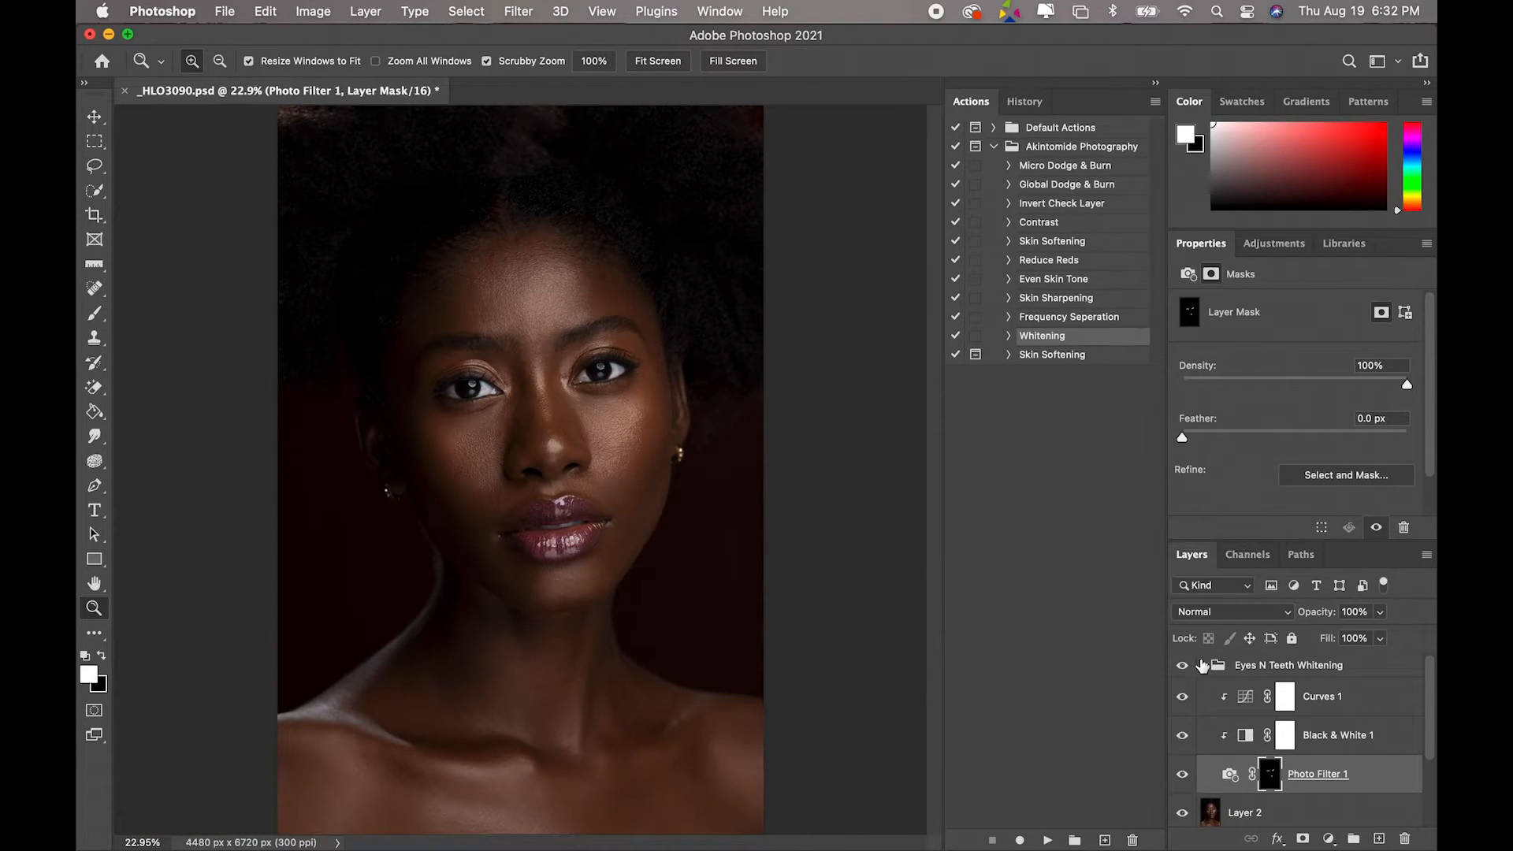
pyautogui.click(1207, 666)
pyautogui.click(1205, 664)
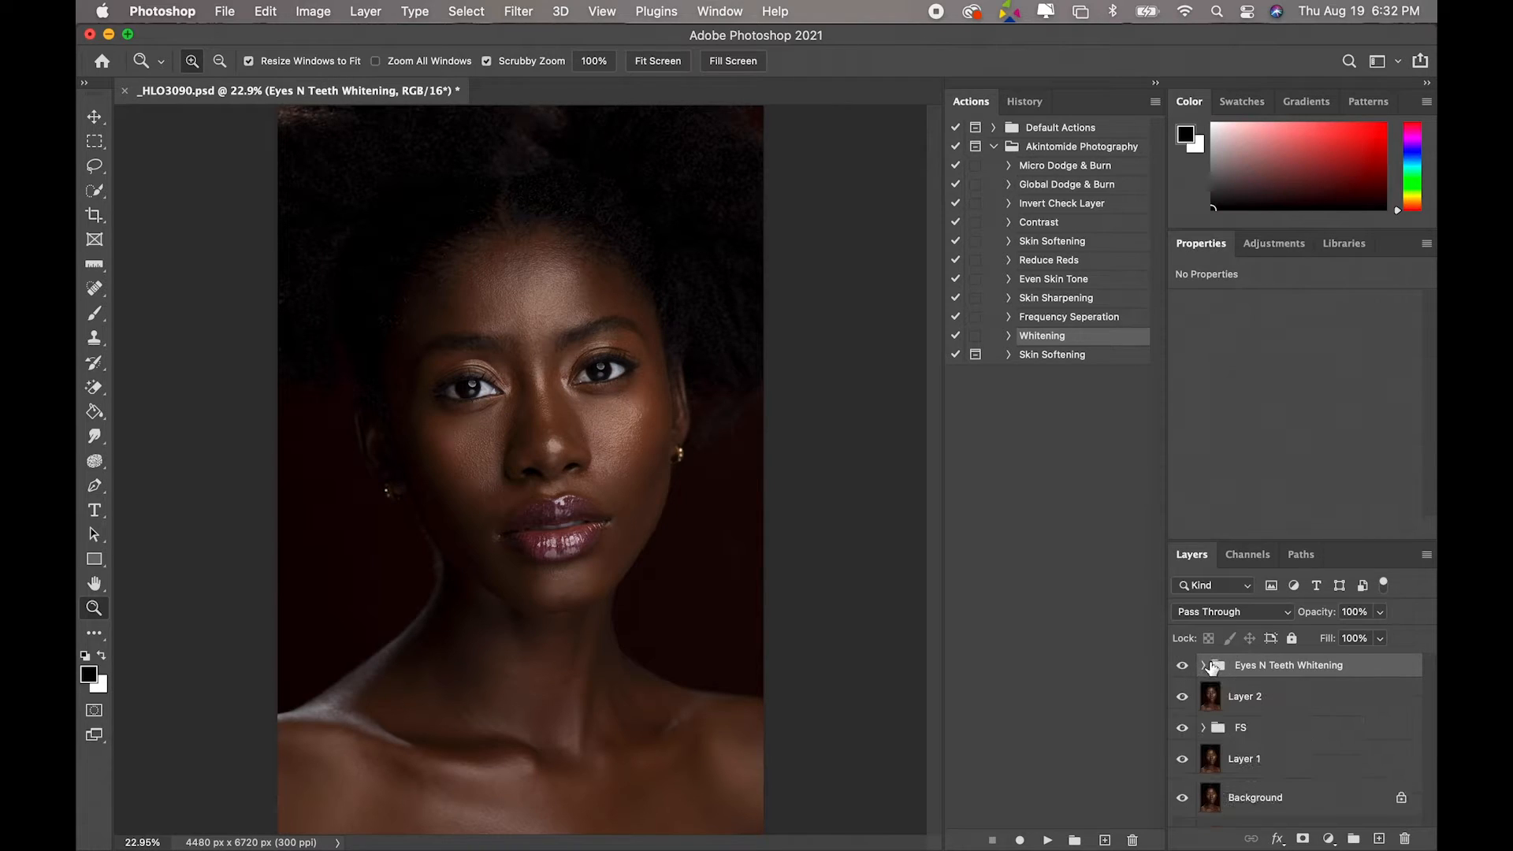
pyautogui.click(1384, 615)
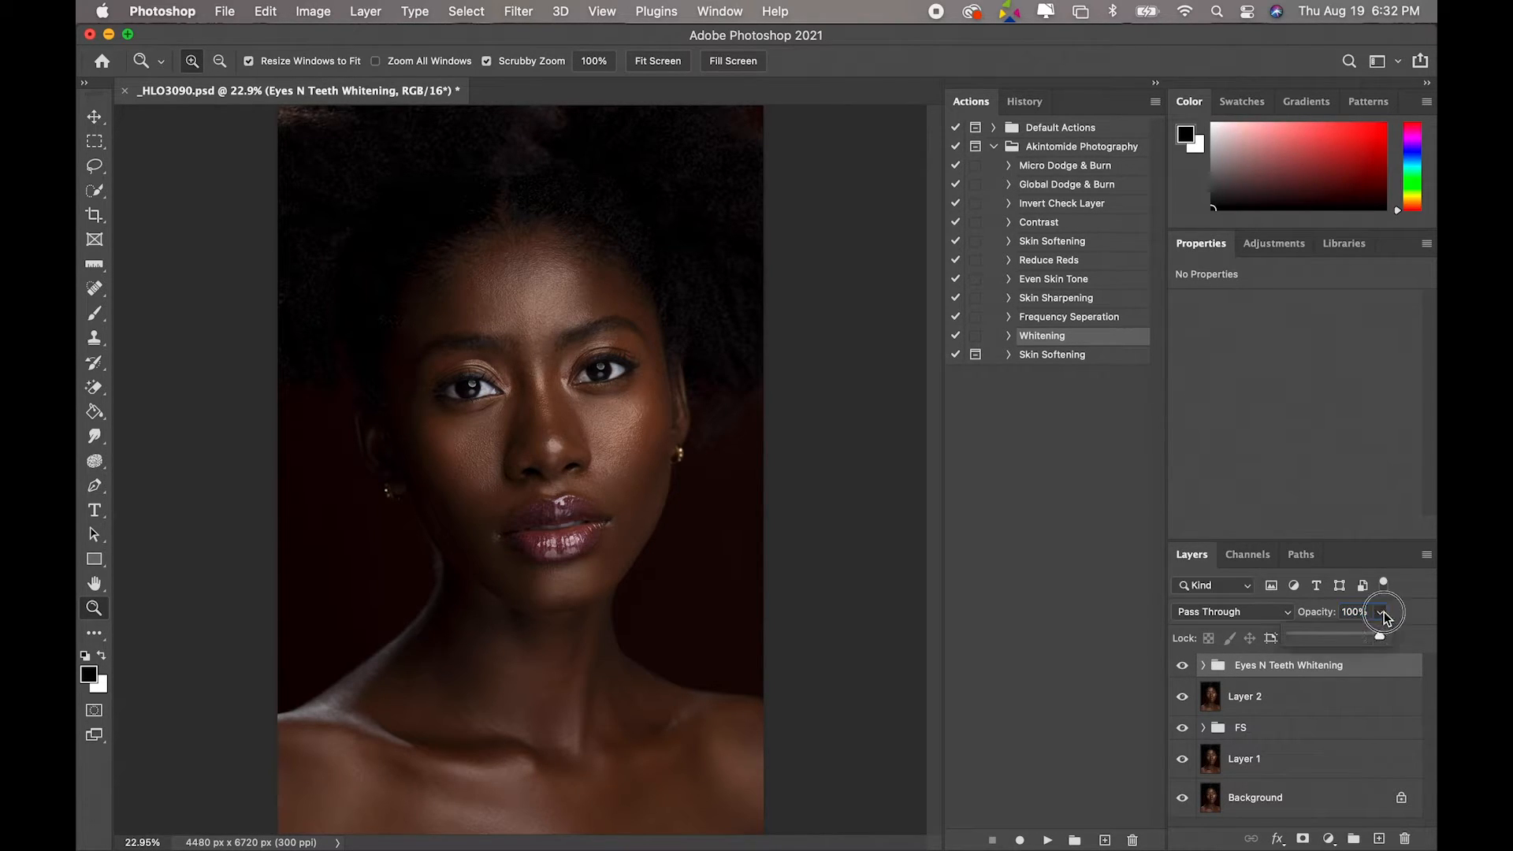
pyautogui.moveTo(1377, 637); pyautogui.dragTo(1346, 643)
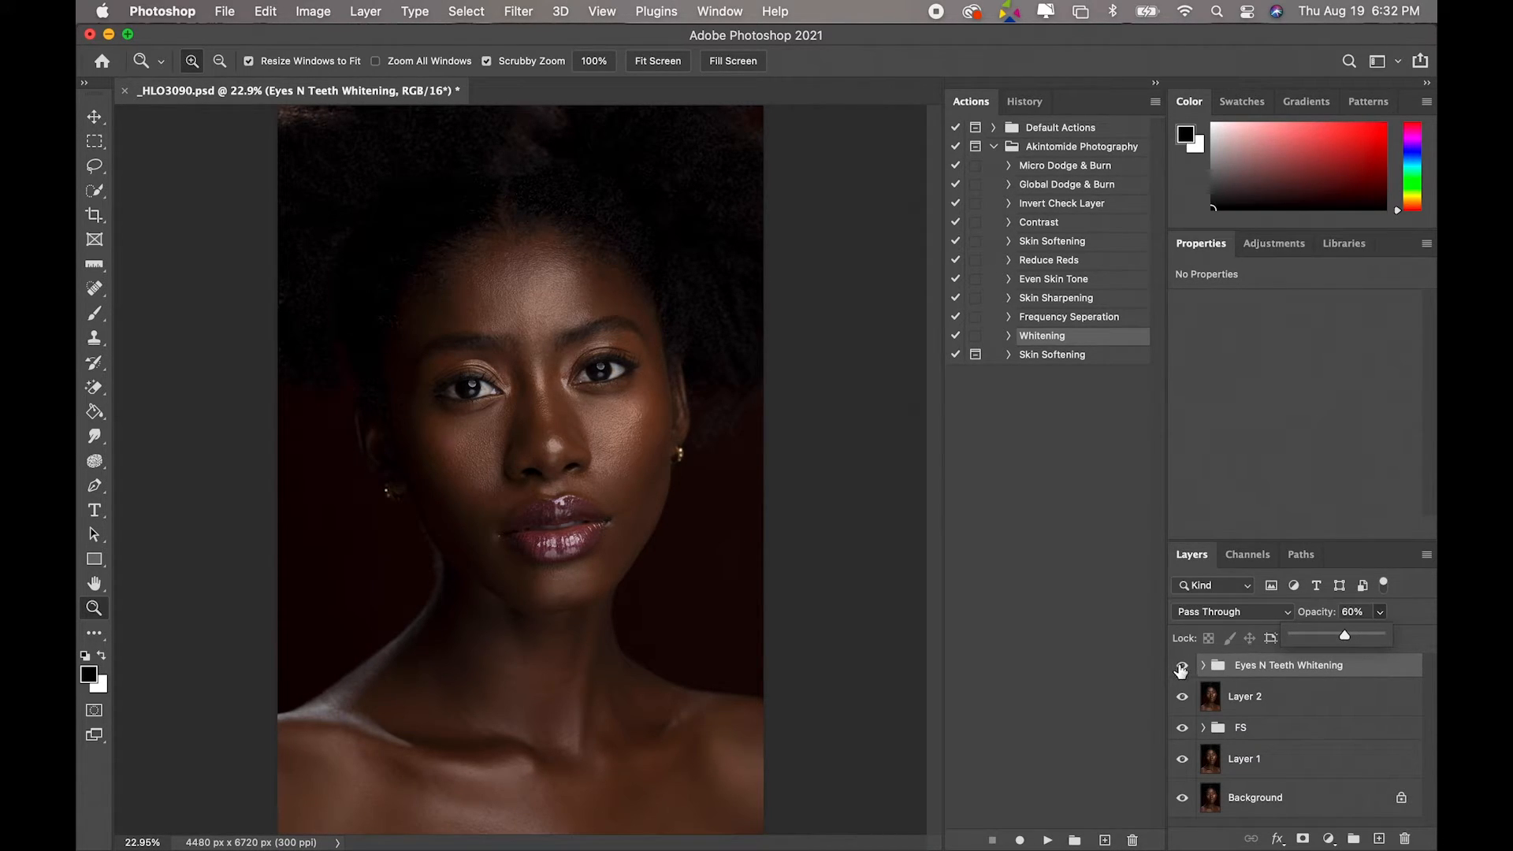
# - Compare the portrait with the Eyes N Teeth Whitening group hidden and shown
pyautogui.click(1182, 666)
pyautogui.click(1184, 666)
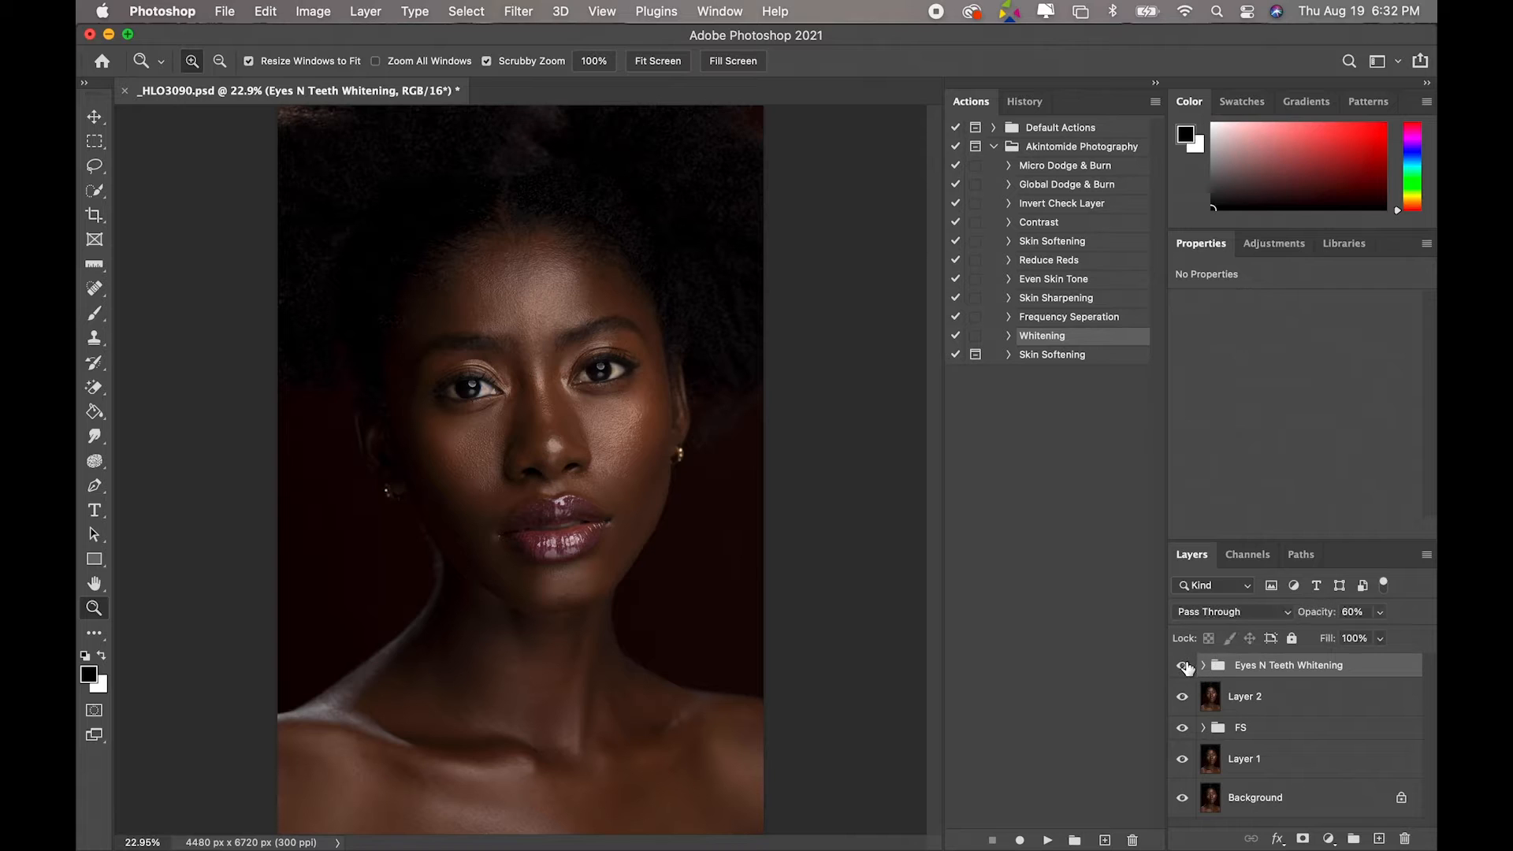
pyautogui.click(1184, 666)
pyautogui.click(1184, 667)
# - Run the Global Dodge & Burn action and expand the resulting Global Dodge & Burn group
pyautogui.click(1072, 188)
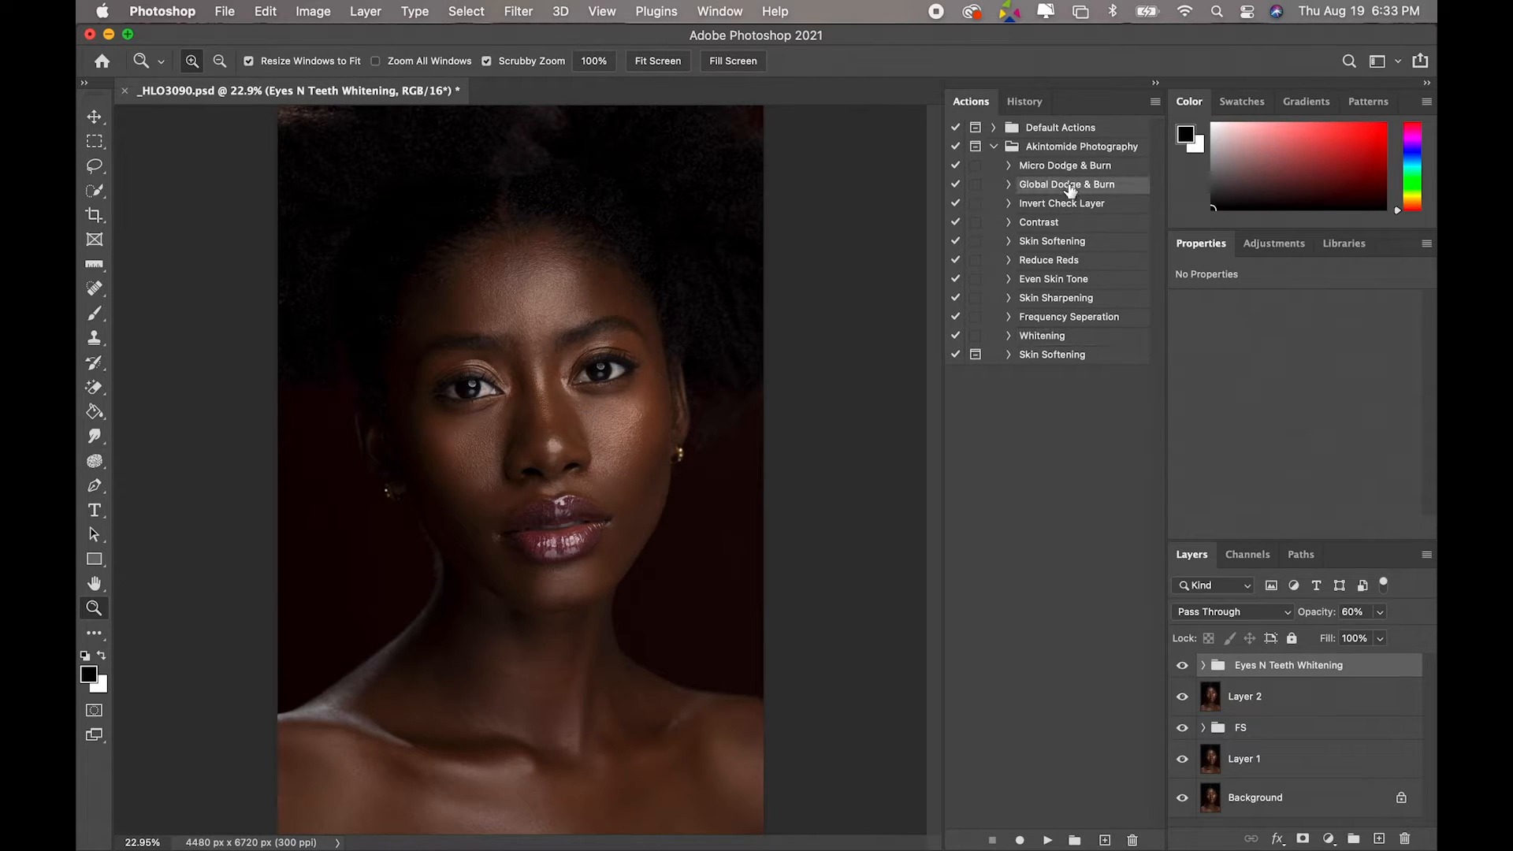
pyautogui.click(1047, 838)
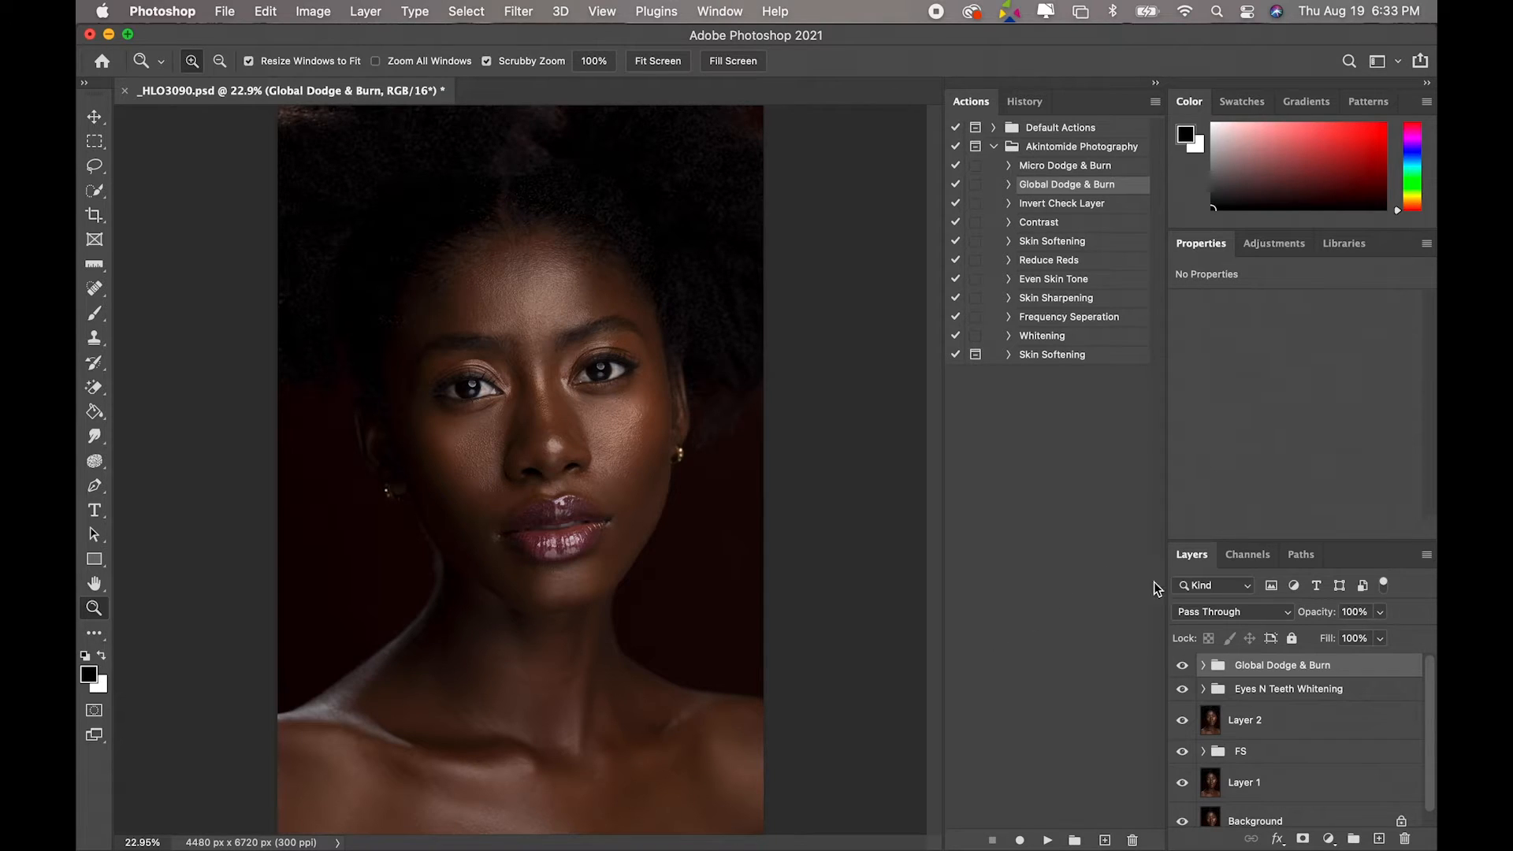
pyautogui.click(1203, 666)
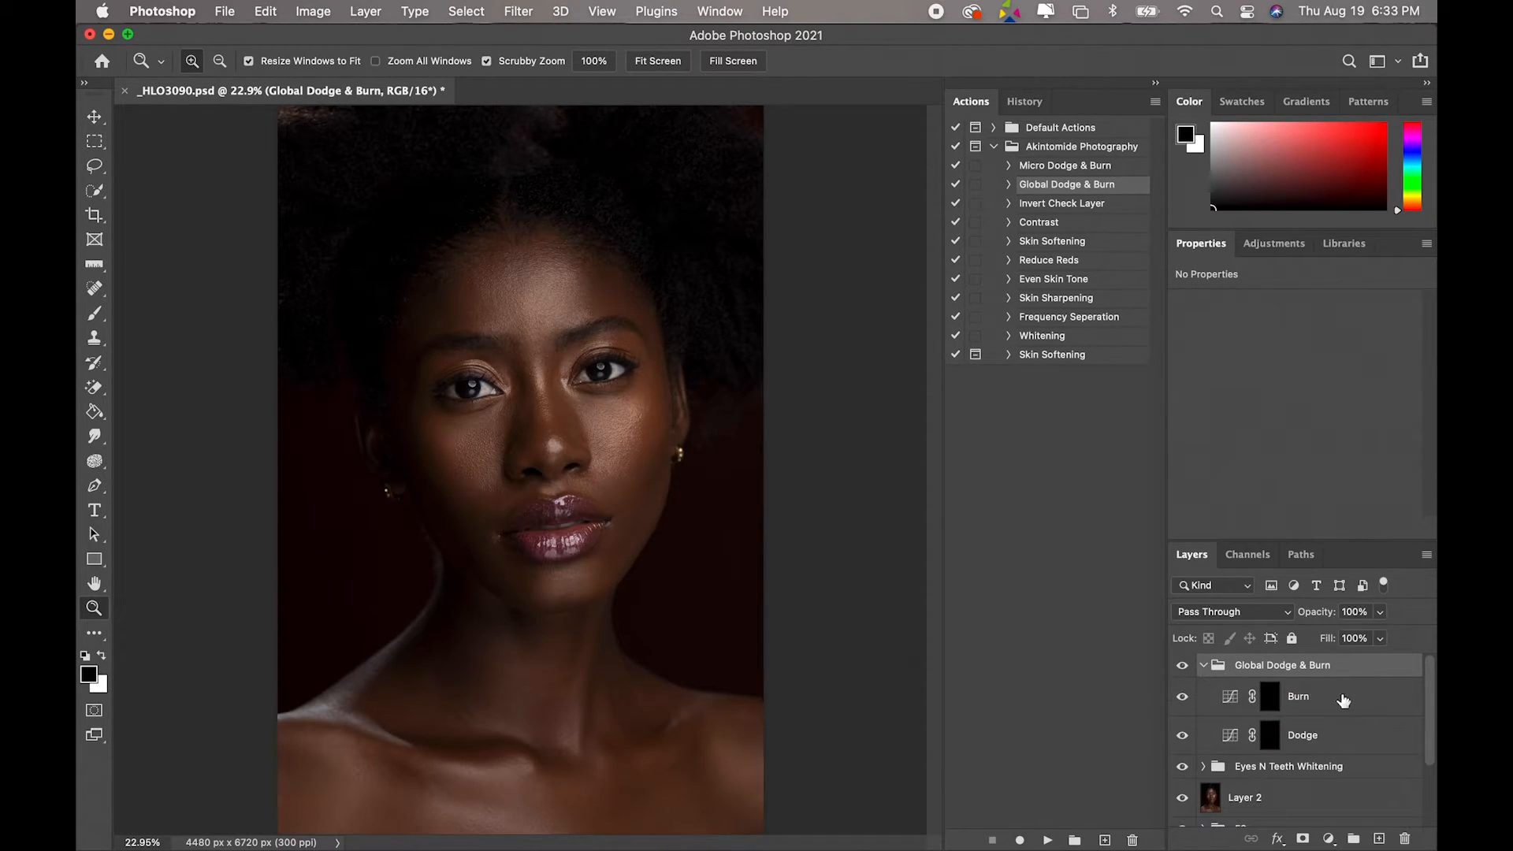
# - Hide the Eyes N Teeth Whitening group, Layer 2, the FS group and Layer 1
pyautogui.scroll(-2, 1423, 709)
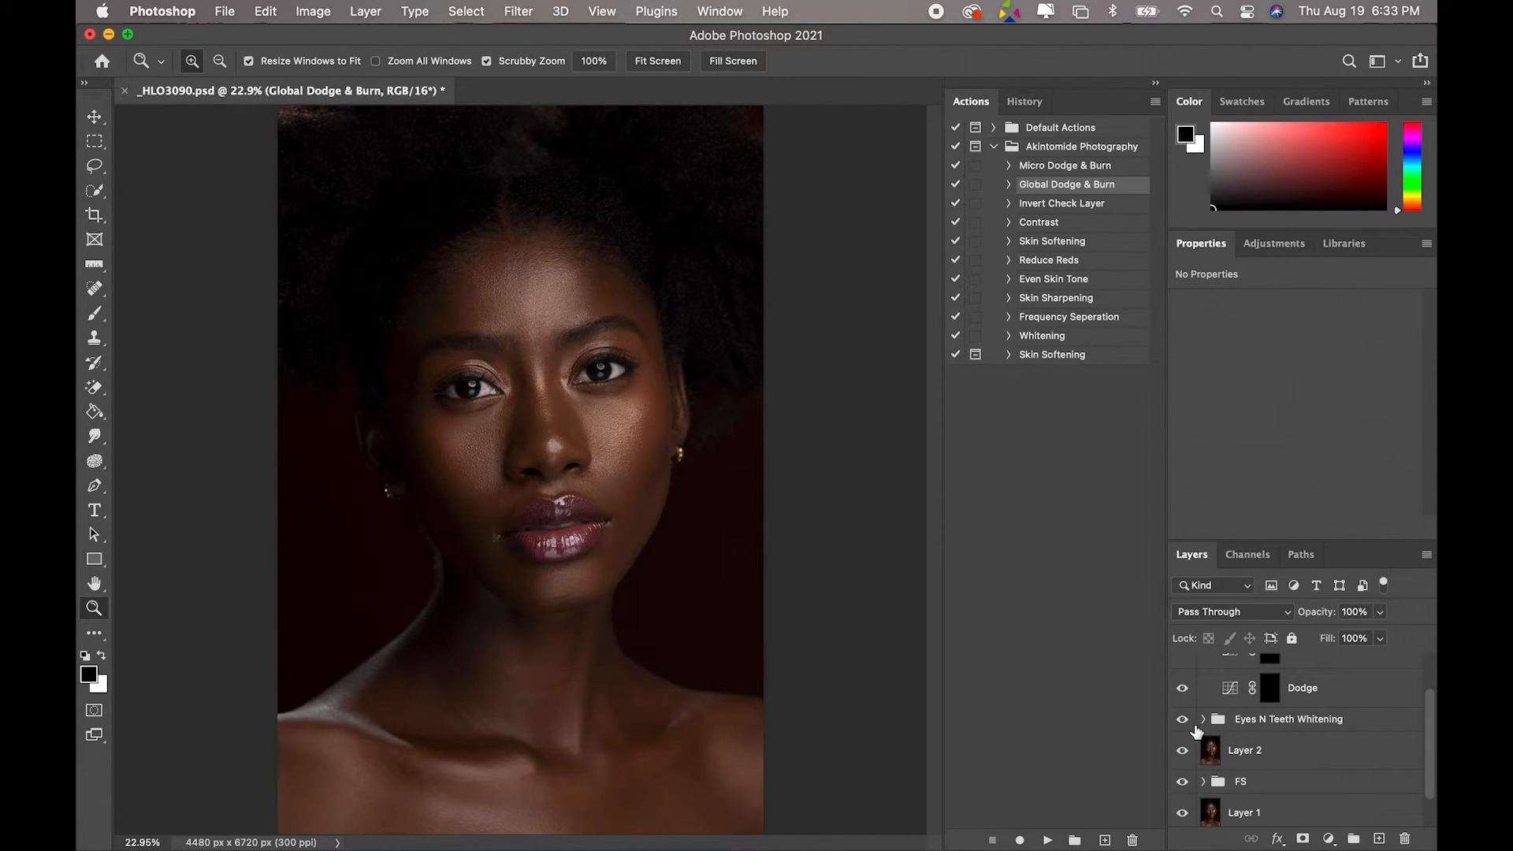
pyautogui.click(1183, 750)
pyautogui.click(1181, 812)
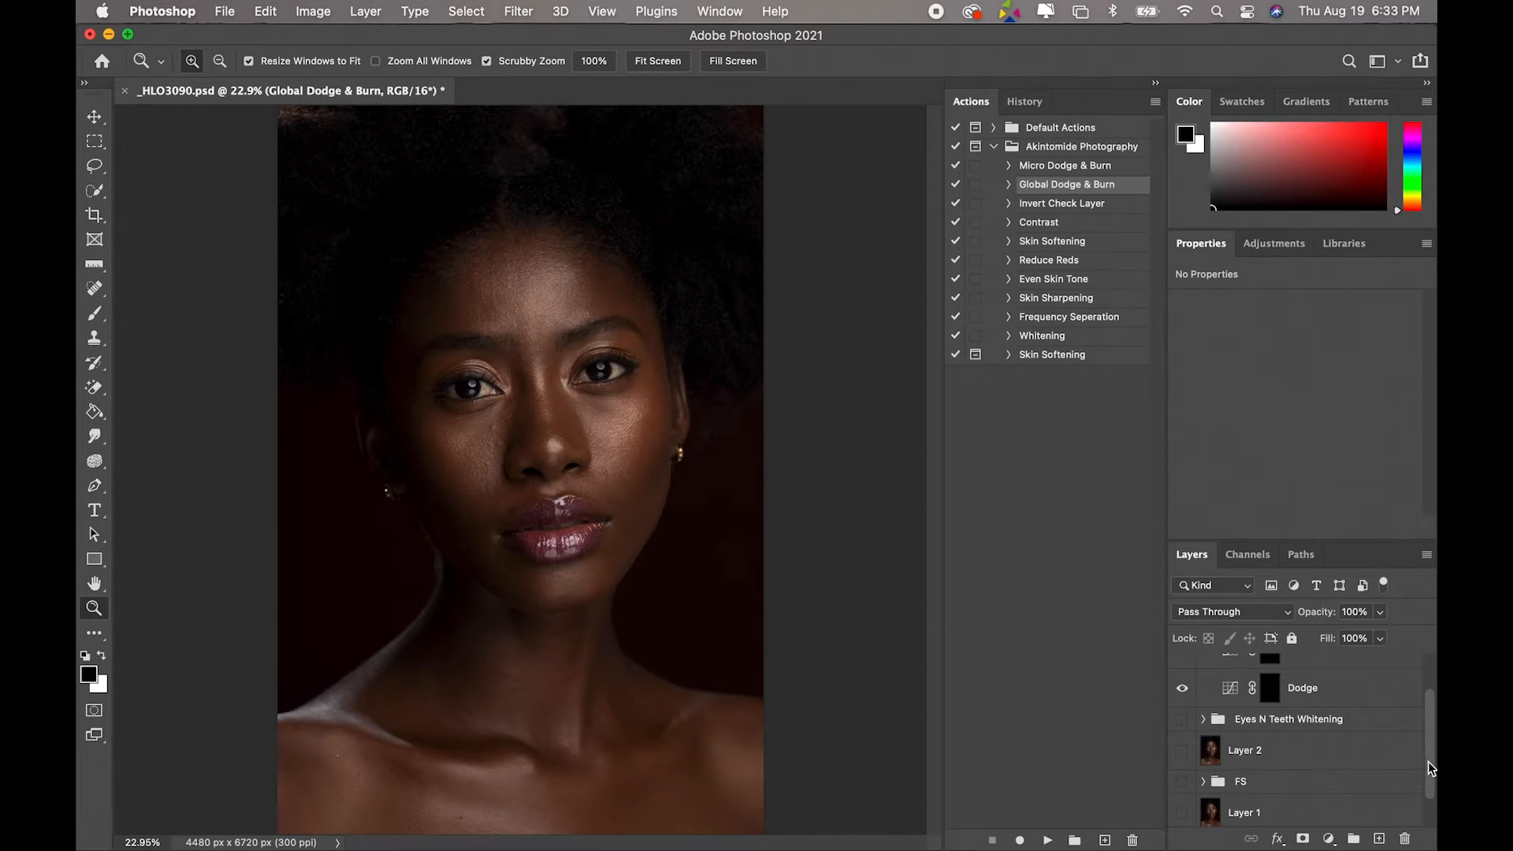
pyautogui.scroll(1, 1430, 756)
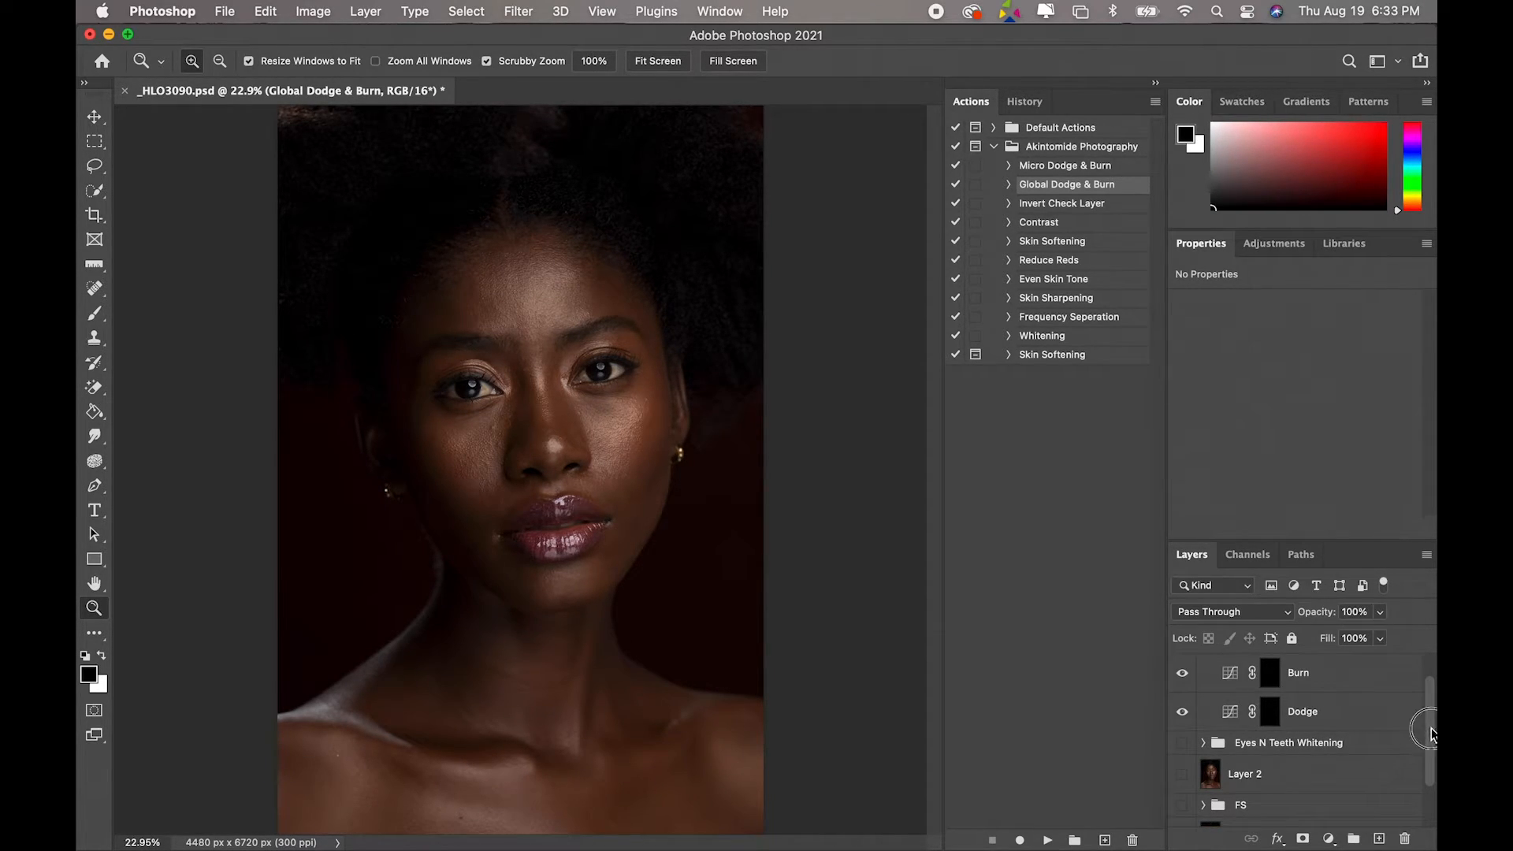
pyautogui.moveTo(1432, 734); pyautogui.dragTo(1432, 709)
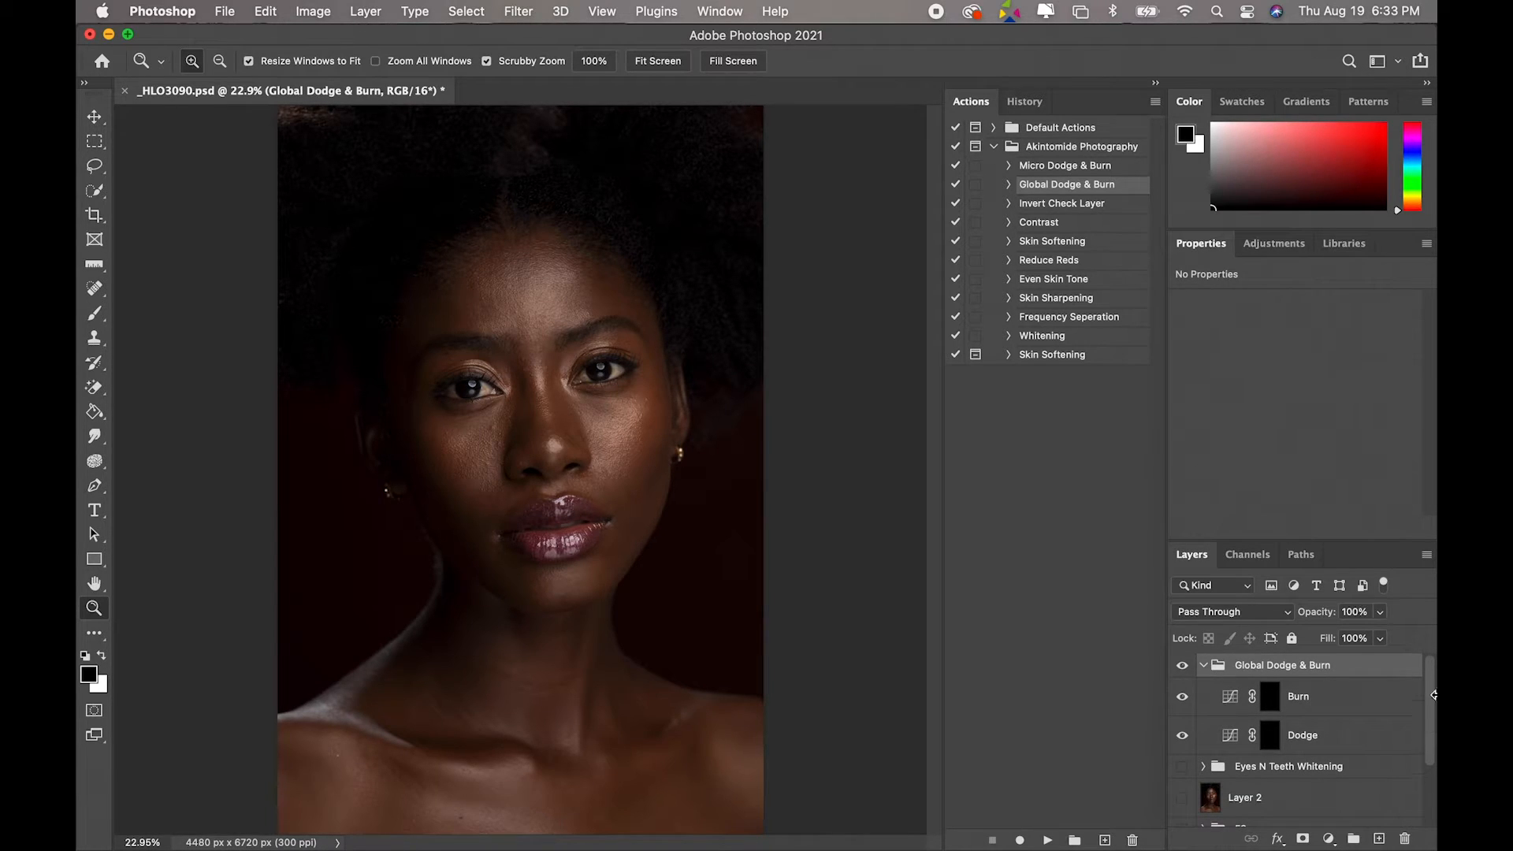
pyautogui.moveTo(1427, 709)
pyautogui.mouseDown()
pyautogui.moveTo(1416, 769)
pyautogui.moveTo(1418, 709)
pyautogui.mouseUp()
# - Select the Dodge layer mask and set up a soft Brush at 4% flow, 492 px size
pyautogui.click(1315, 734)
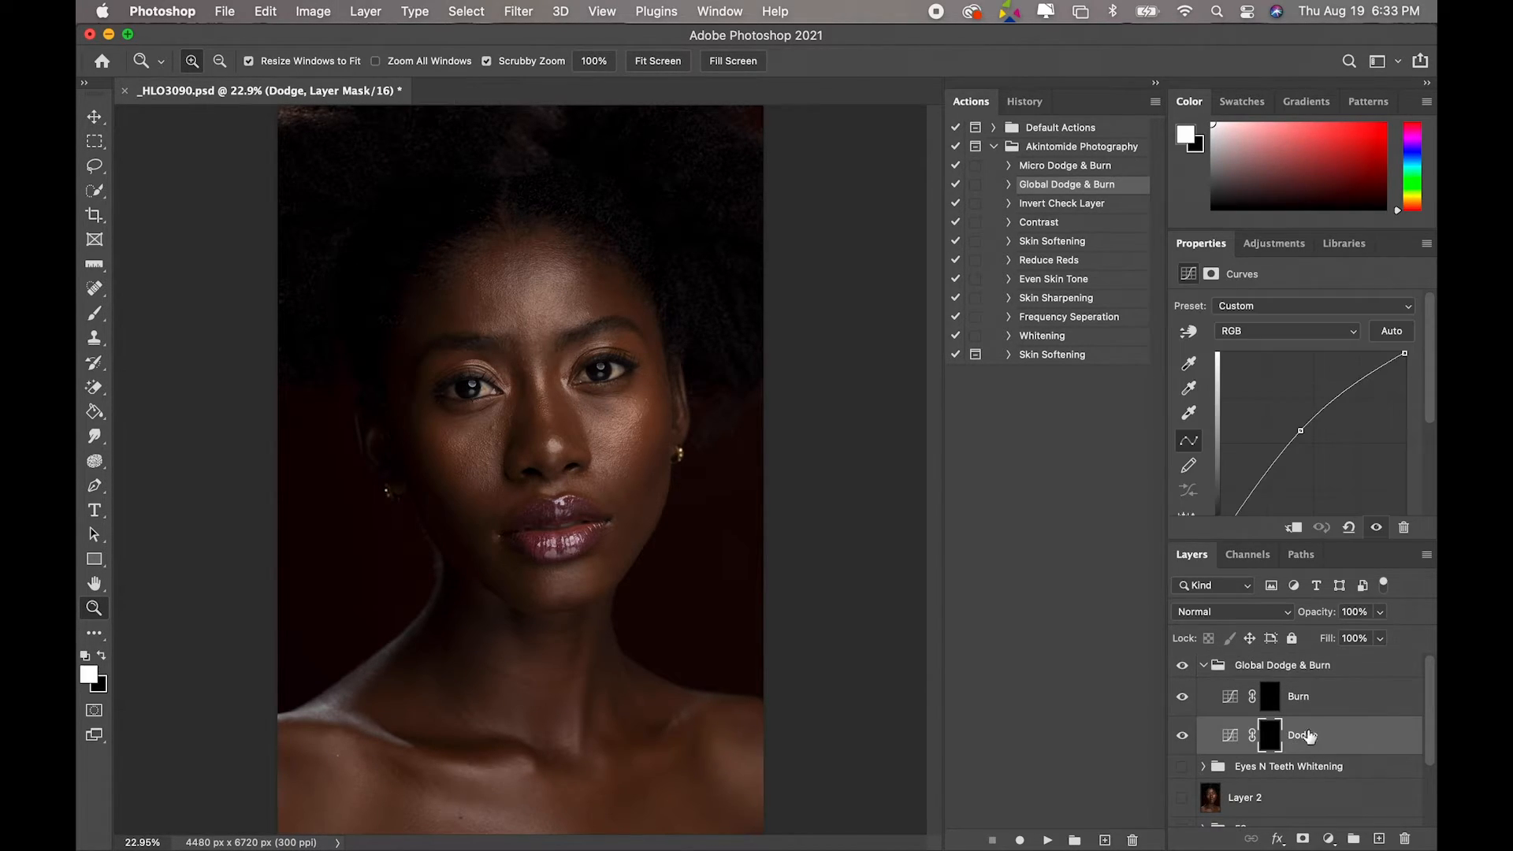
pyautogui.click(95, 313)
pyautogui.click(626, 61)
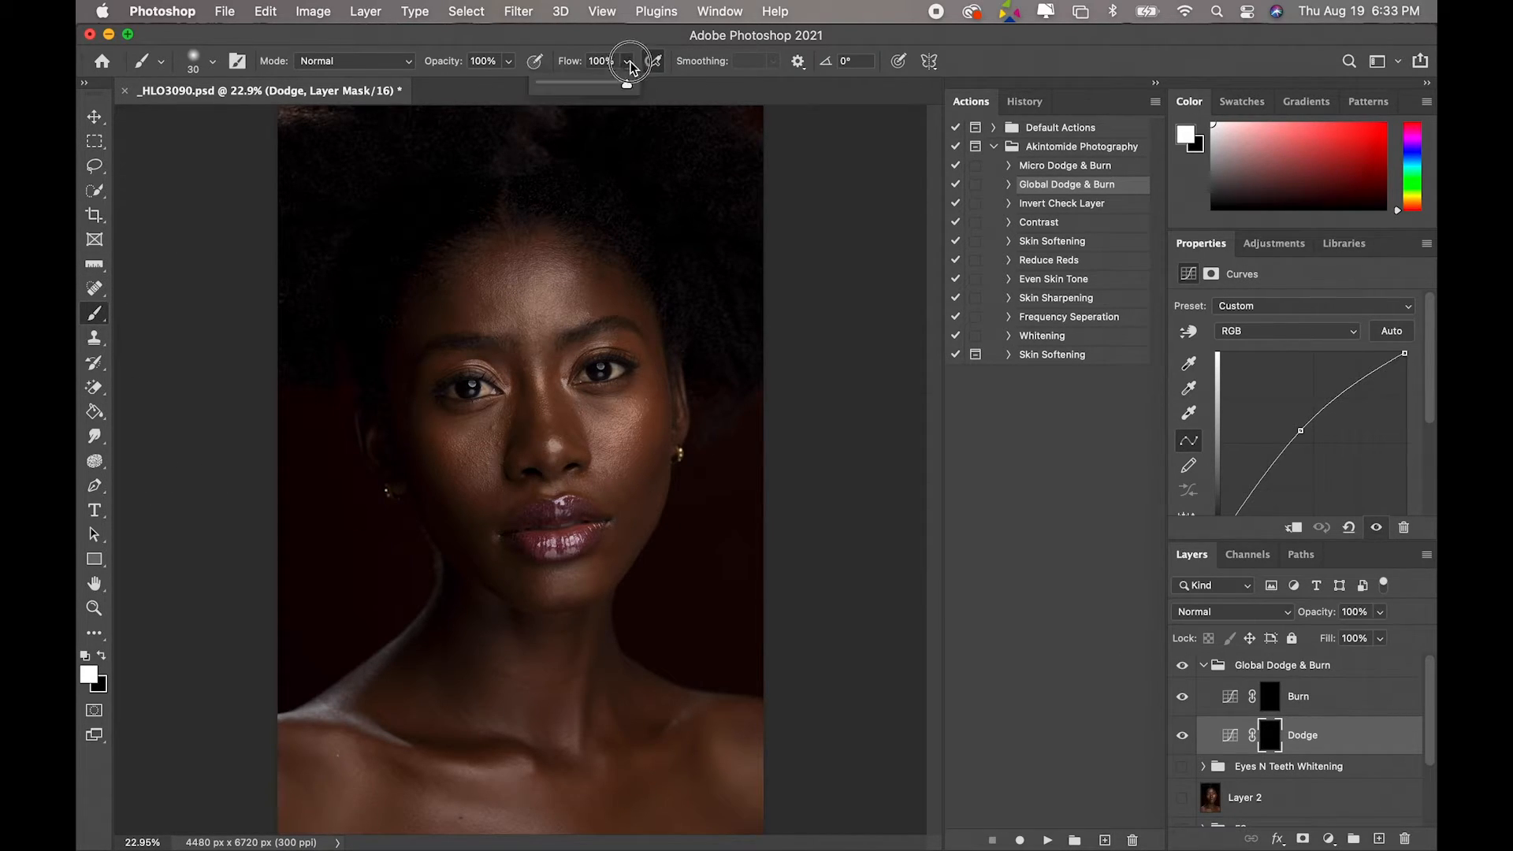
pyautogui.moveTo(631, 82); pyautogui.dragTo(538, 96)
pyautogui.rightClick(611, 496)
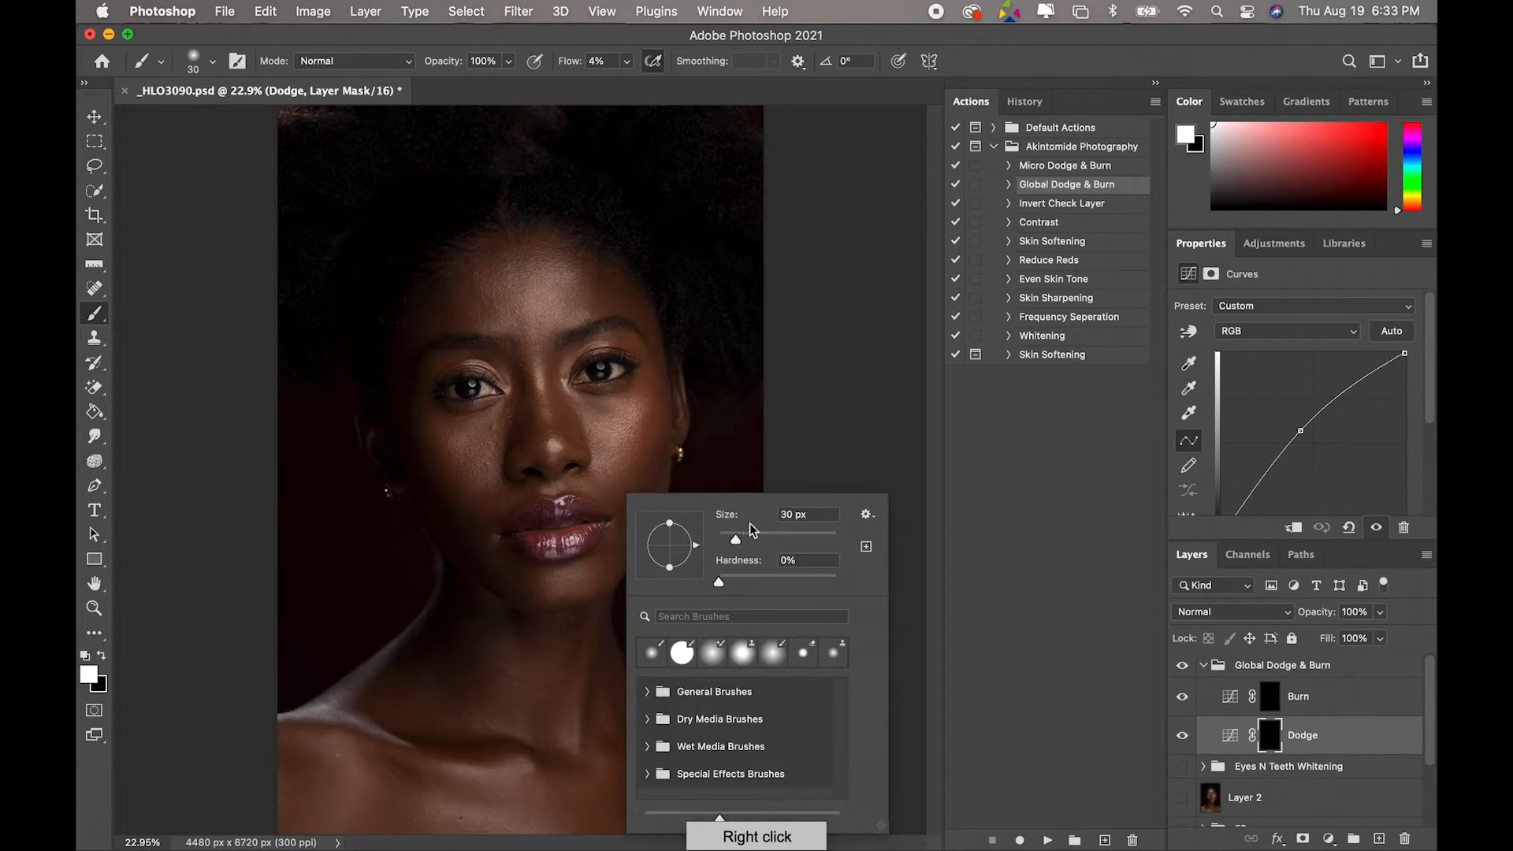
pyautogui.moveTo(761, 539); pyautogui.dragTo(837, 539)
pyautogui.click(824, 539)
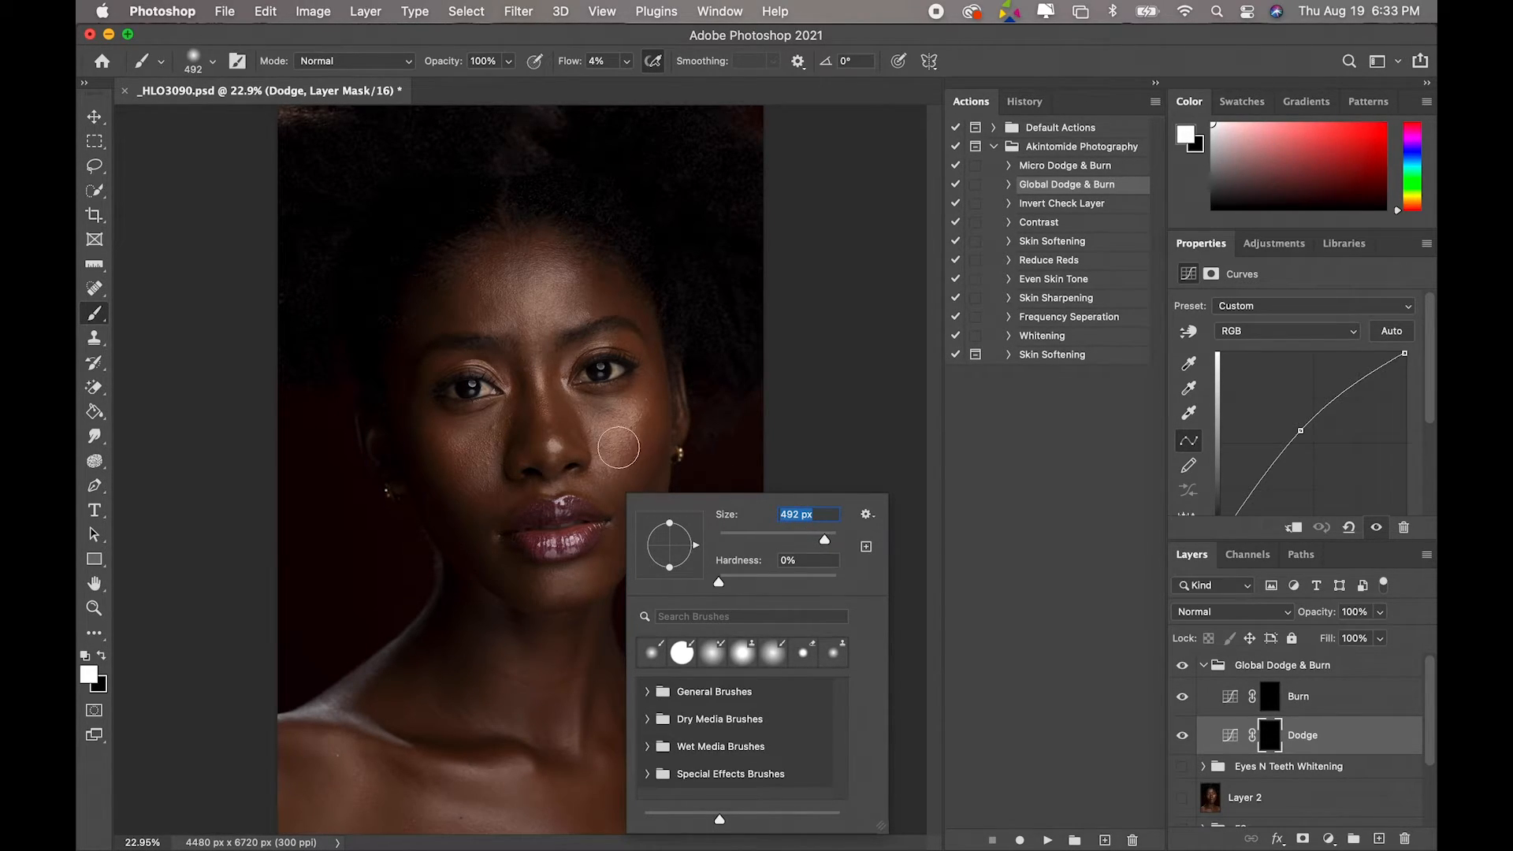
# - Paint white on the Dodge mask over both cheeks and the forehead, and down the nose bridge with a smaller brush
pyautogui.moveTo(614, 438); pyautogui.dragTo(631, 423)
pyautogui.moveTo(470, 461)
pyautogui.mouseDown()
pyautogui.moveTo(473, 439)
pyautogui.moveTo(465, 449)
pyautogui.mouseUp()
pyautogui.moveTo(489, 298)
pyautogui.mouseDown()
pyautogui.moveTo(564, 288)
pyautogui.moveTo(548, 310)
pyautogui.moveTo(538, 280)
pyautogui.moveTo(523, 293)
pyautogui.moveTo(539, 323)
pyautogui.mouseUp()
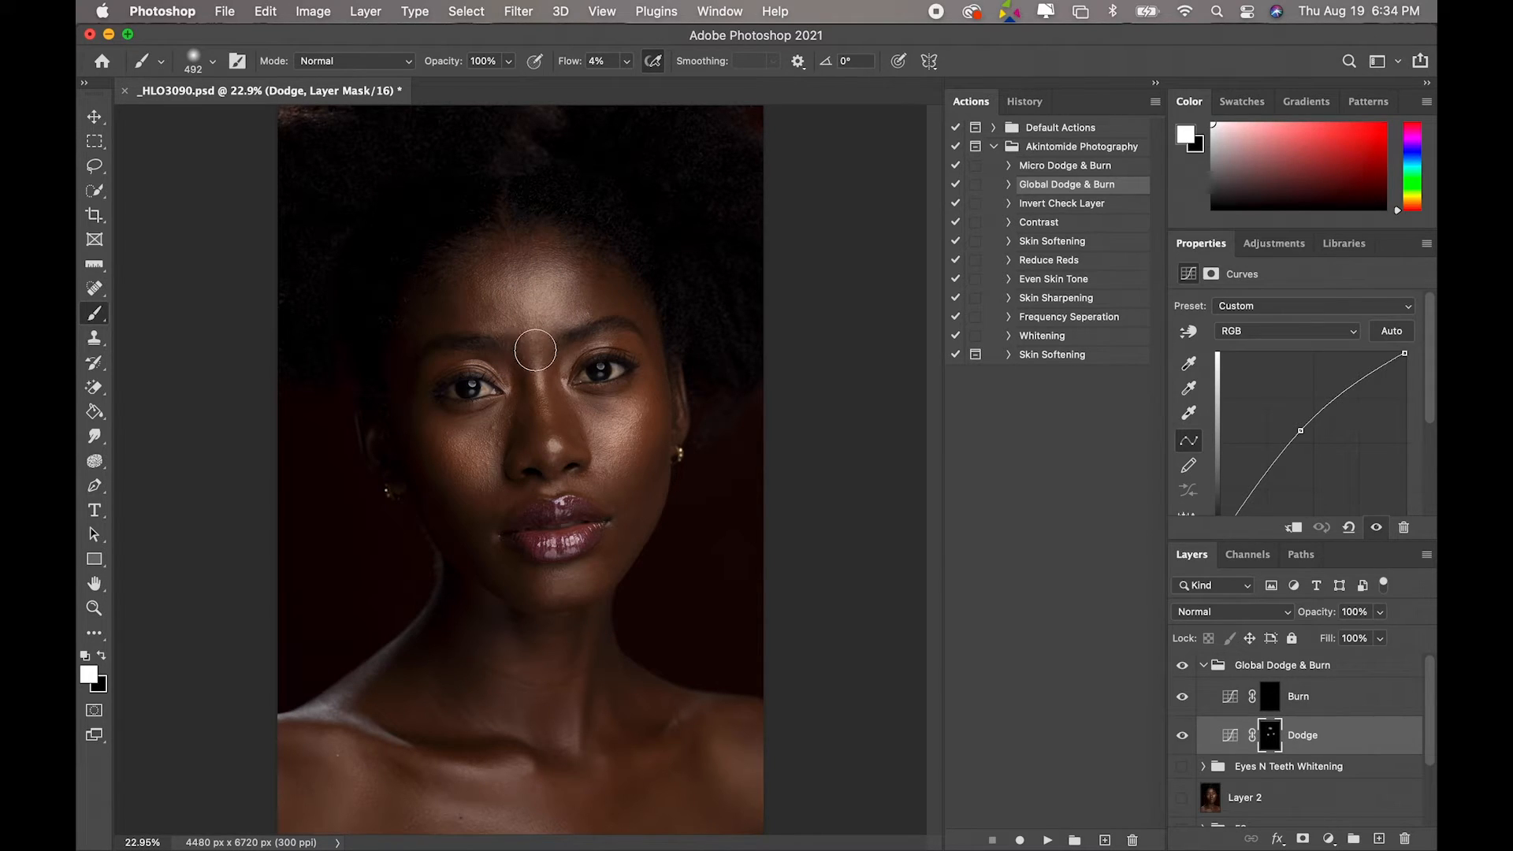
pyautogui.press('[')
pyautogui.press('[')
pyautogui.press('[')
pyautogui.press('[')
pyautogui.moveTo(537, 363); pyautogui.dragTo(549, 457)
# - Brighten the highlights along the collarbones and upper chest on the Dodge mask with a brush of about 300 px
pyautogui.press('[')
pyautogui.press(']')
pyautogui.press(']')
pyautogui.press(']')
pyautogui.press(']')
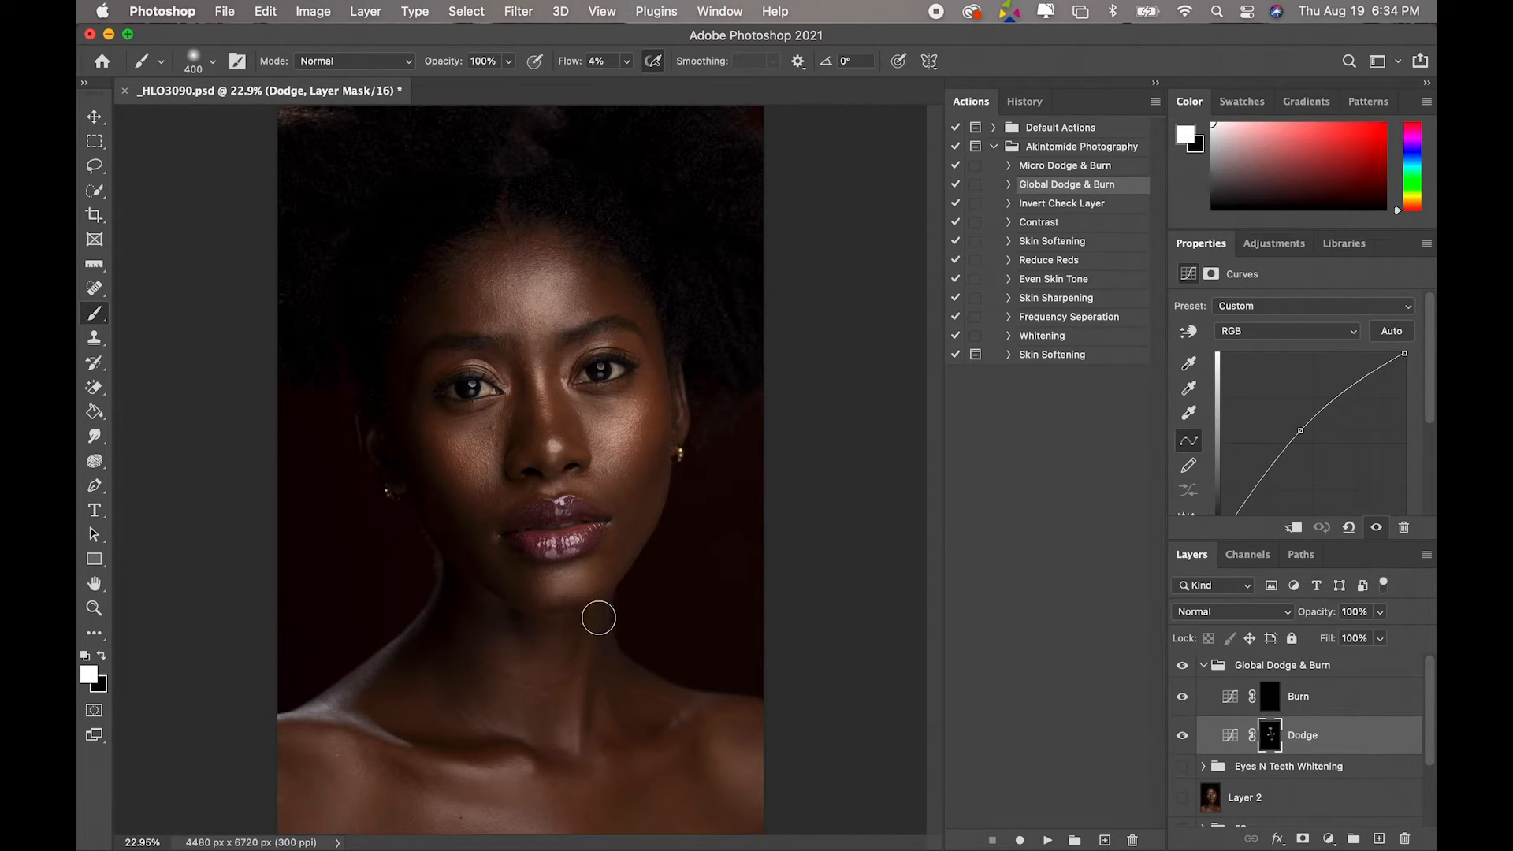
pyautogui.press('[')
pyautogui.press('[')
pyautogui.press('[')
pyautogui.press(']')
pyautogui.press(']')
pyautogui.click(516, 765)
pyautogui.press('[')
pyautogui.press('[')
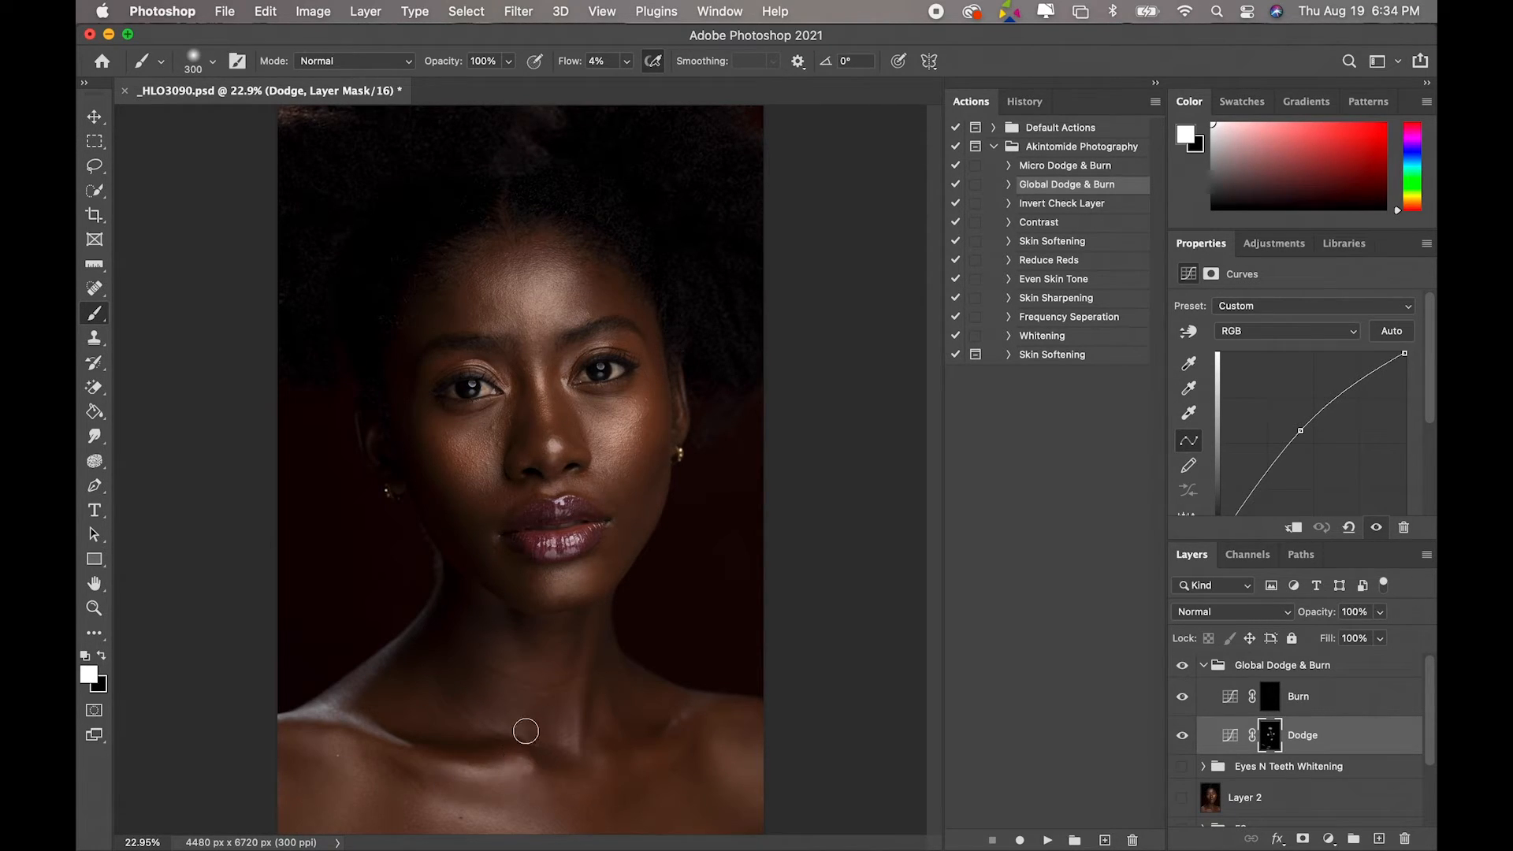
pyautogui.click(510, 726)
pyautogui.moveTo(568, 731)
pyautogui.mouseDown()
pyautogui.moveTo(739, 756)
pyautogui.moveTo(733, 771)
pyautogui.moveTo(765, 773)
pyautogui.moveTo(750, 766)
pyautogui.moveTo(768, 796)
pyautogui.mouseUp()
# - Paint the Burn mask around the outer edges of the face at 500 px, refining the temple area at 300 px
pyautogui.click(1296, 704)
pyautogui.press(']')
pyautogui.press(']')
pyautogui.moveTo(469, 316)
pyautogui.mouseDown()
pyautogui.moveTo(462, 300)
pyautogui.moveTo(415, 328)
pyautogui.moveTo(405, 389)
pyautogui.moveTo(431, 473)
pyautogui.moveTo(483, 533)
pyautogui.moveTo(655, 527)
pyautogui.moveTo(628, 517)
pyautogui.moveTo(675, 439)
pyautogui.moveTo(661, 412)
pyautogui.mouseUp()
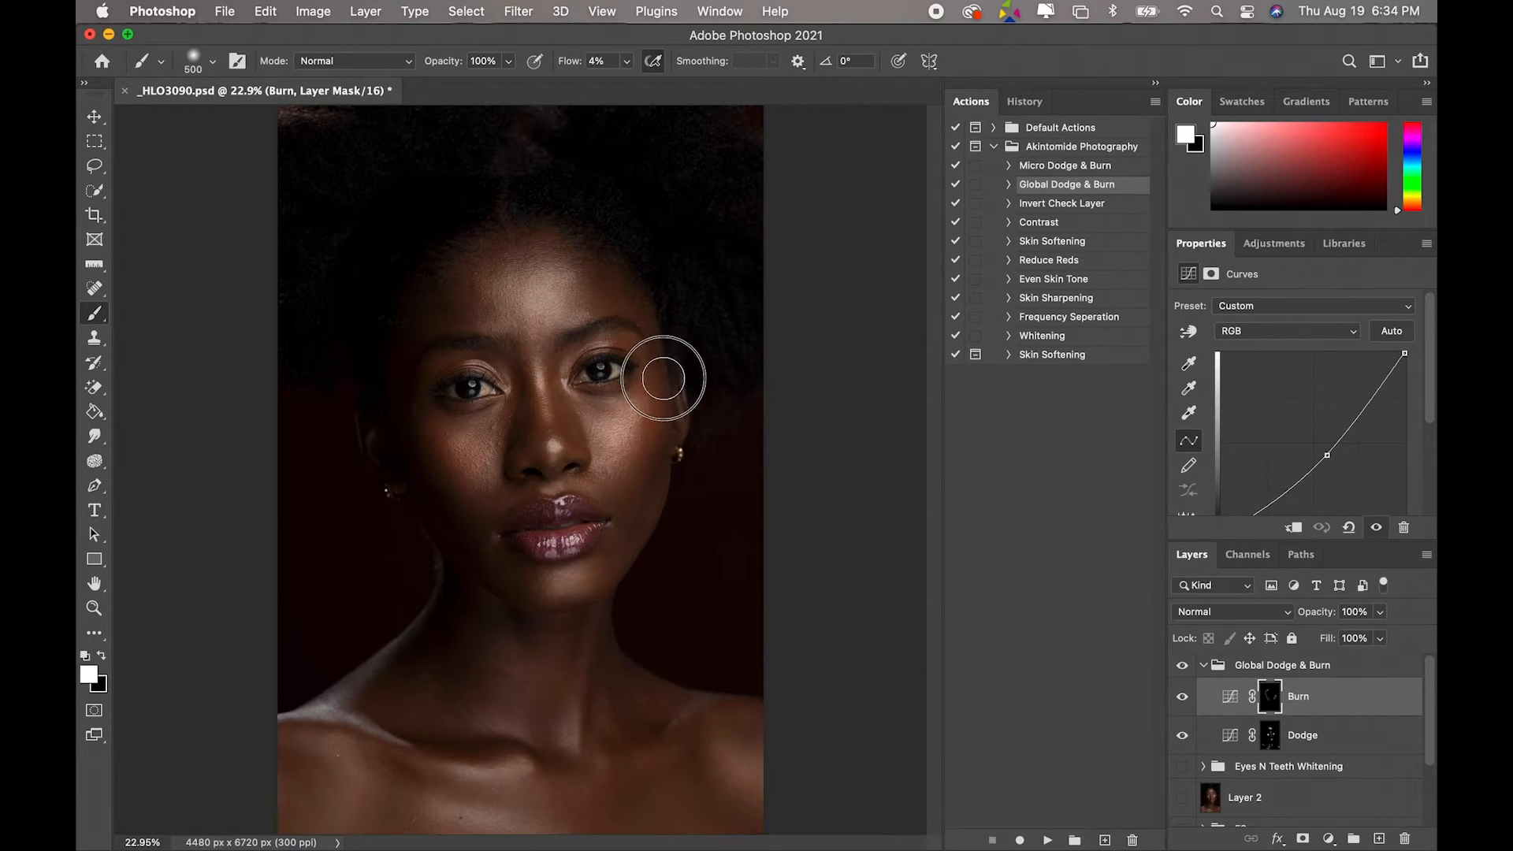
pyautogui.press('[')
pyautogui.press('[')
pyautogui.moveTo(655, 339)
pyautogui.mouseDown()
pyautogui.moveTo(605, 273)
pyautogui.moveTo(642, 377)
pyautogui.mouseUp()
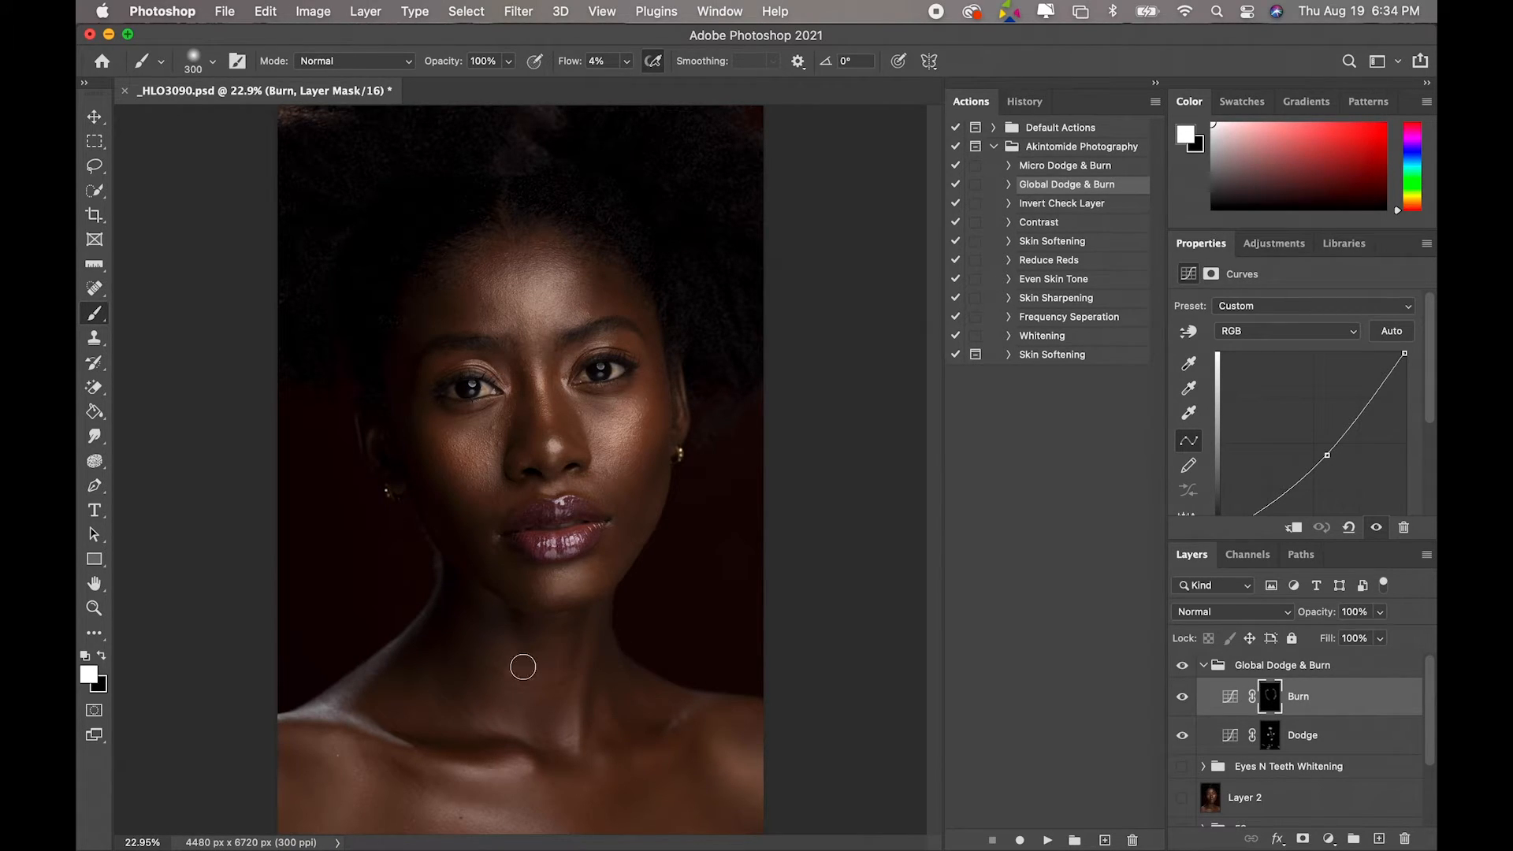
# - Darken the shadows around the collarbones, chest and shoulders on the Burn mask, varying the brush size, and undo the last stroke
pyautogui.press(']')
pyautogui.press(']')
pyautogui.press('[')
pyautogui.press('[')
pyautogui.press('[')
pyautogui.moveTo(583, 774); pyautogui.dragTo(574, 773)
pyautogui.press(']')
pyautogui.press(']')
pyautogui.press(']')
pyautogui.moveTo(699, 784)
pyautogui.mouseDown()
pyautogui.moveTo(659, 803)
pyautogui.moveTo(670, 784)
pyautogui.mouseUp()
pyautogui.moveTo(703, 726); pyautogui.dragTo(737, 720)
pyautogui.moveTo(311, 773); pyautogui.dragTo(310, 794)
pyautogui.press('super+z')
# - Collapse the Global Dodge & Burn group and show the hidden layers and groups beneath it again
pyautogui.click(1203, 665)
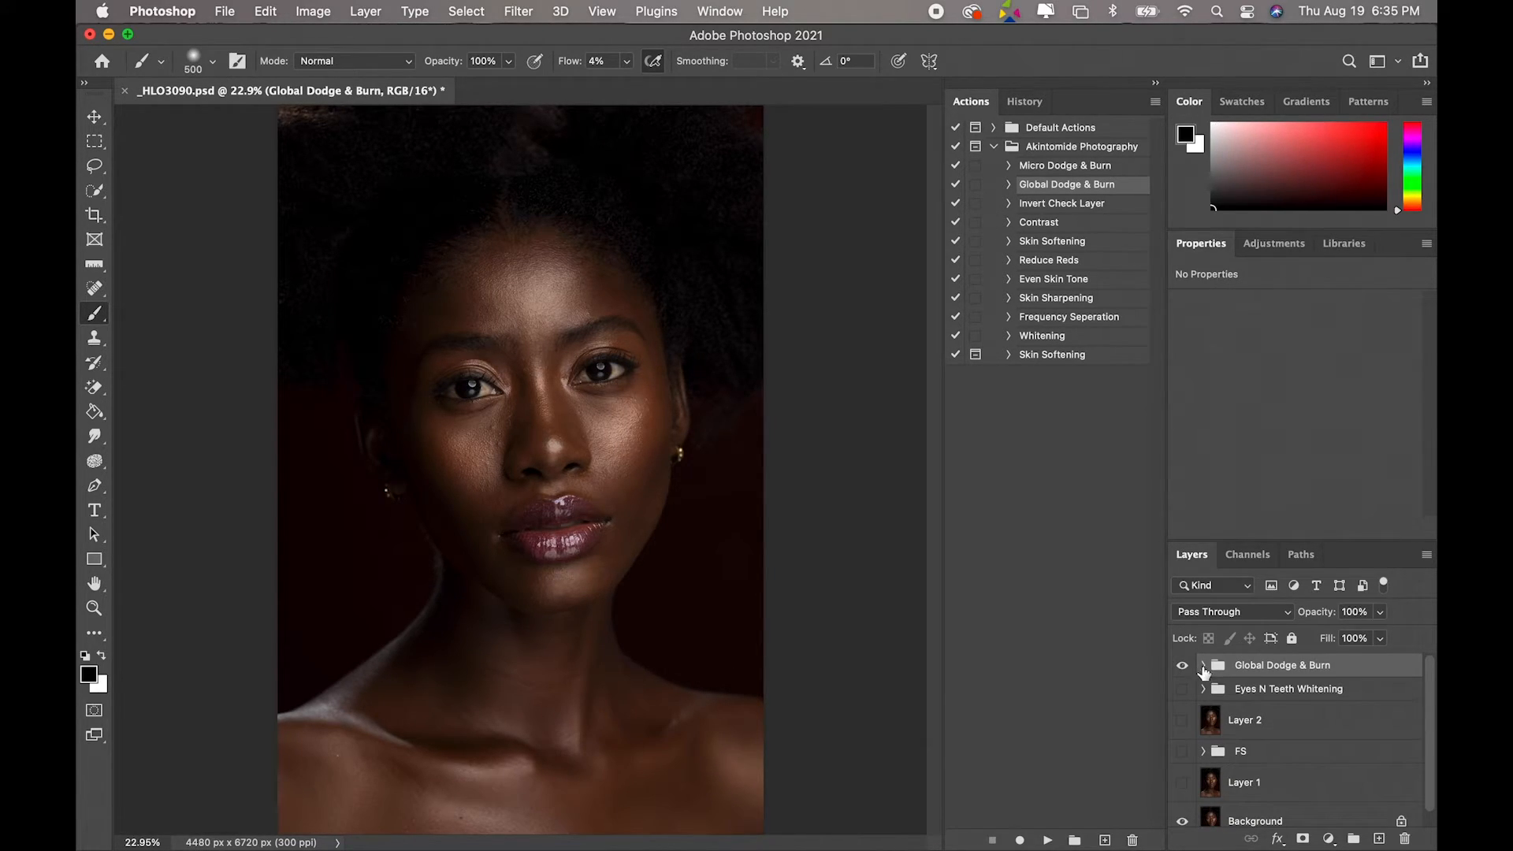
pyautogui.click(1182, 668)
pyautogui.click(1183, 720)
# - Compare the portrait with the Global Dodge & Burn group hidden and shown
pyautogui.click(1182, 666)
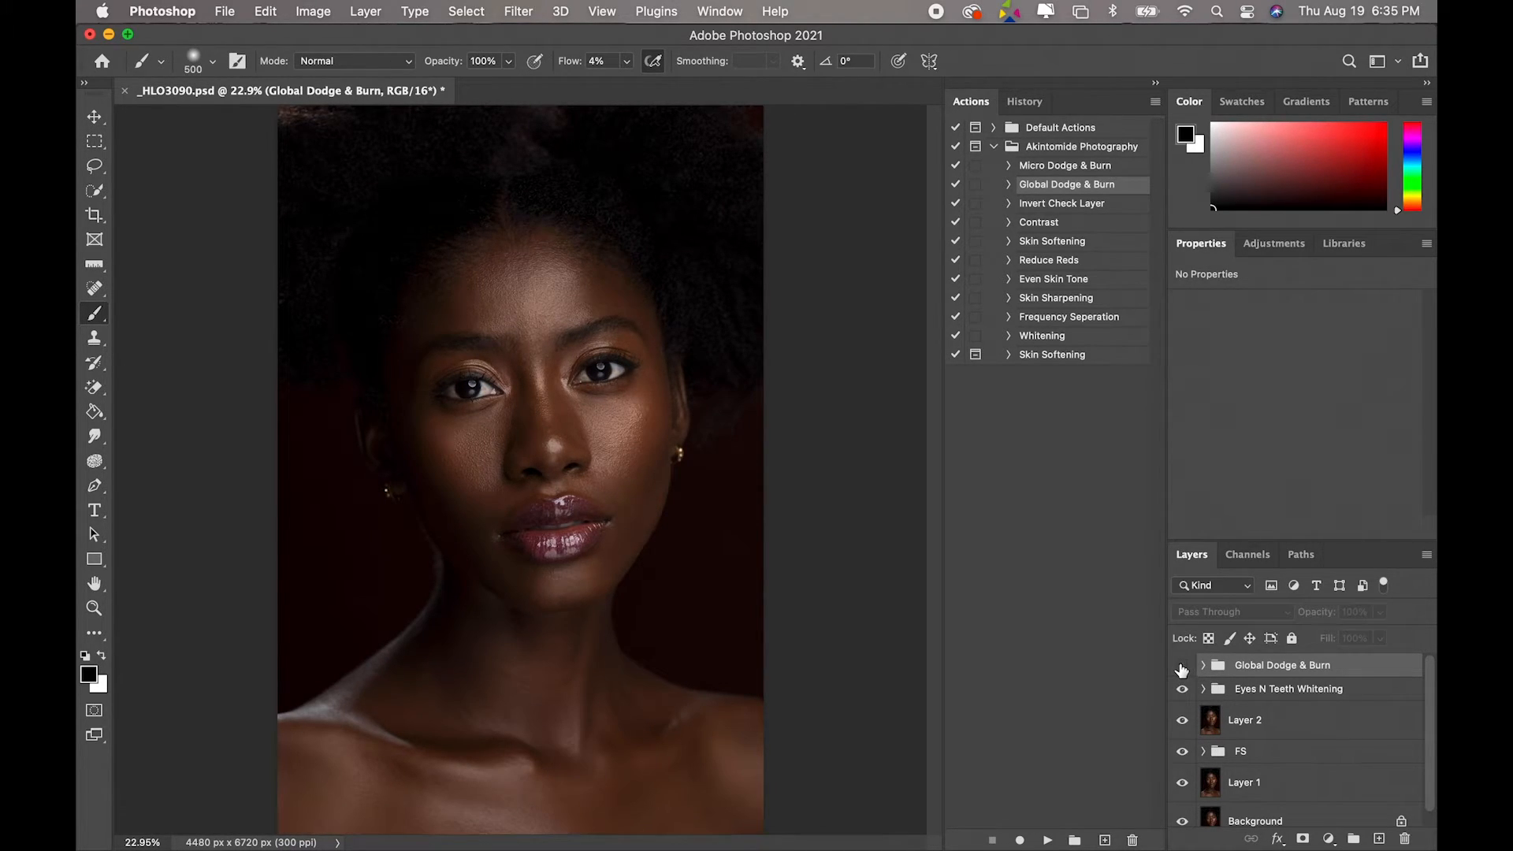
pyautogui.click(1182, 665)
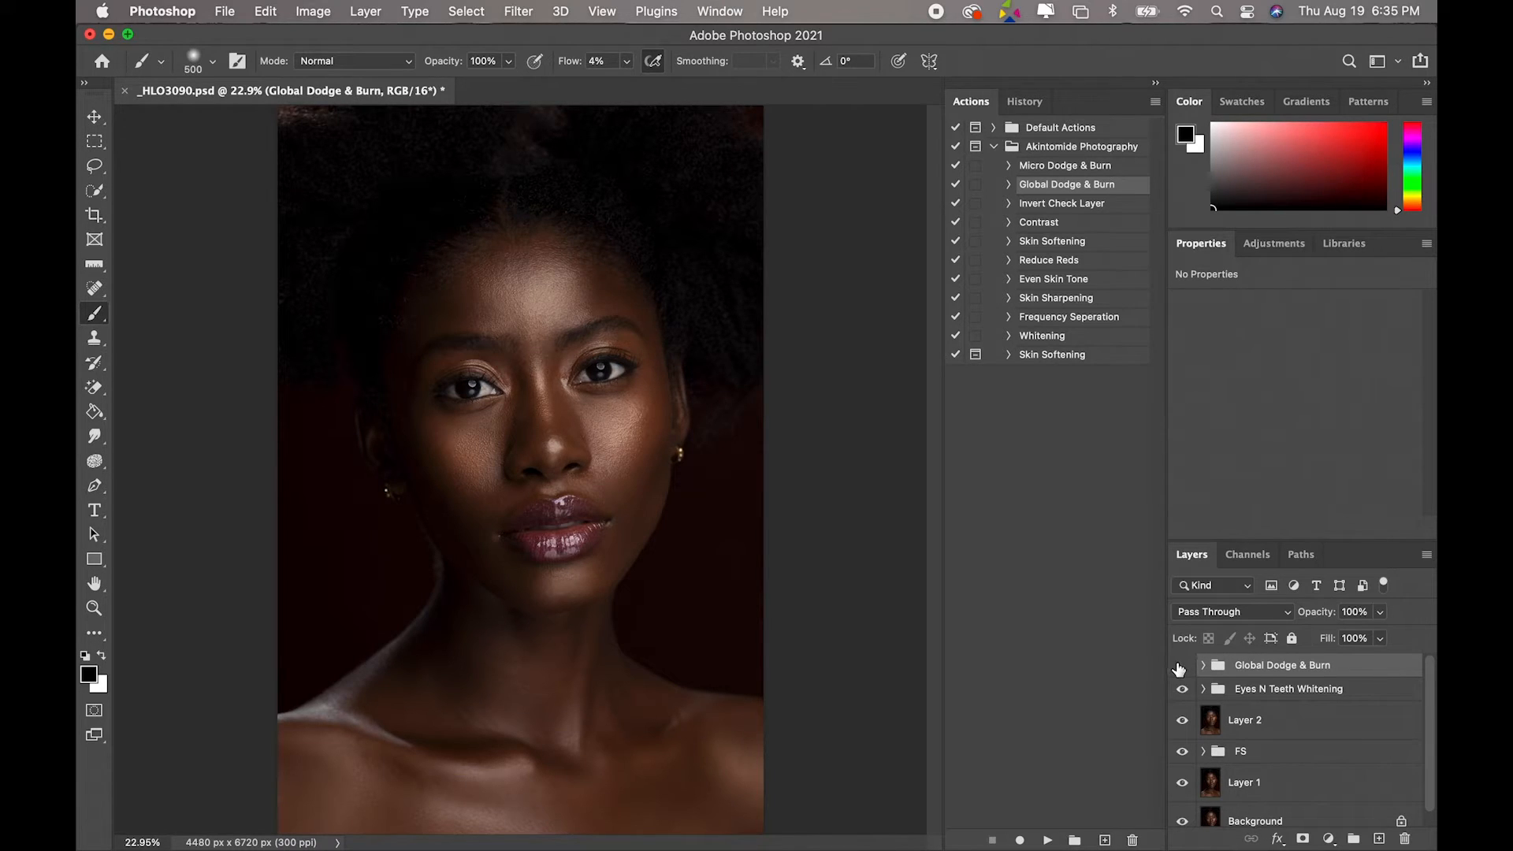
pyautogui.click(1181, 666)
pyautogui.click(1179, 667)
pyautogui.click(1181, 666)
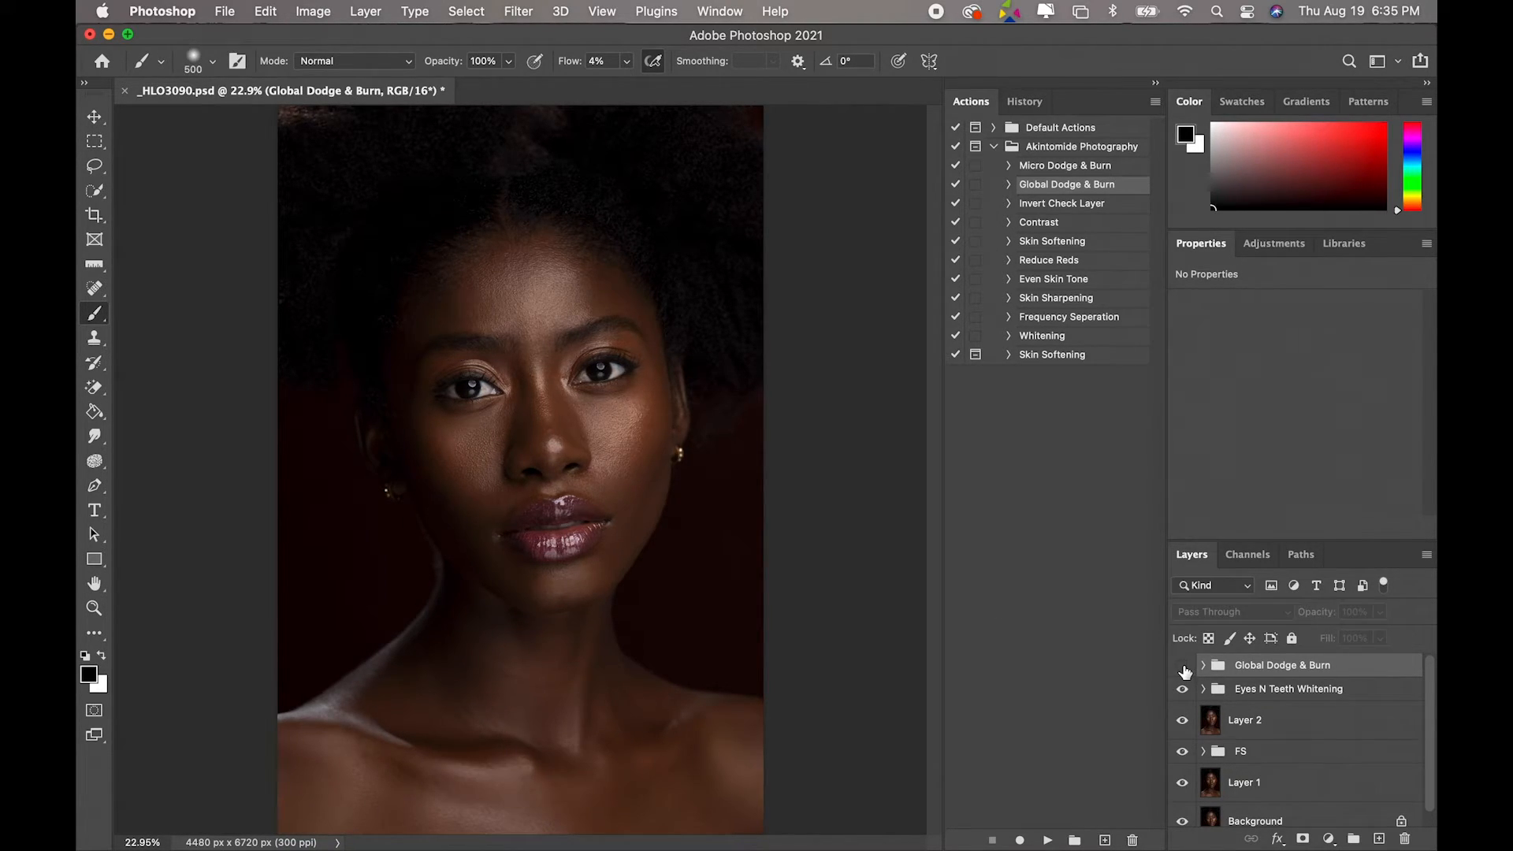
pyautogui.click(1183, 670)
pyautogui.click(1183, 668)
pyautogui.click(1183, 669)
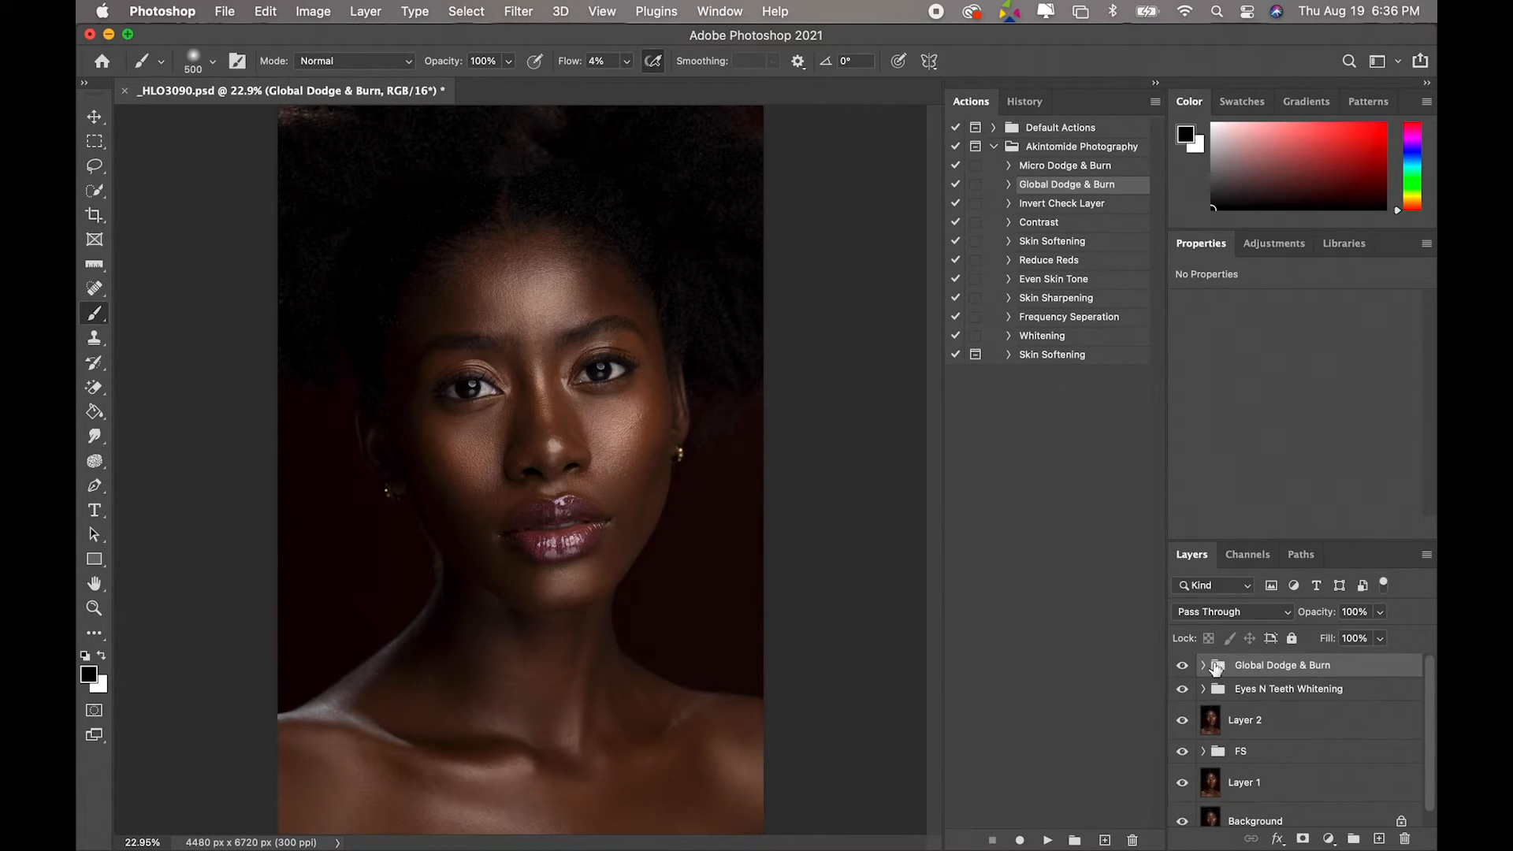
# - Stamp all visible layers into a new top layer and run the last Skin Softening action on it
pyautogui.press('alt+shift+super+e')
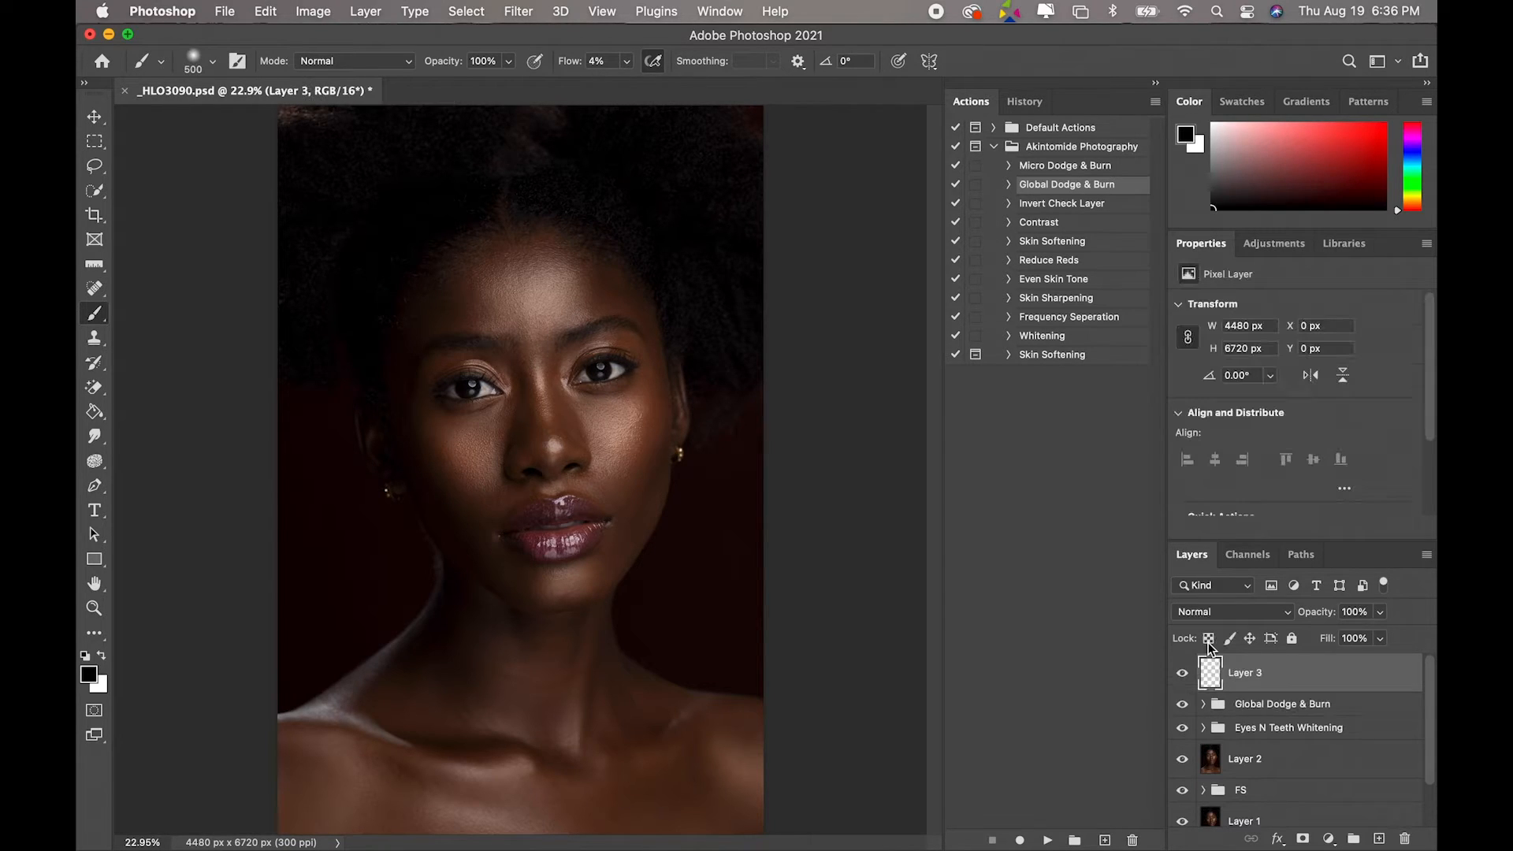
pyautogui.click(1068, 356)
pyautogui.click(1047, 840)
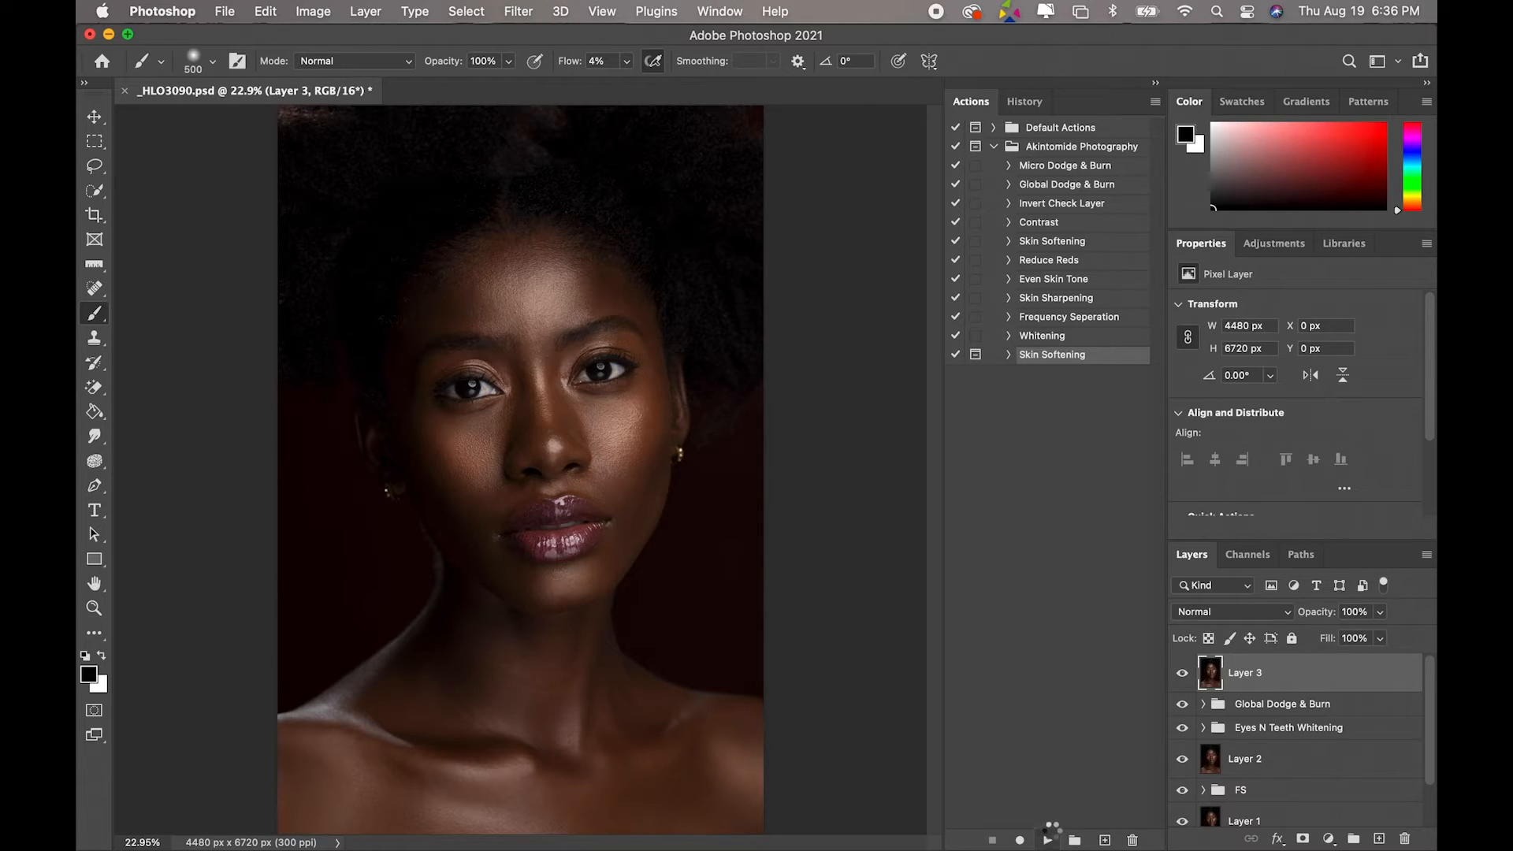
pyautogui.rightClick(1278, 654)
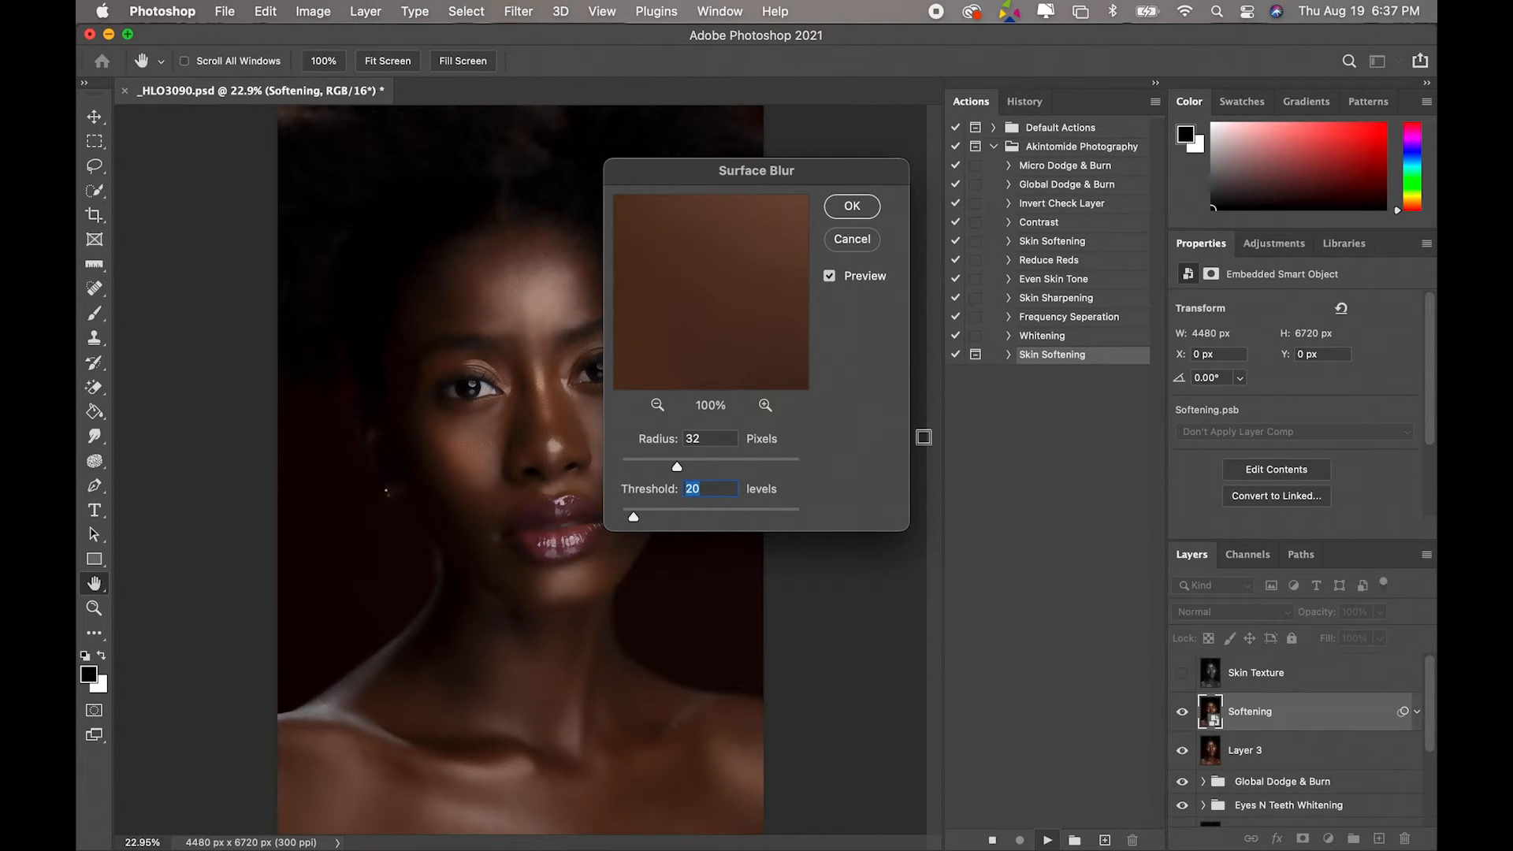
# - Accept the action's Surface Blur at radius 32 and threshold 20, High Pass at 4.2 pixels, and the Layer Style blending options
pyautogui.click(853, 206)
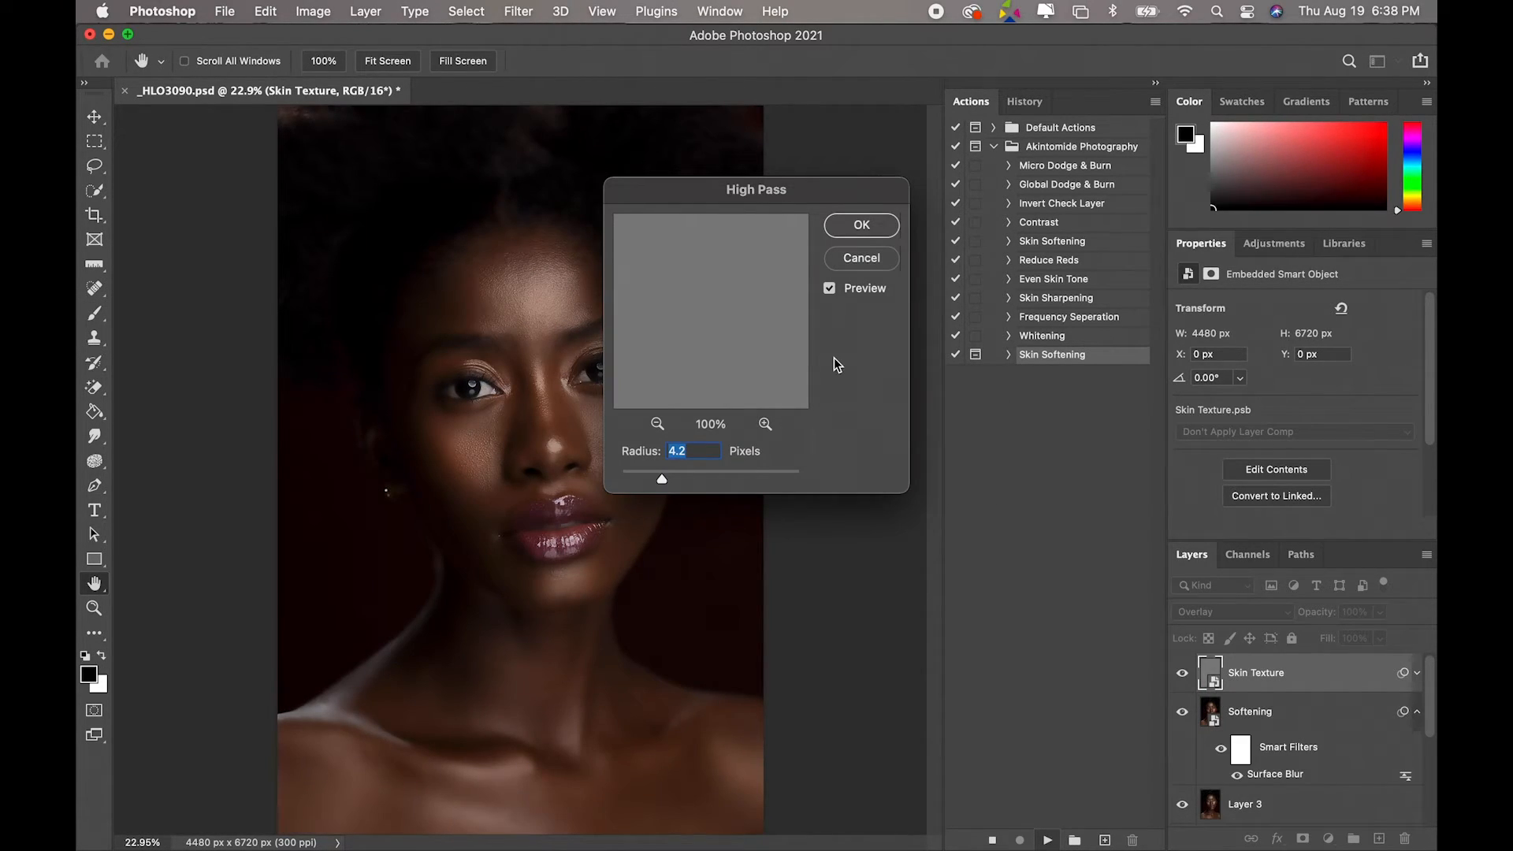
pyautogui.click(861, 225)
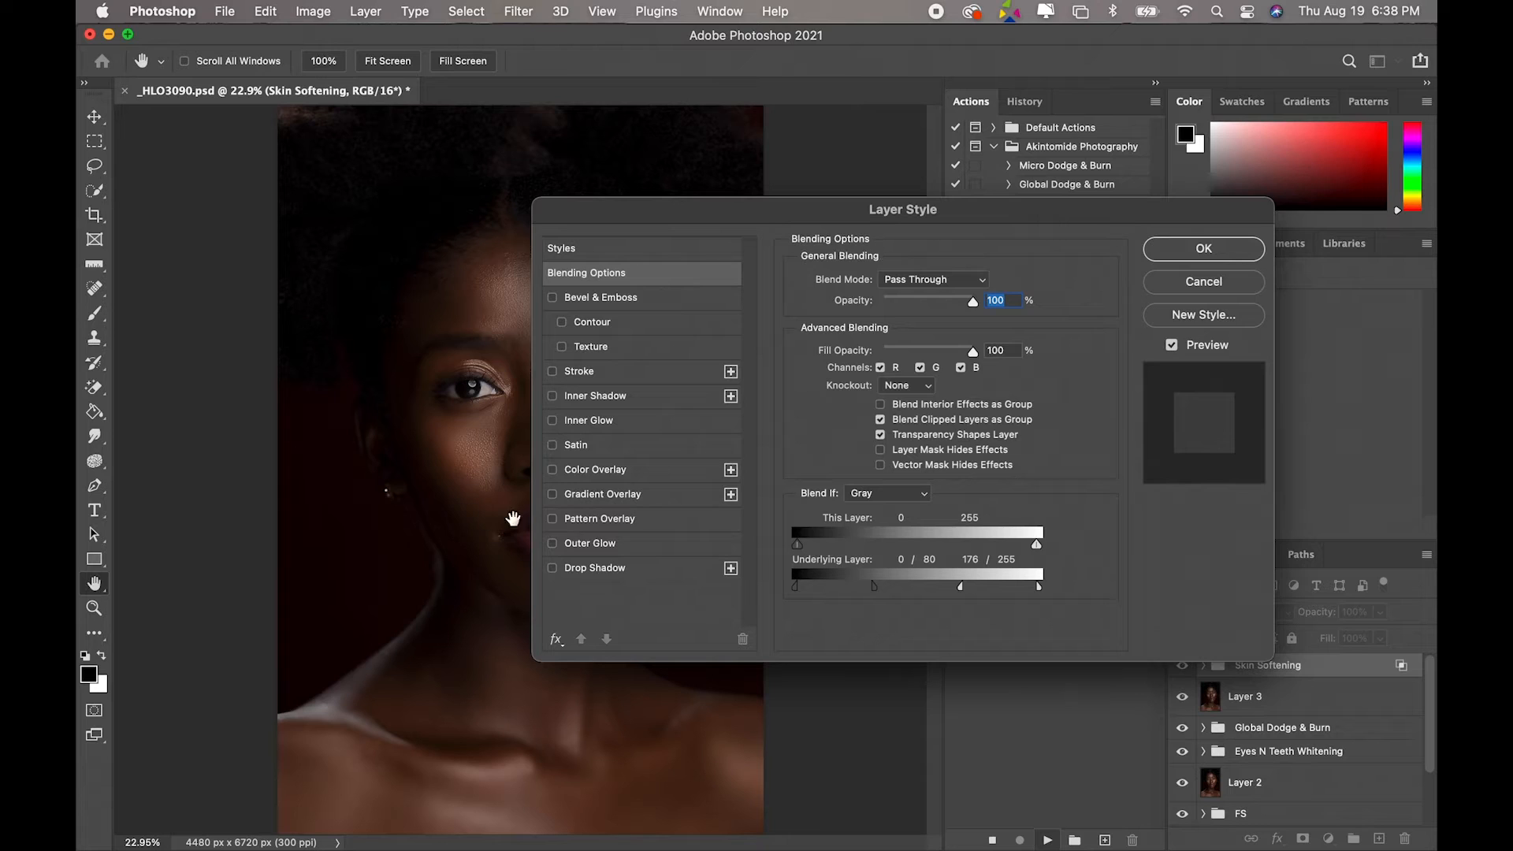
pyautogui.click(1161, 255)
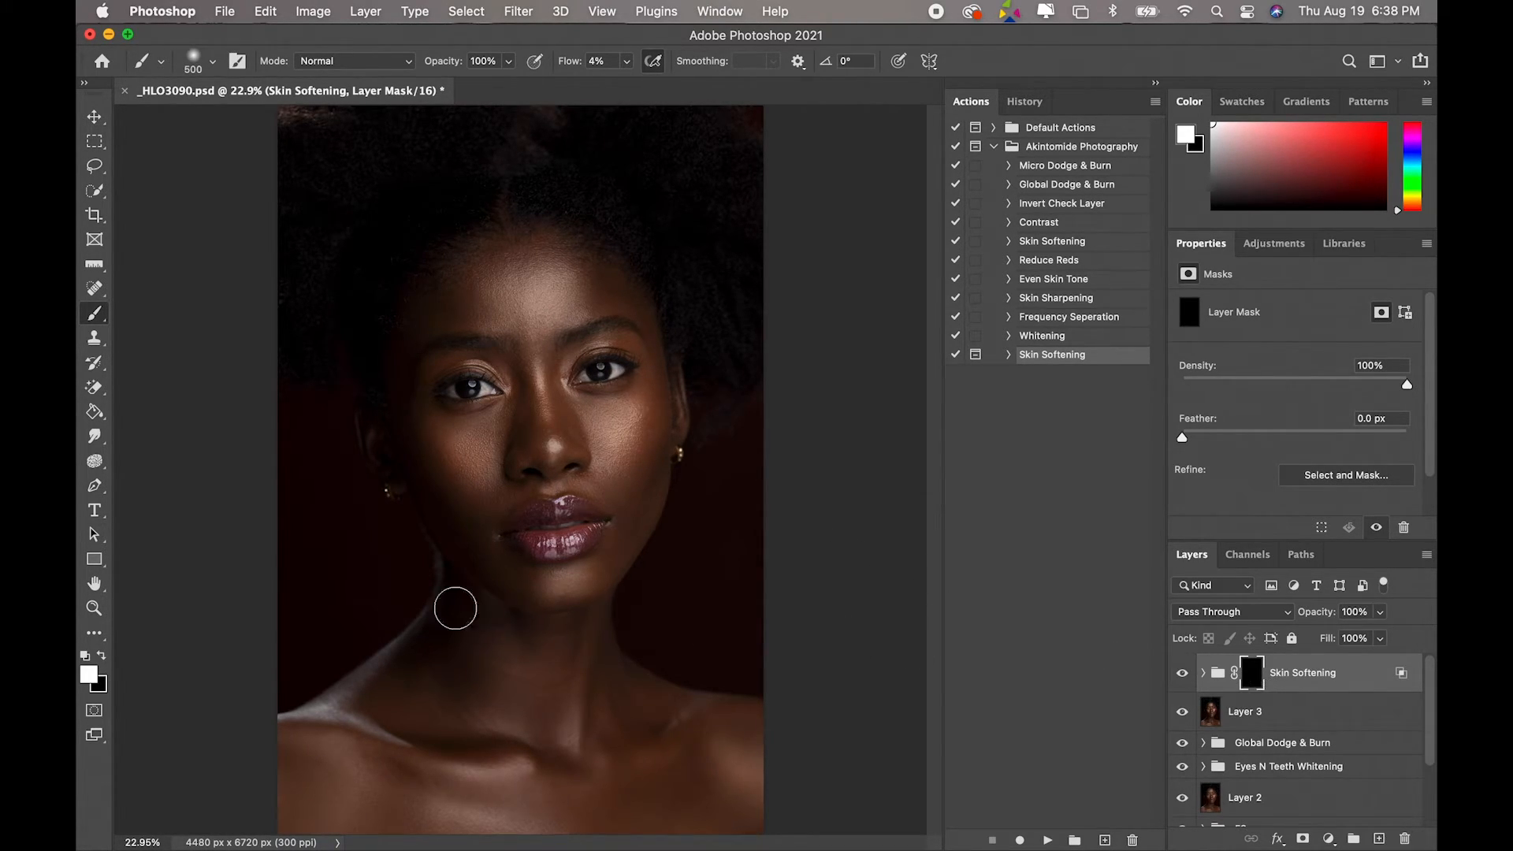
# - Paint the Skin Softening mask white over the forehead, cheeks and nose with a 500 px brush at 100% flow
pyautogui.click(626, 63)
pyautogui.moveTo(627, 85); pyautogui.dragTo(729, 84)
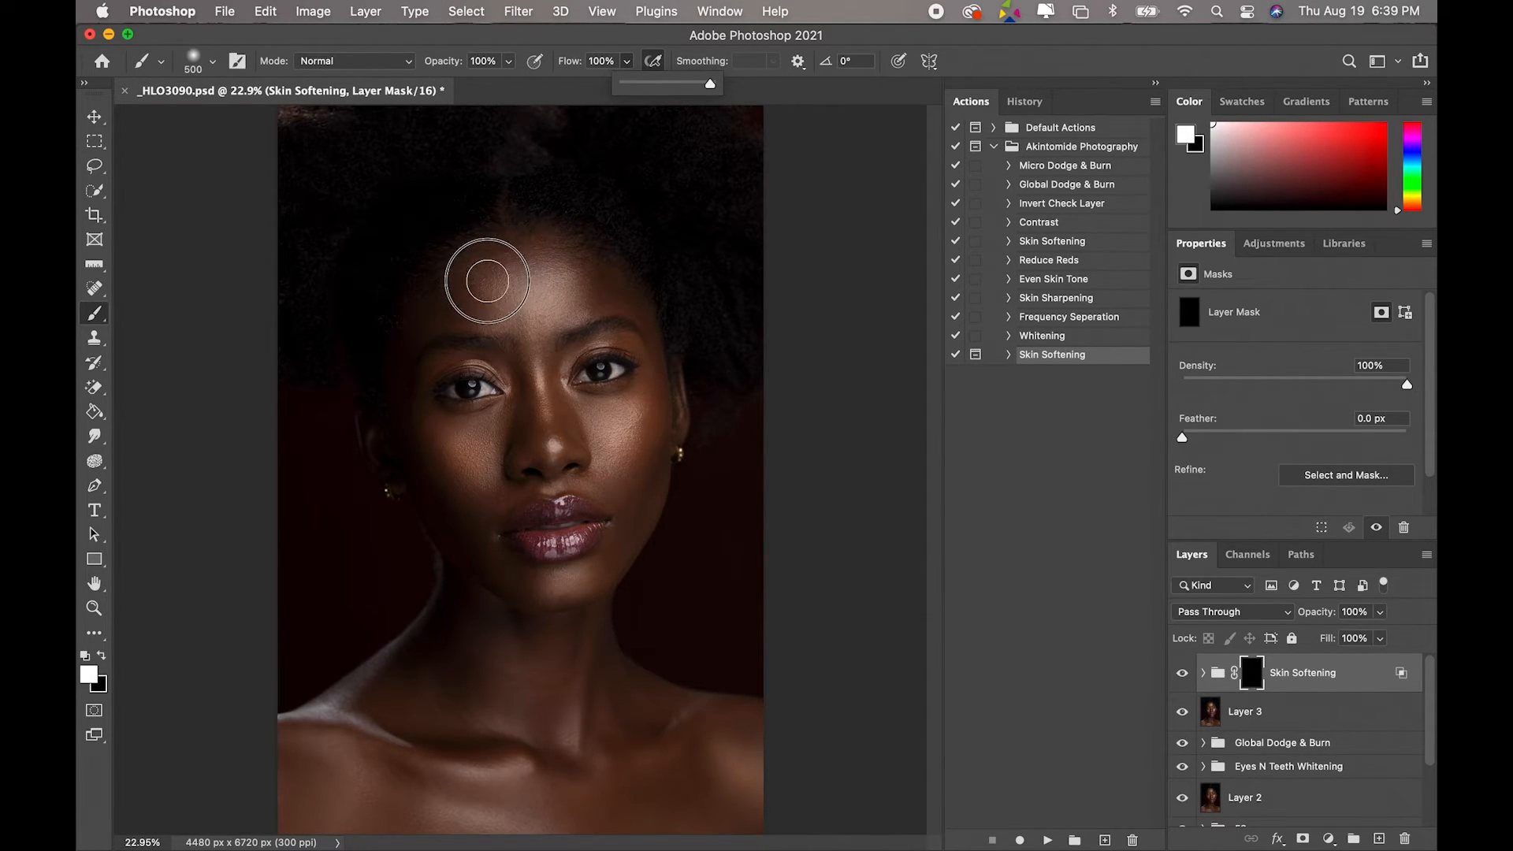
pyautogui.click(510, 278)
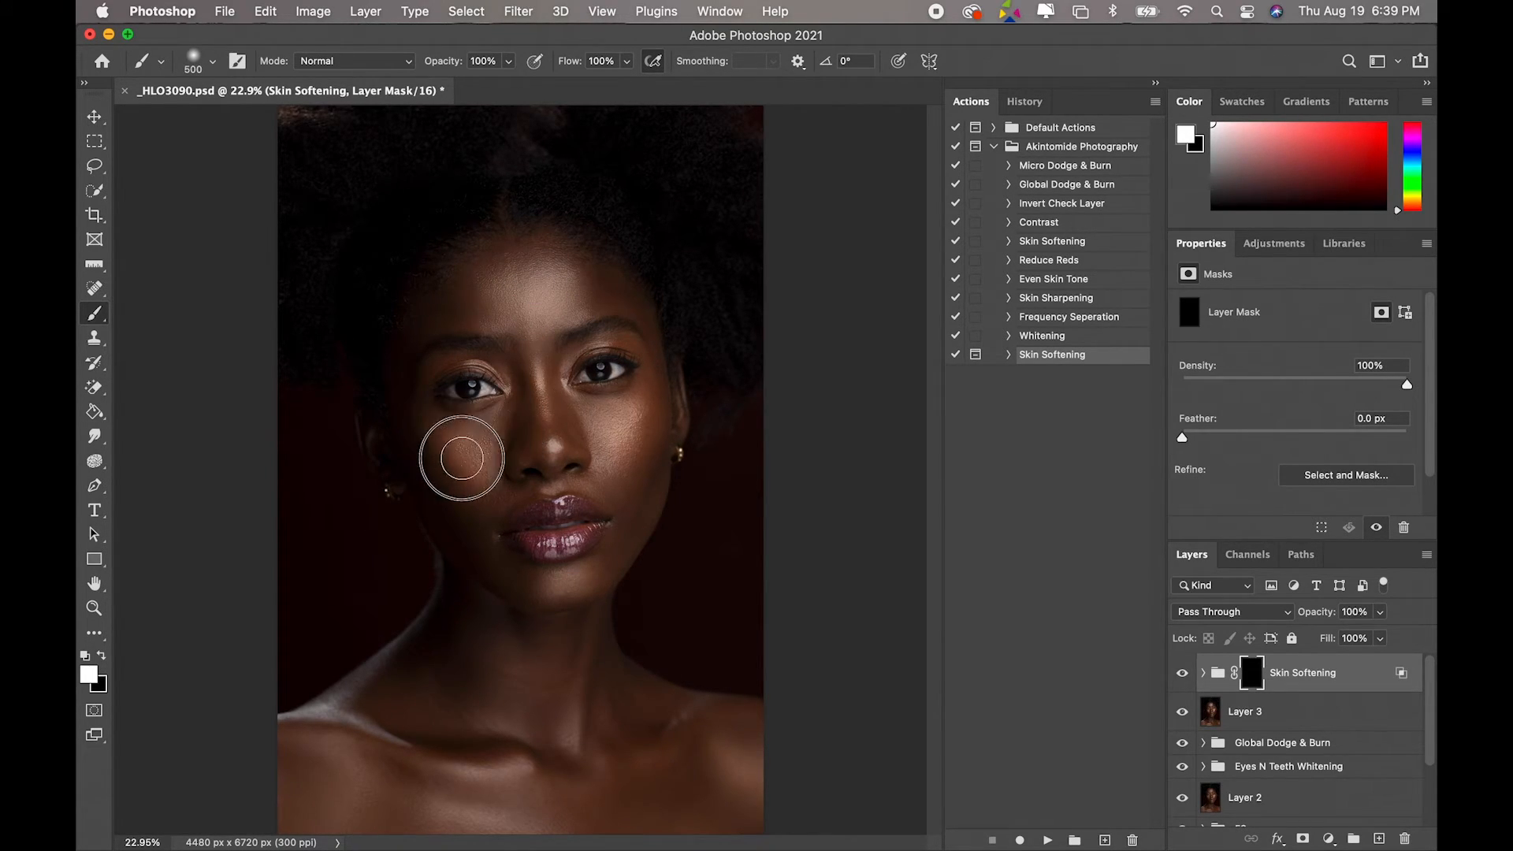
pyautogui.moveTo(476, 494); pyautogui.dragTo(485, 500)
pyautogui.moveTo(569, 414)
pyautogui.mouseDown()
pyautogui.moveTo(594, 428)
pyautogui.moveTo(646, 414)
pyautogui.moveTo(612, 473)
pyautogui.moveTo(631, 500)
pyautogui.moveTo(612, 470)
pyautogui.moveTo(591, 504)
pyautogui.mouseUp()
# - Reveal the softening around the mouth, chin and jaw on the mask with a smaller brush of about 300 px
pyautogui.press('[')
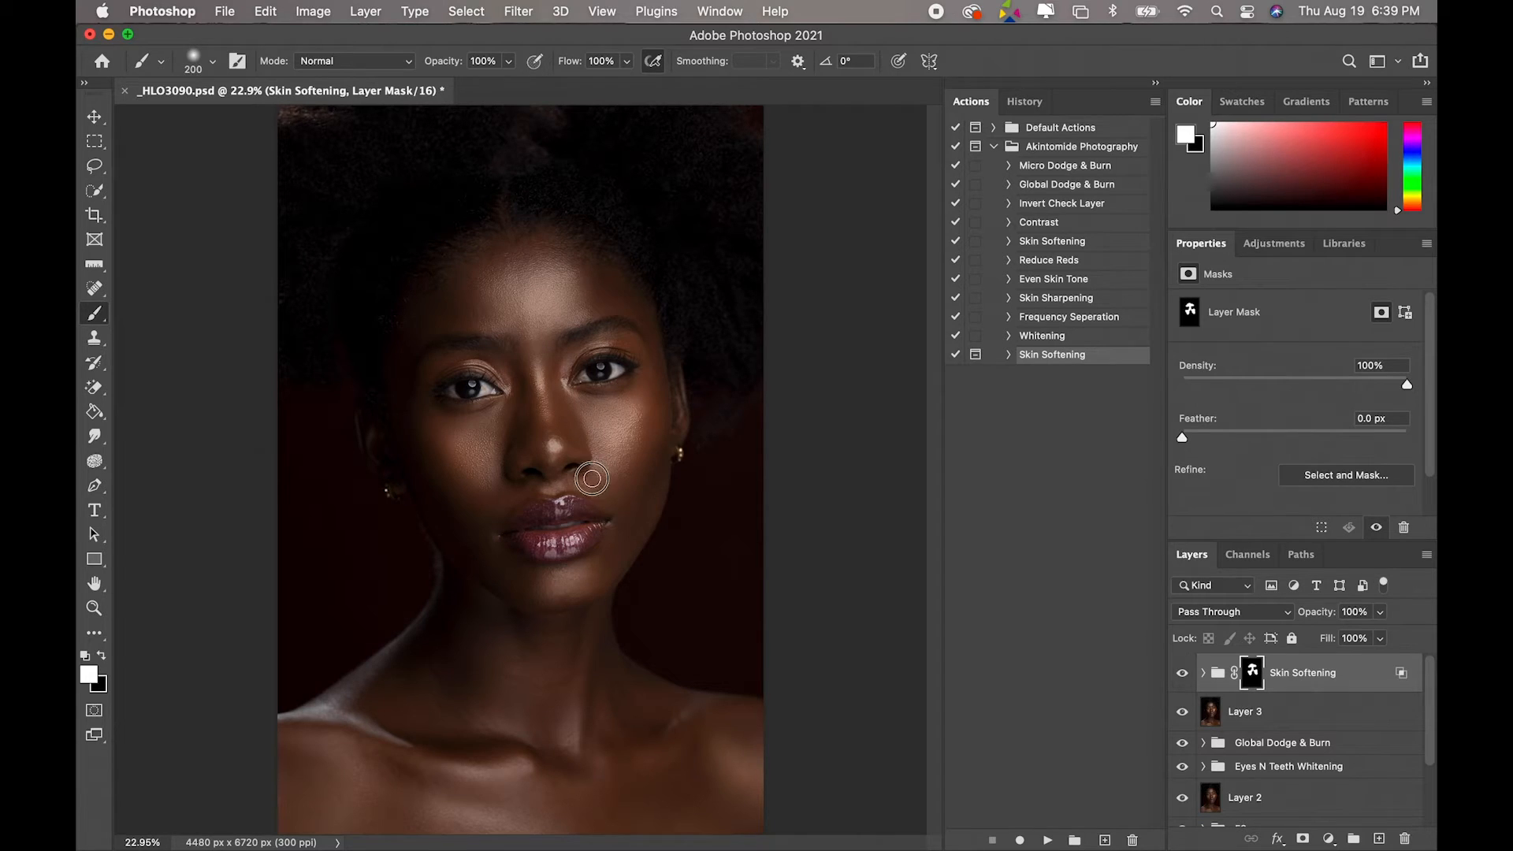
pyautogui.press('[')
pyautogui.press('[')
pyautogui.press('[')
pyautogui.press(']')
pyautogui.press(']')
pyautogui.moveTo(503, 567)
pyautogui.mouseDown()
pyautogui.moveTo(568, 573)
pyautogui.moveTo(607, 559)
pyautogui.moveTo(638, 520)
pyautogui.moveTo(628, 533)
pyautogui.mouseUp()
# - Paint the Skin Softening mask over the neck, shoulders and chest with an 800 px brush at 50% opacity
pyautogui.click(511, 62)
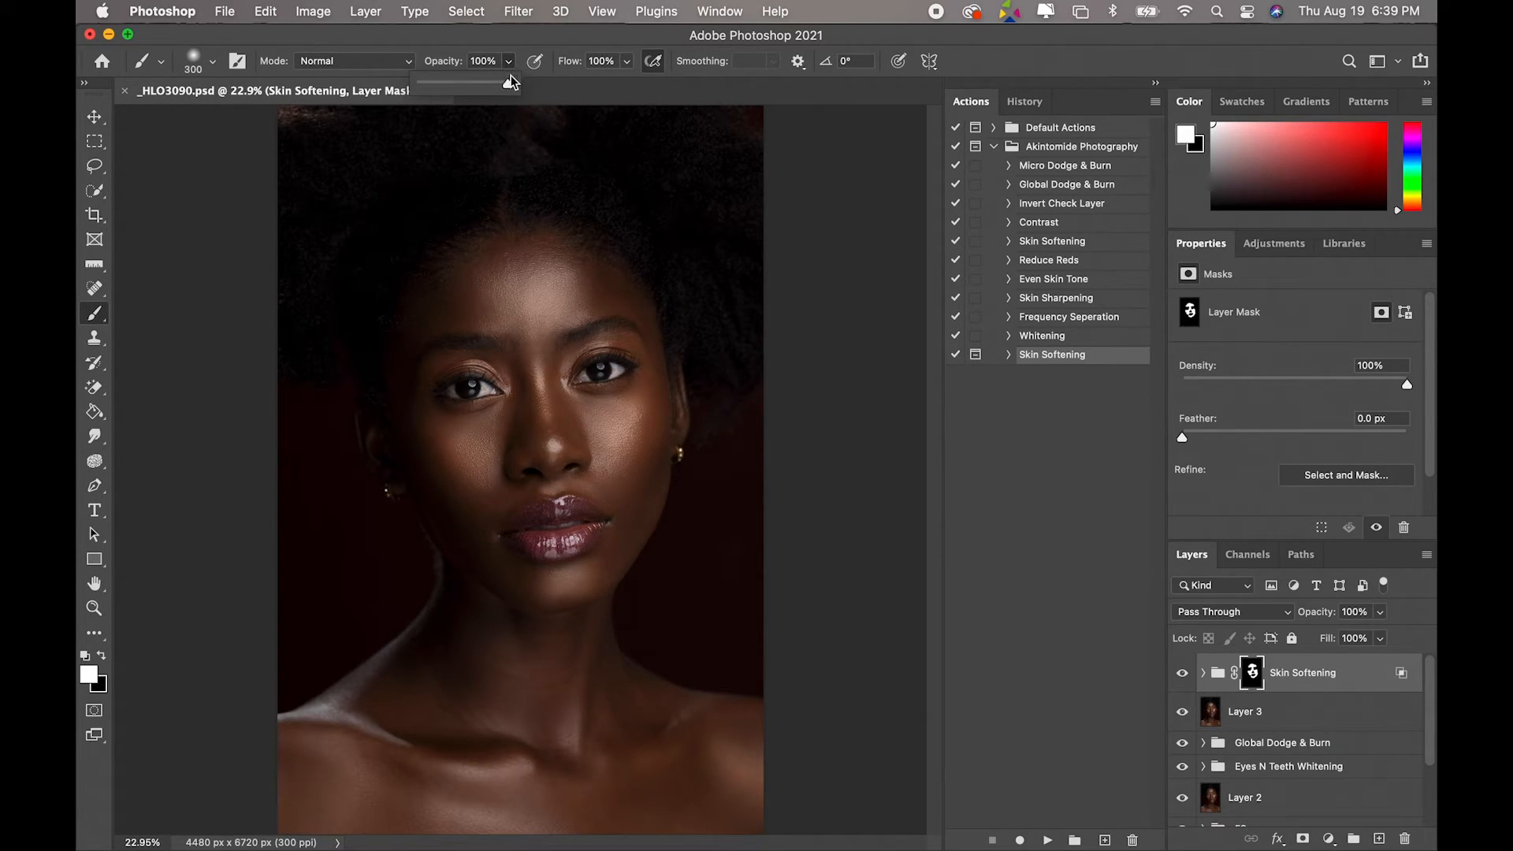
pyautogui.moveTo(511, 93); pyautogui.dragTo(466, 101)
pyautogui.press(']')
pyautogui.press(']')
pyautogui.press(']')
pyautogui.press(']')
pyautogui.press(']')
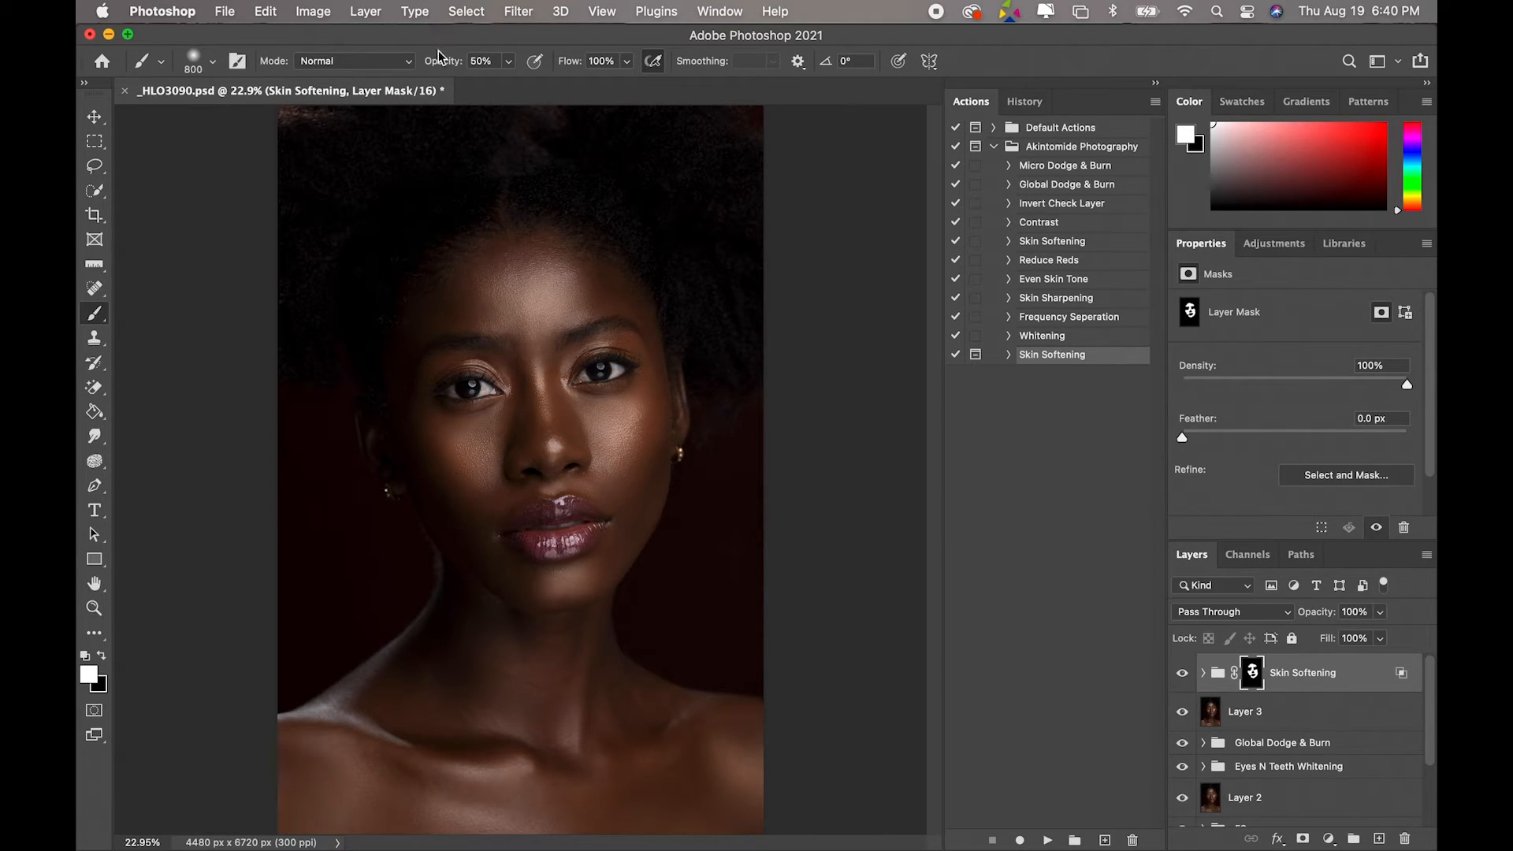
pyautogui.moveTo(471, 627)
pyautogui.mouseDown()
pyautogui.moveTo(435, 685)
pyautogui.moveTo(495, 654)
pyautogui.moveTo(500, 685)
pyautogui.moveTo(578, 652)
pyautogui.moveTo(579, 719)
pyautogui.moveTo(693, 770)
pyautogui.moveTo(665, 784)
pyautogui.moveTo(735, 770)
pyautogui.moveTo(719, 773)
pyautogui.moveTo(719, 720)
pyautogui.moveTo(607, 804)
pyautogui.moveTo(307, 785)
pyautogui.moveTo(601, 809)
pyautogui.mouseUp()
# - Lower the Skin Softening group's opacity to 43%
pyautogui.click(1380, 613)
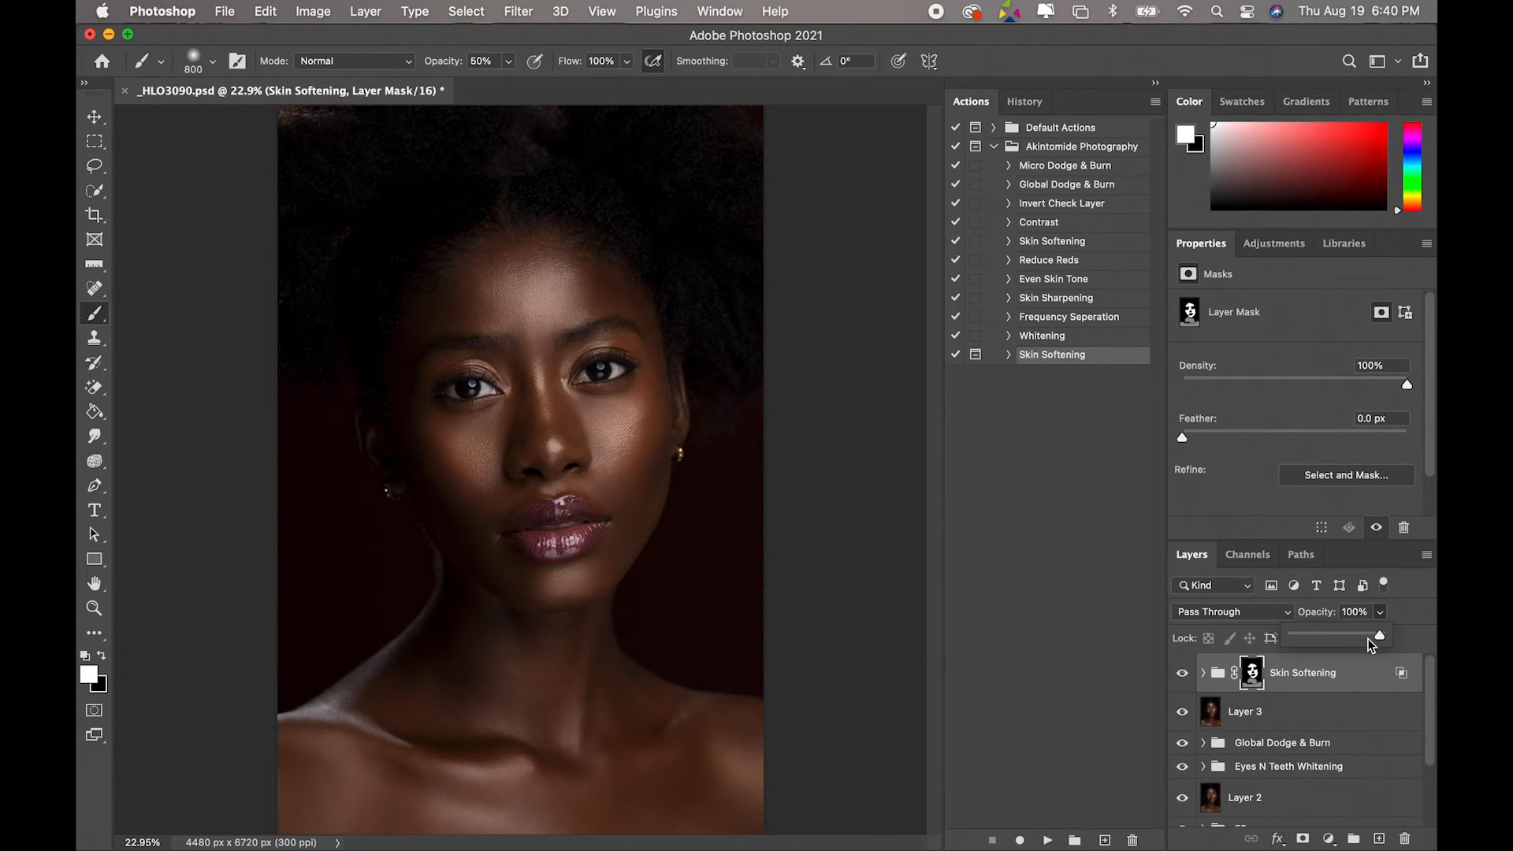
pyautogui.moveTo(1378, 636); pyautogui.dragTo(1333, 643)
pyautogui.moveTo(1333, 636); pyautogui.dragTo(1331, 635)
pyautogui.click(1410, 612)
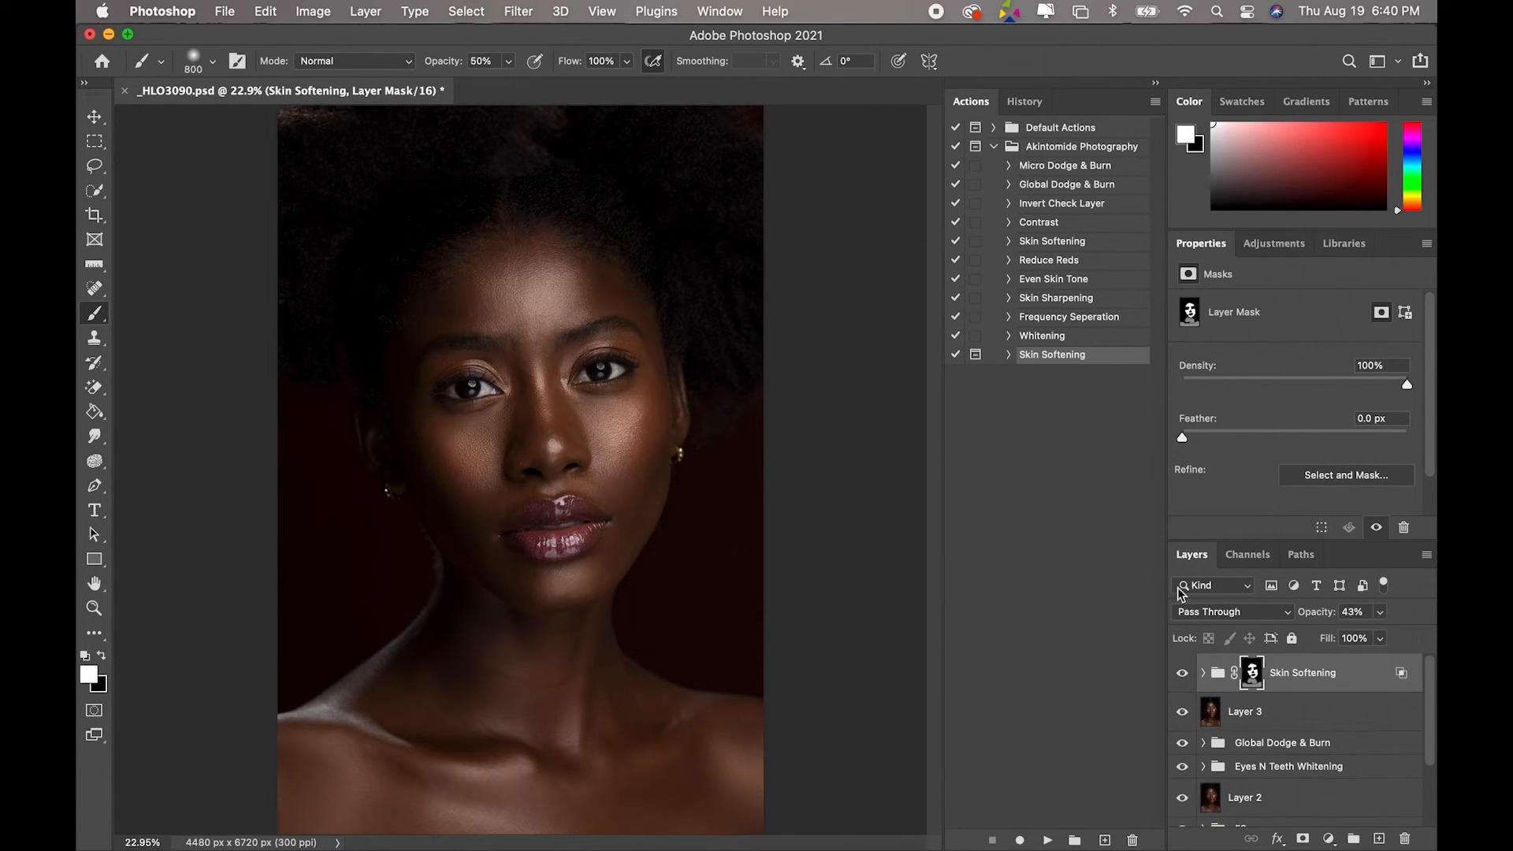
# - Compare the portrait with the Skin Softening group hidden and shown, both in full view and close up on the face
pyautogui.click(1182, 675)
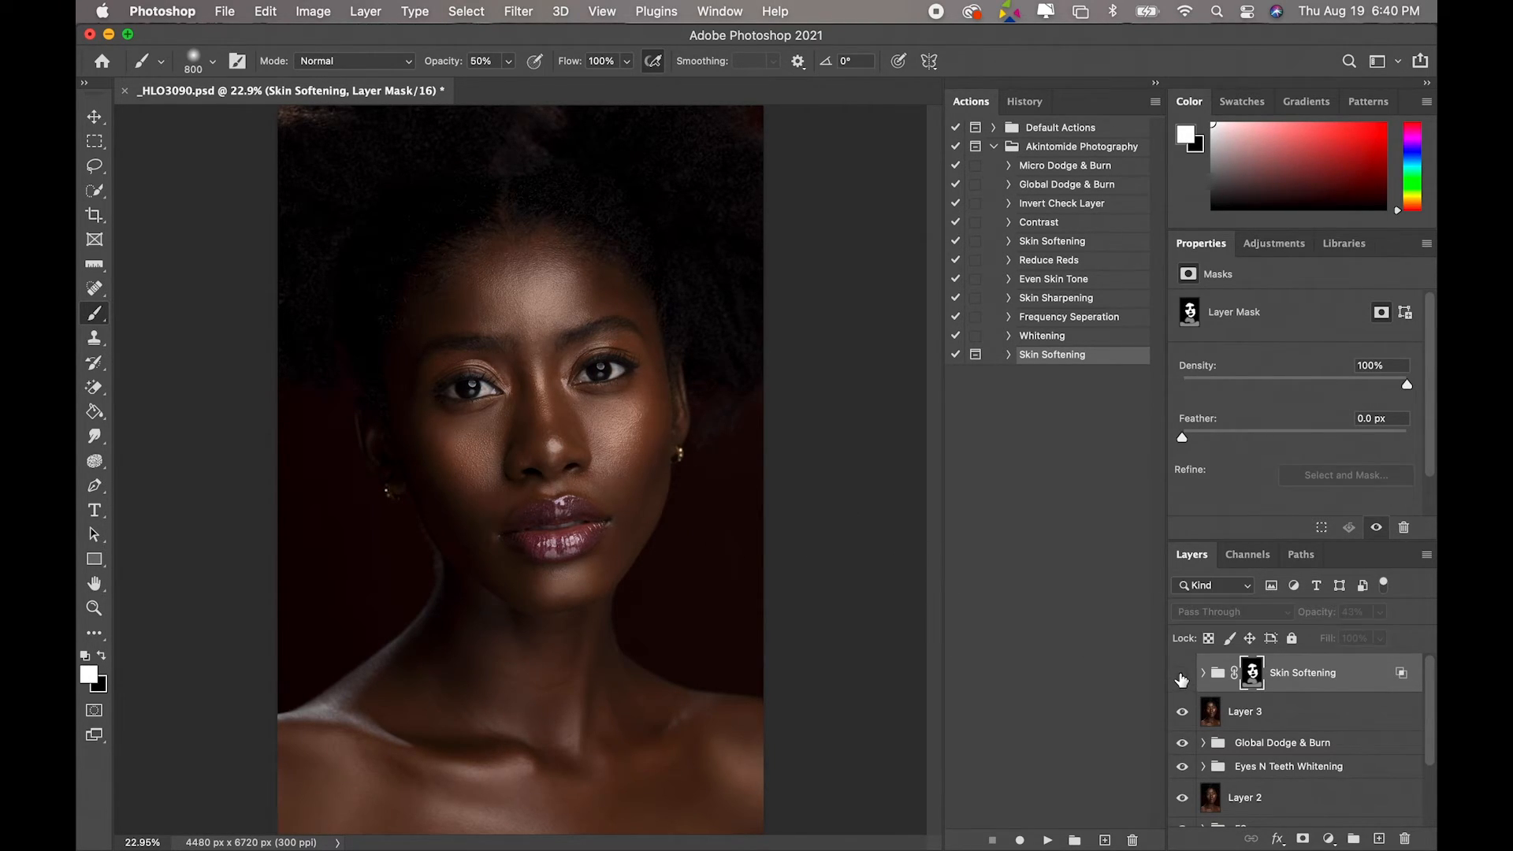
pyautogui.click(1182, 675)
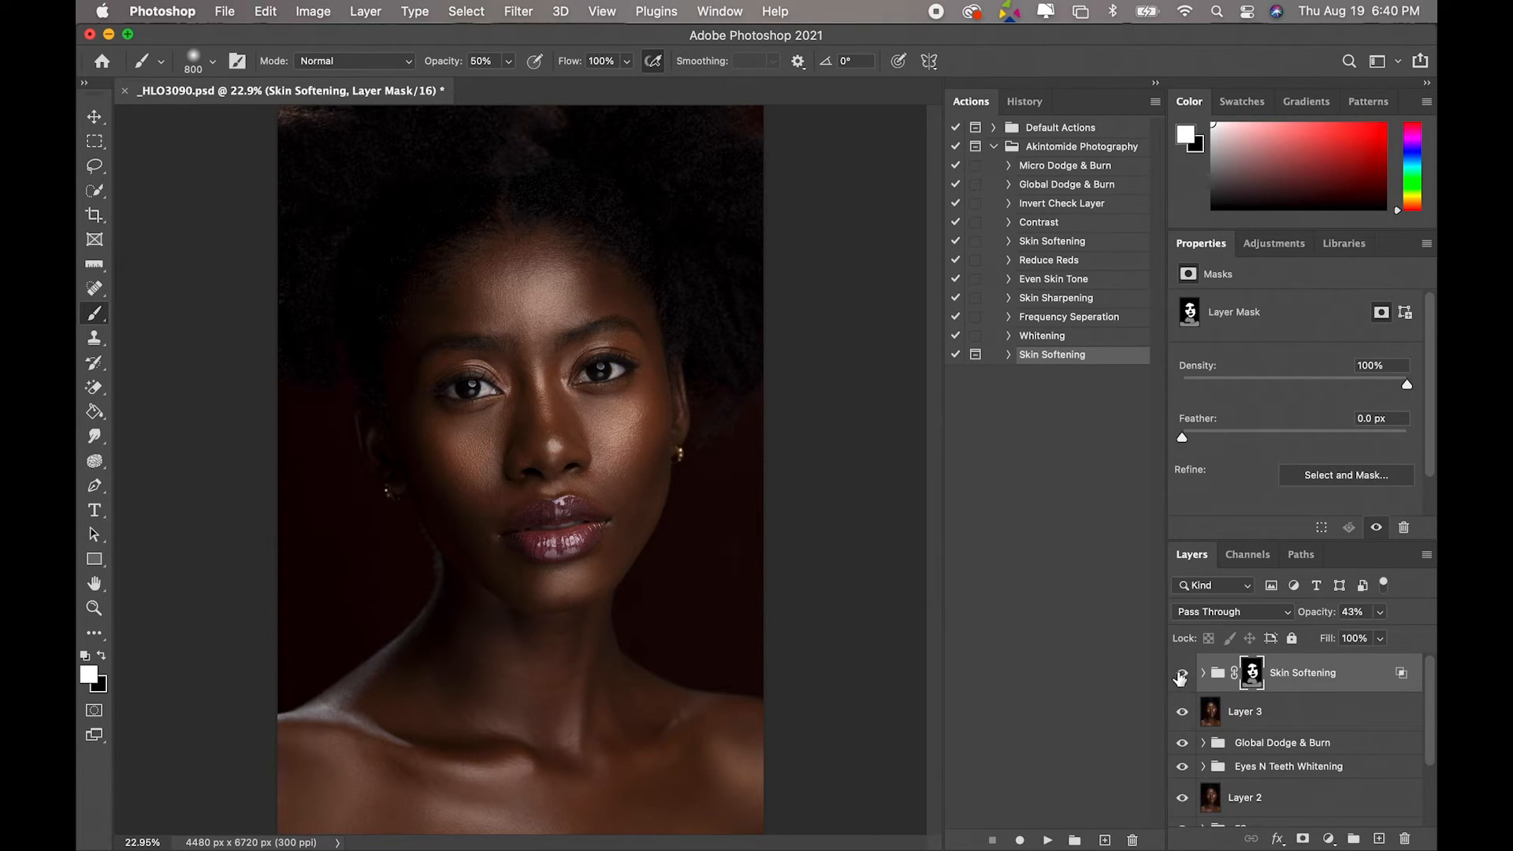
pyautogui.click(94, 607)
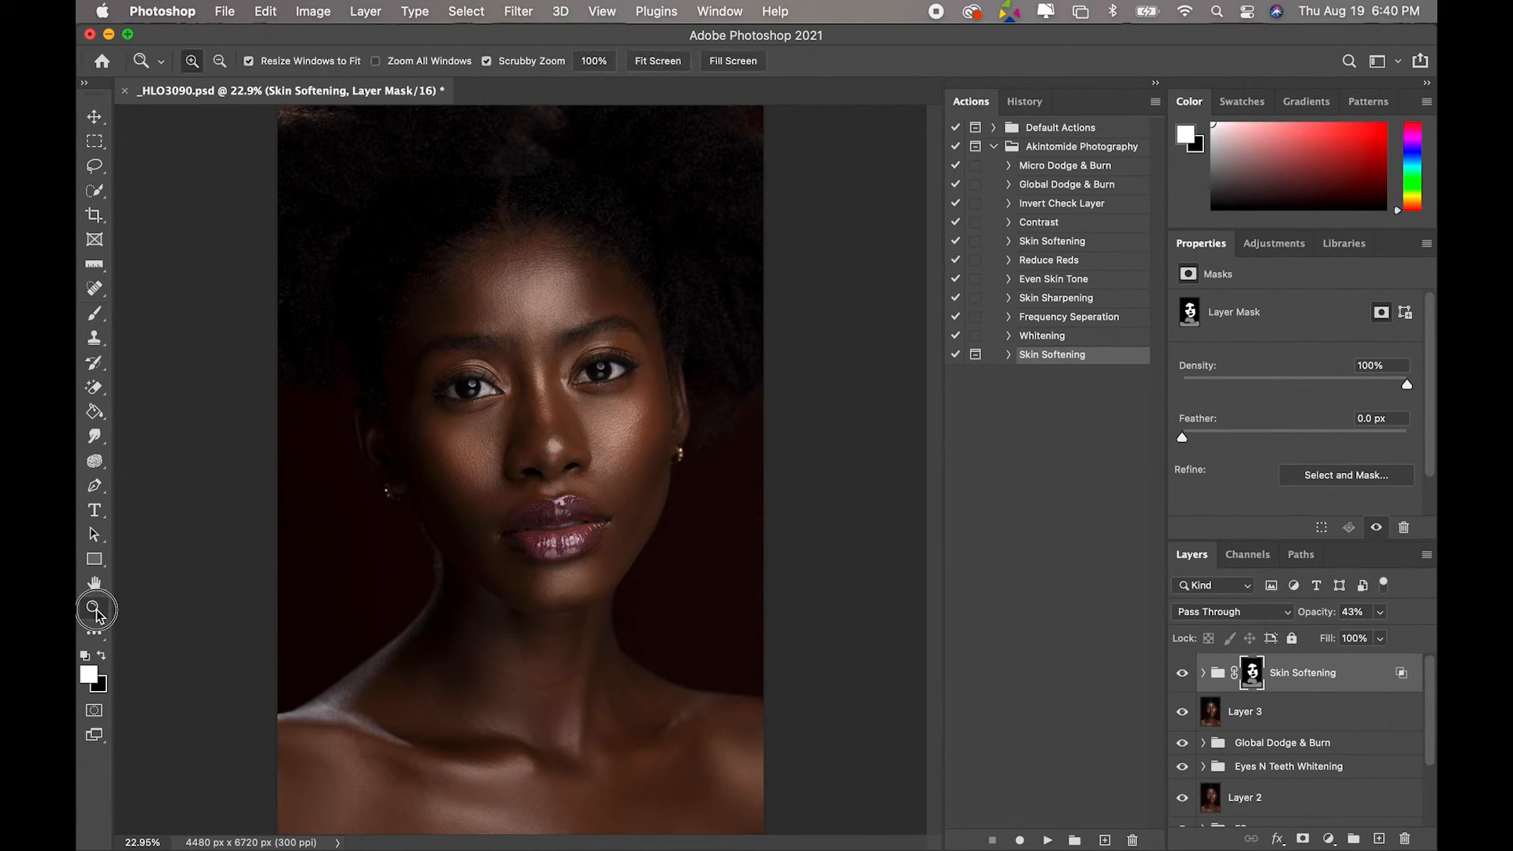
pyautogui.moveTo(544, 347); pyautogui.dragTo(872, 627)
pyautogui.click(1181, 674)
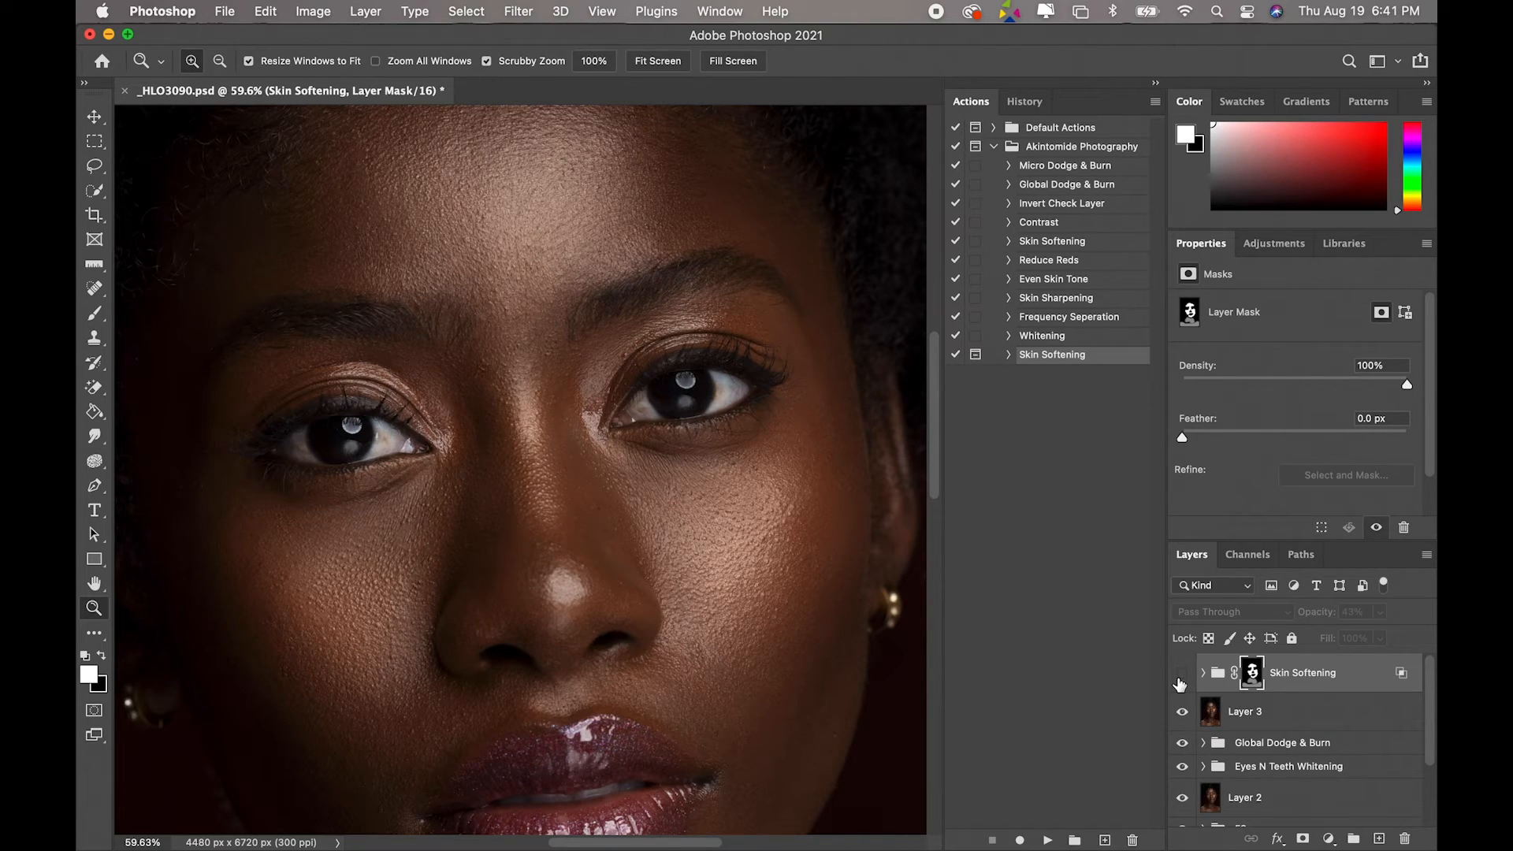
pyautogui.click(1182, 675)
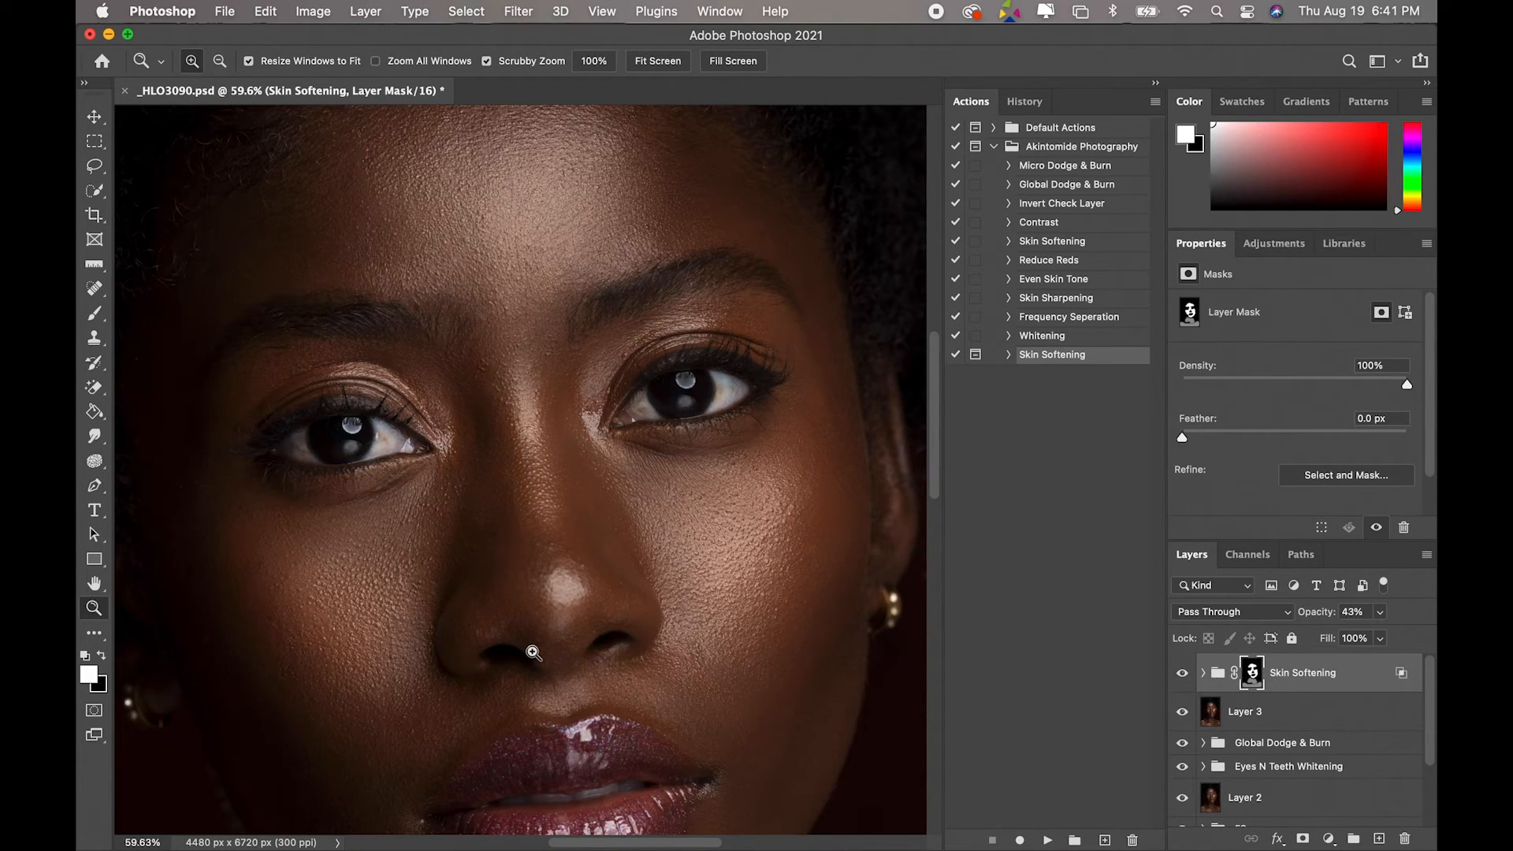
pyautogui.click(656, 58)
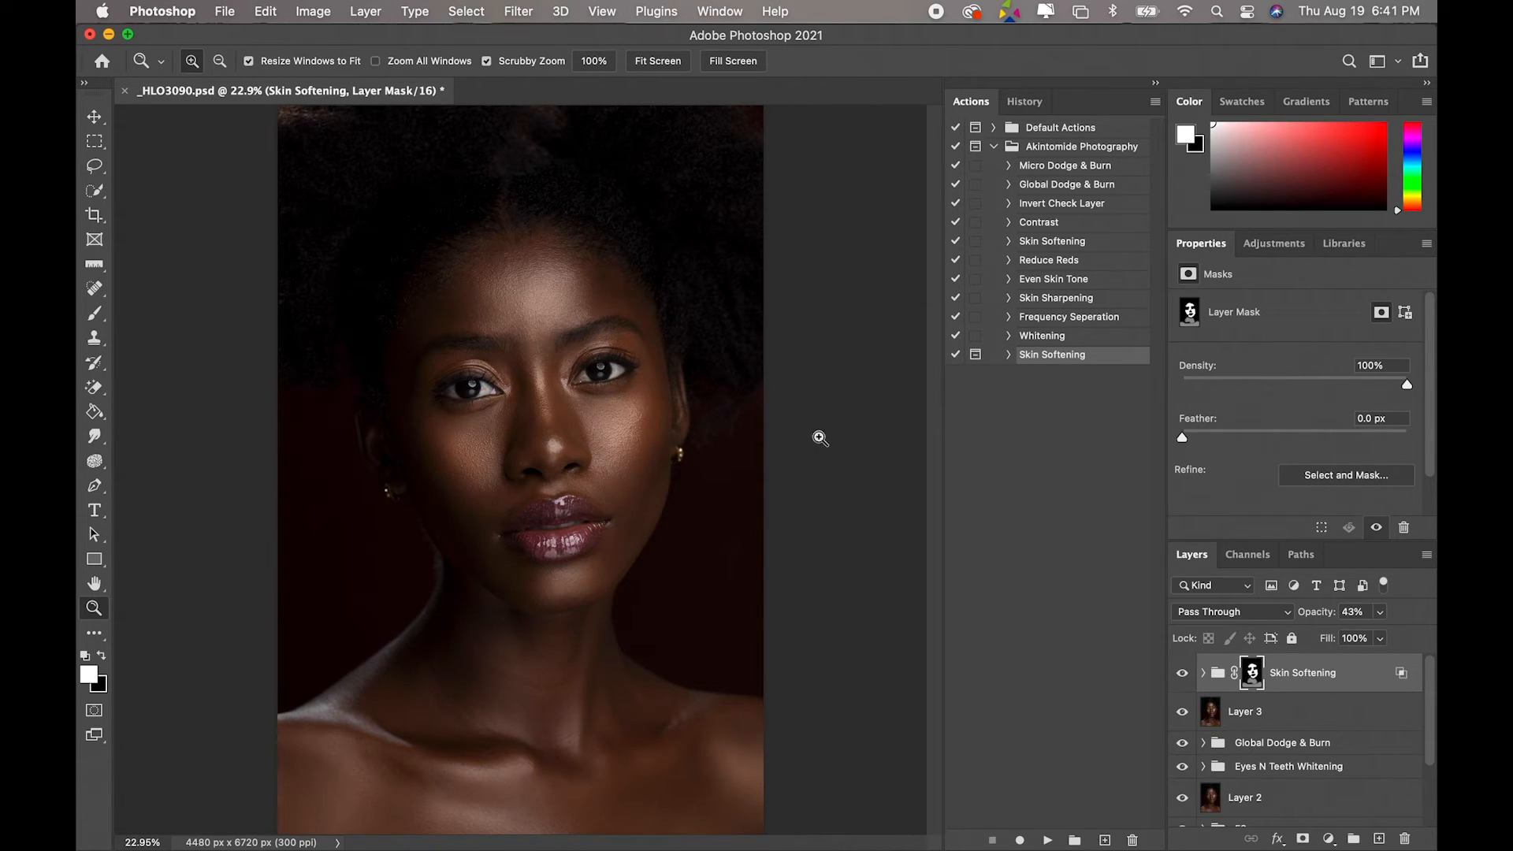
# - Run the Even Skin Tone action and recolour its gradient map's three stops with light, mid and dark skin tones sampled from the cheek
pyautogui.click(1067, 282)
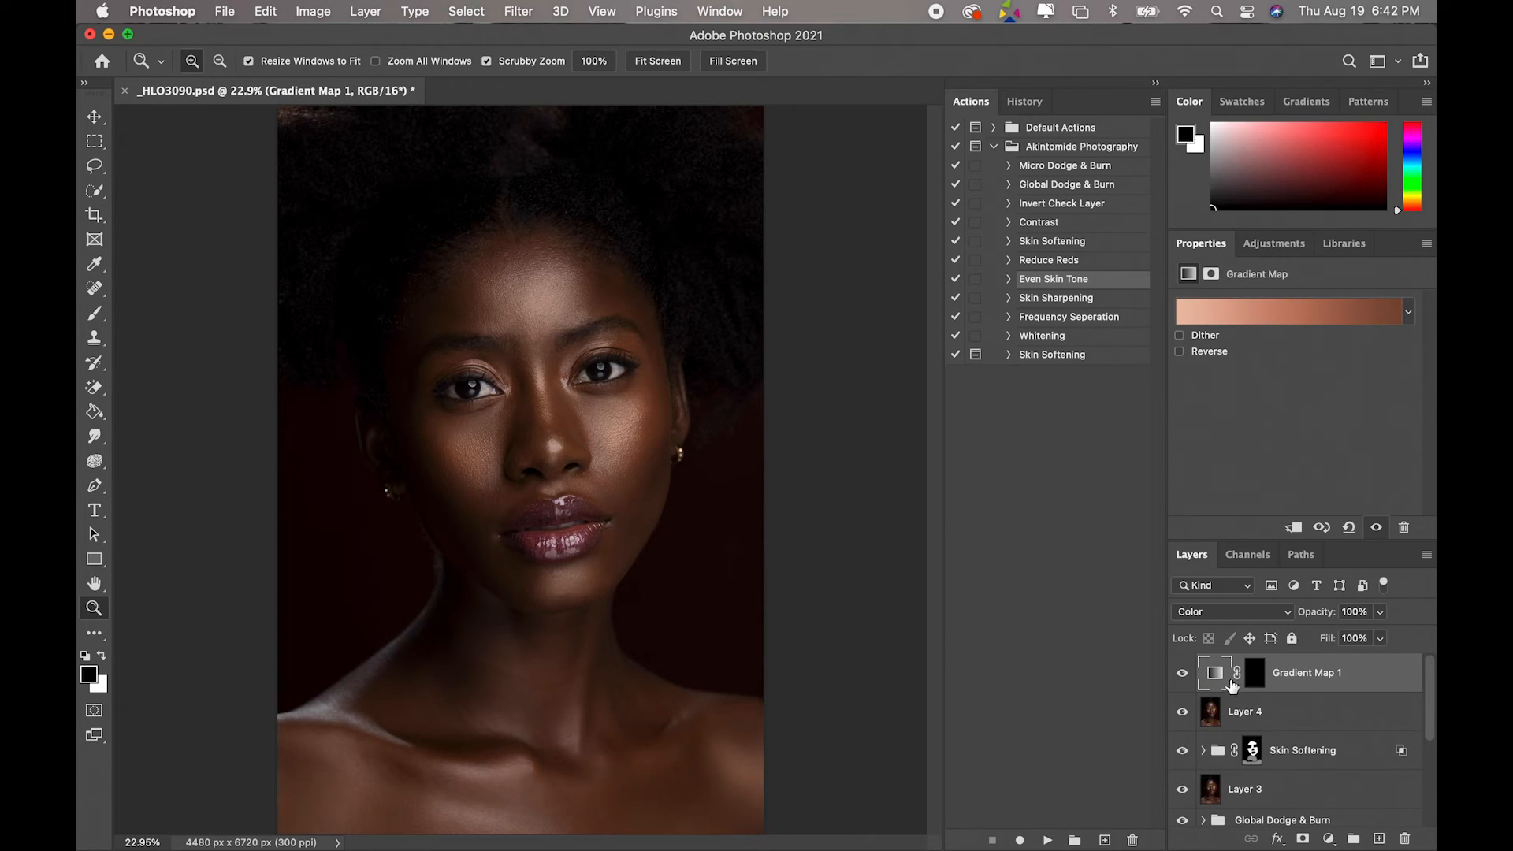
pyautogui.click(1236, 316)
pyautogui.click(935, 423)
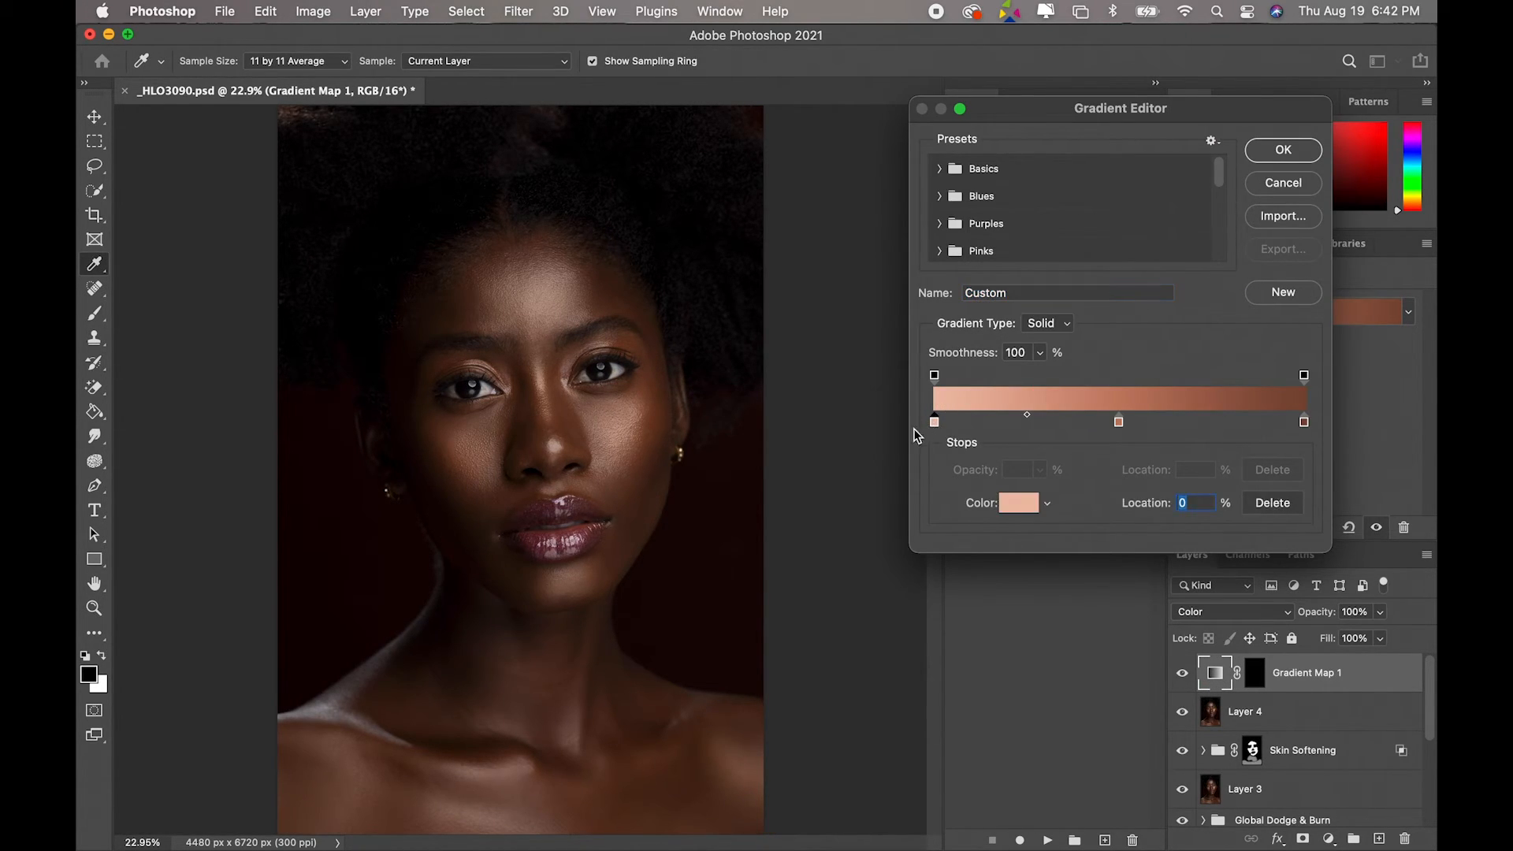
pyautogui.click(613, 427)
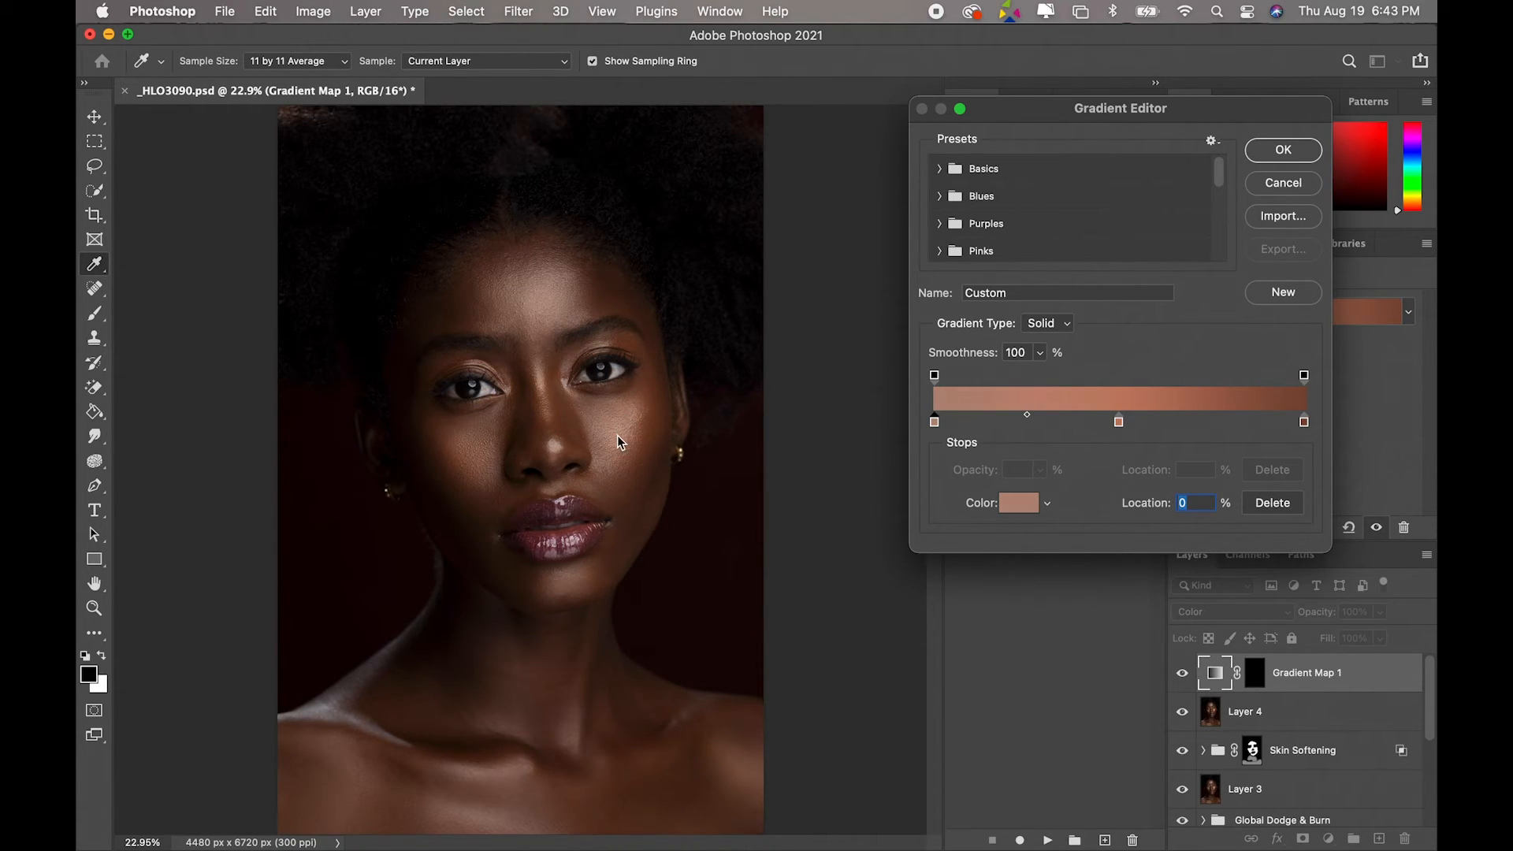
pyautogui.click(1114, 423)
pyautogui.click(655, 422)
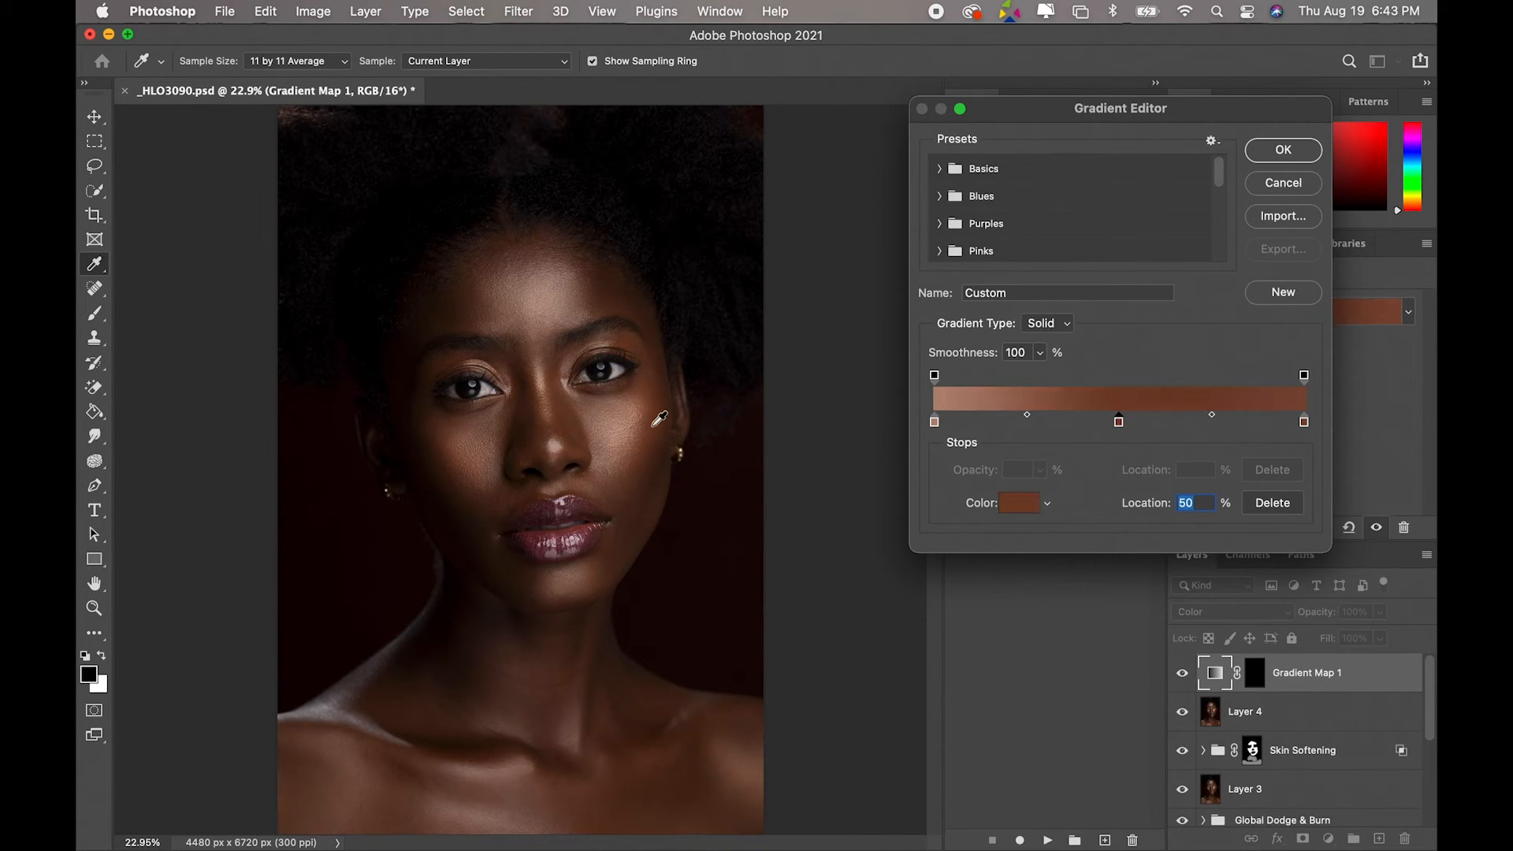
pyautogui.click(1304, 423)
pyautogui.click(656, 469)
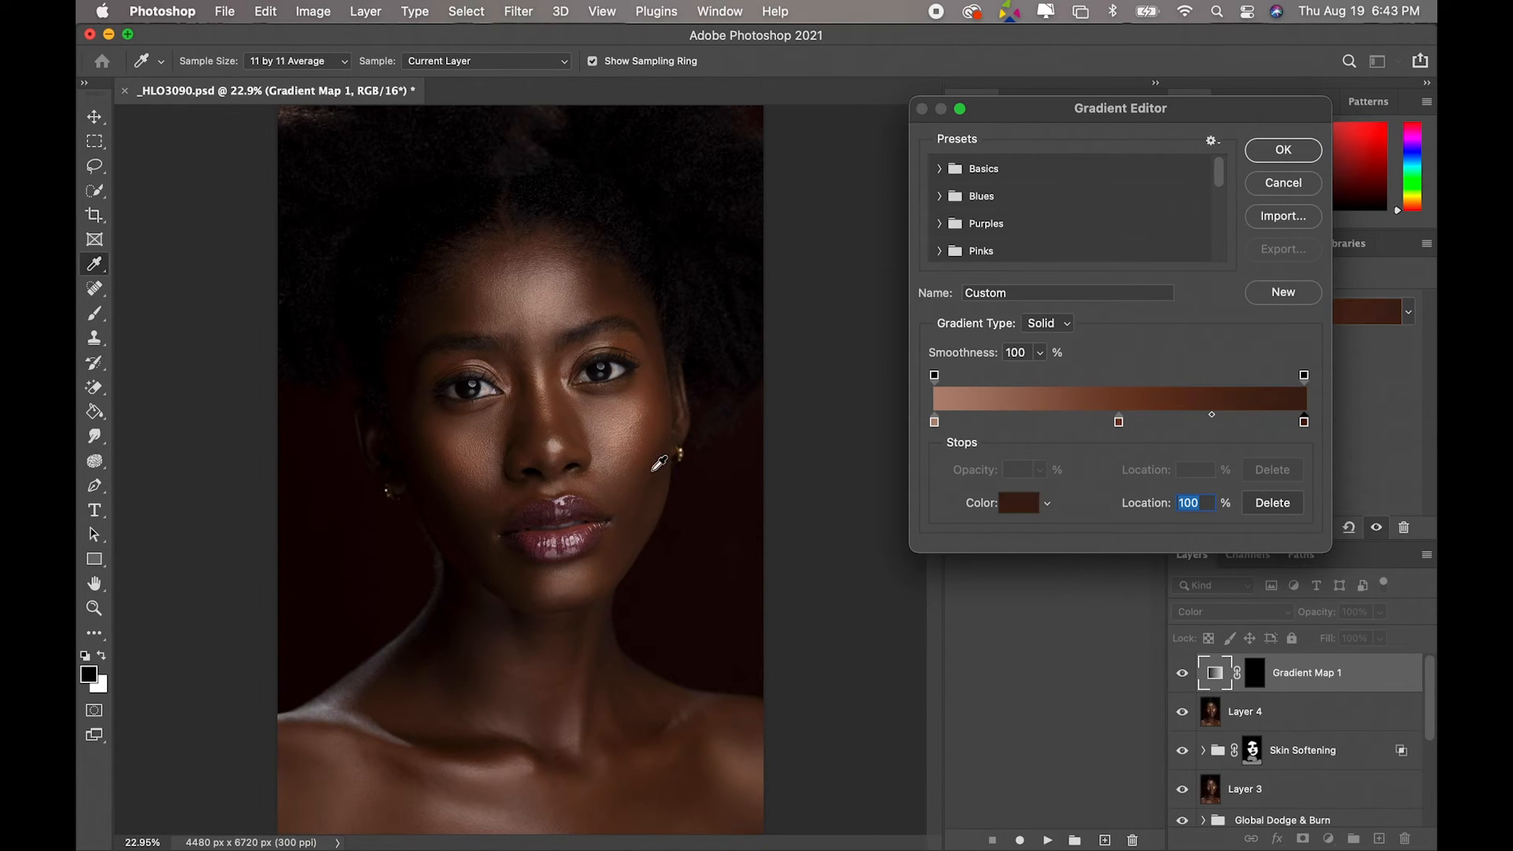
pyautogui.click(651, 475)
pyautogui.click(934, 422)
pyautogui.click(1278, 151)
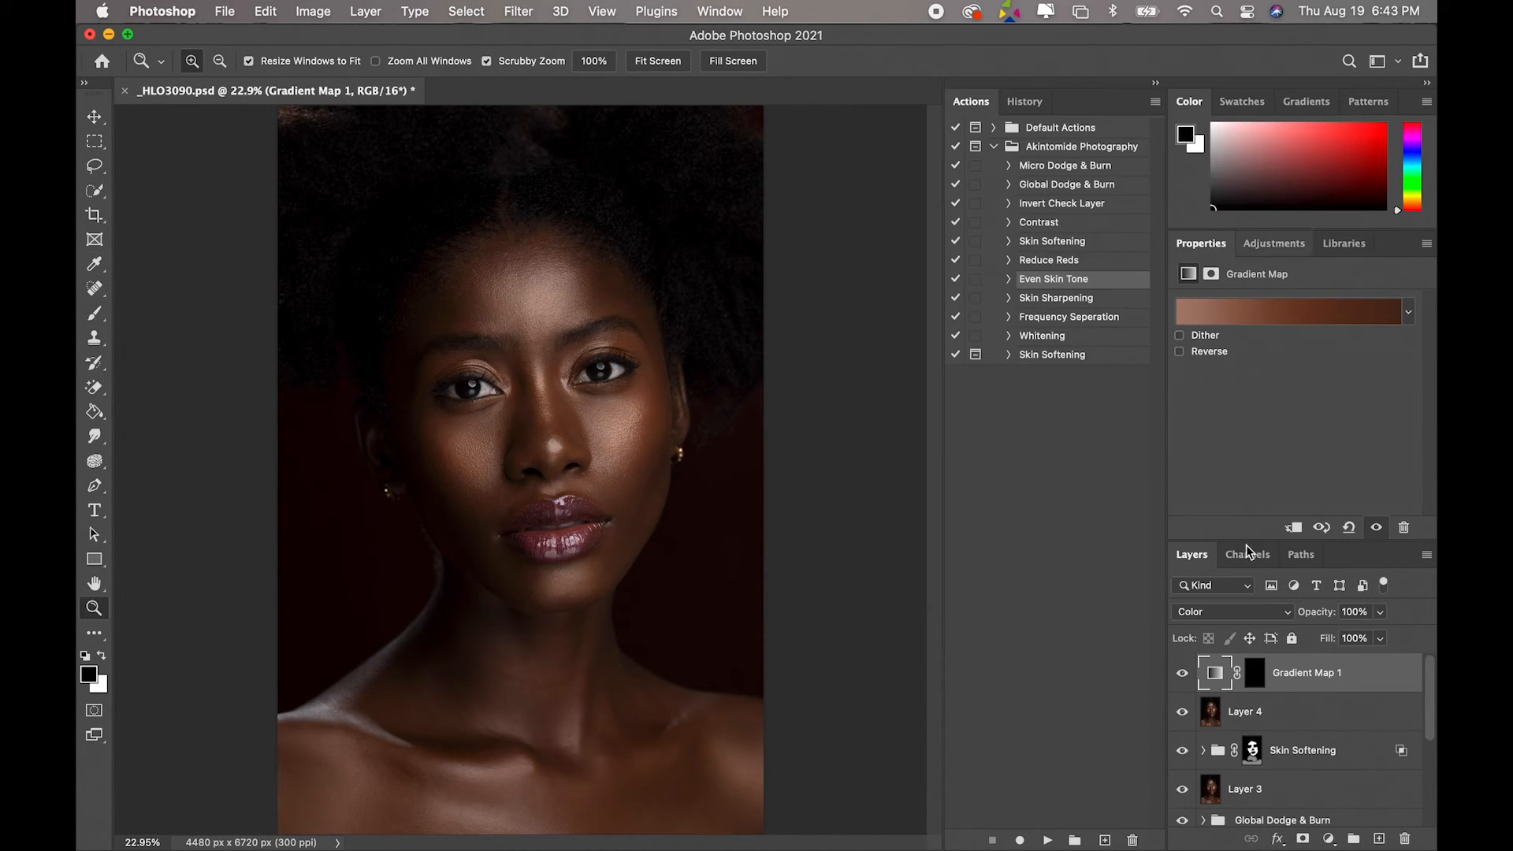
# - Select the Gradient Map 1 layer mask and set the layer's opacity to 30%
pyautogui.click(1381, 613)
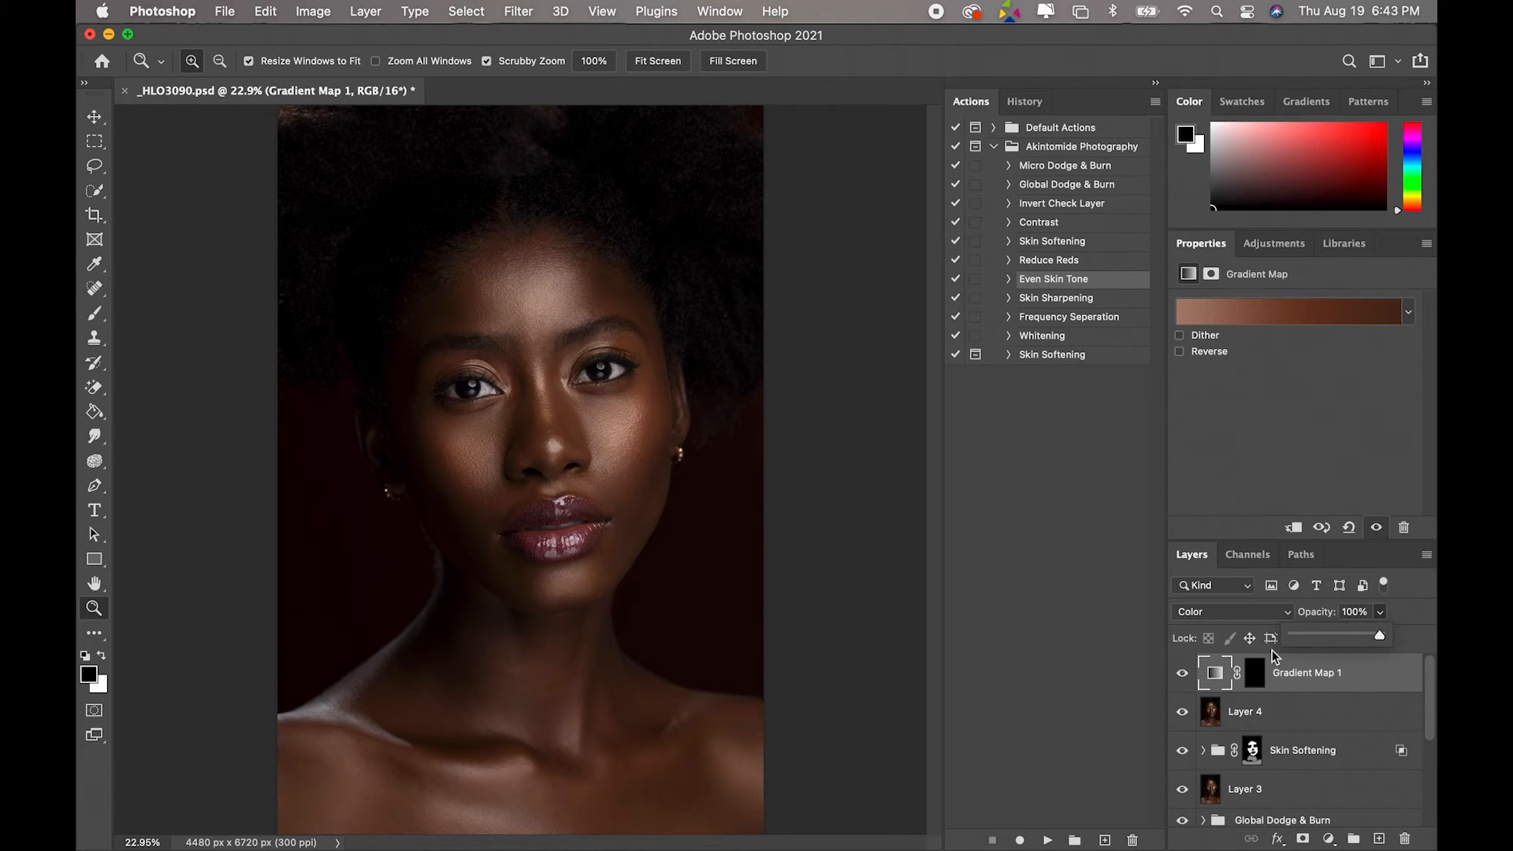
pyautogui.click(1264, 667)
pyautogui.click(1378, 614)
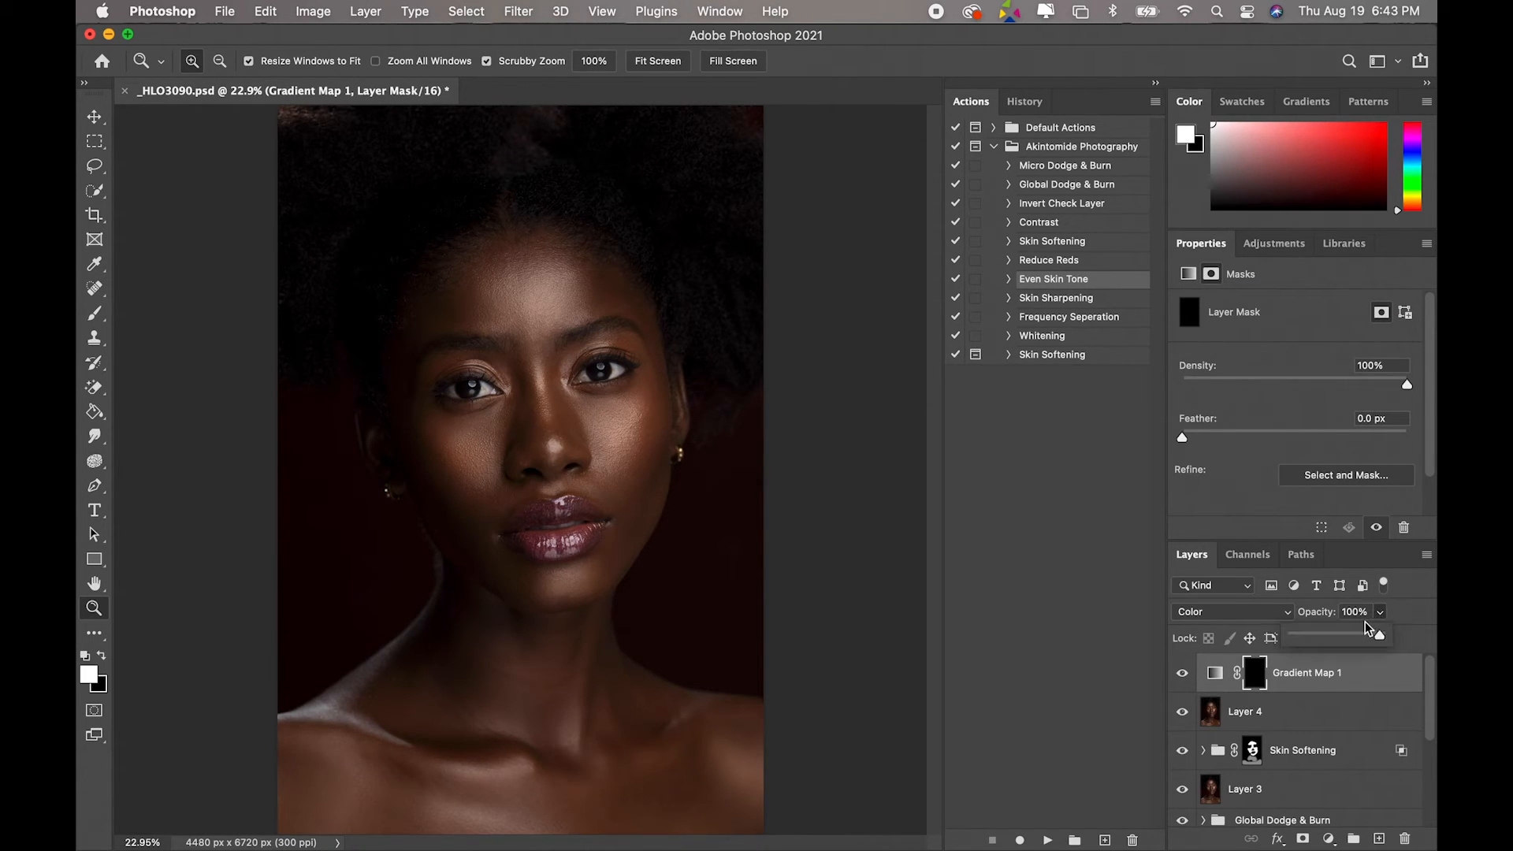
pyautogui.moveTo(1358, 642); pyautogui.dragTo(1319, 644)
pyautogui.click(1341, 612)
pyautogui.write('3')
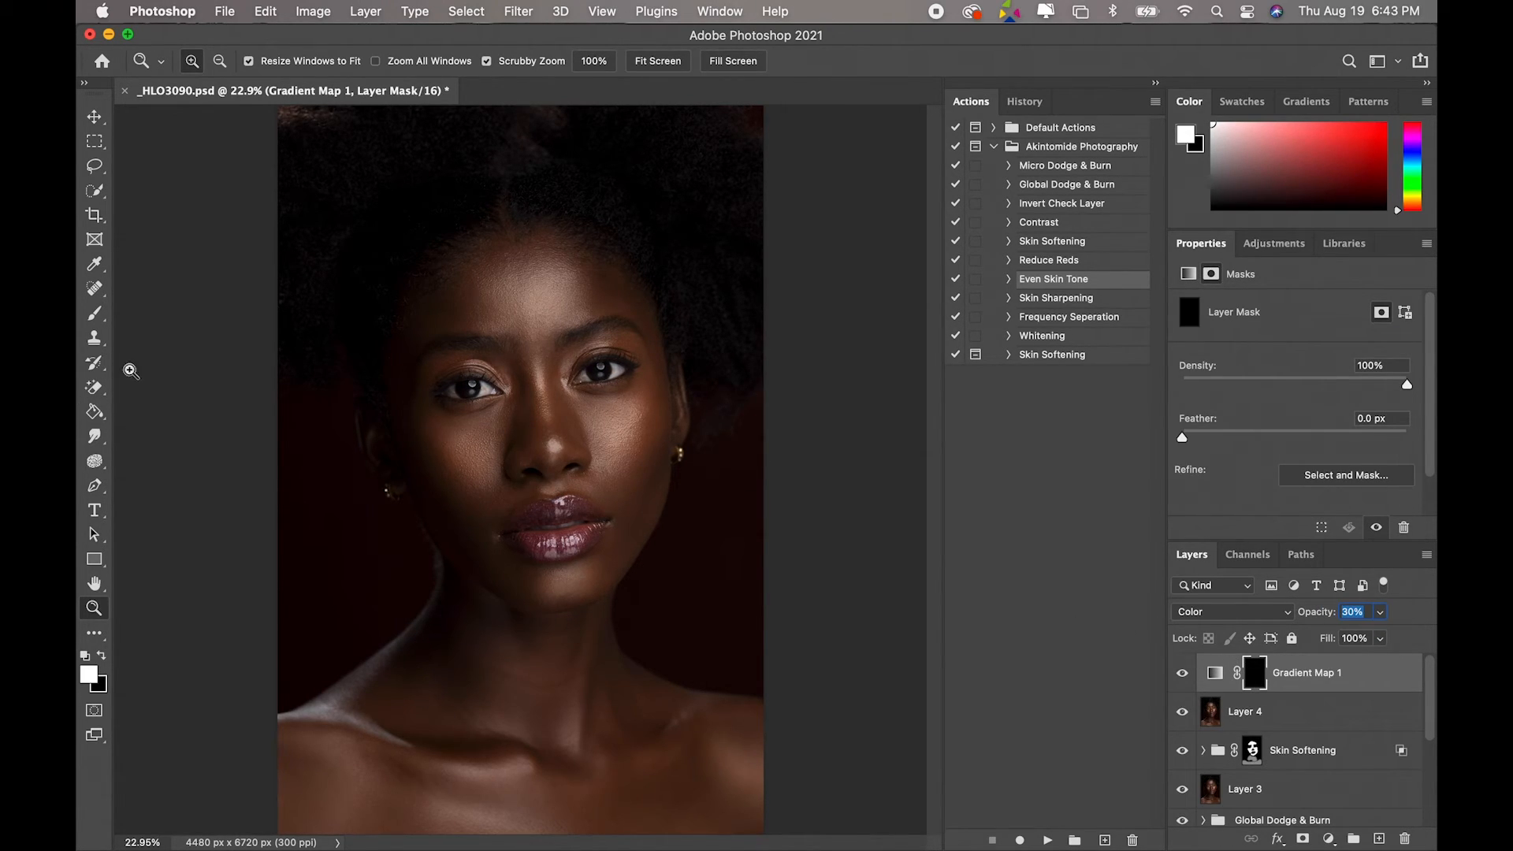
# - Paint the Gradient Map 1 mask white over the face, using a 400 px brush and a 200 px brush for tighter areas
pyautogui.click(95, 313)
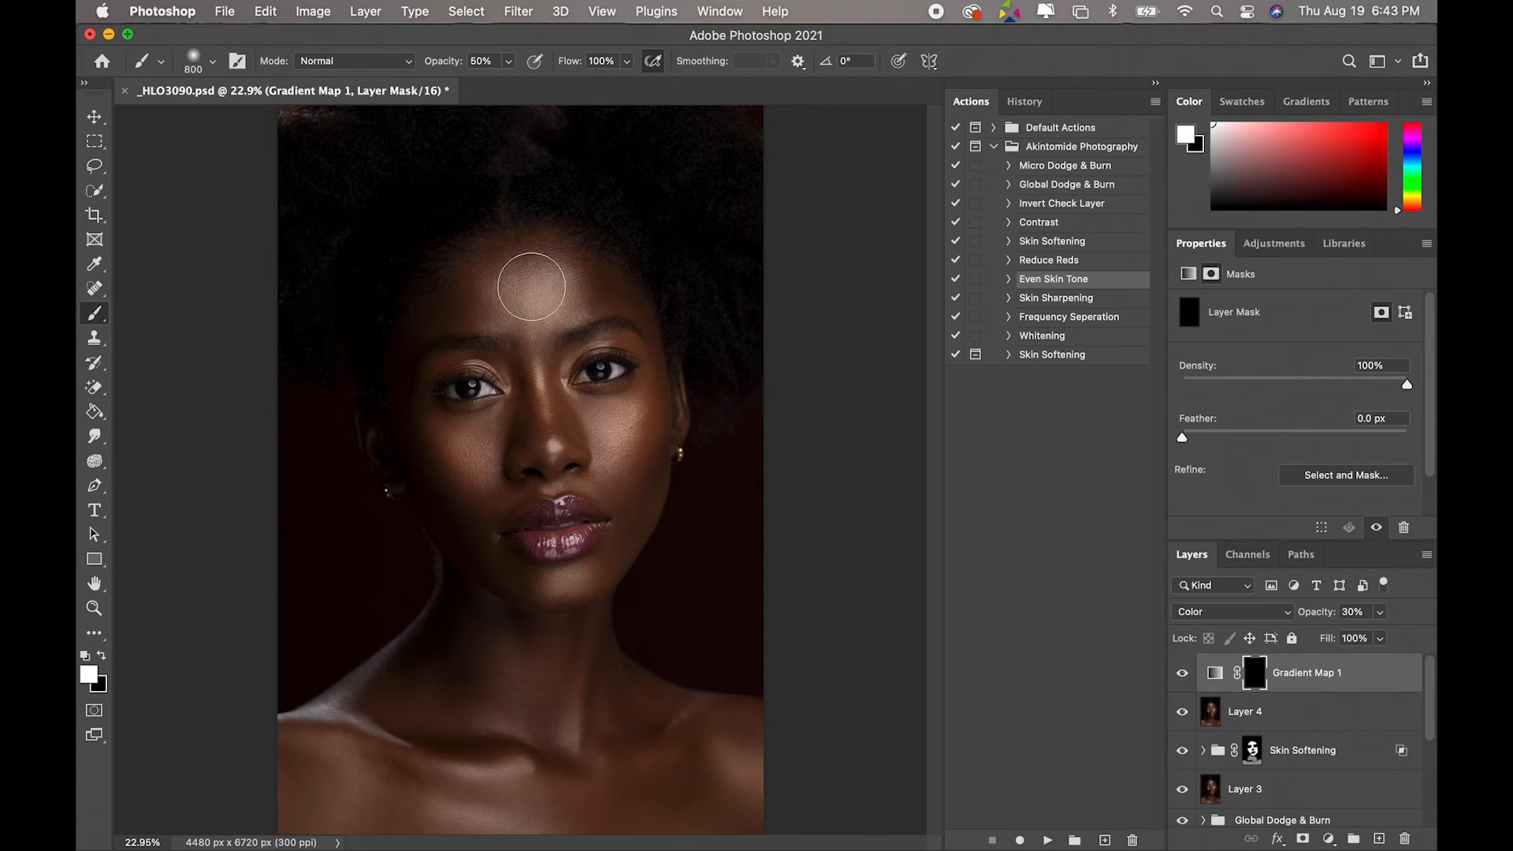
pyautogui.press('[')
pyautogui.press('[')
pyautogui.press('[')
pyautogui.press('[')
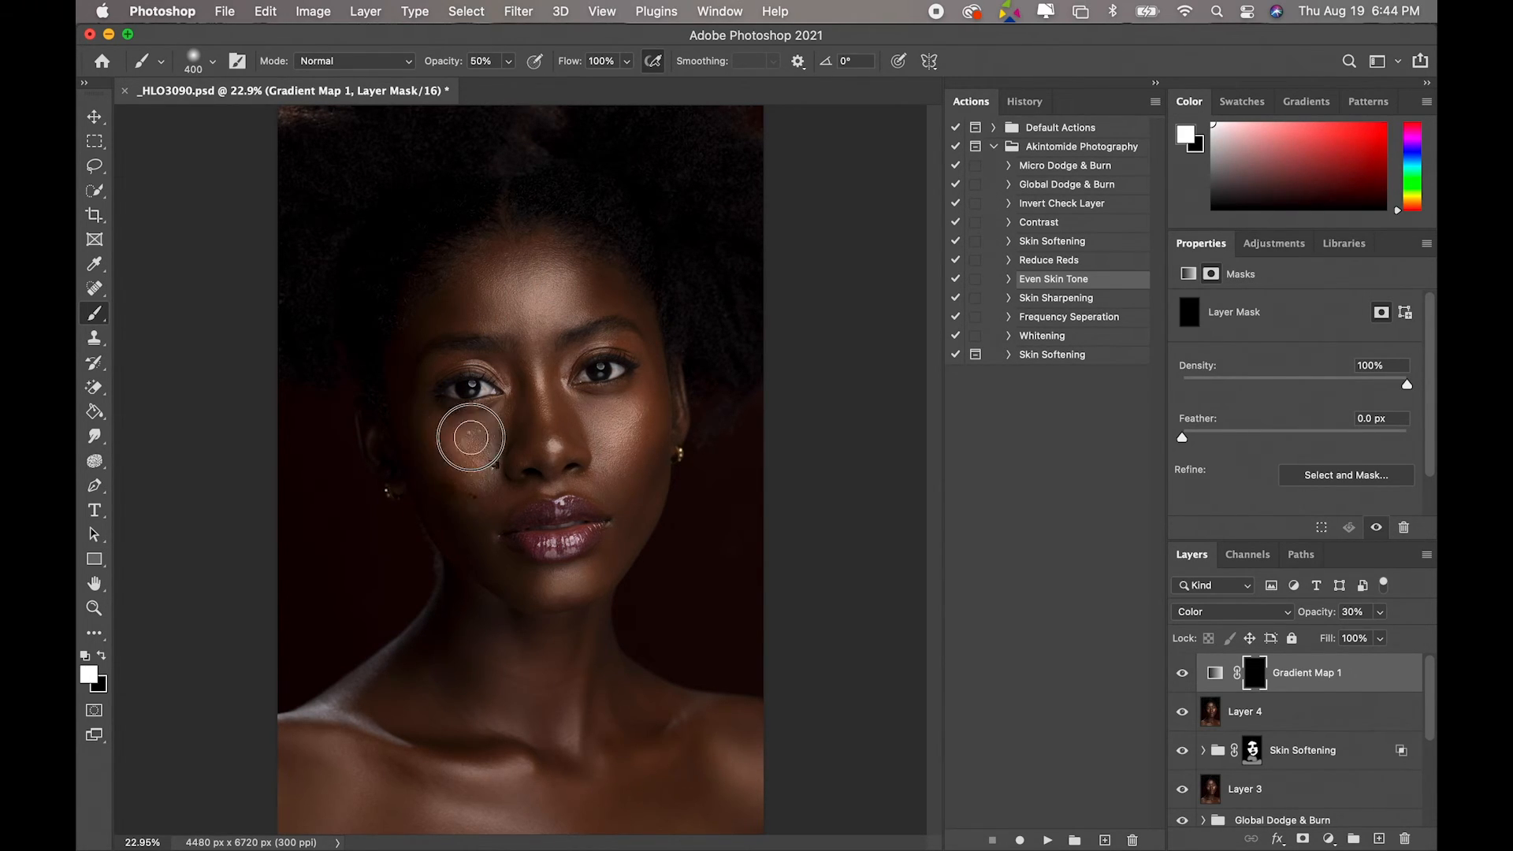
pyautogui.moveTo(498, 438); pyautogui.dragTo(533, 376)
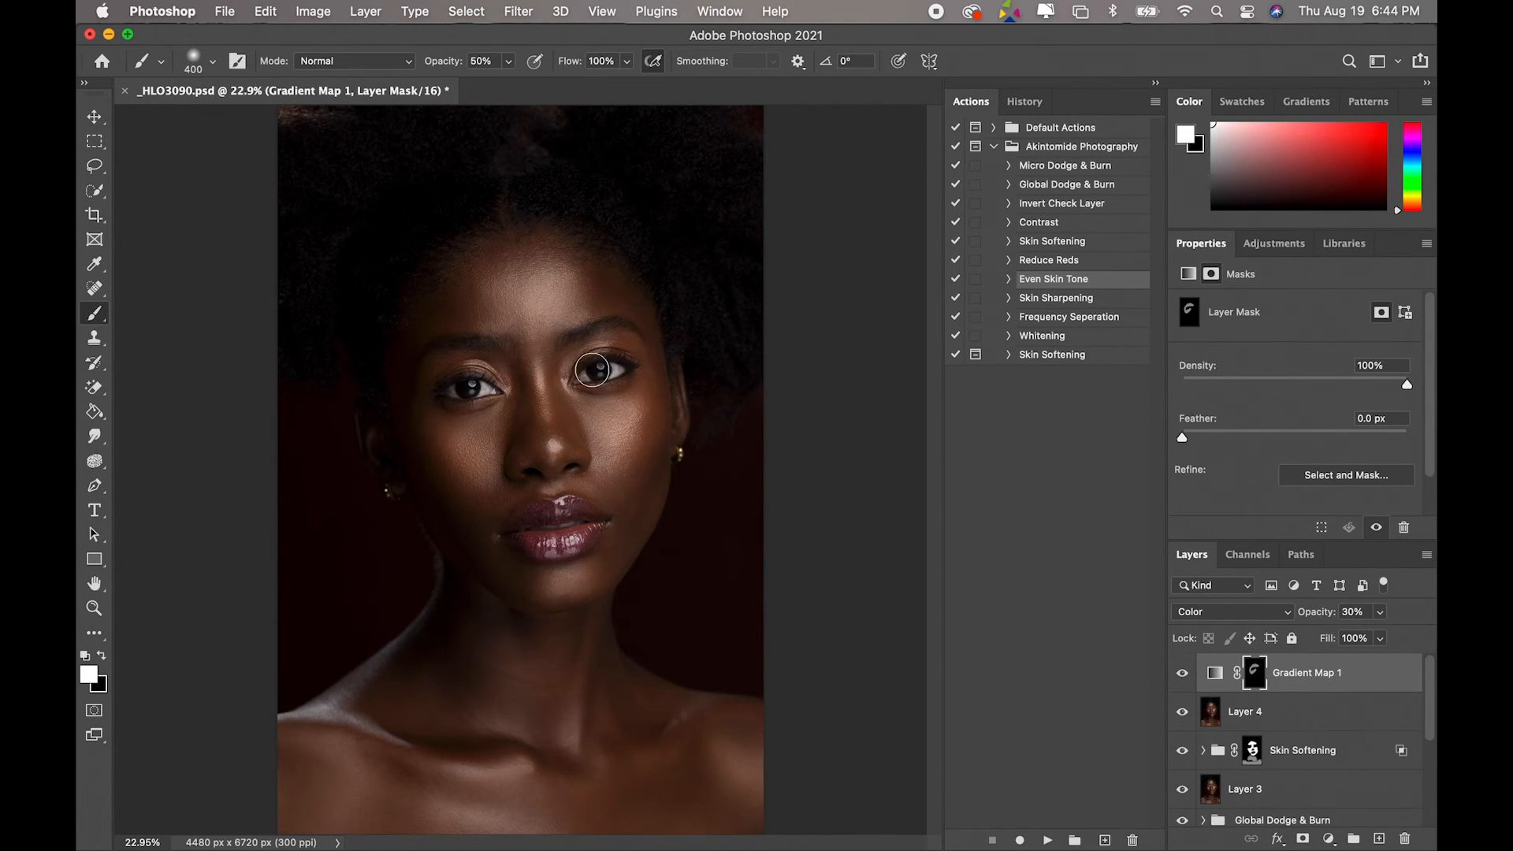
pyautogui.moveTo(549, 397)
pyautogui.mouseDown()
pyautogui.moveTo(535, 323)
pyautogui.moveTo(498, 316)
pyautogui.moveTo(573, 302)
pyautogui.moveTo(641, 377)
pyautogui.moveTo(641, 393)
pyautogui.moveTo(591, 410)
pyautogui.moveTo(614, 426)
pyautogui.moveTo(522, 448)
pyautogui.moveTo(585, 427)
pyautogui.moveTo(640, 434)
pyautogui.moveTo(634, 469)
pyautogui.moveTo(644, 460)
pyautogui.moveTo(634, 452)
pyautogui.moveTo(611, 480)
pyautogui.moveTo(640, 479)
pyautogui.moveTo(625, 531)
pyautogui.moveTo(584, 576)
pyautogui.moveTo(510, 582)
pyautogui.moveTo(471, 534)
pyautogui.moveTo(480, 548)
pyautogui.moveTo(506, 489)
pyautogui.mouseUp()
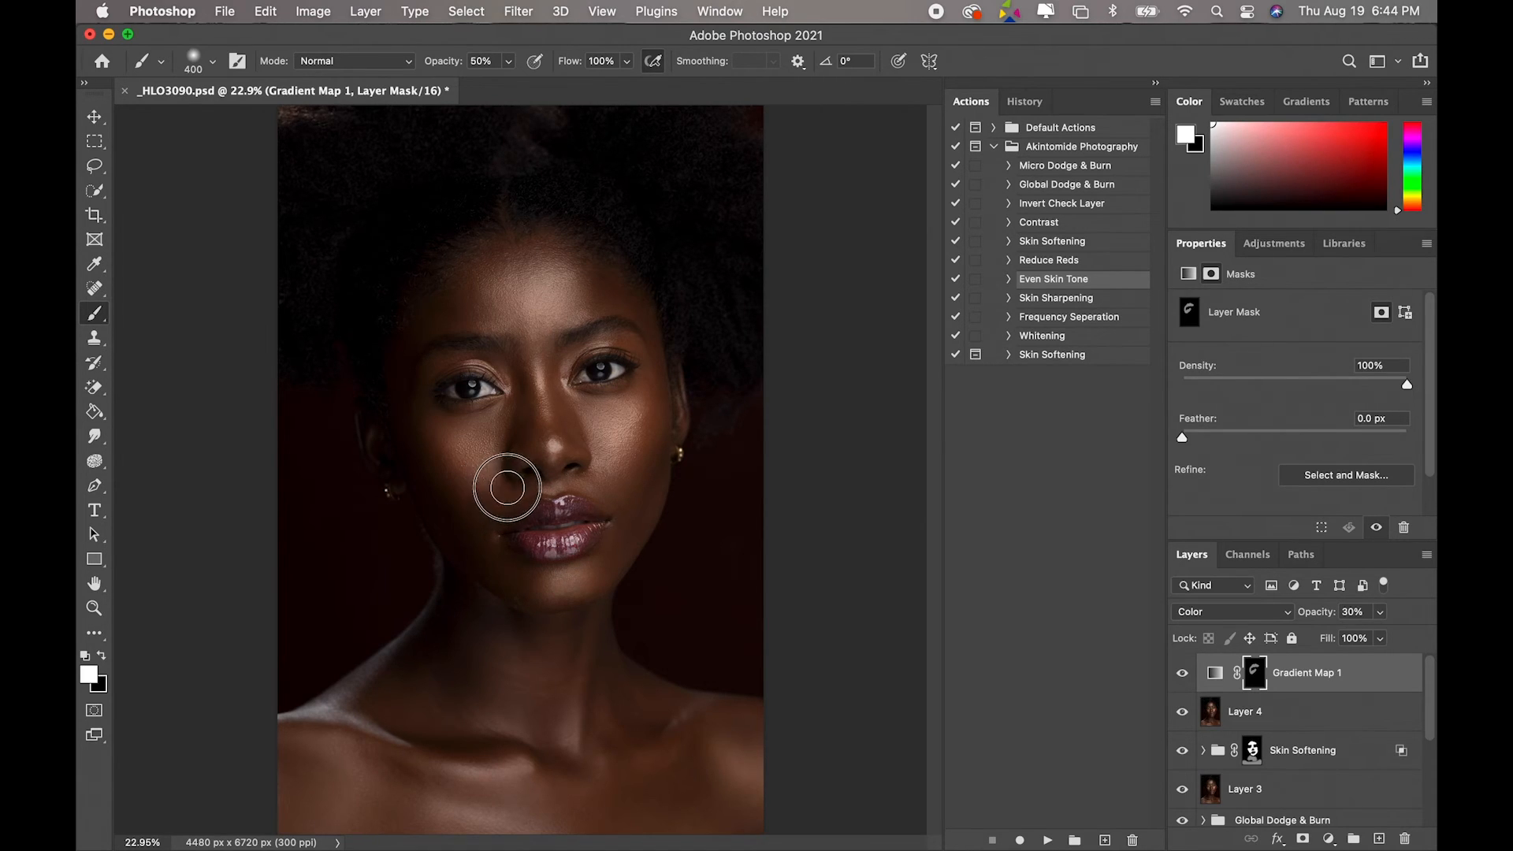
pyautogui.press('[')
pyautogui.press('[')
pyautogui.press('[')
pyautogui.press('[')
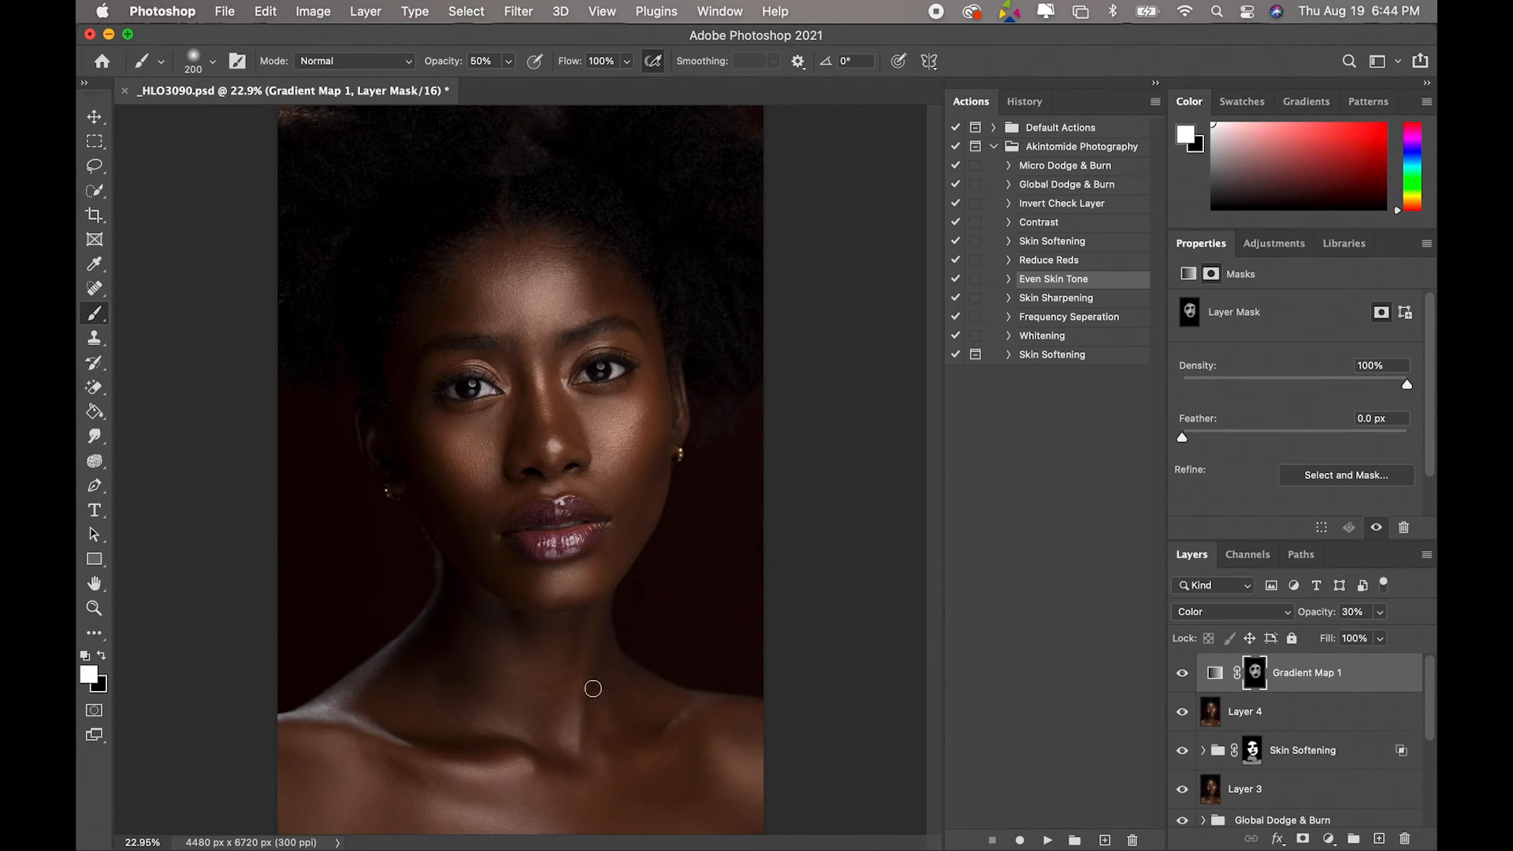
# - Paint the Gradient Map 1 mask over the neck, shoulders and chest at 600 px, and clean up beside the neck with black
pyautogui.press(']')
pyautogui.press(']')
pyautogui.press(']')
pyautogui.press(']')
pyautogui.press(']')
pyautogui.press(']')
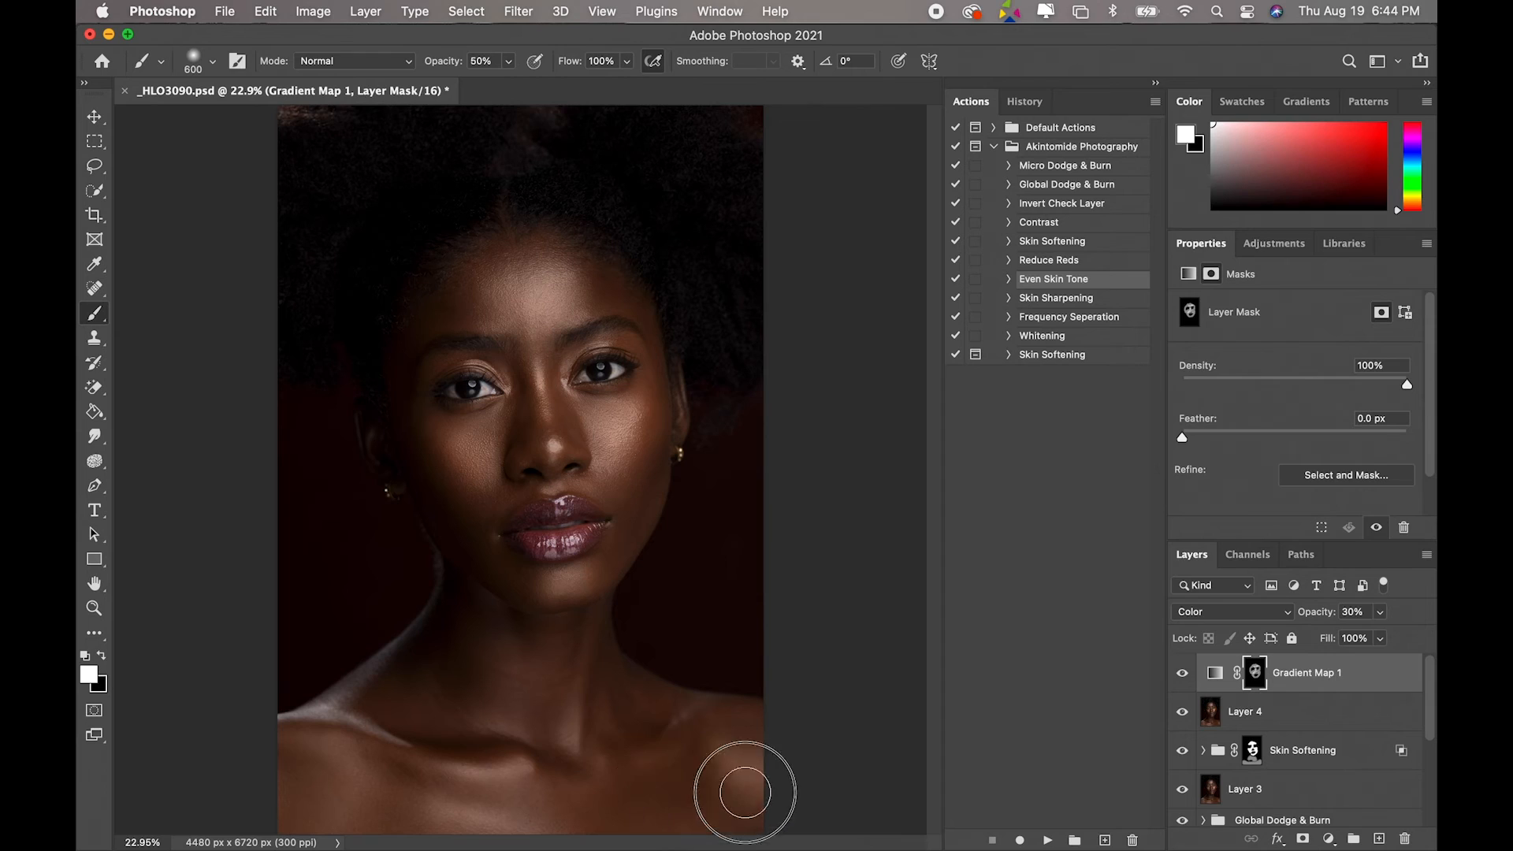
pyautogui.moveTo(748, 733)
pyautogui.mouseDown()
pyautogui.moveTo(621, 703)
pyautogui.moveTo(642, 710)
pyautogui.moveTo(512, 701)
pyautogui.mouseUp()
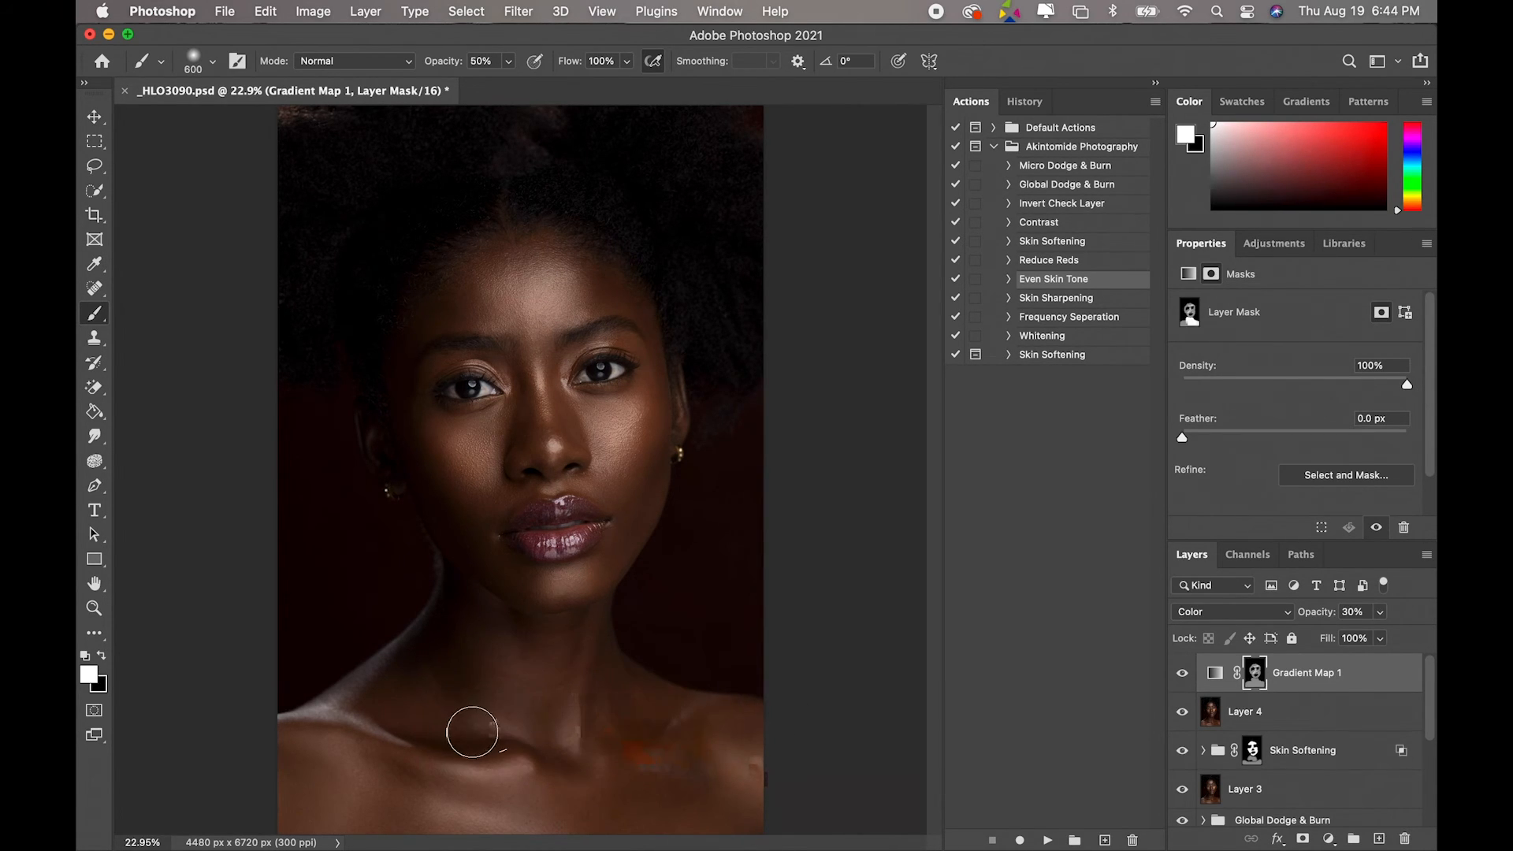
pyautogui.press('x')
pyautogui.moveTo(459, 623)
pyautogui.mouseDown()
pyautogui.moveTo(432, 674)
pyautogui.moveTo(457, 638)
pyautogui.moveTo(402, 687)
pyautogui.moveTo(467, 609)
pyautogui.moveTo(454, 687)
pyautogui.moveTo(467, 623)
pyautogui.moveTo(407, 689)
pyautogui.moveTo(483, 622)
pyautogui.moveTo(452, 611)
pyautogui.mouseUp()
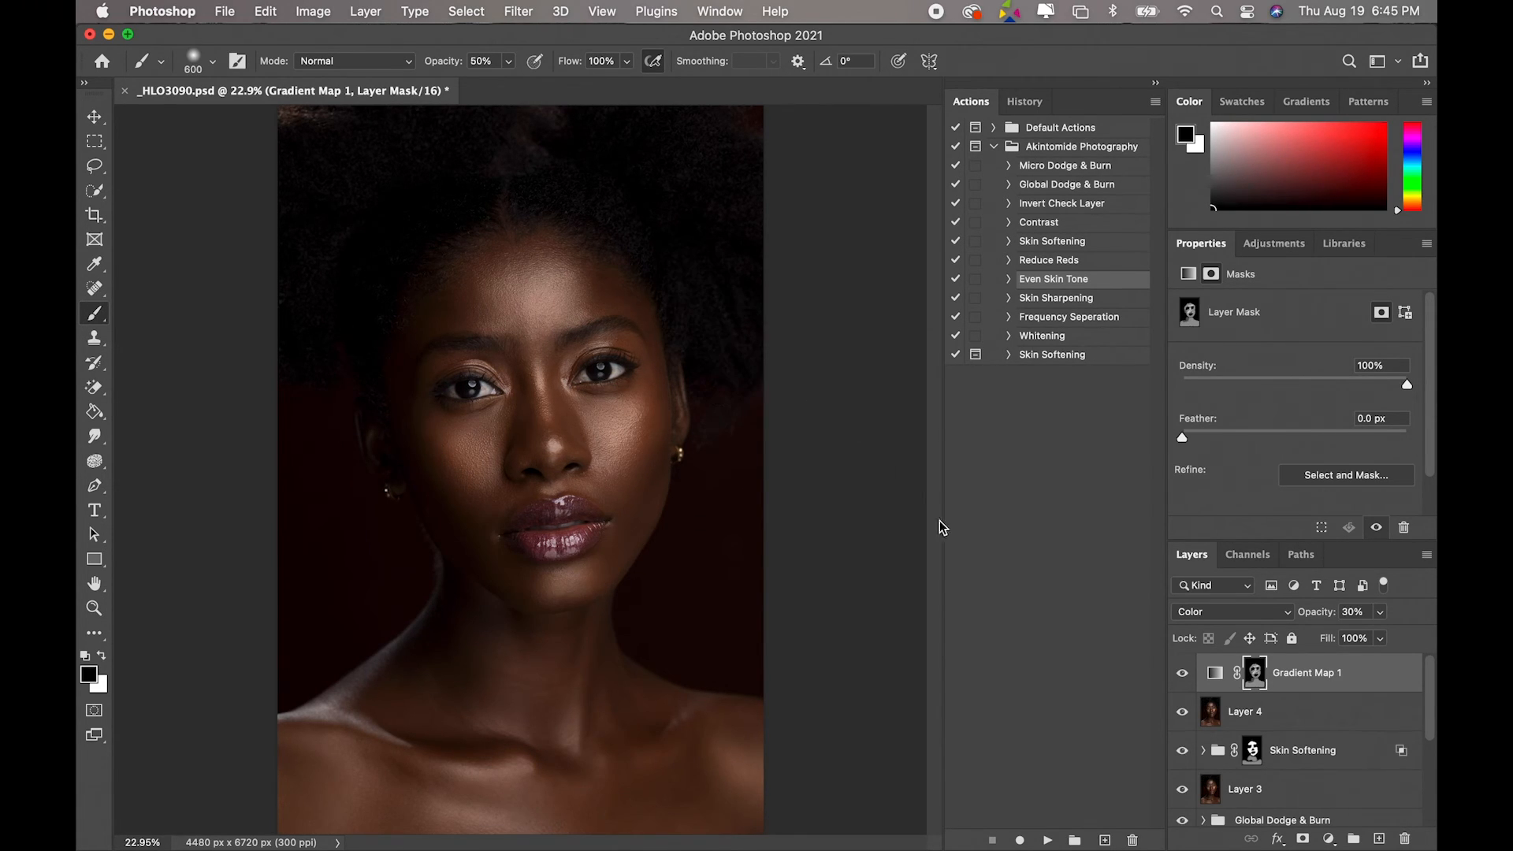
# - Lower the Gradient Map 1 layer's opacity to 24%
pyautogui.click(1378, 613)
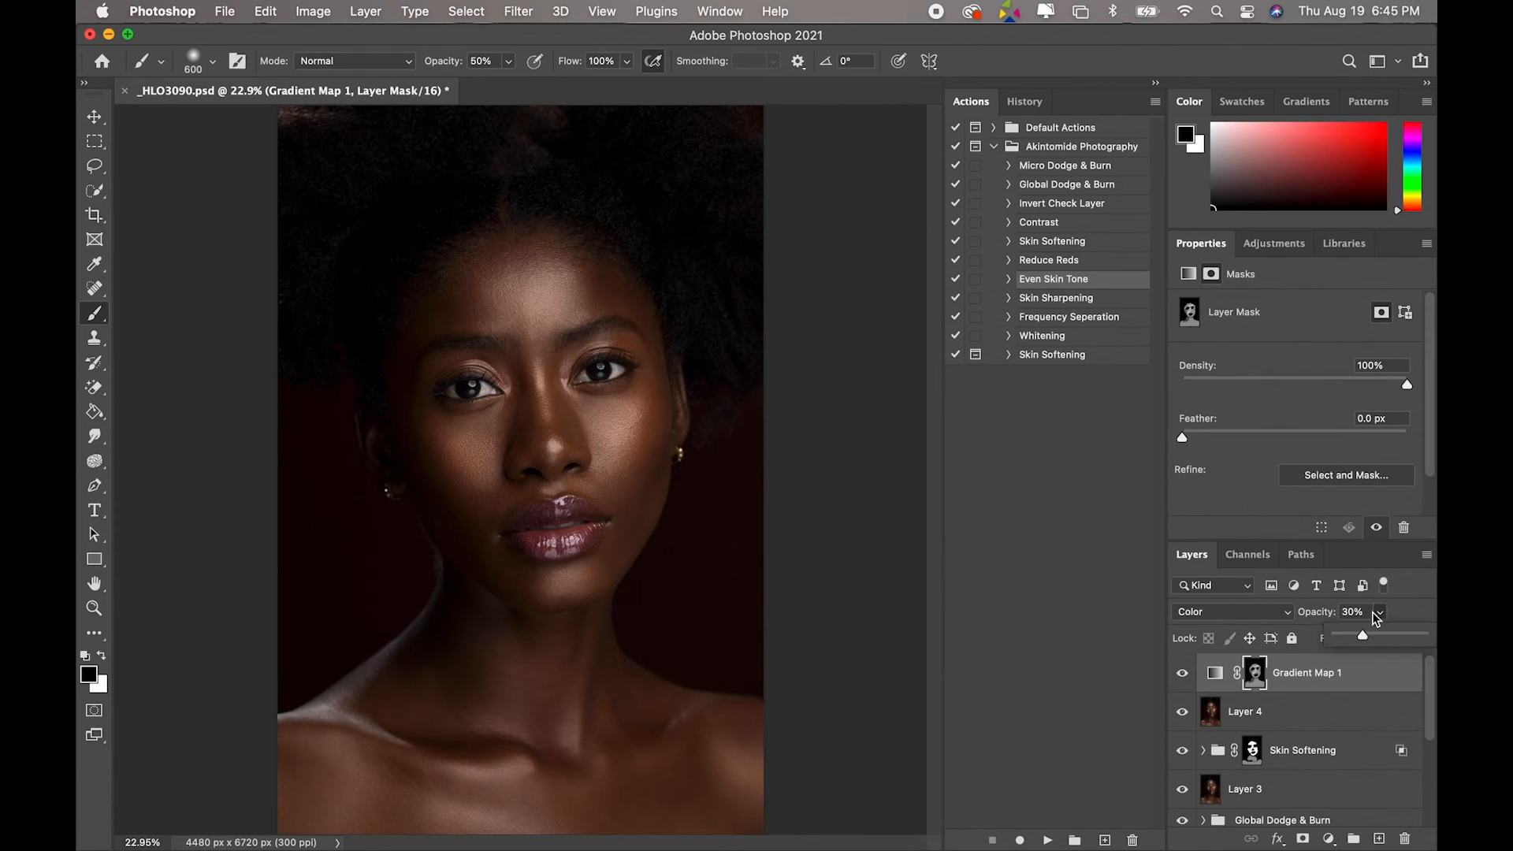
pyautogui.moveTo(1361, 635); pyautogui.dragTo(1356, 638)
pyautogui.click(1421, 613)
# - Compare the portrait with and without the Gradient Map 1 layer, both at full view and close up on the face
pyautogui.click(1182, 674)
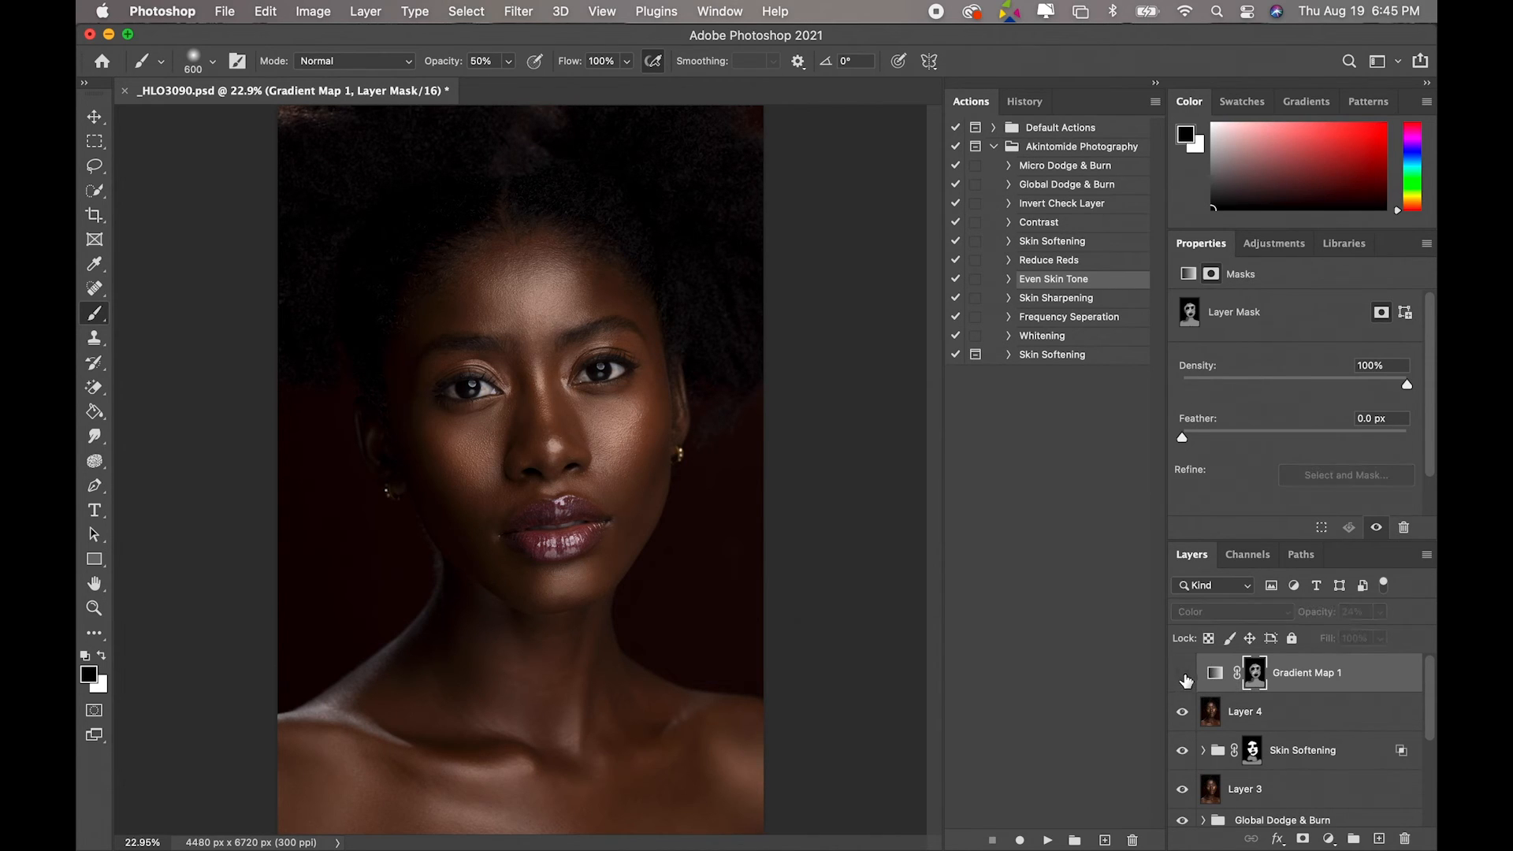
pyautogui.click(1185, 674)
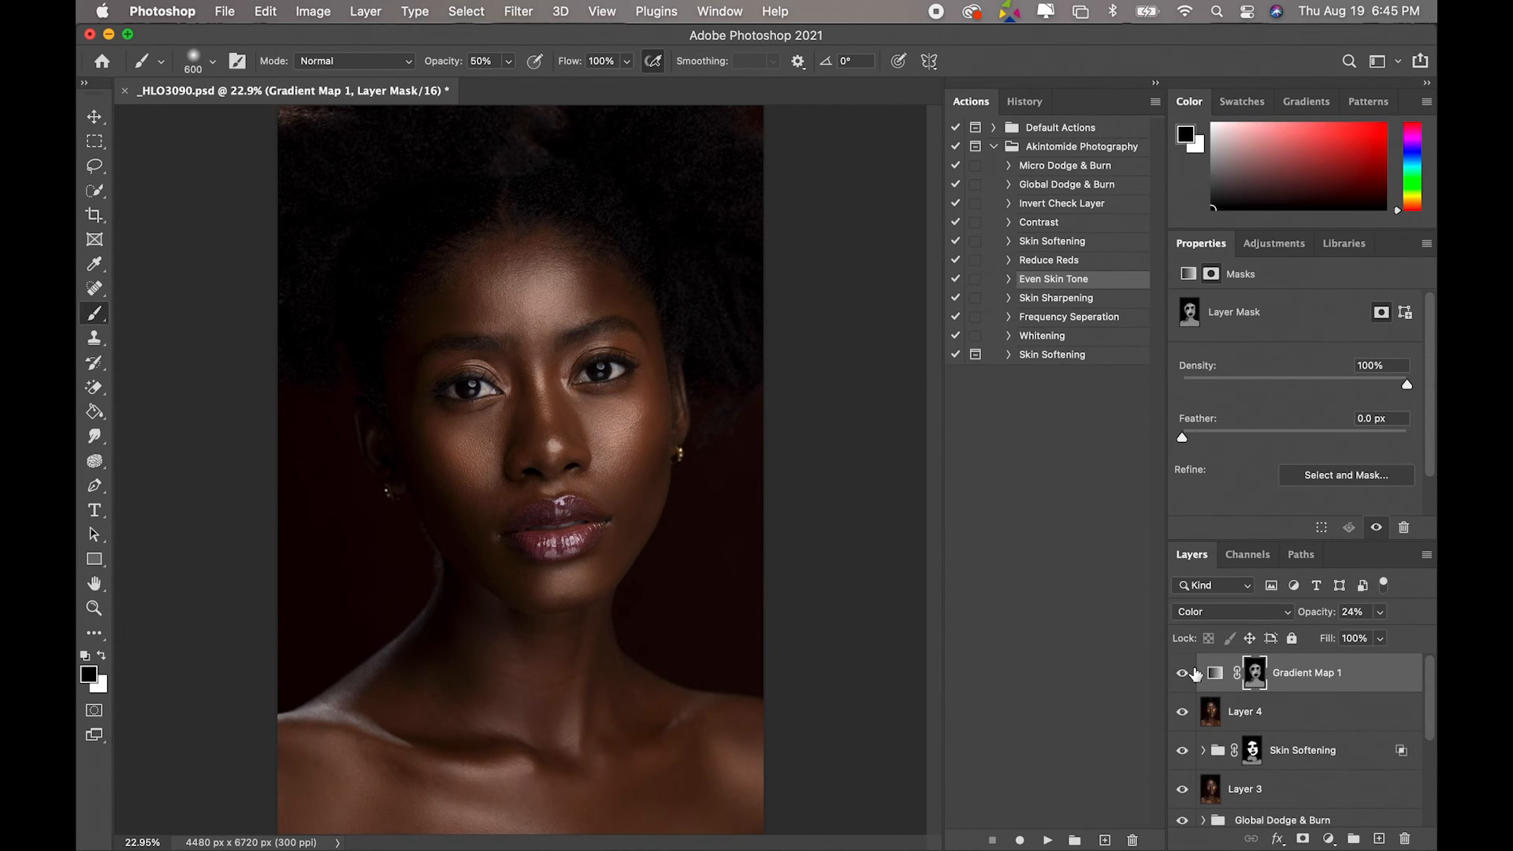
pyautogui.click(94, 608)
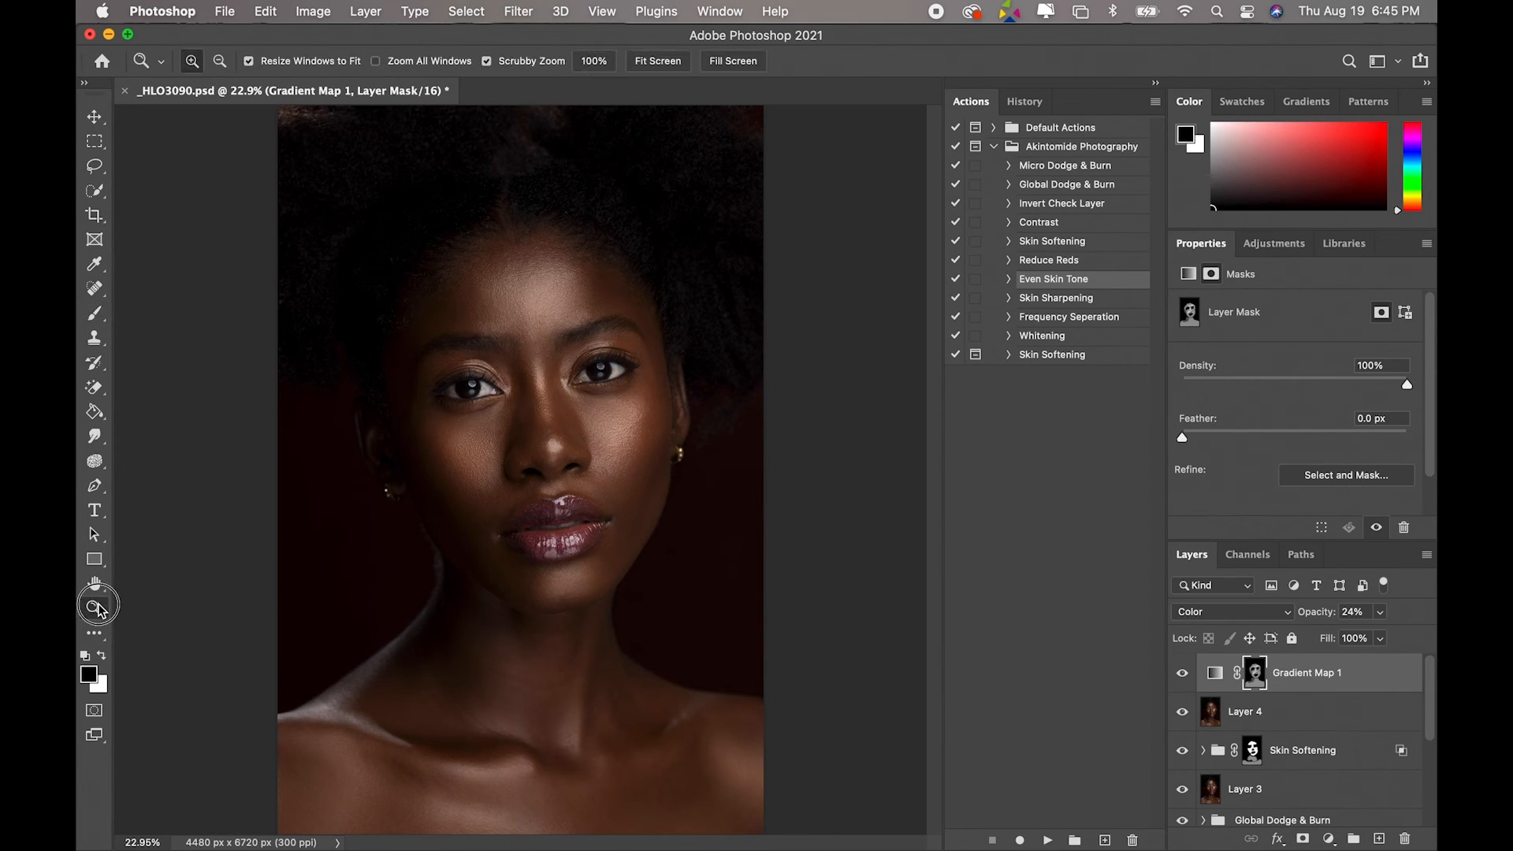
pyautogui.click(585, 451)
pyautogui.moveTo(586, 451); pyautogui.dragTo(617, 473)
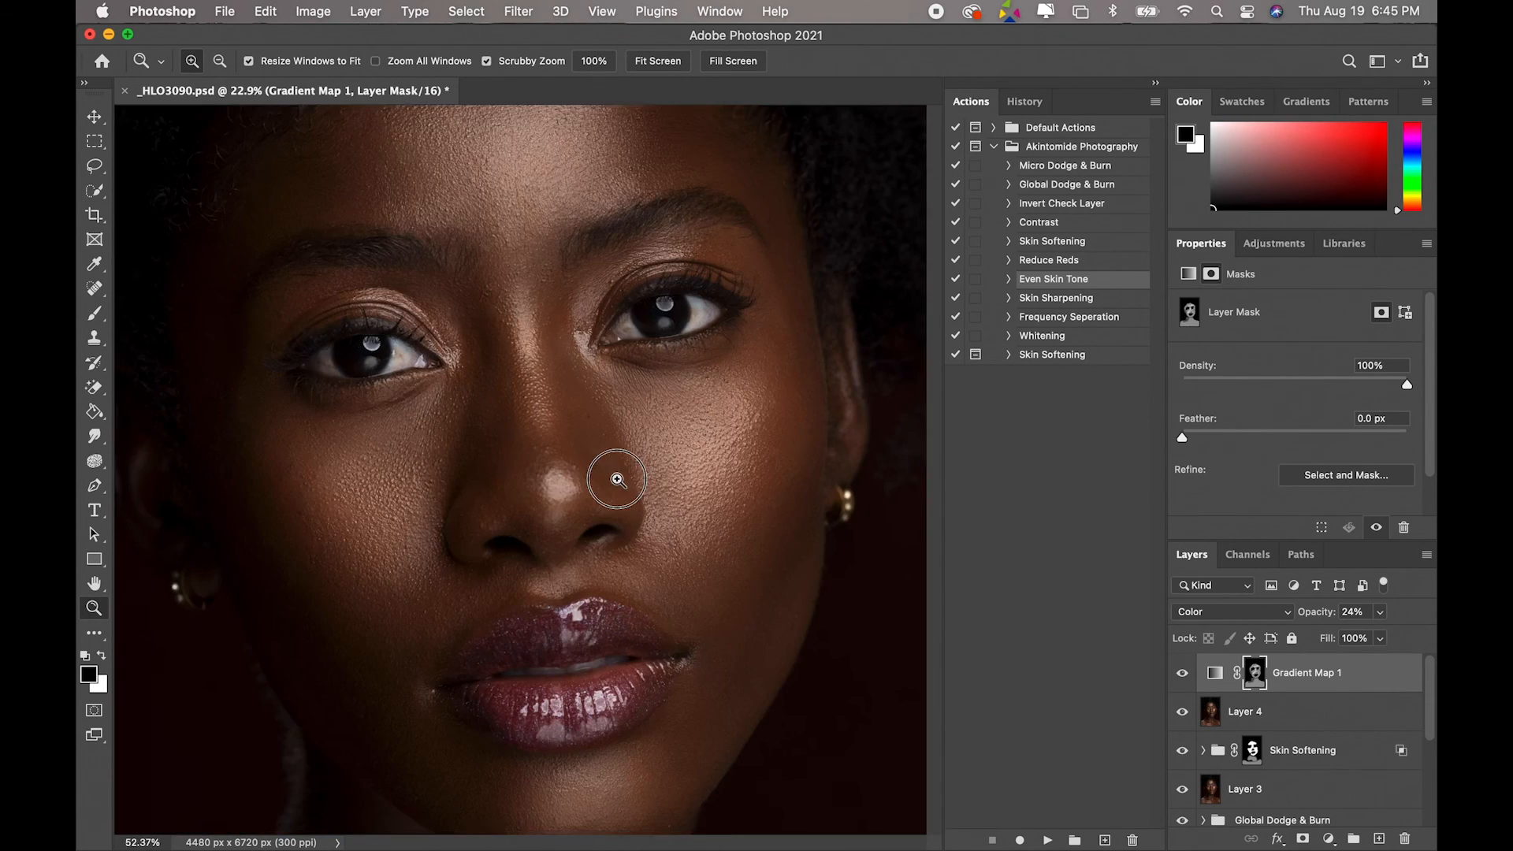
pyautogui.click(1183, 675)
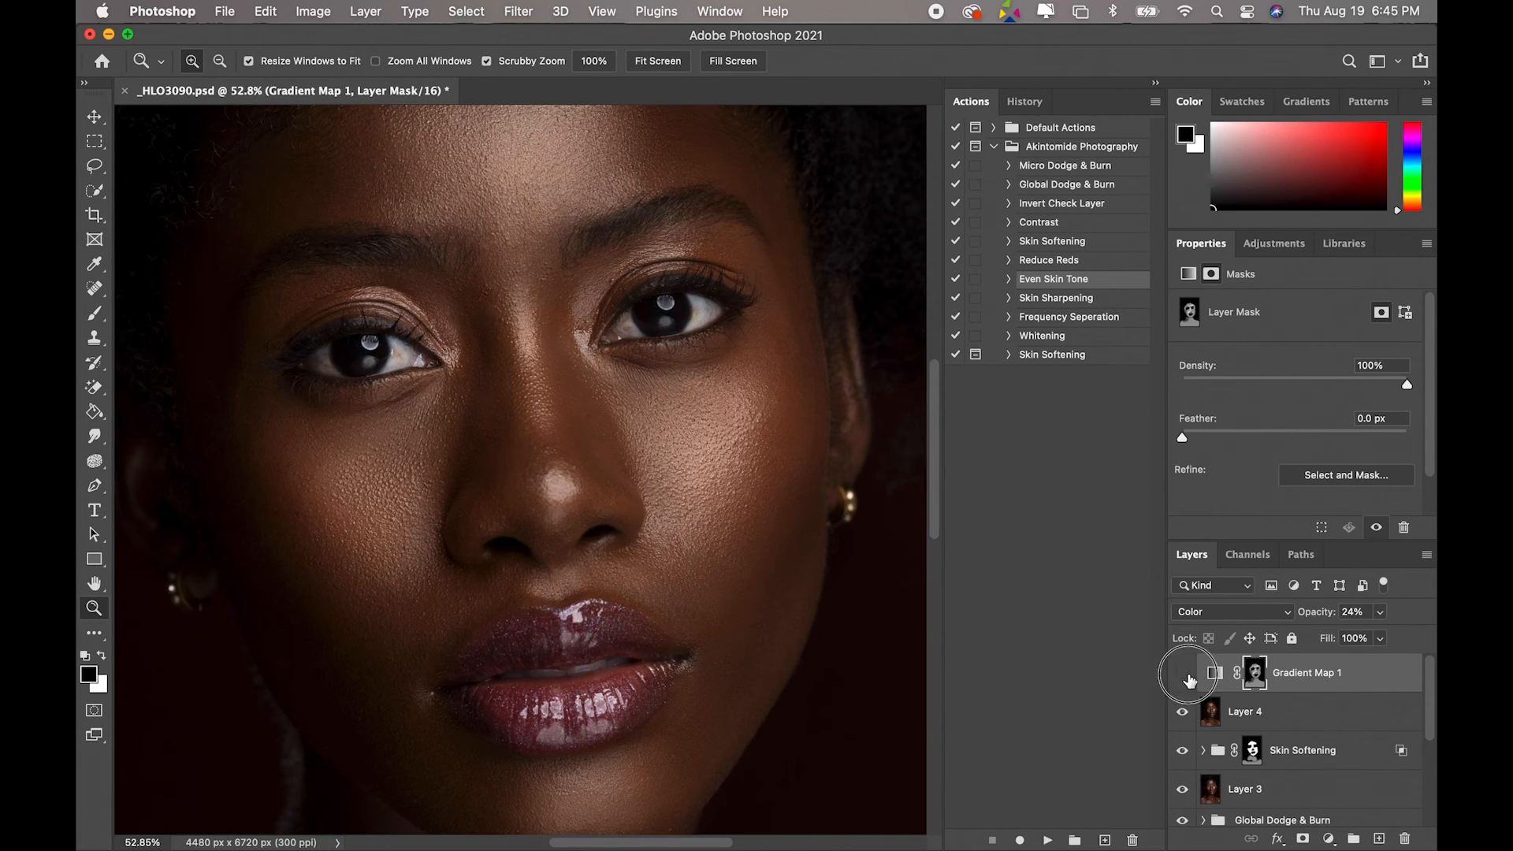
pyautogui.click(1182, 675)
pyautogui.click(1182, 676)
pyautogui.click(1181, 676)
pyautogui.moveTo(786, 658); pyautogui.dragTo(766, 707)
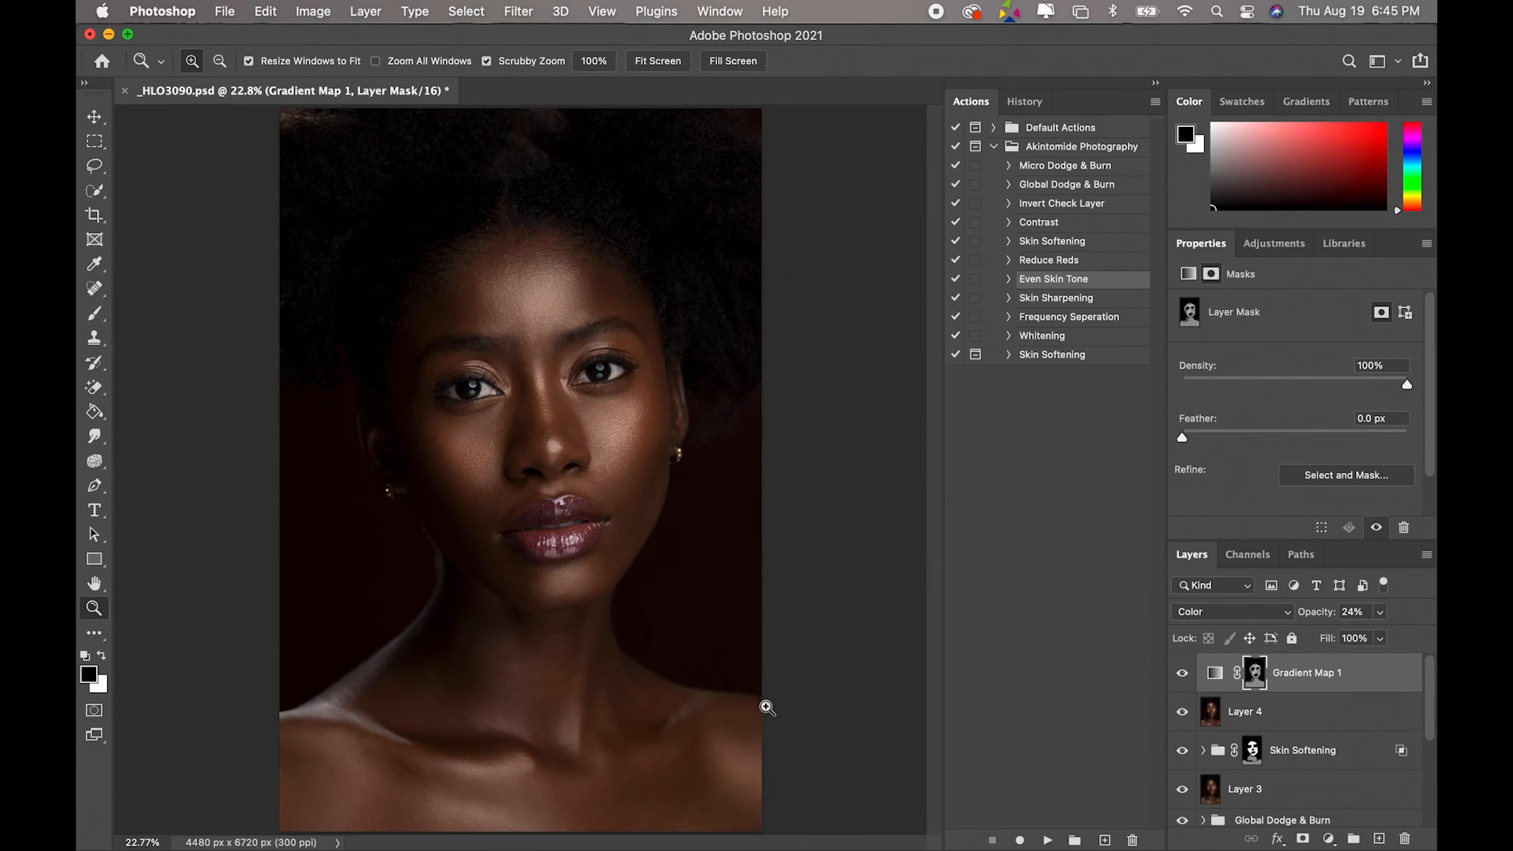
pyautogui.click(659, 62)
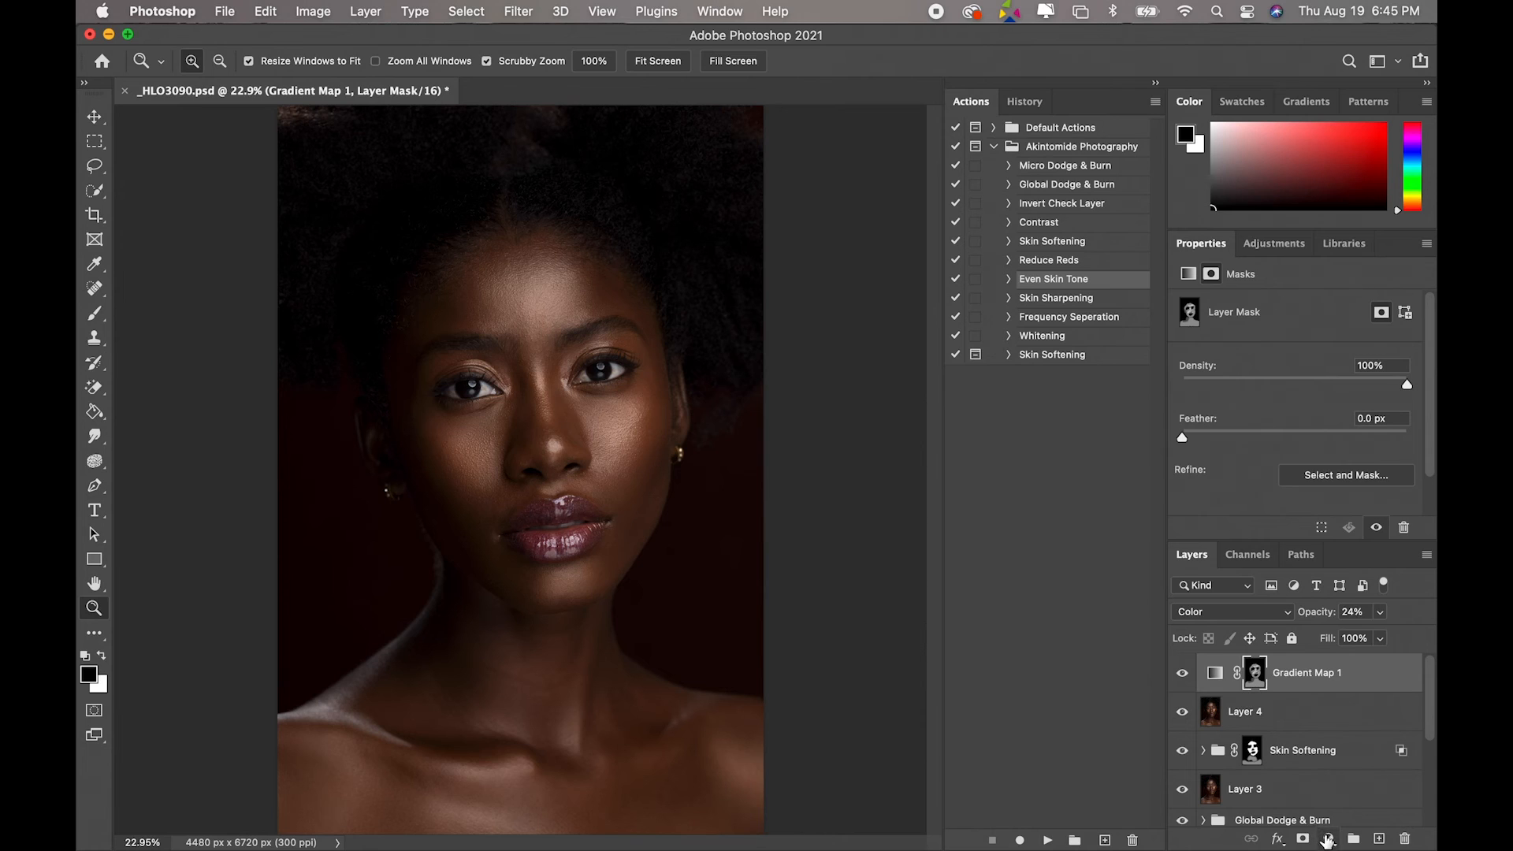
# - Add a Color Lookup adjustment layer above Gradient Map 1 and load DARK GLOW MELANIN.CUBE from the desktop's My Skin Tonne Melanin Actions folder
pyautogui.click(1329, 839)
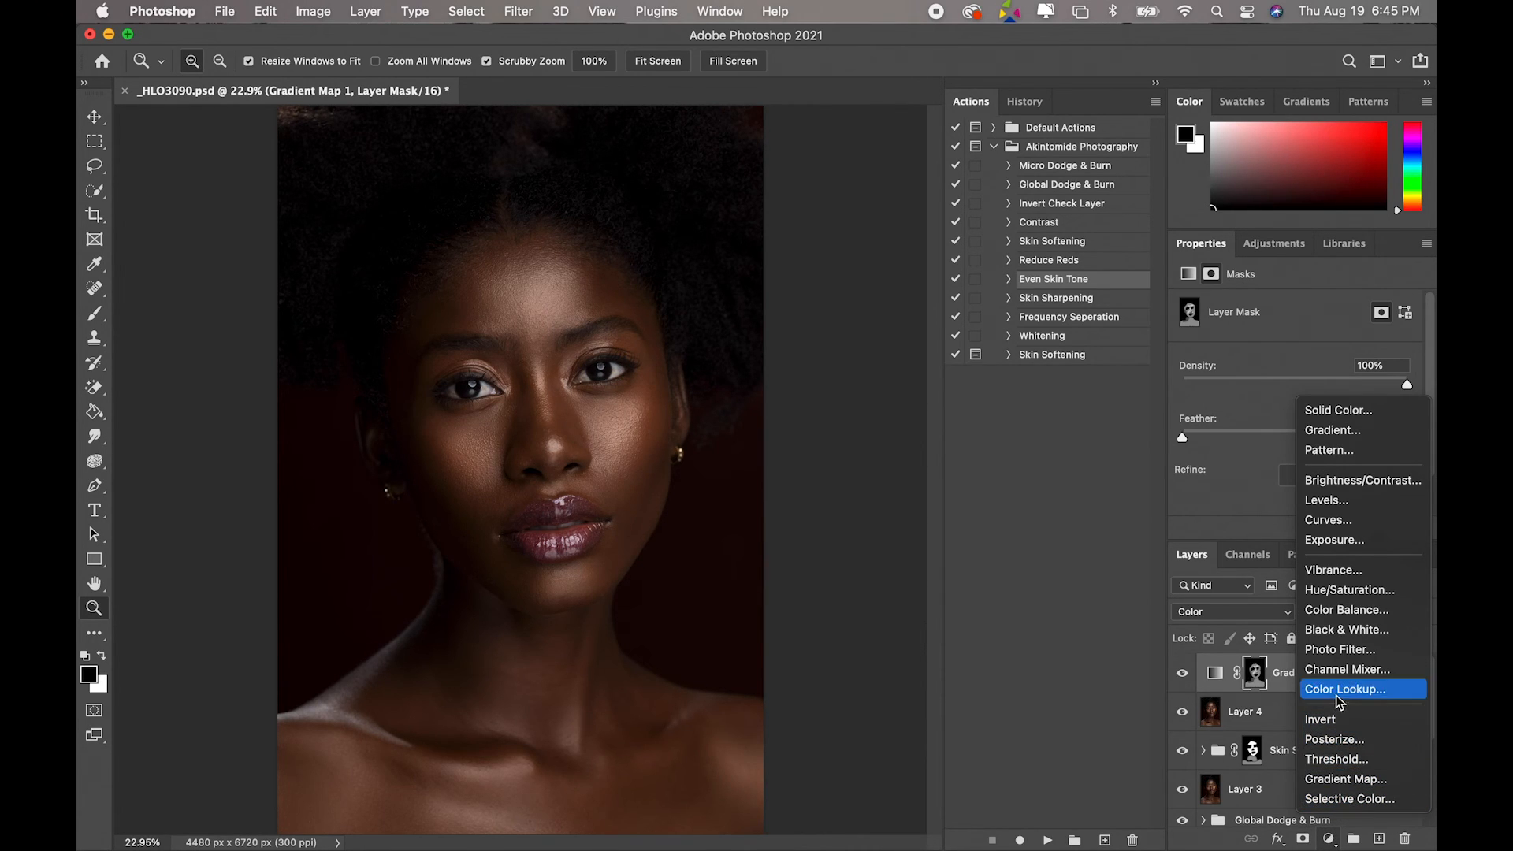
pyautogui.click(1324, 691)
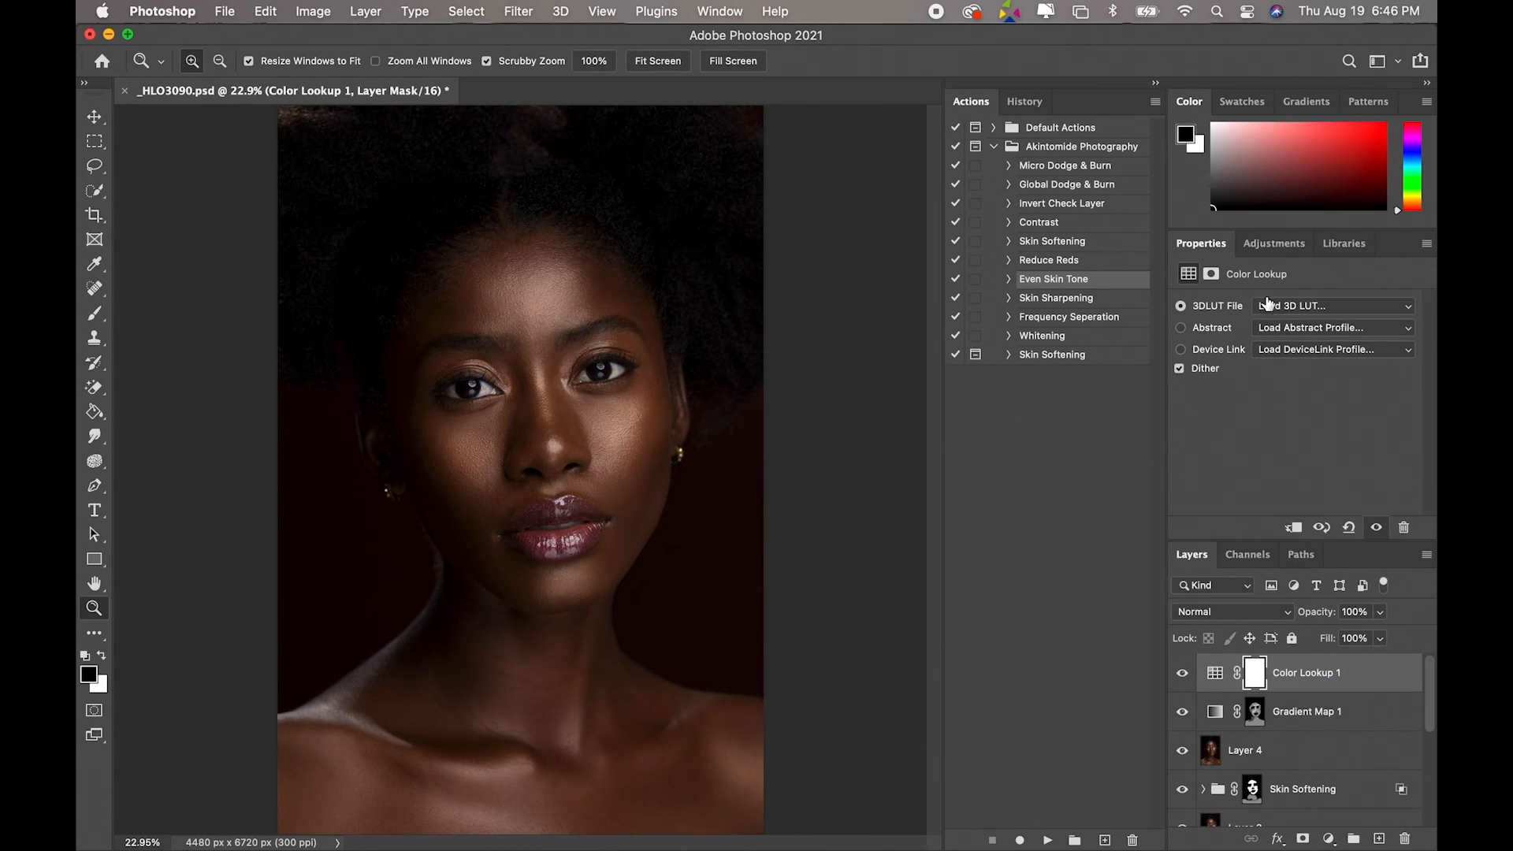
pyautogui.click(1292, 310)
pyautogui.click(1204, 305)
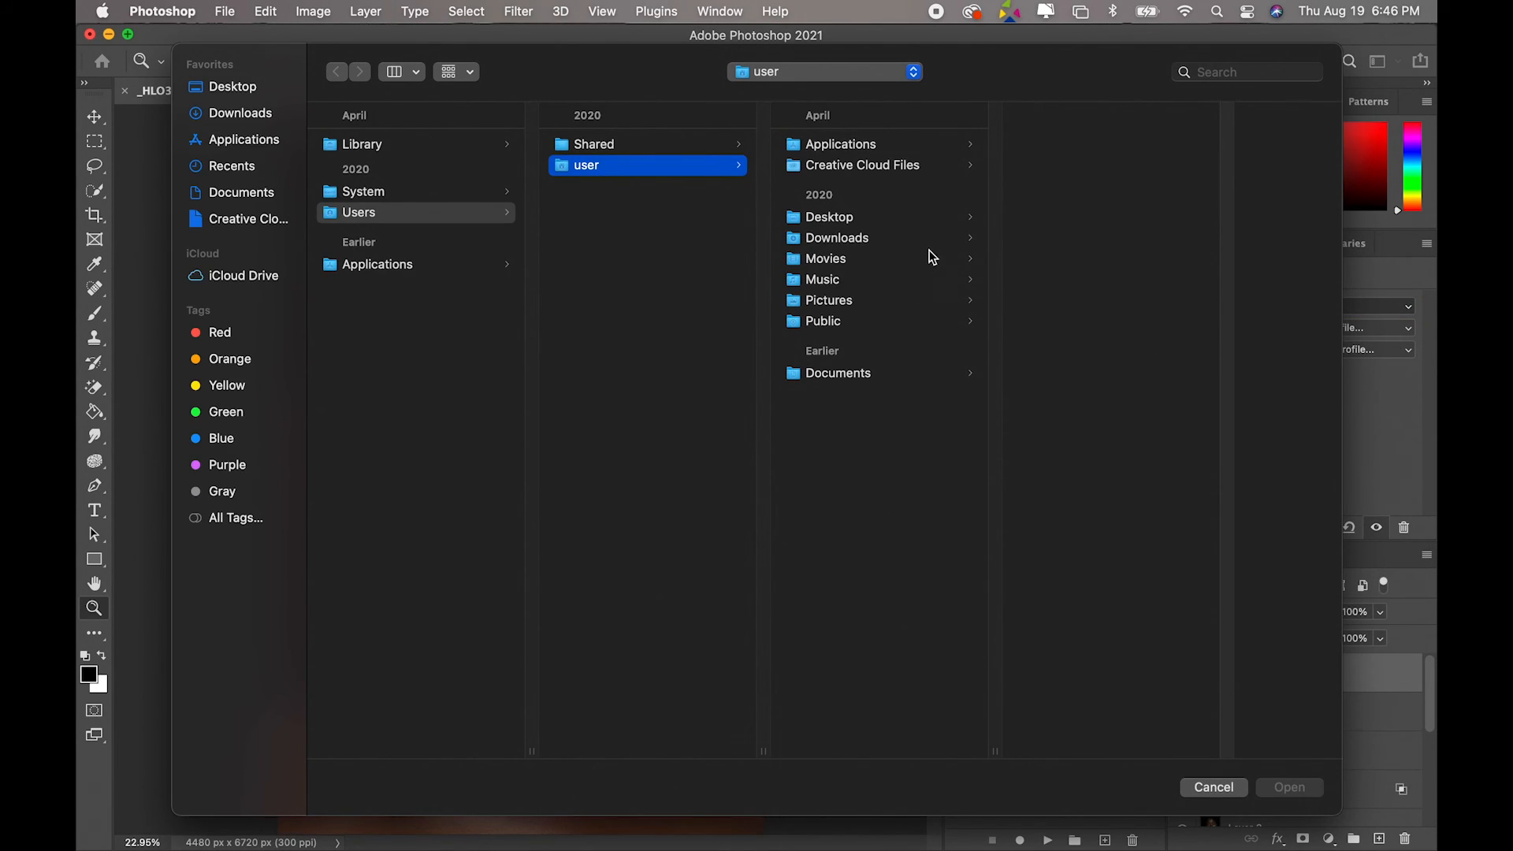
pyautogui.click(902, 220)
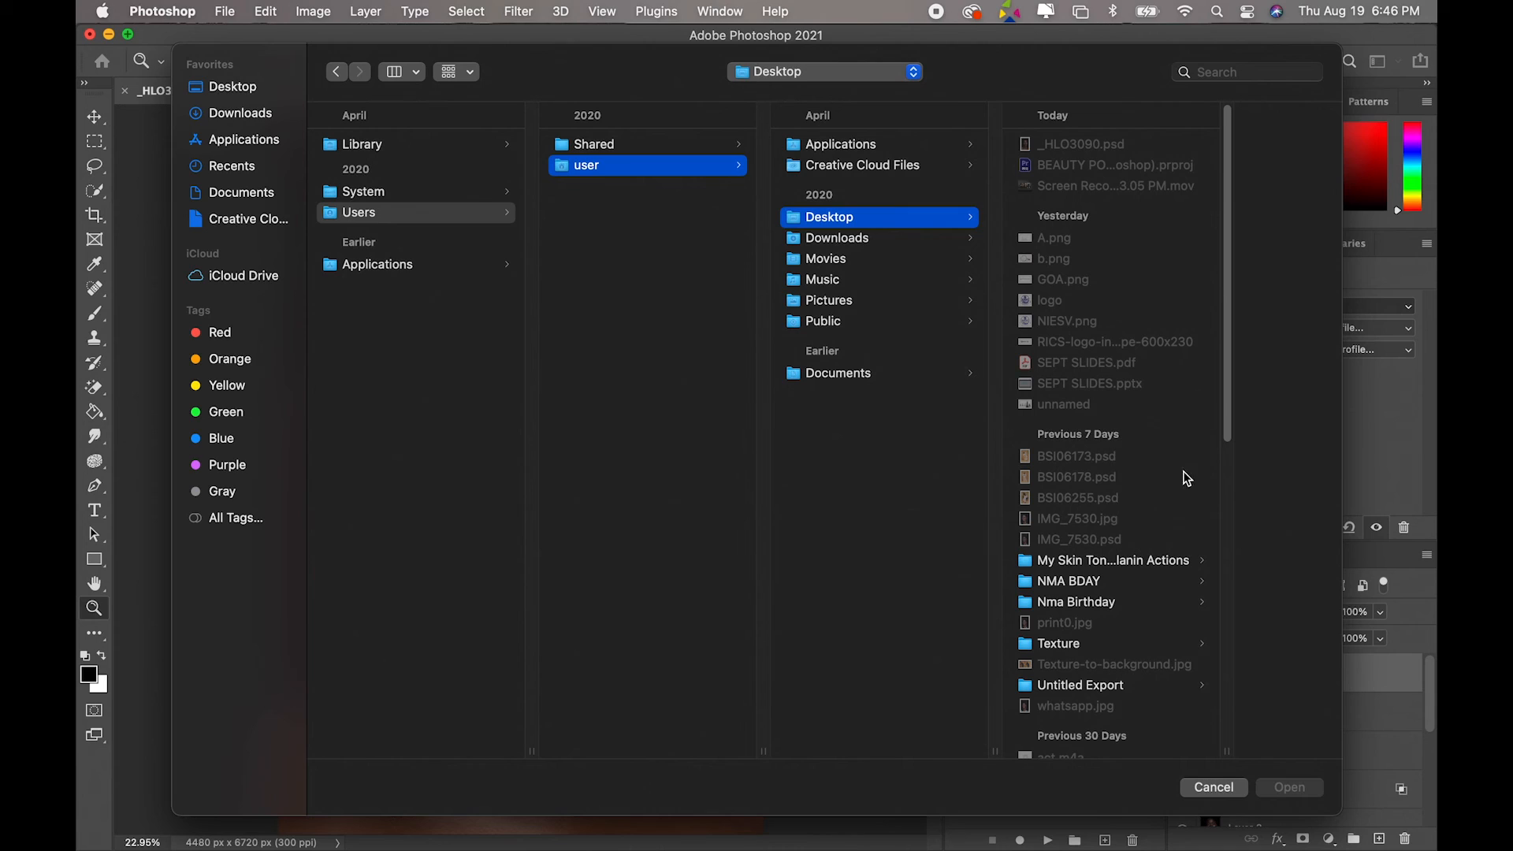
pyautogui.click(1166, 560)
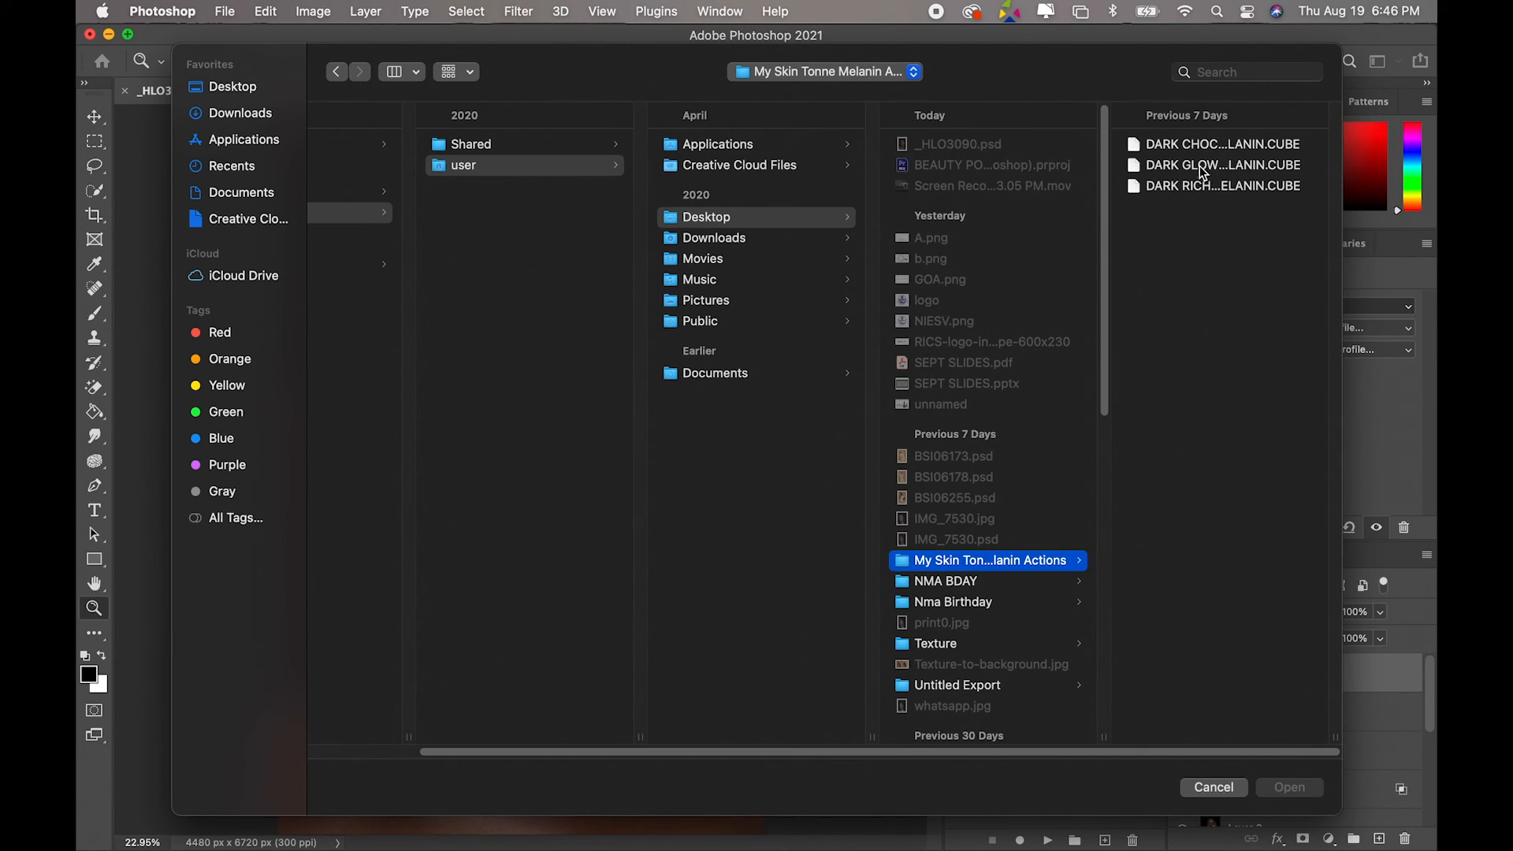
pyautogui.click(1192, 171)
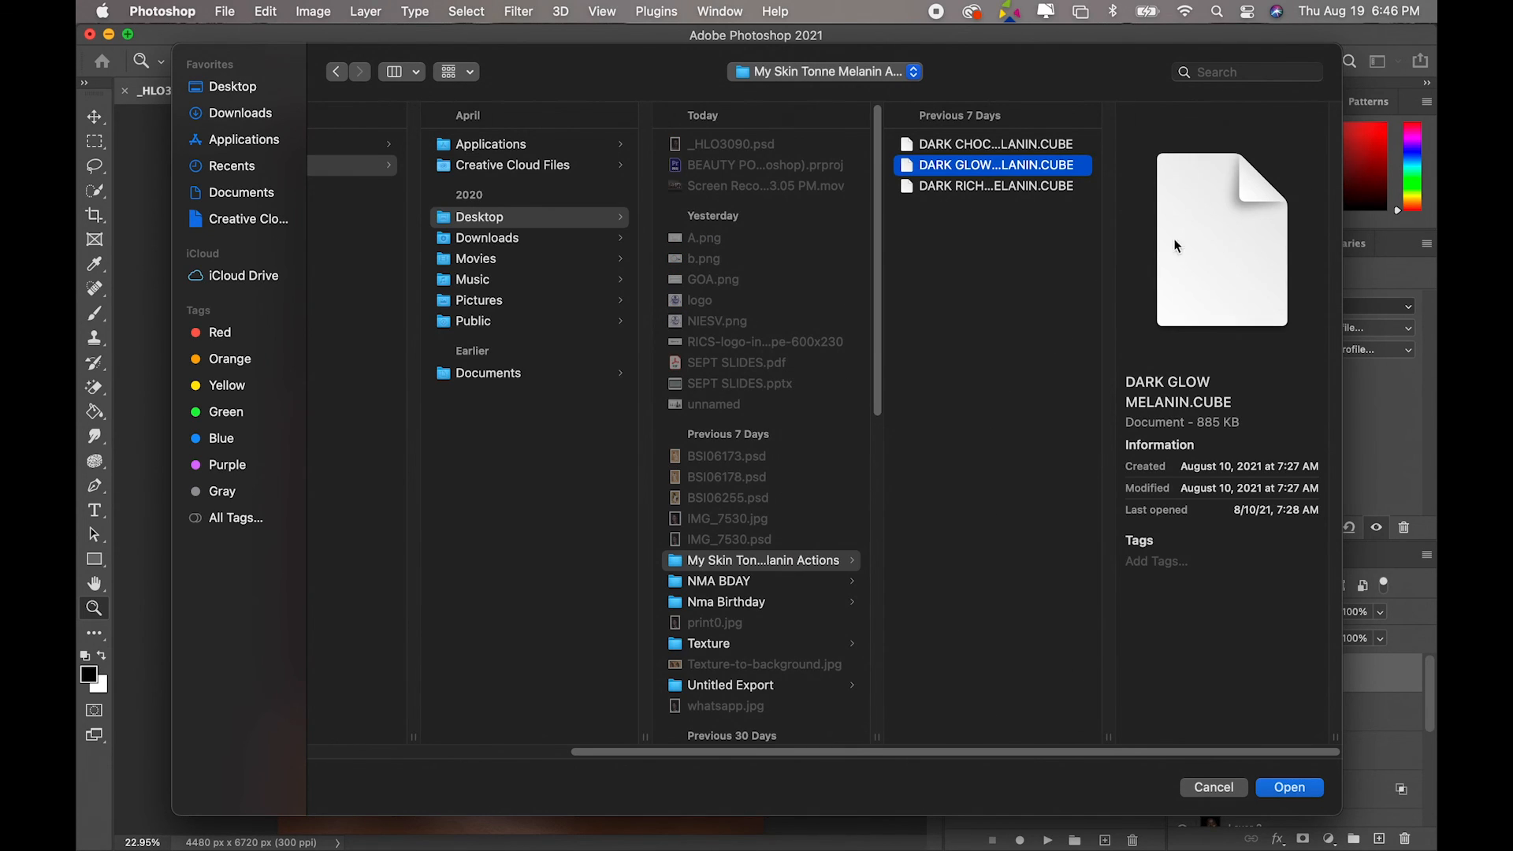
pyautogui.click(1266, 788)
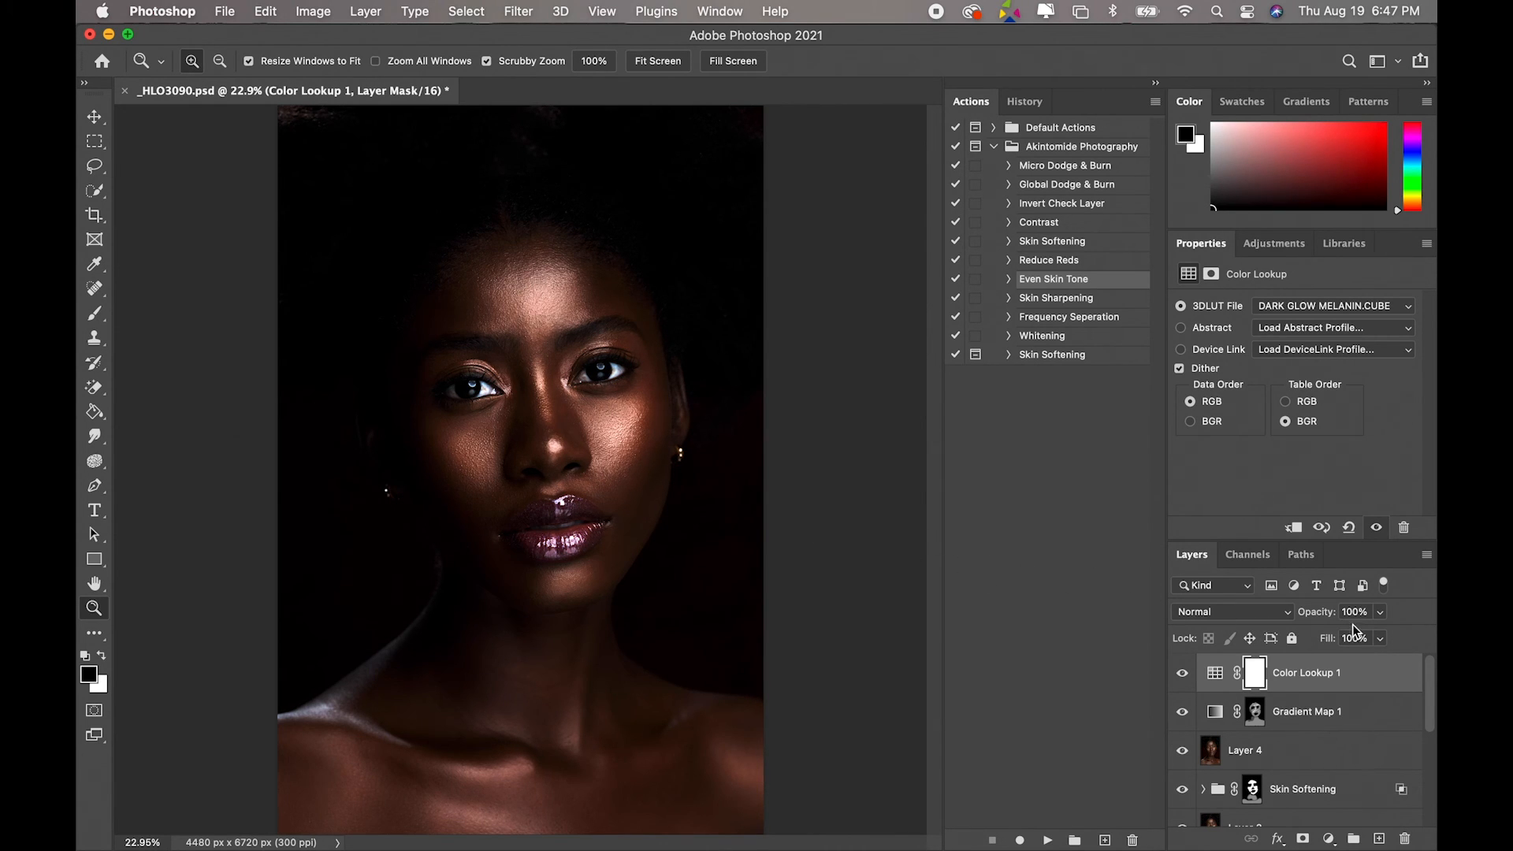
# - Lower the Color Lookup 1 layer's opacity to 18% and compare the portrait with and without it
pyautogui.click(1379, 614)
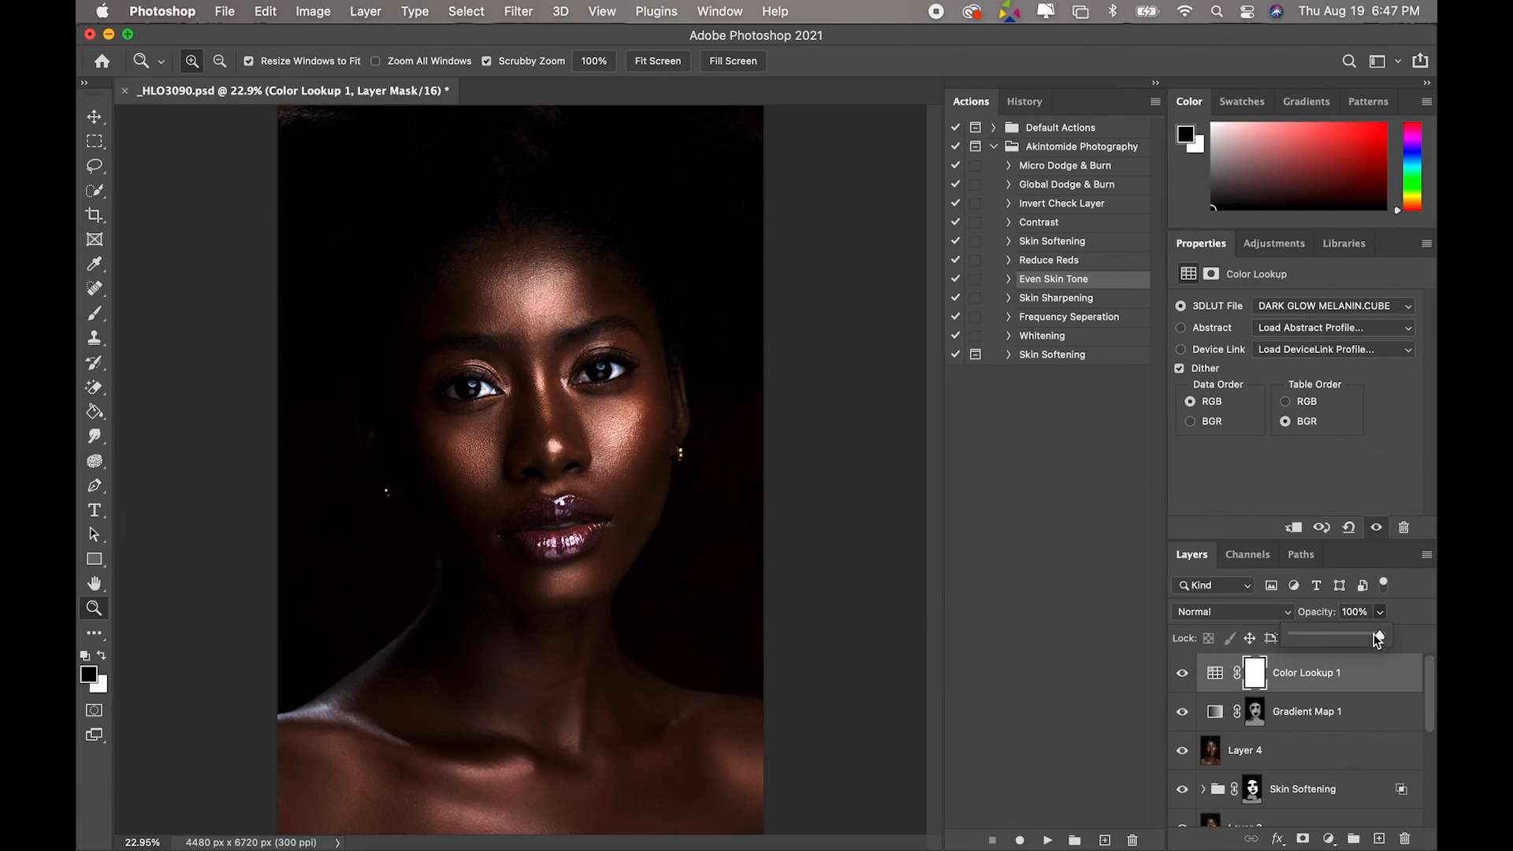
pyautogui.moveTo(1380, 638); pyautogui.dragTo(1309, 640)
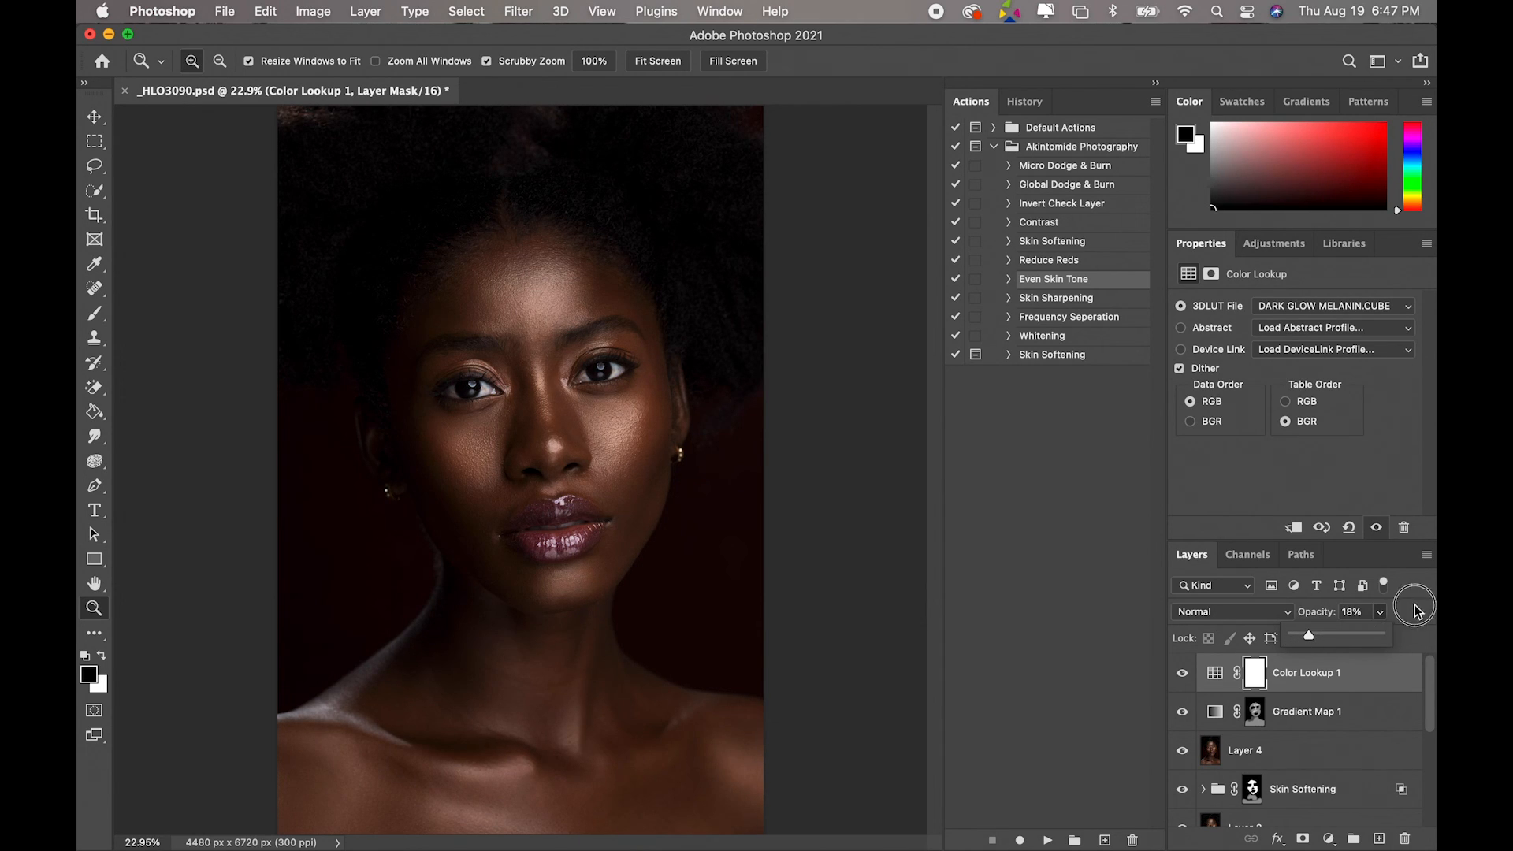
pyautogui.click(1183, 674)
pyautogui.click(1181, 676)
# - Set the Color Lookup 1 layer's opacity to 30% and toggle its visibility to compare the effect
pyautogui.click(1381, 612)
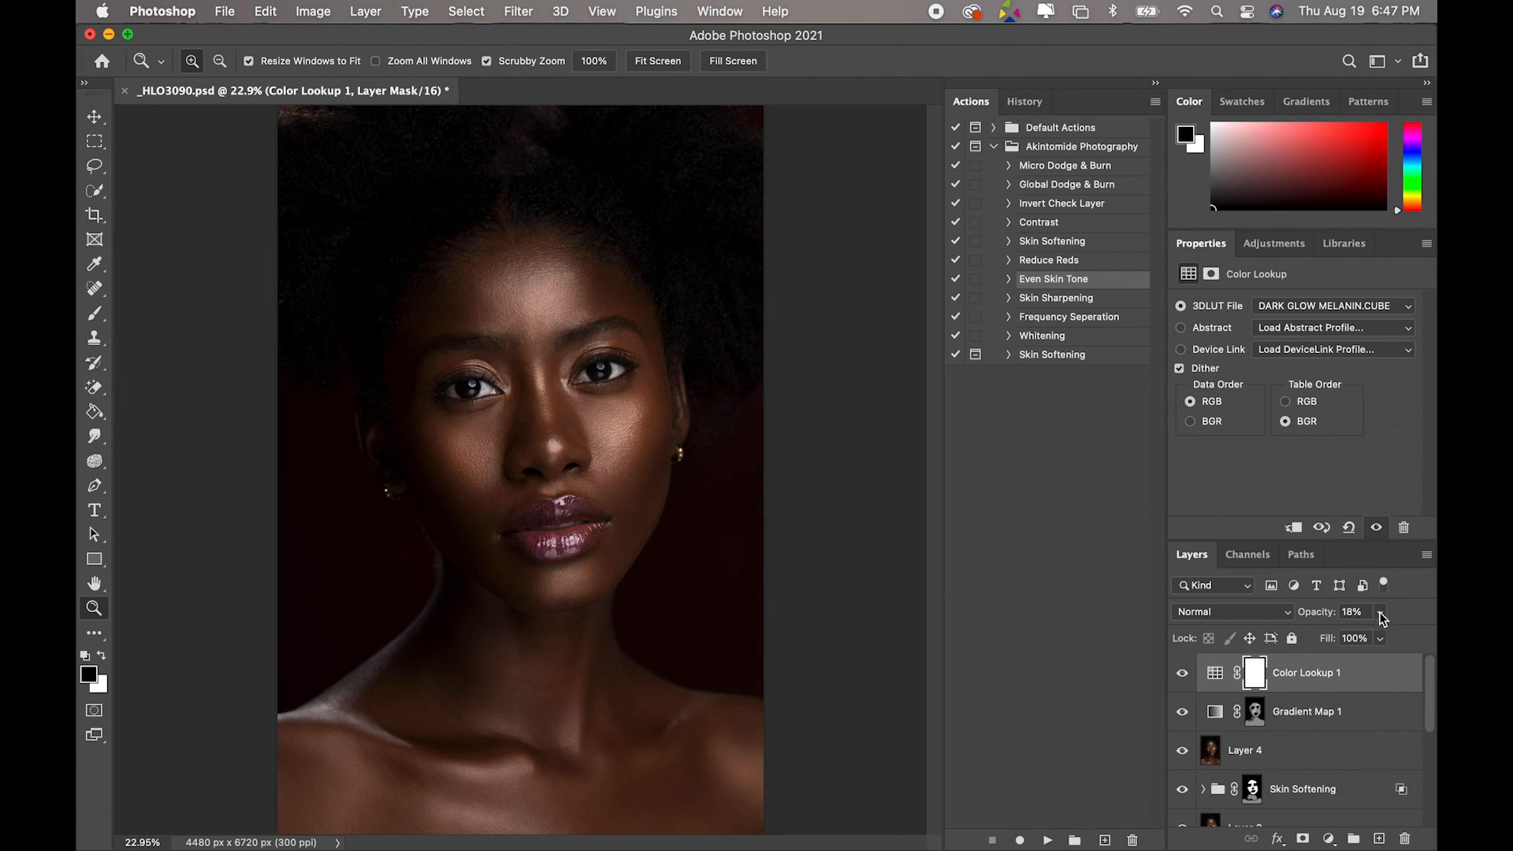
pyautogui.click(1346, 634)
pyautogui.click(1356, 612)
pyautogui.click(1346, 612)
pyautogui.write('30')
pyautogui.press('Return')
pyautogui.click(1183, 674)
pyautogui.click(1182, 675)
pyautogui.click(1181, 675)
pyautogui.click(1182, 676)
# - Group all layers from Color Lookup 1 down to Layer 1, leaving only the Background outside the group
pyautogui.moveTo(1427, 693); pyautogui.dragTo(1418, 807)
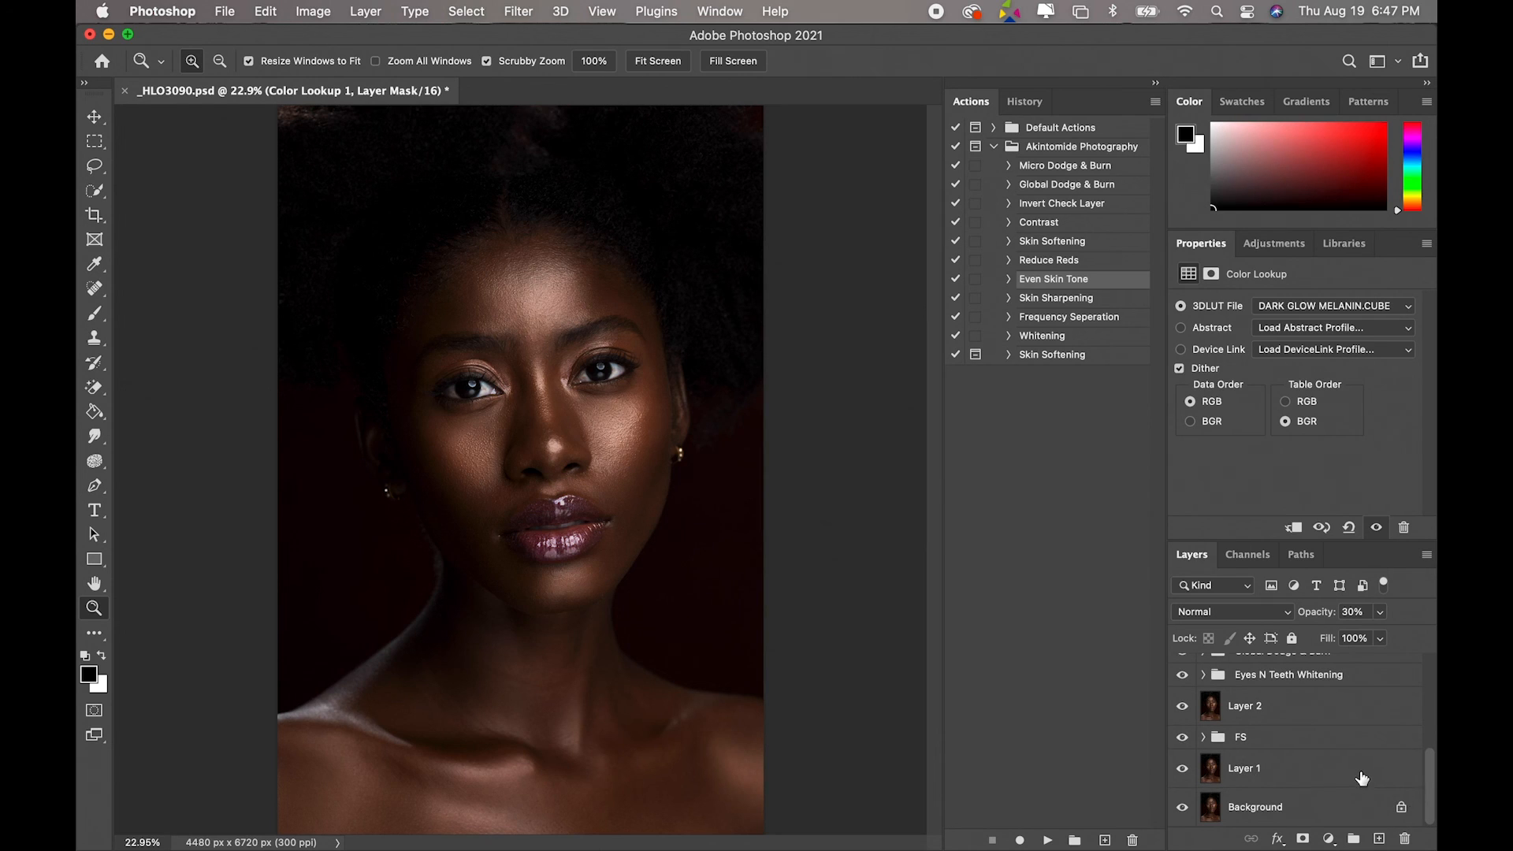
pyautogui.keyDown('shift'); pyautogui.click(1312, 766); pyautogui.keyUp('shift')
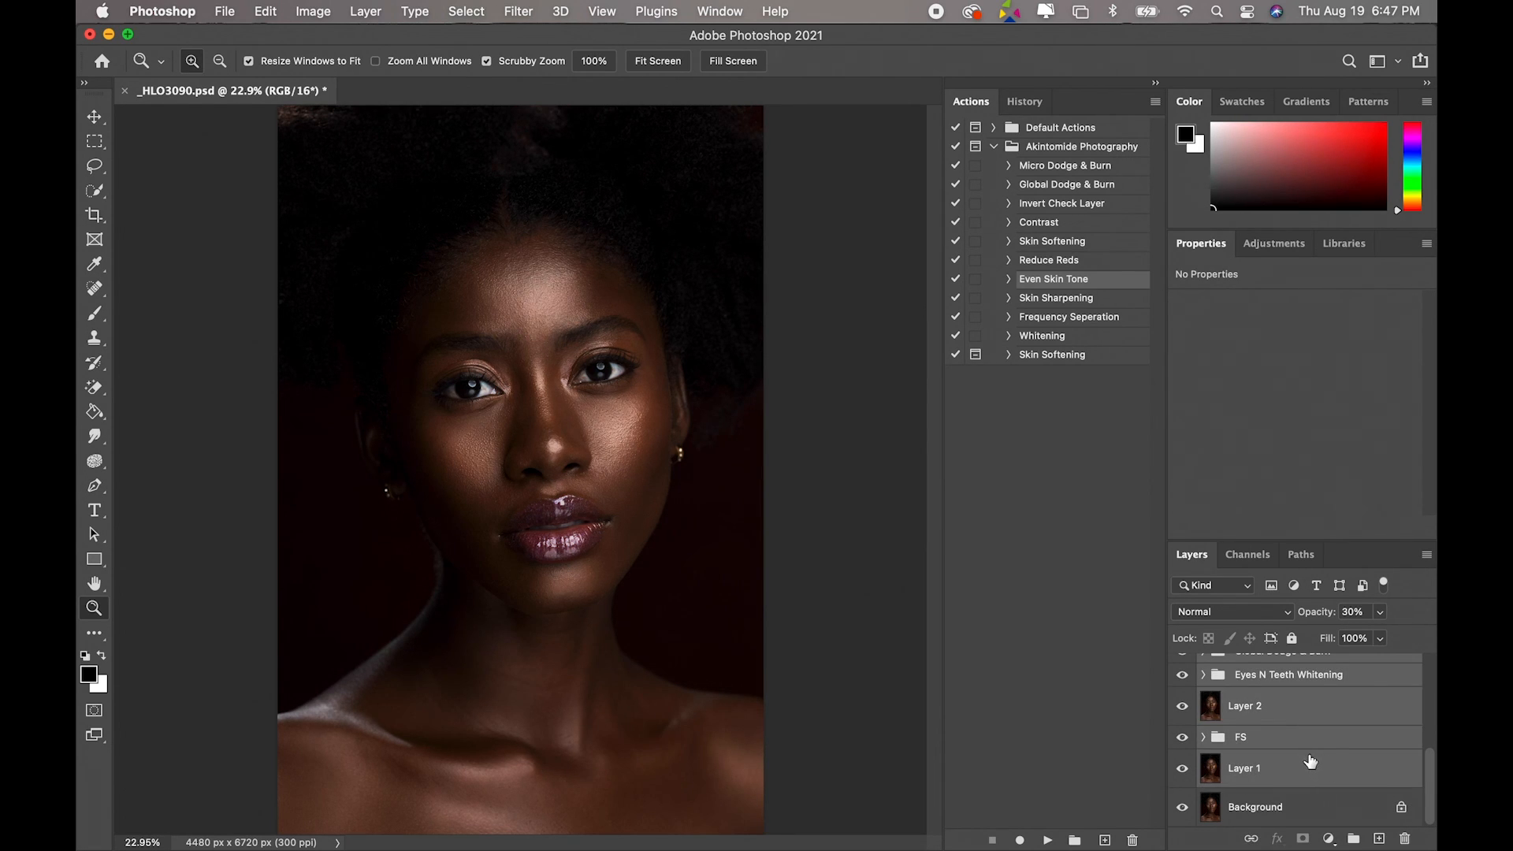
pyautogui.press('super+g')
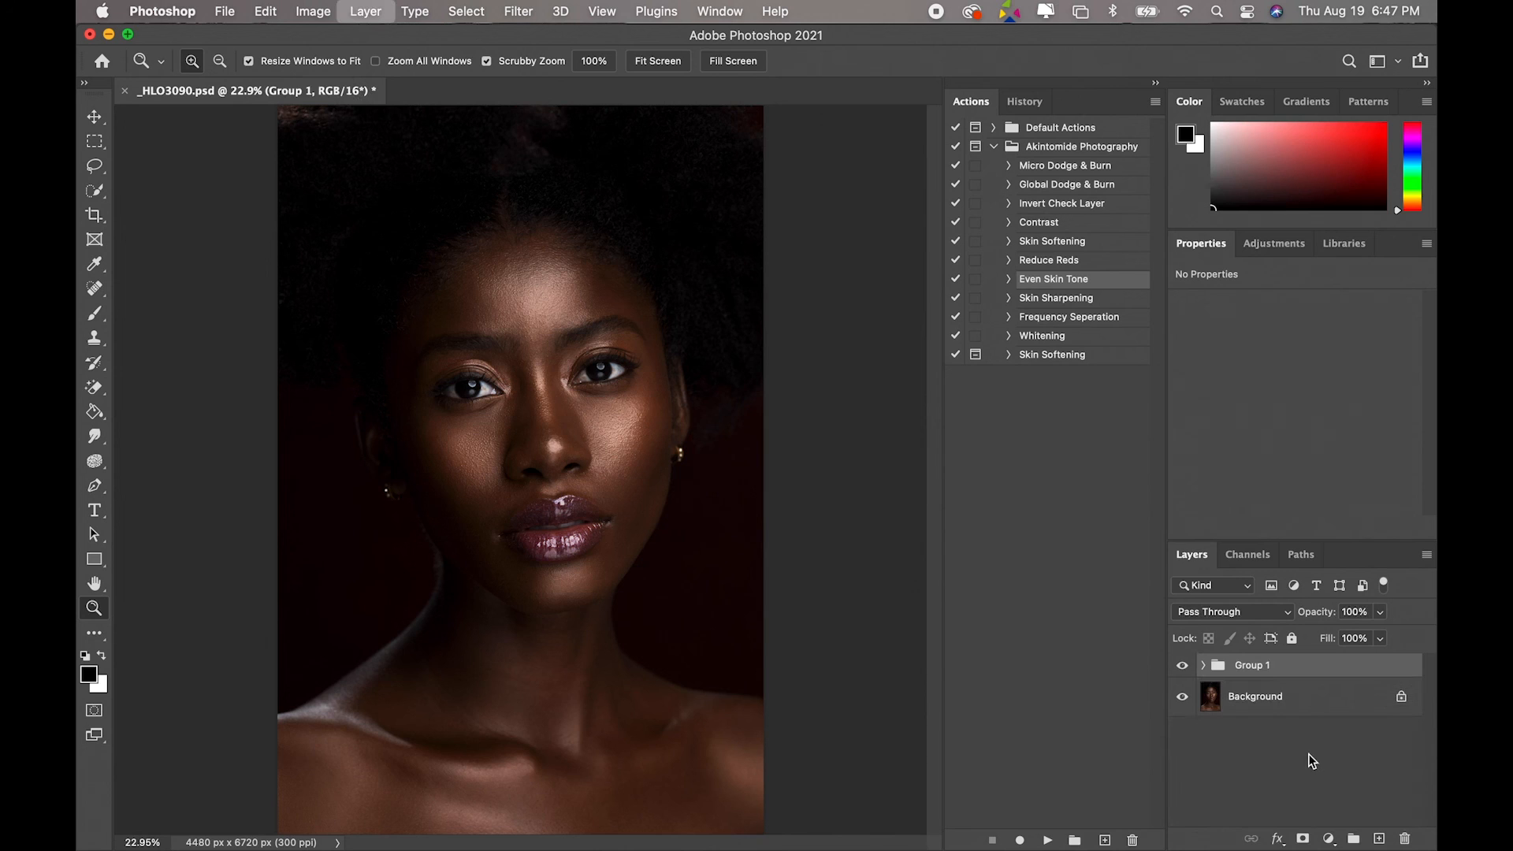
# - Compare the original and retouched portrait by toggling Group 1, and examine the skin, eyes and lips close up
pyautogui.click(1182, 667)
pyautogui.click(1180, 667)
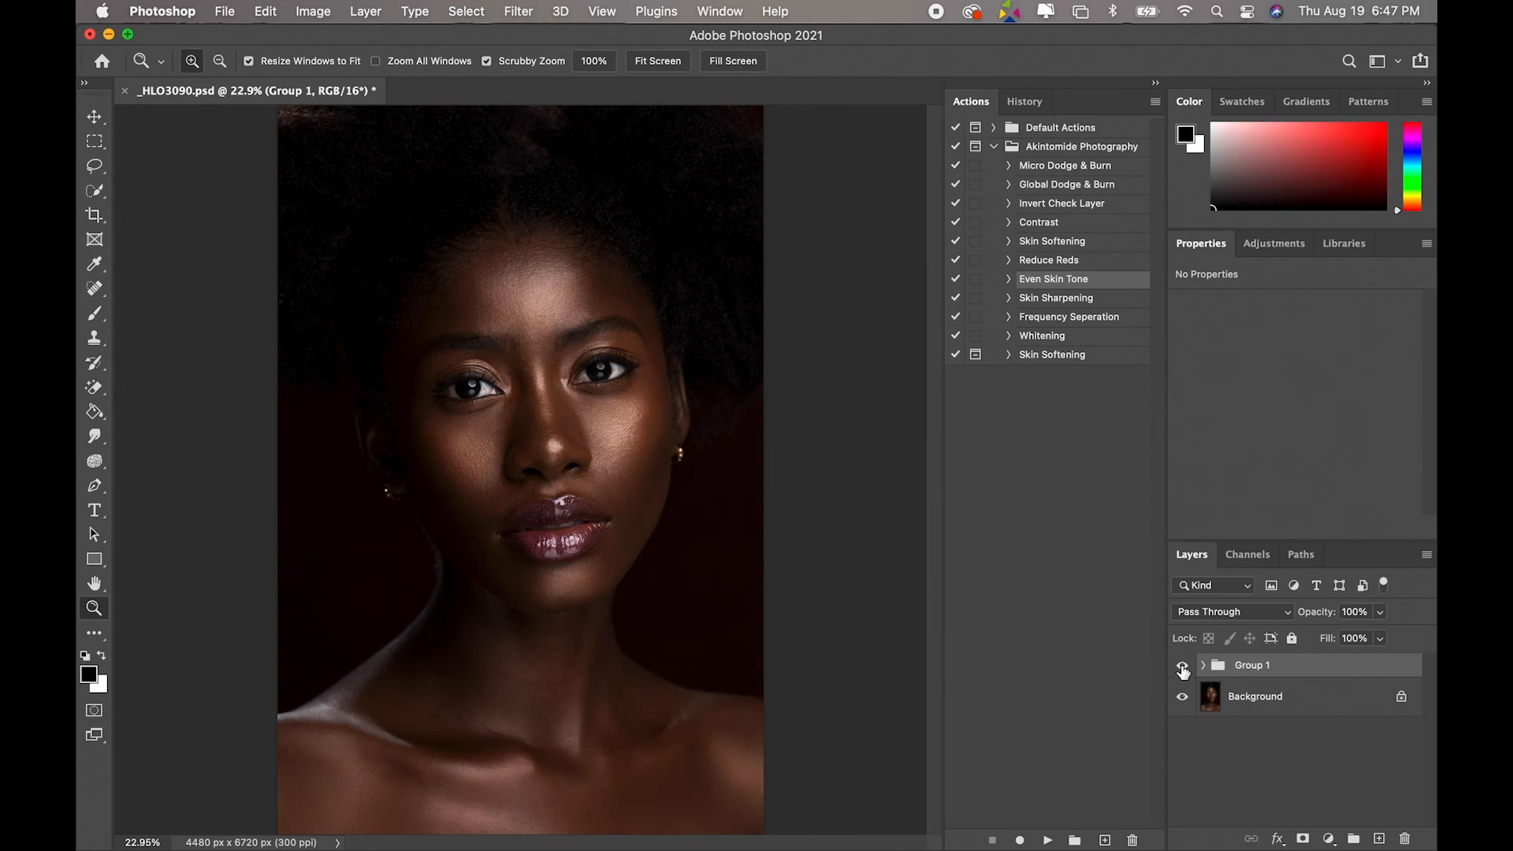
pyautogui.click(1182, 667)
pyautogui.click(1182, 667)
pyautogui.moveTo(608, 457); pyautogui.dragTo(675, 517)
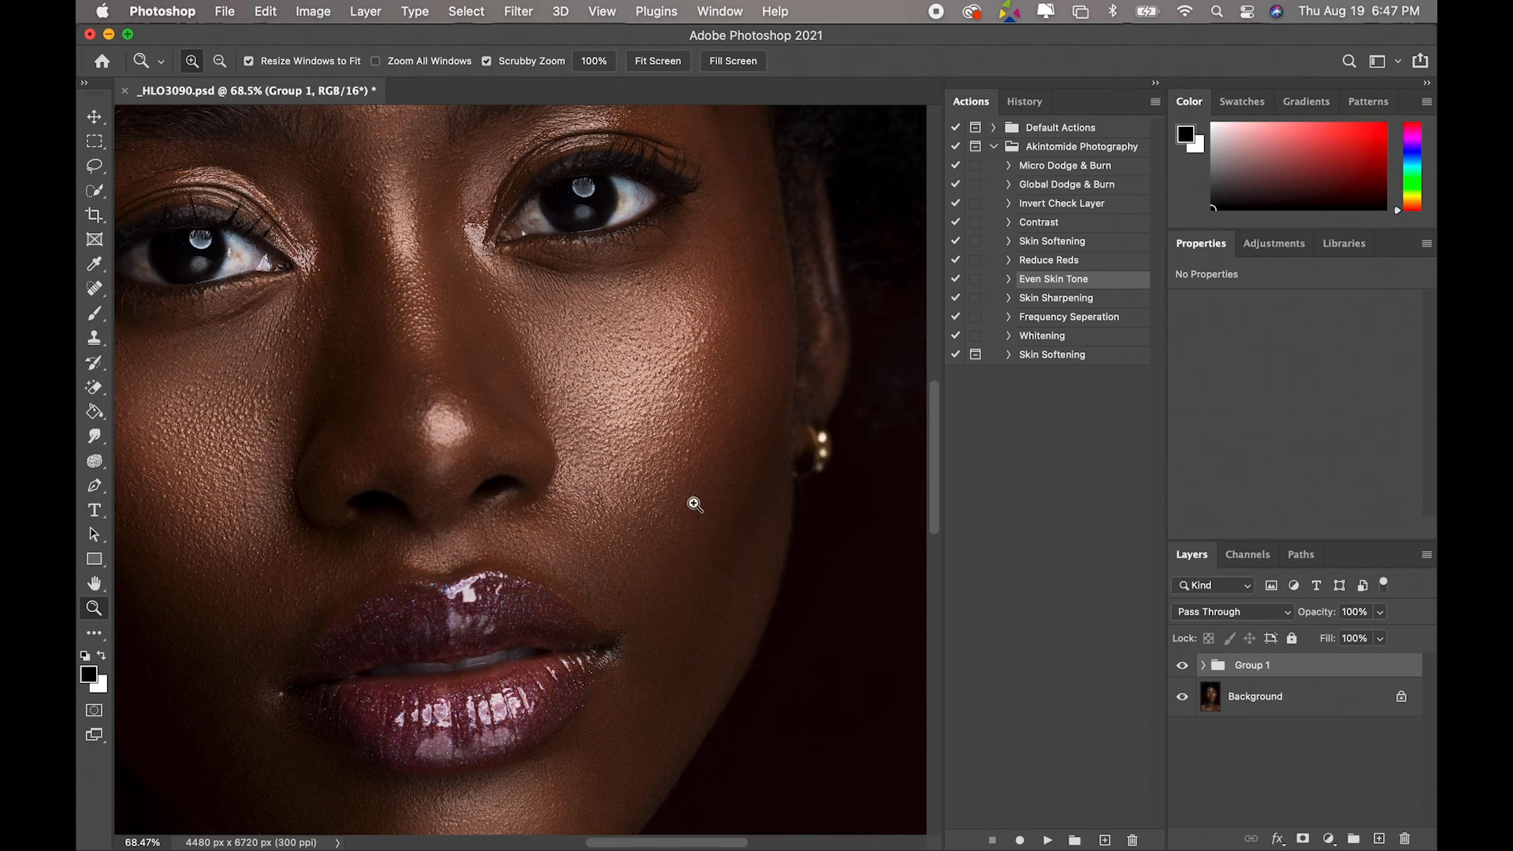
pyautogui.moveTo(672, 506); pyautogui.dragTo(693, 422)
pyautogui.moveTo(679, 507); pyautogui.dragTo(702, 577)
pyautogui.moveTo(515, 480); pyautogui.dragTo(567, 504)
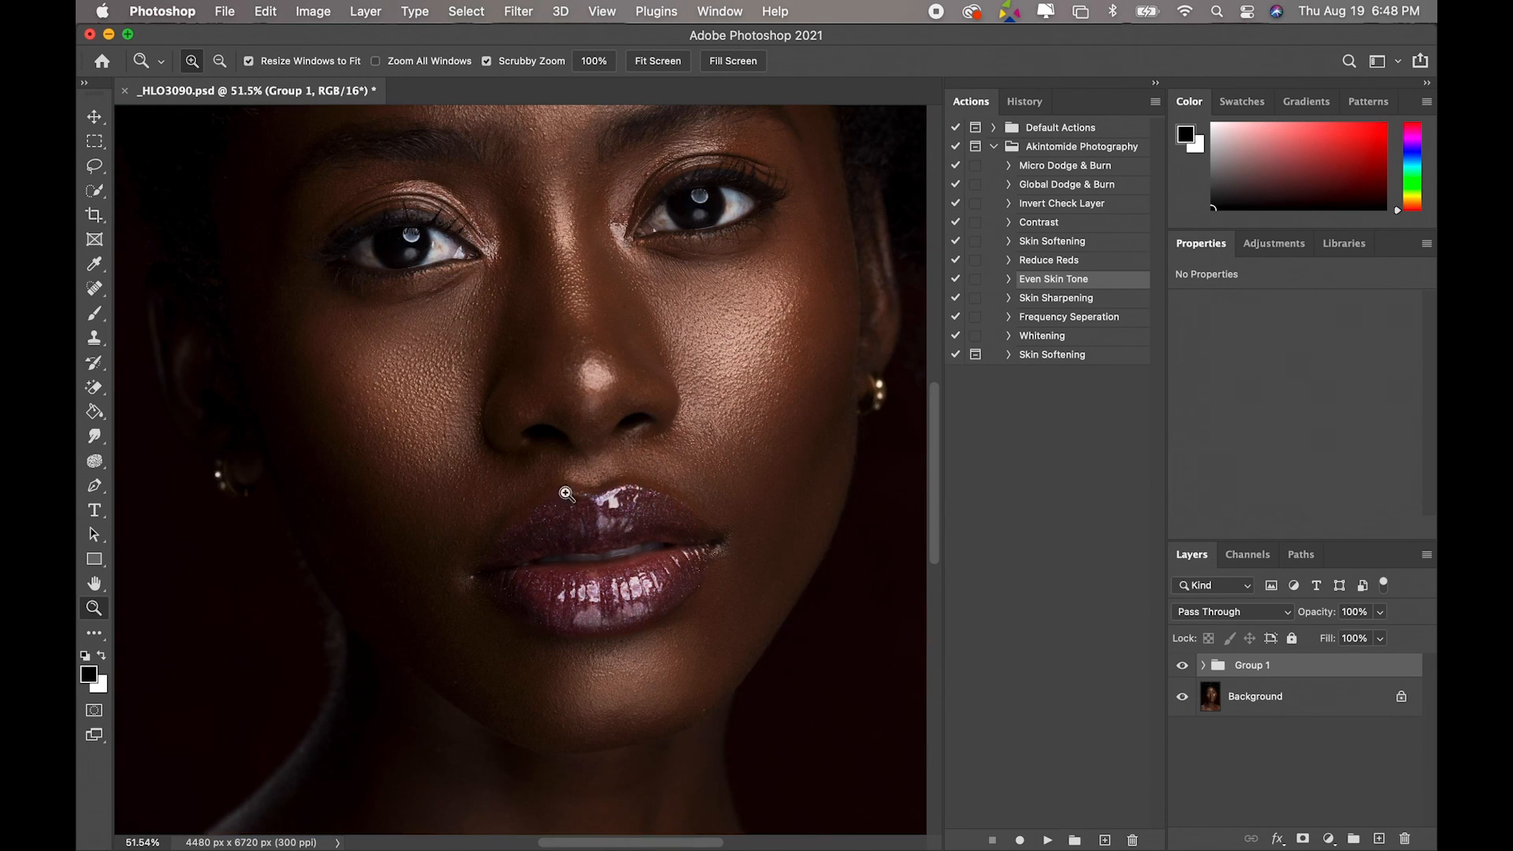
pyautogui.moveTo(657, 579); pyautogui.dragTo(567, 514)
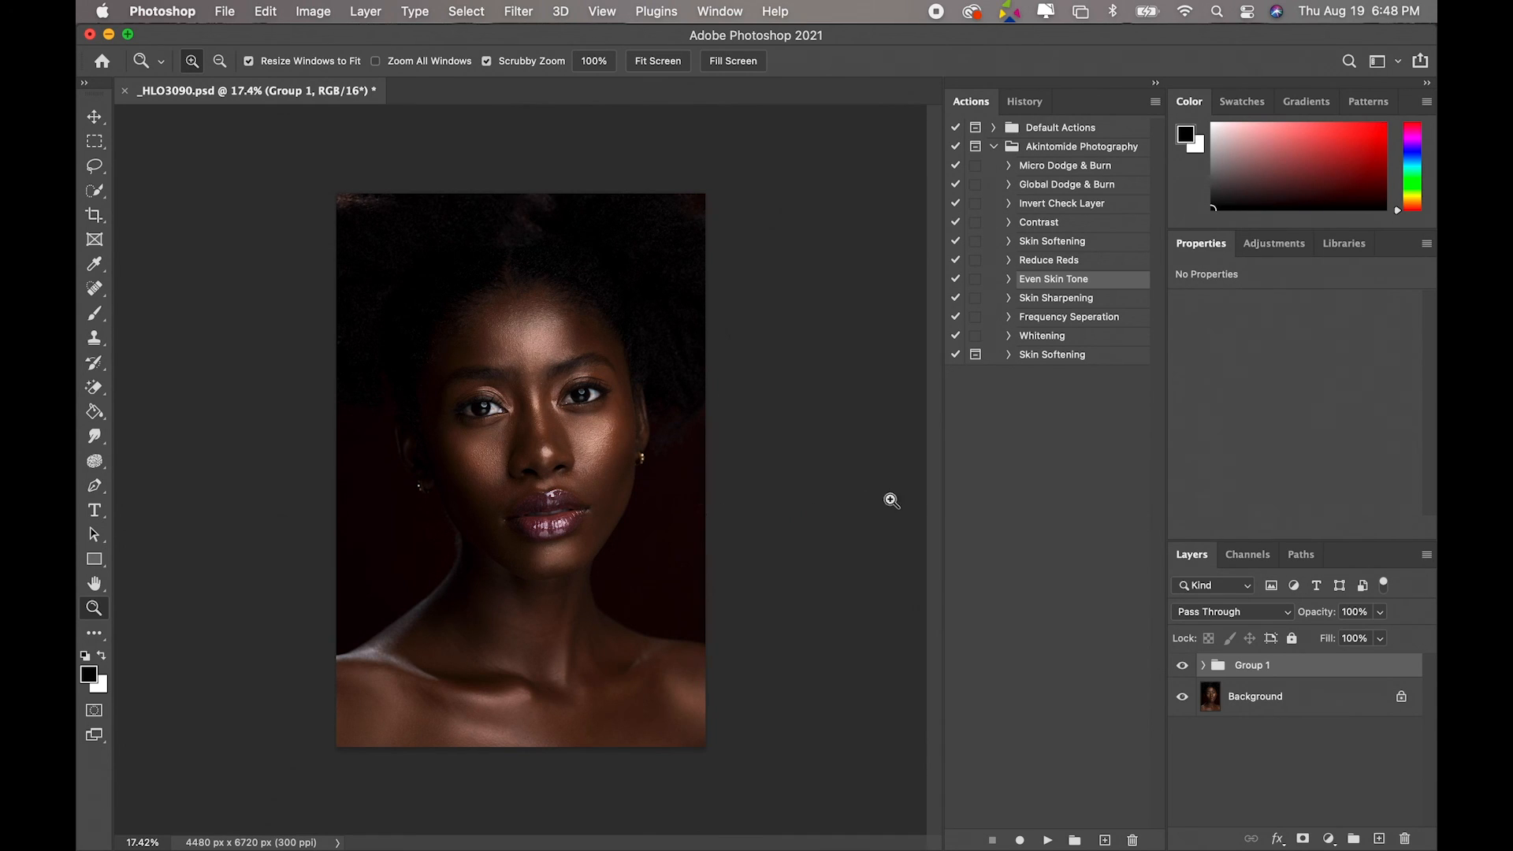